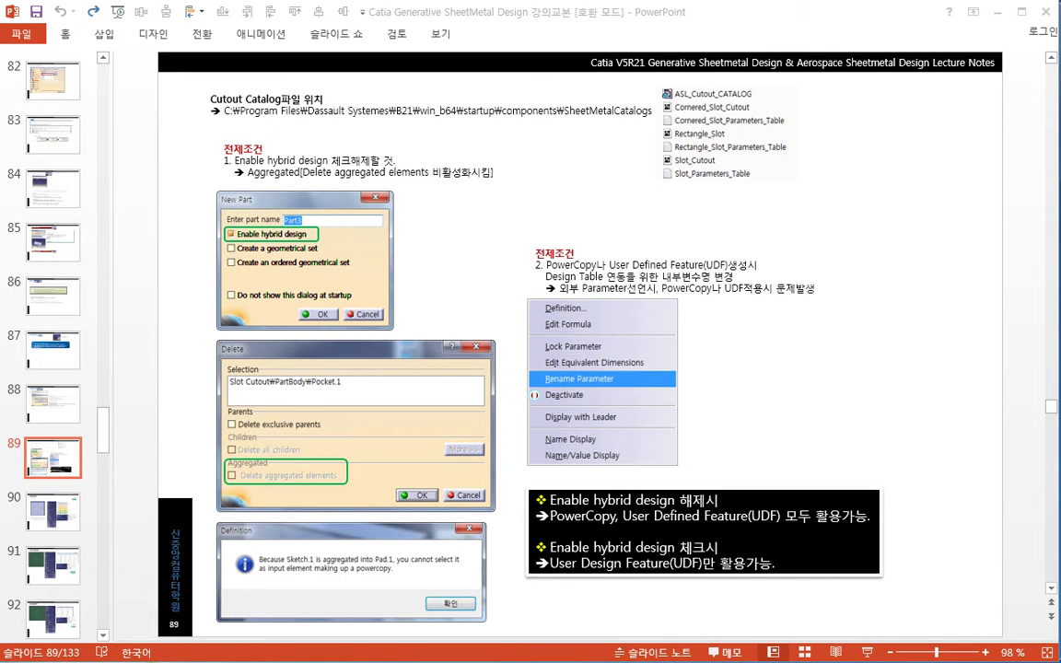
Switch to File Explorer, review the cutout catalog files in SheetMetalCatalogs and read the Cornered_Slot_Parameters_Table text file.
key(alt+Tab)
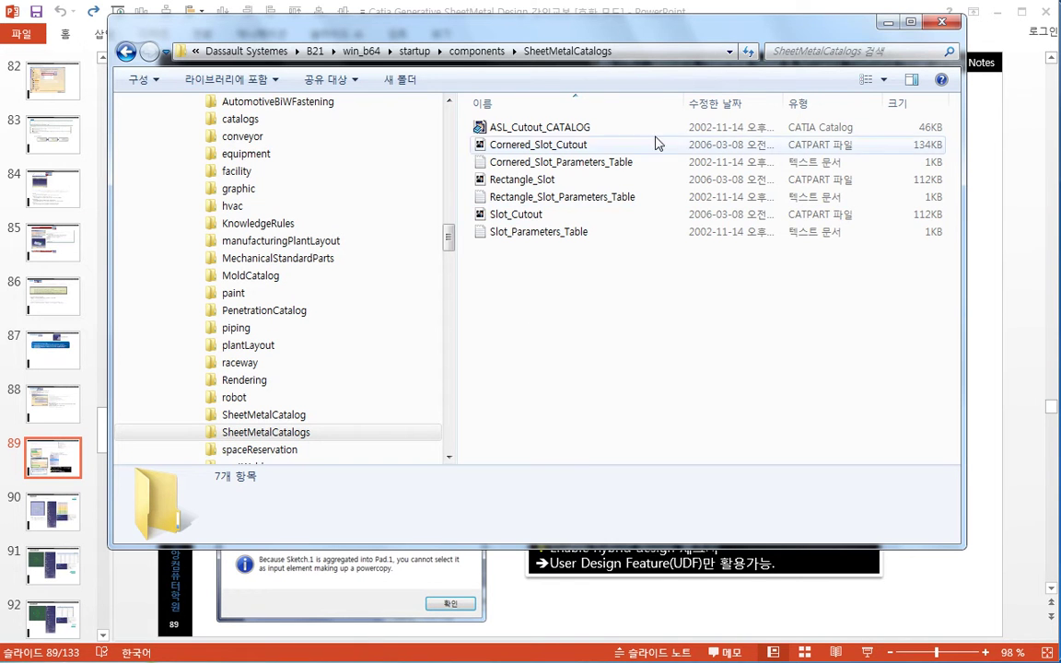
click(645, 52)
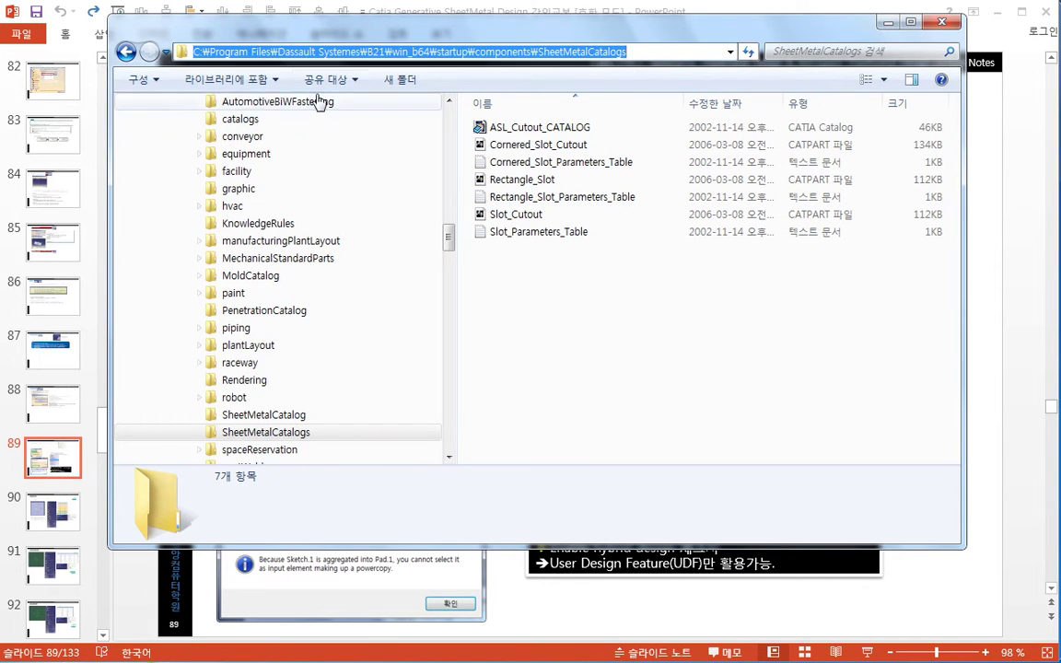
click(538, 127)
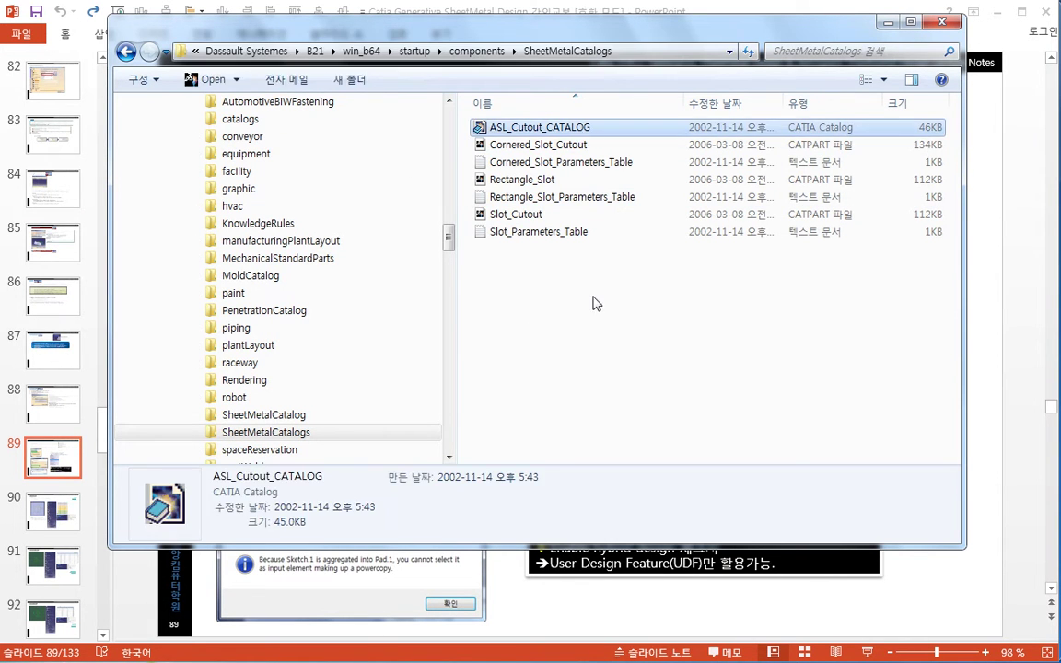
click(517, 144)
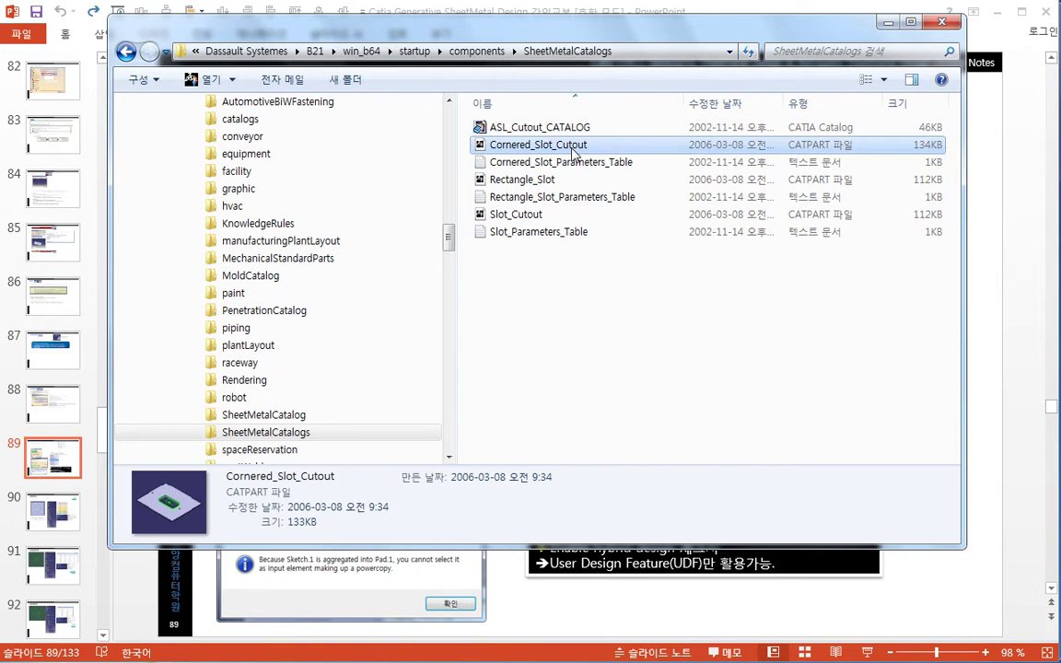
click(576, 163)
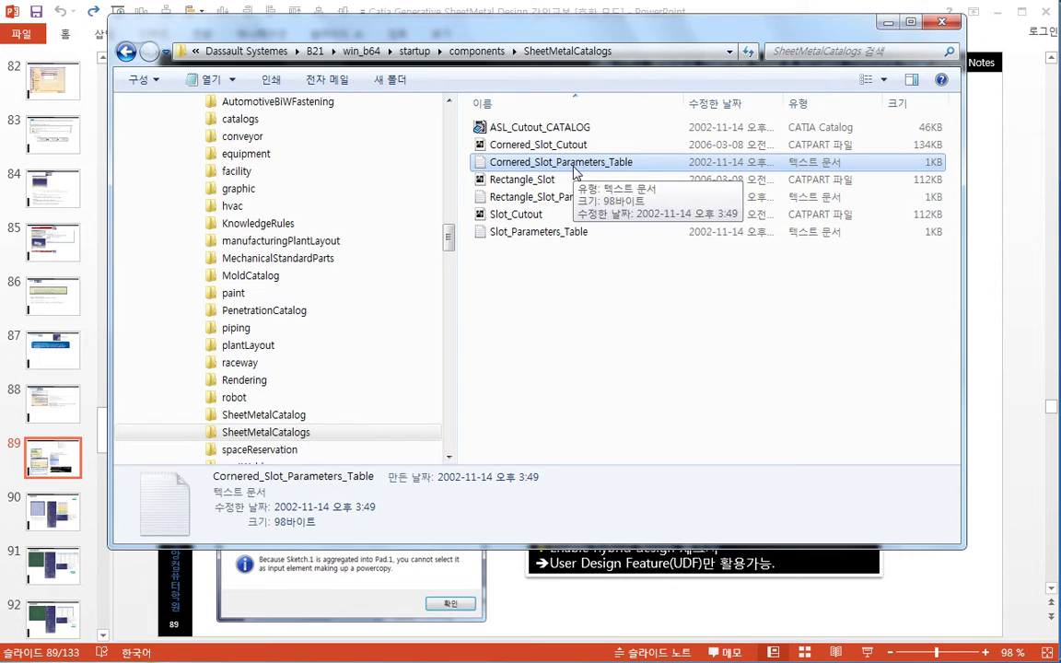
double_click(576, 172)
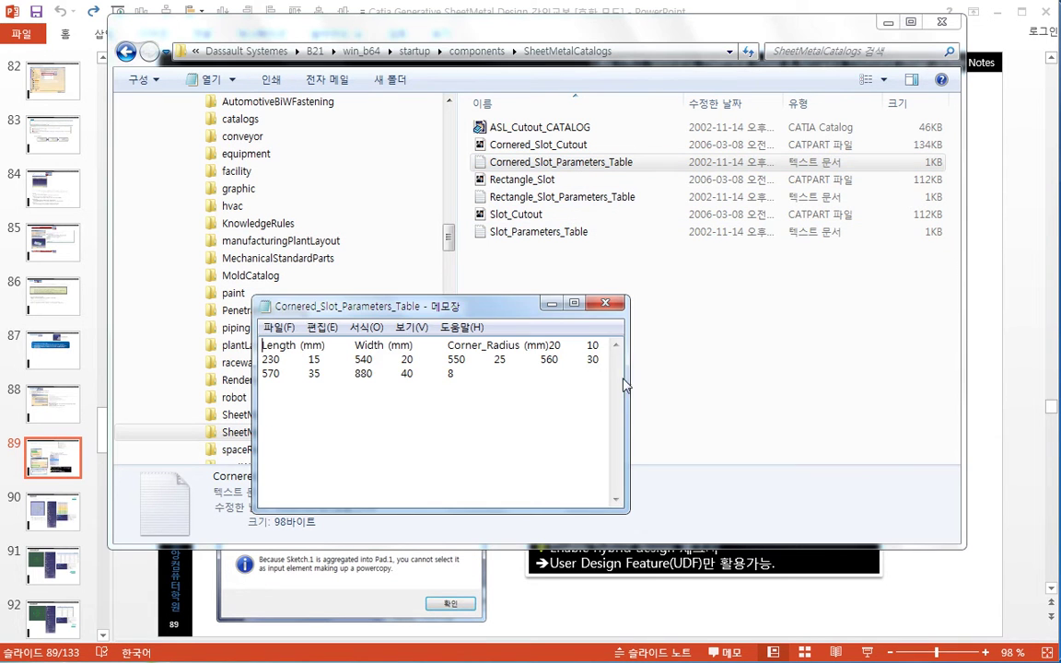
drag(635, 433, 970, 433)
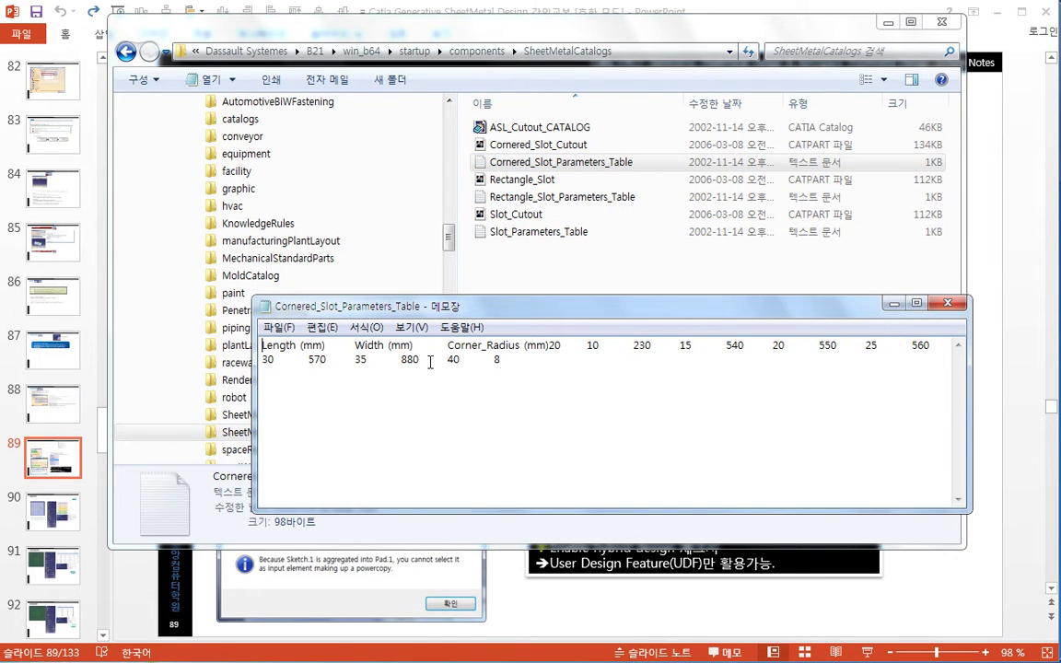
click(947, 303)
Read the Rectangle_Slot_Parameters_Table and Slot_Parameters_Table text files, closing each one, and return to the lecture slide.
double_click(578, 198)
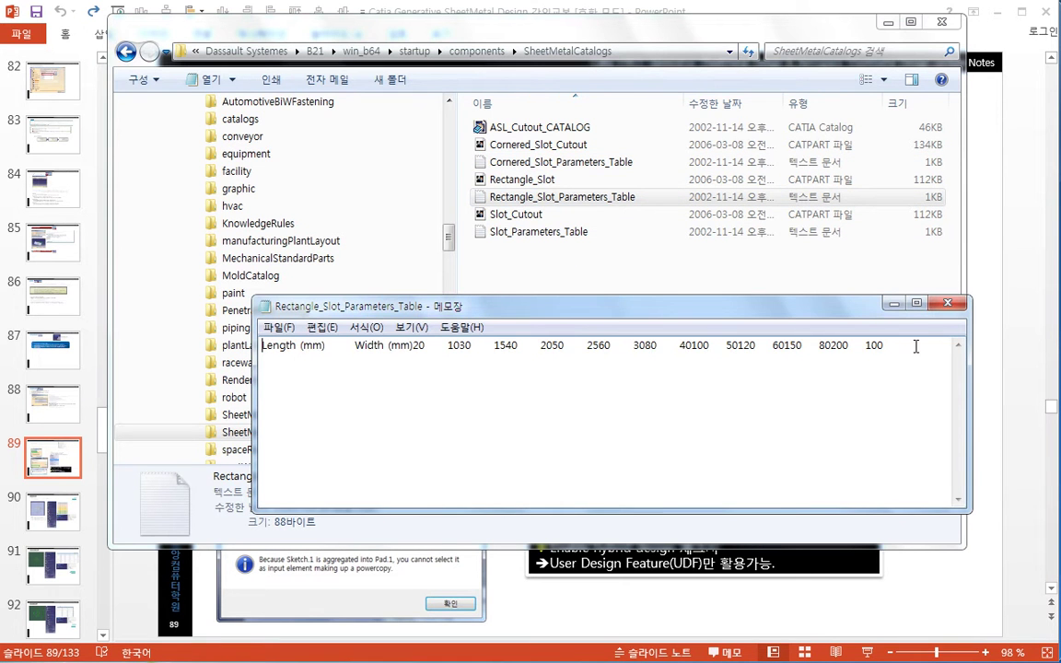
click(946, 303)
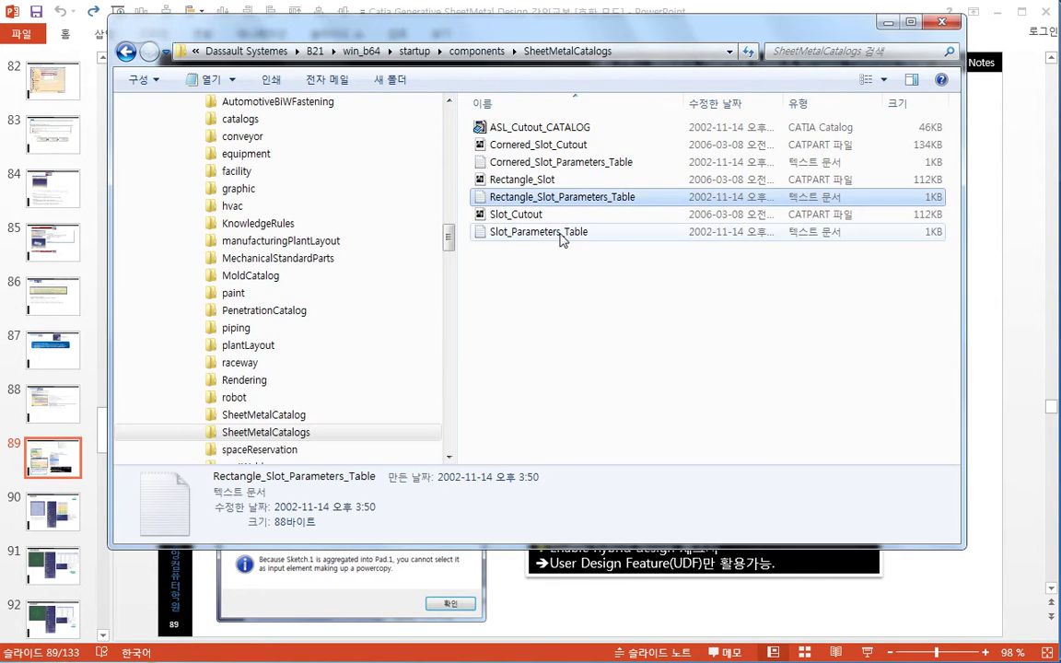
double_click(612, 231)
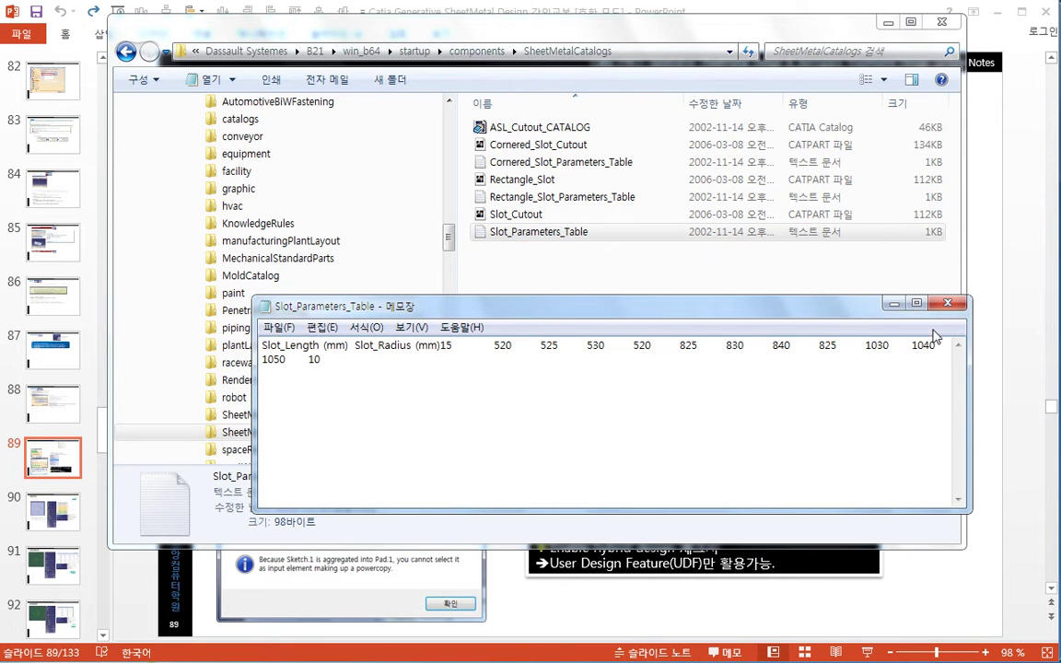
click(947, 303)
click(811, 353)
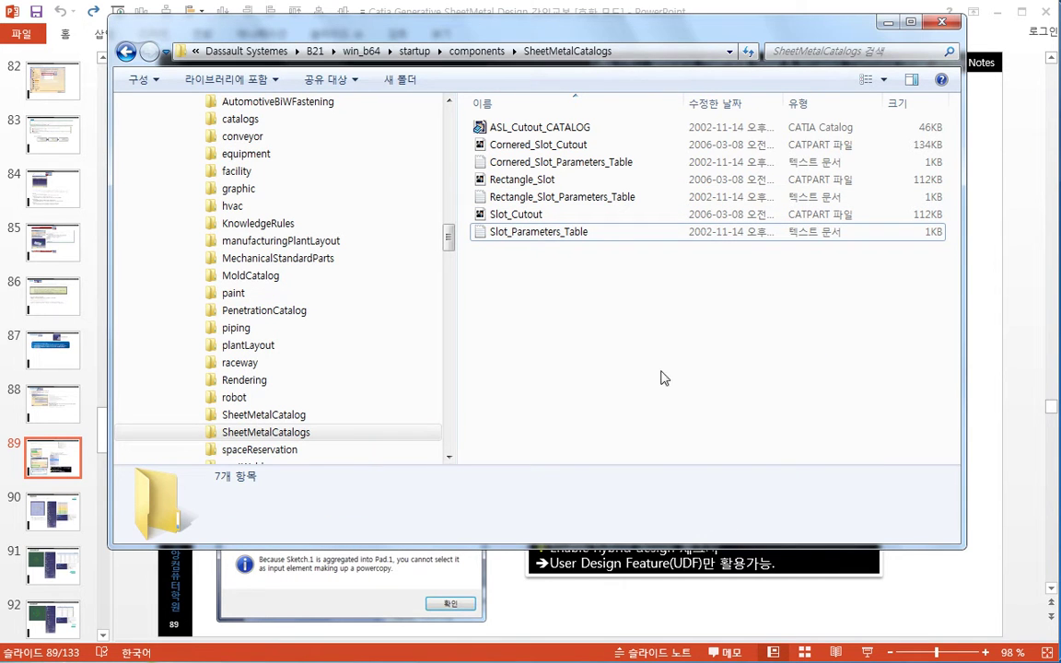
click(916, 595)
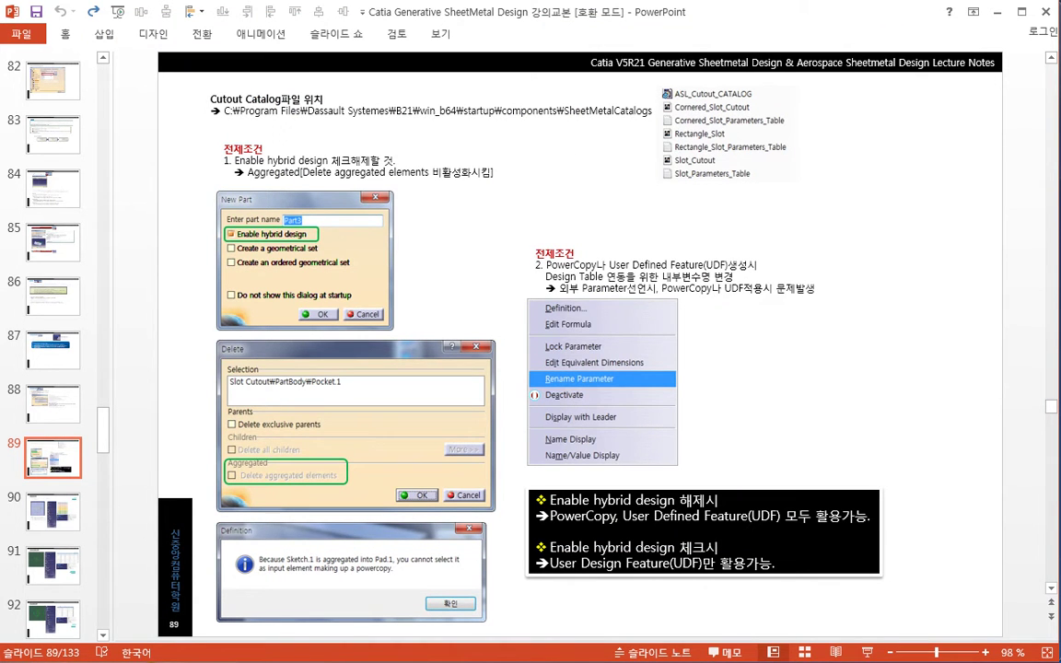
Switch to File Explorer and open the Cutout Templates folder inside Generative SheetMetal Design Practice Files.
key(alt+Tab)
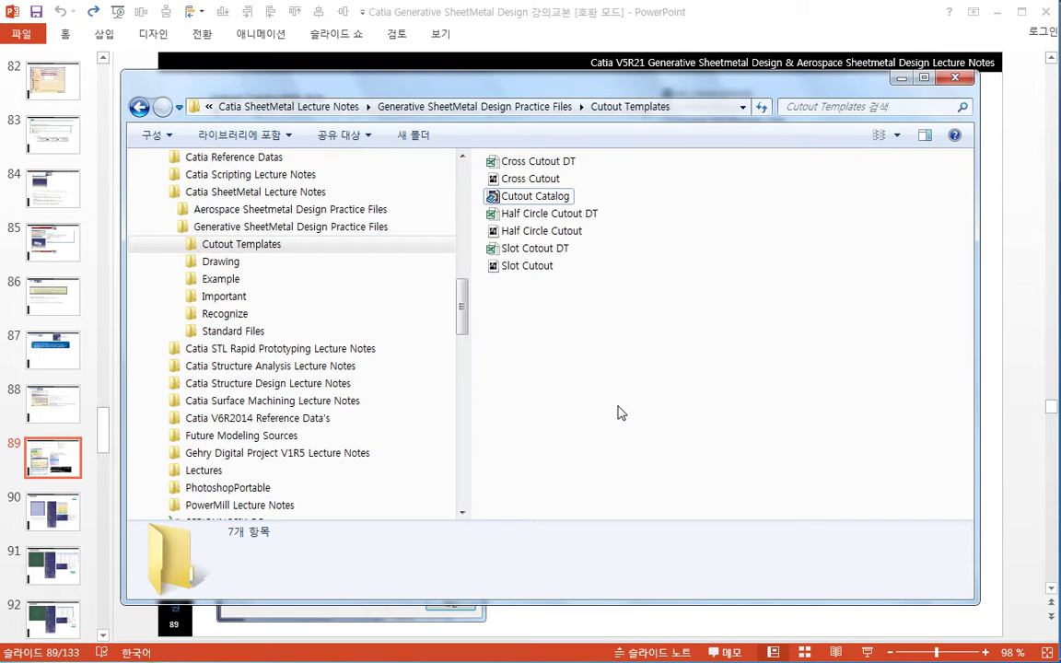
click(241, 229)
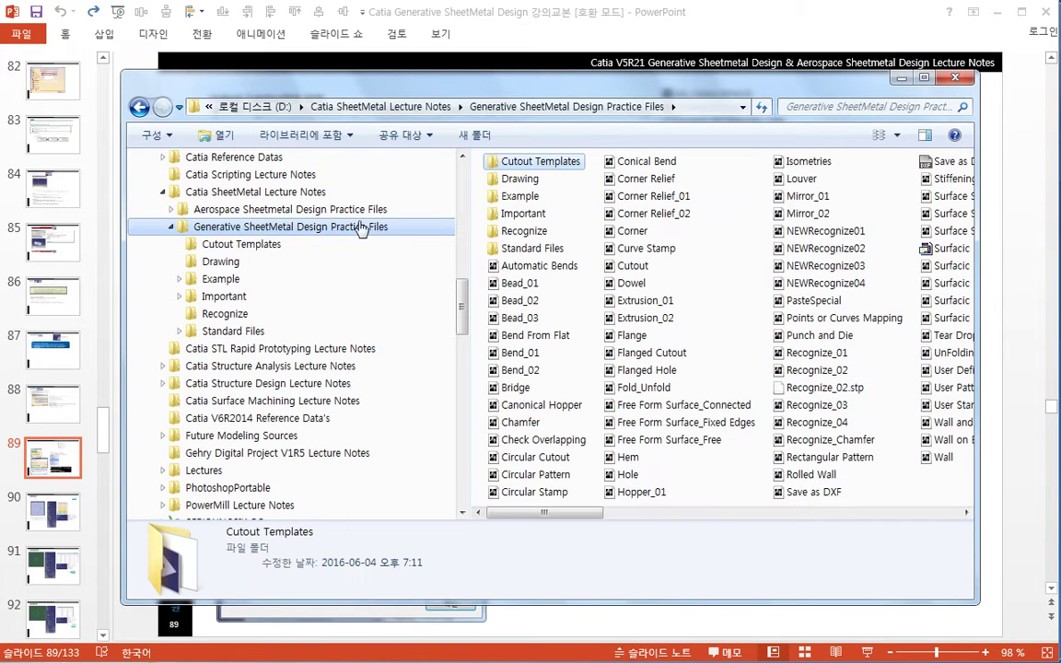
click(567, 164)
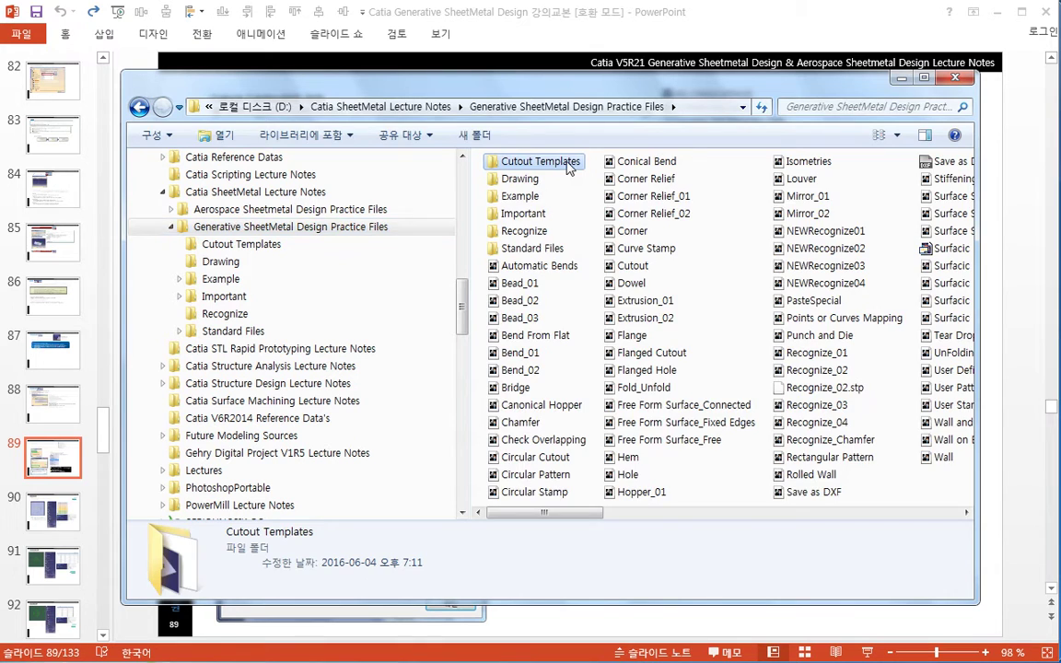
double_click(569, 164)
click(563, 197)
click(642, 307)
Examine the slot, half circle and cross cutout parts, their design table workbooks and the catalog file in Cutout Templates.
drag(579, 289, 505, 250)
drag(608, 252, 538, 217)
drag(601, 185, 516, 159)
drag(635, 280, 552, 269)
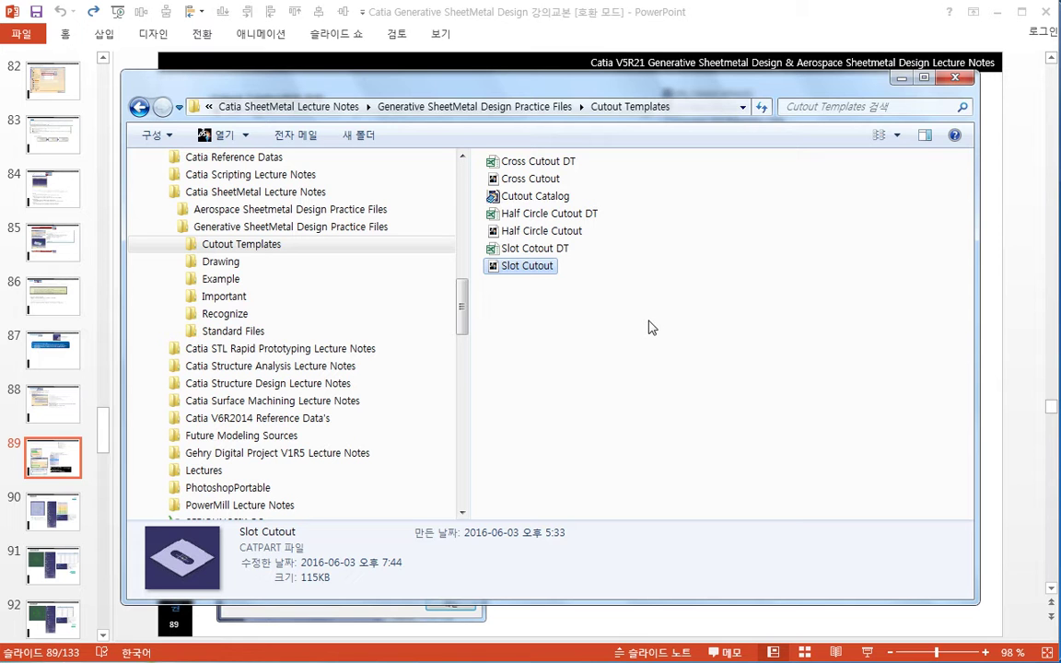
click(651, 298)
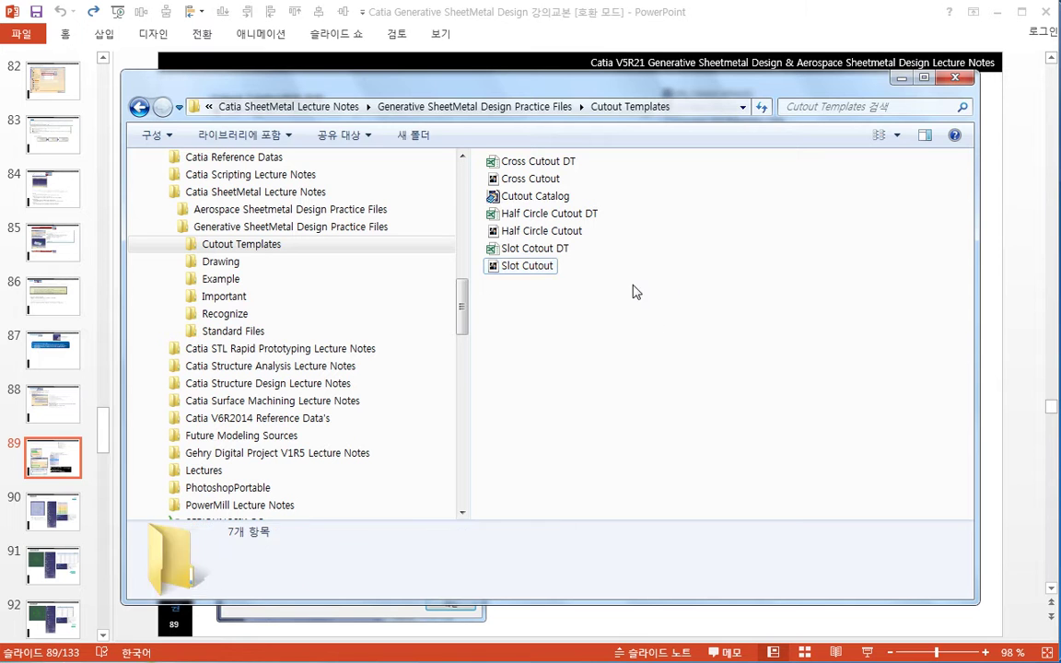
drag(604, 230, 552, 221)
click(589, 190)
click(516, 249)
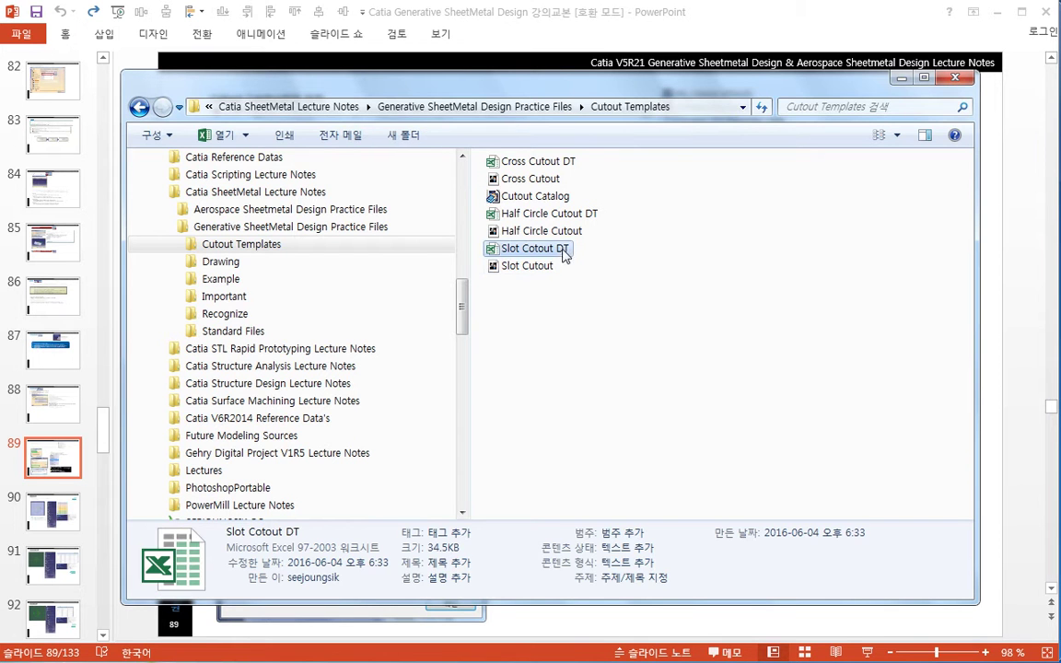
click(543, 214)
click(660, 315)
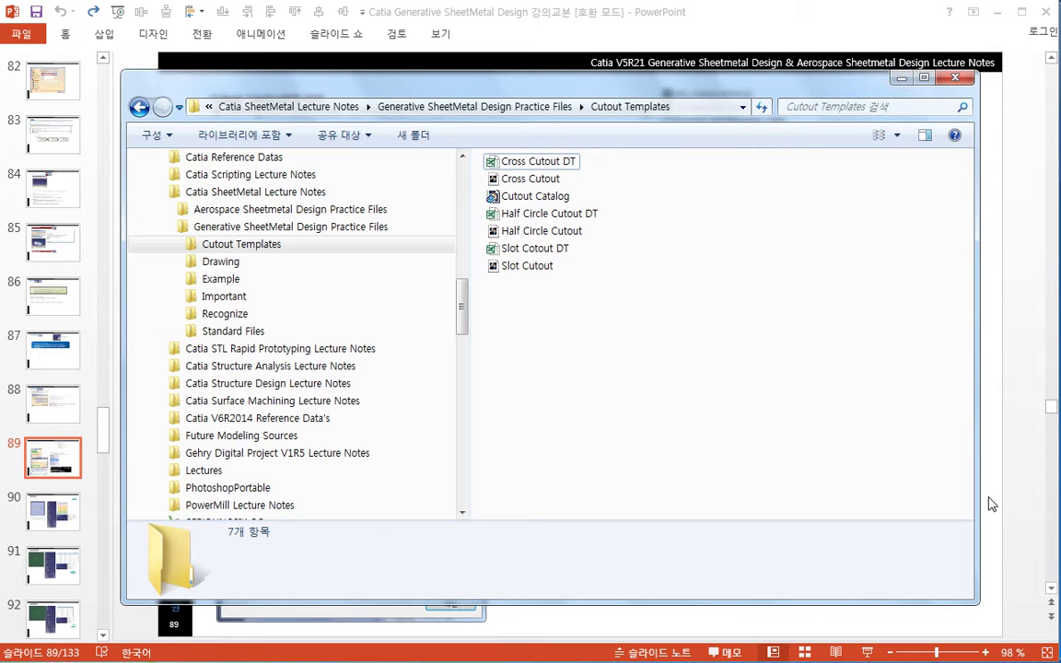
Create a new folder named Test inside the Cutout Templates folder.
right_click(675, 314)
click(713, 324)
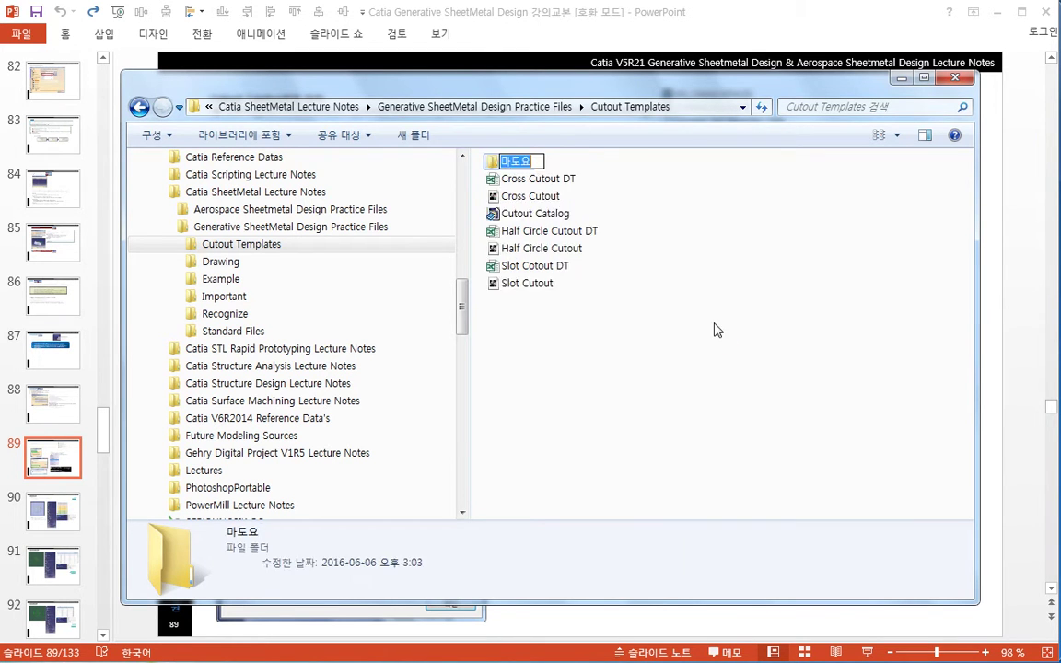
text(Test)
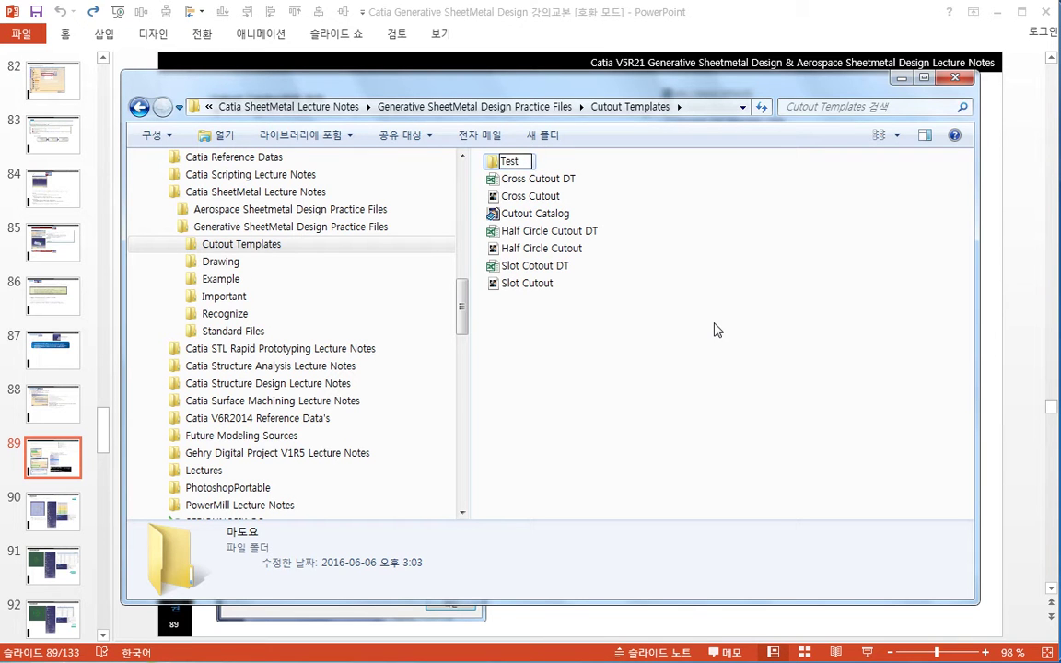
key(Return)
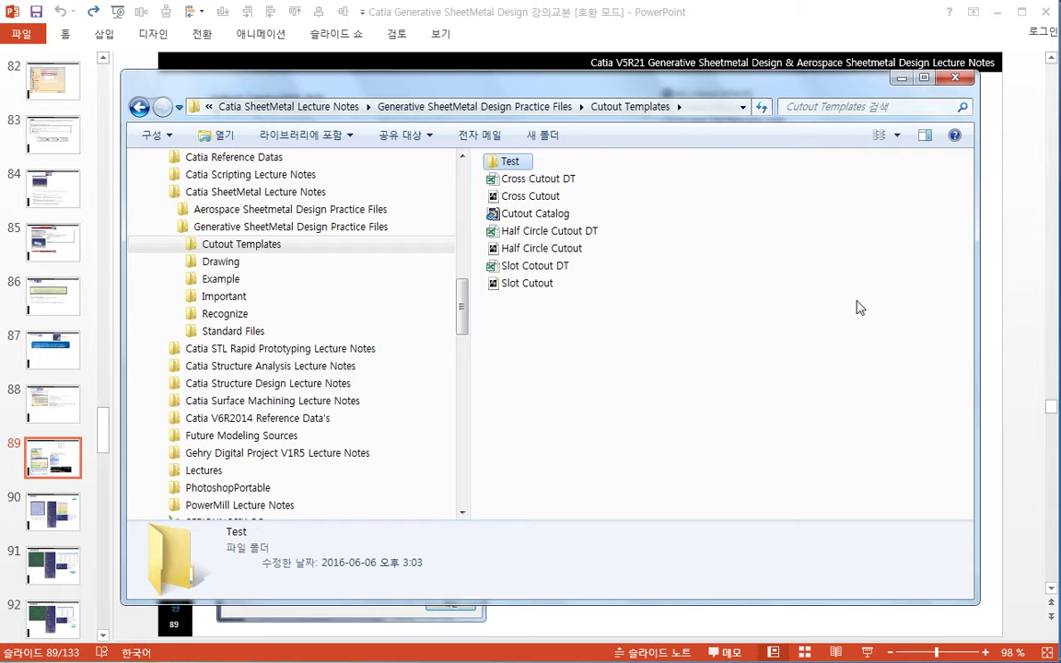
Switch to CATIA V5, review the hybrid design options for new part documents and accept the settings.
click(1010, 409)
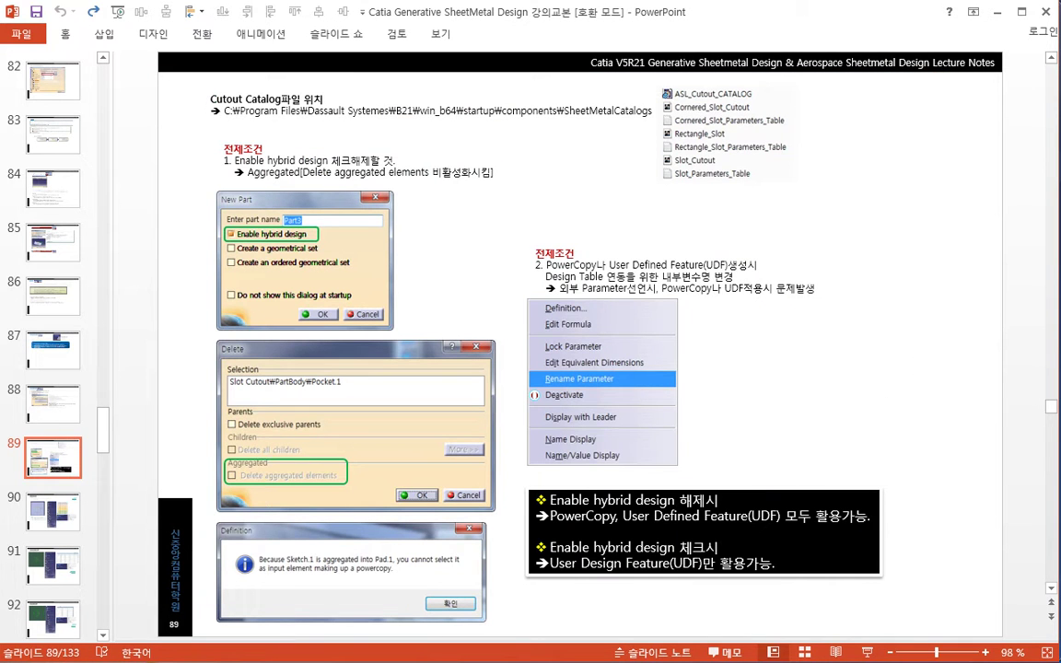
key(alt+Tab)
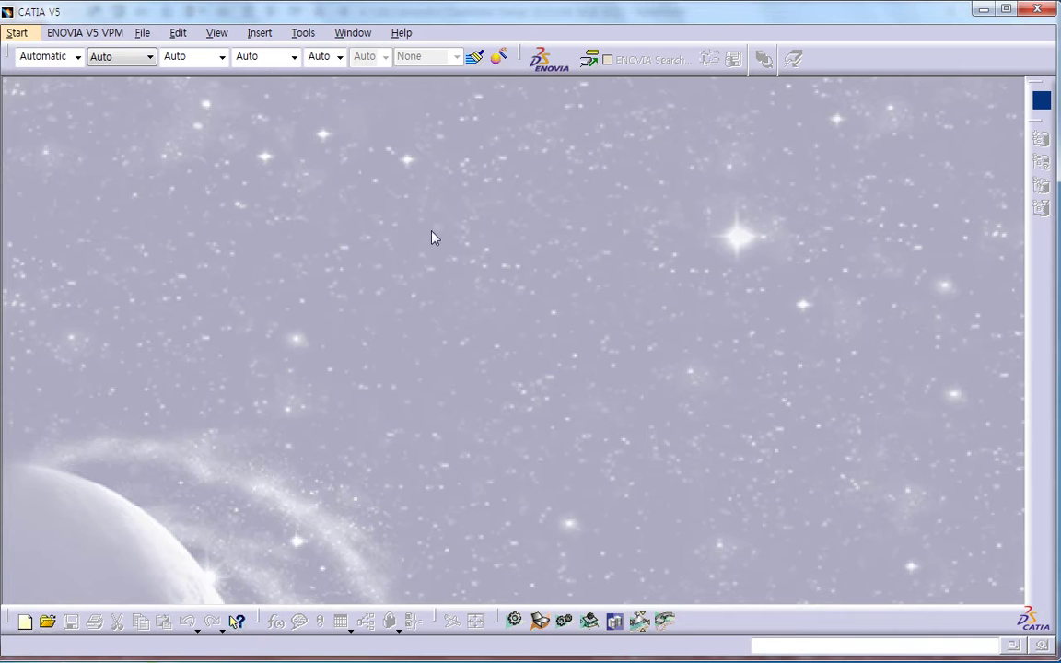
click(301, 32)
click(329, 180)
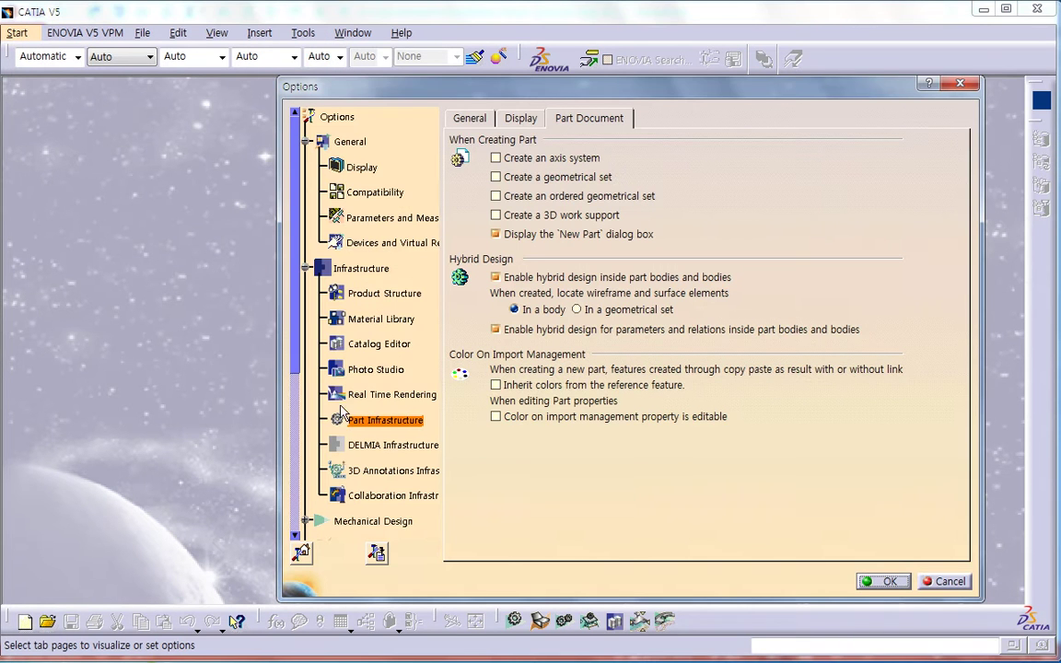
click(879, 581)
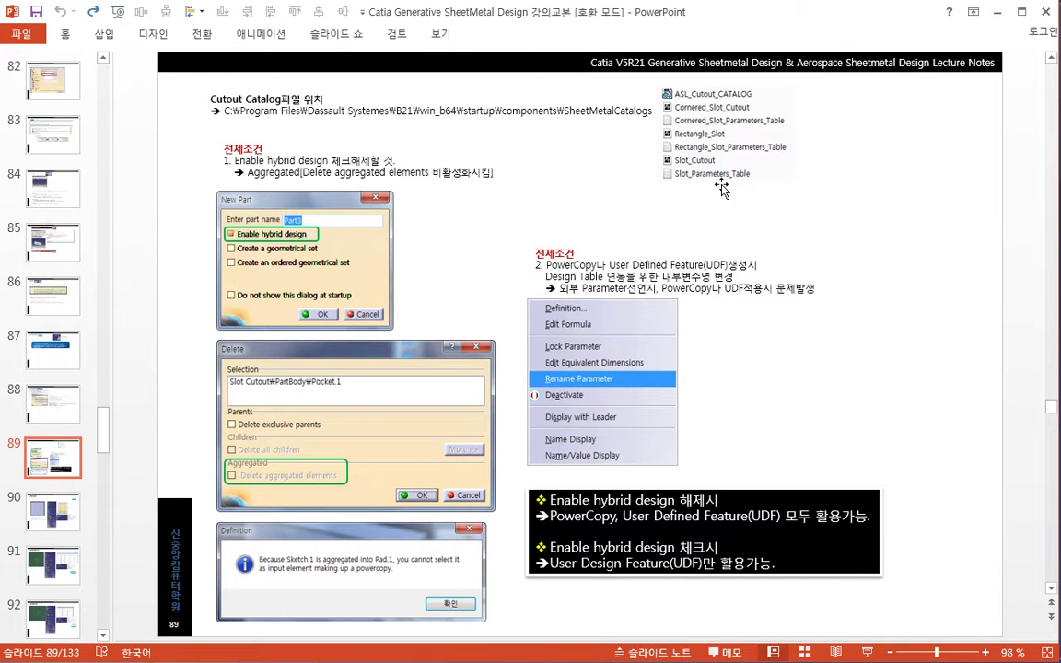
Compare the hybrid design prerequisites on slide 89 with the Slot Cutout Template workflow on slide 90.
click(63, 532)
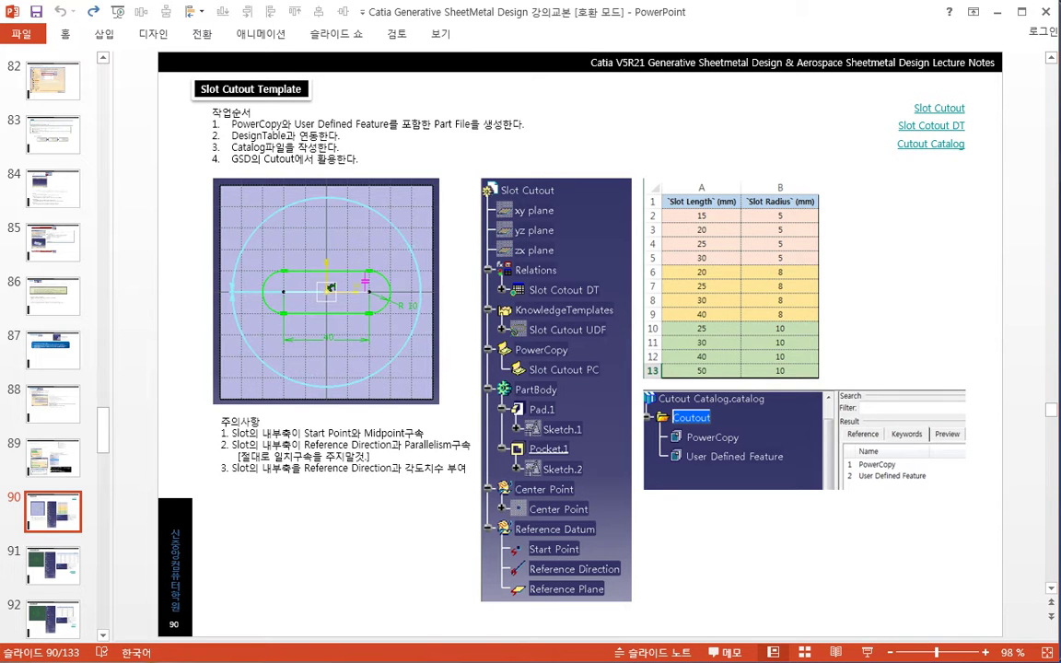
click(52, 457)
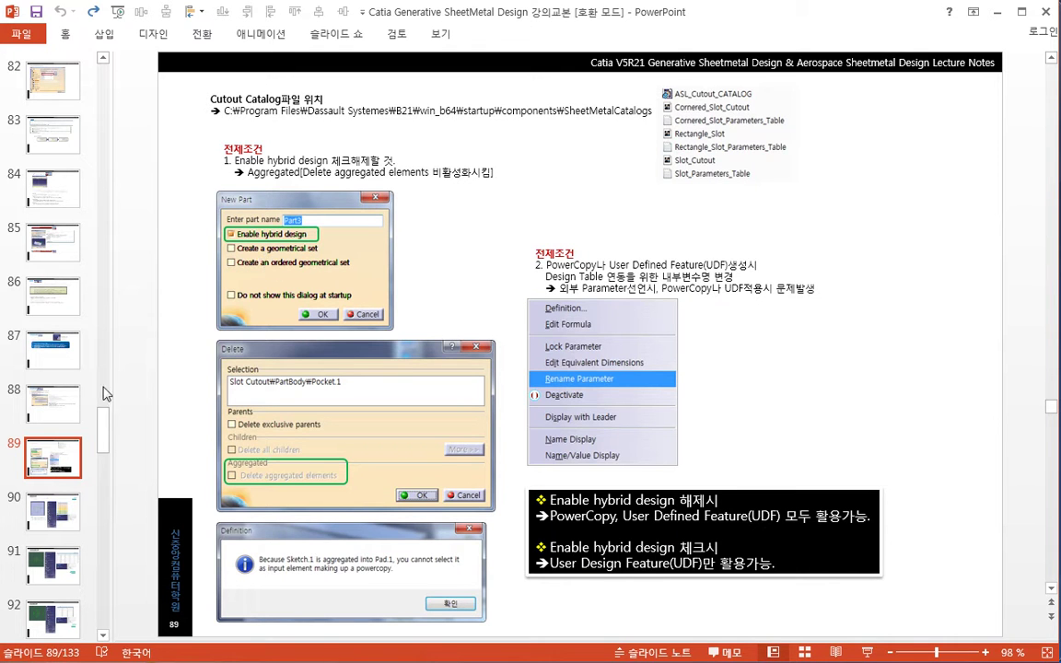
click(51, 516)
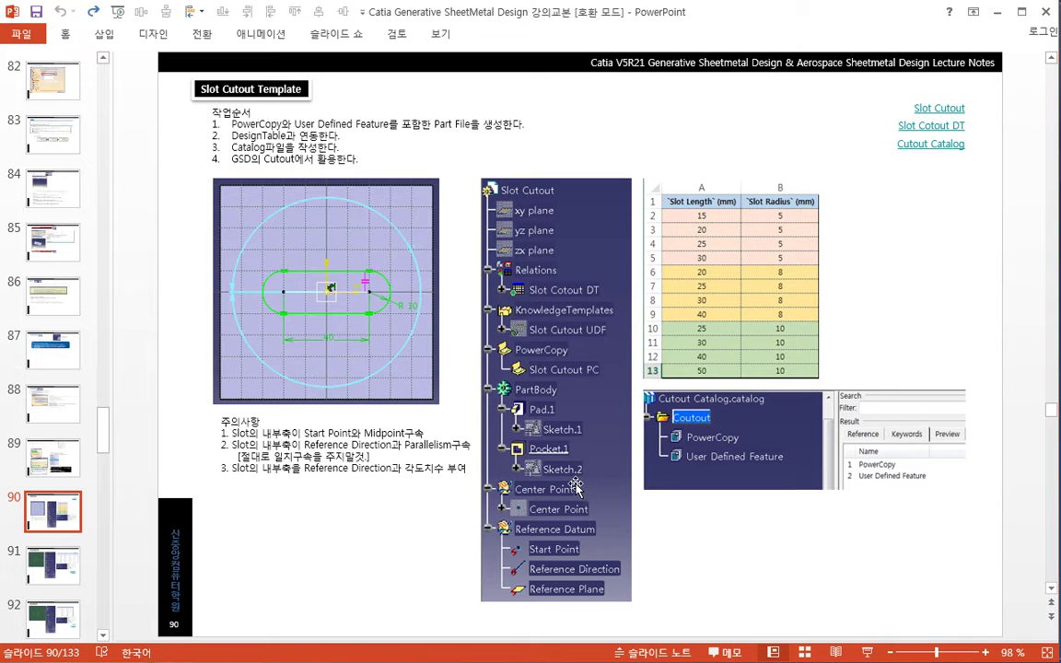
click(52, 458)
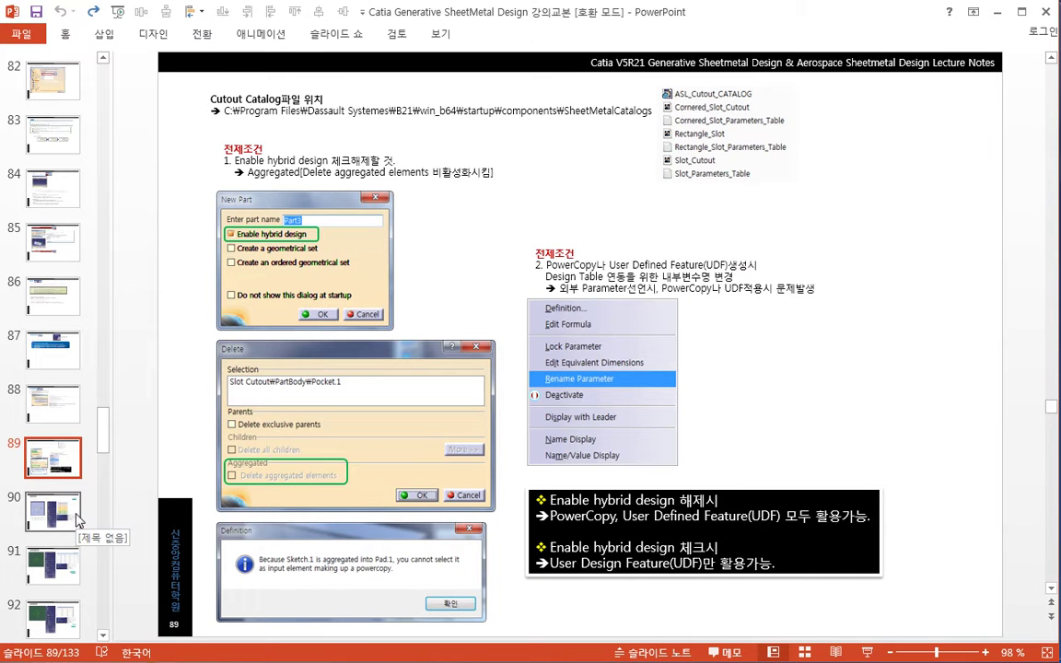
key(Down)
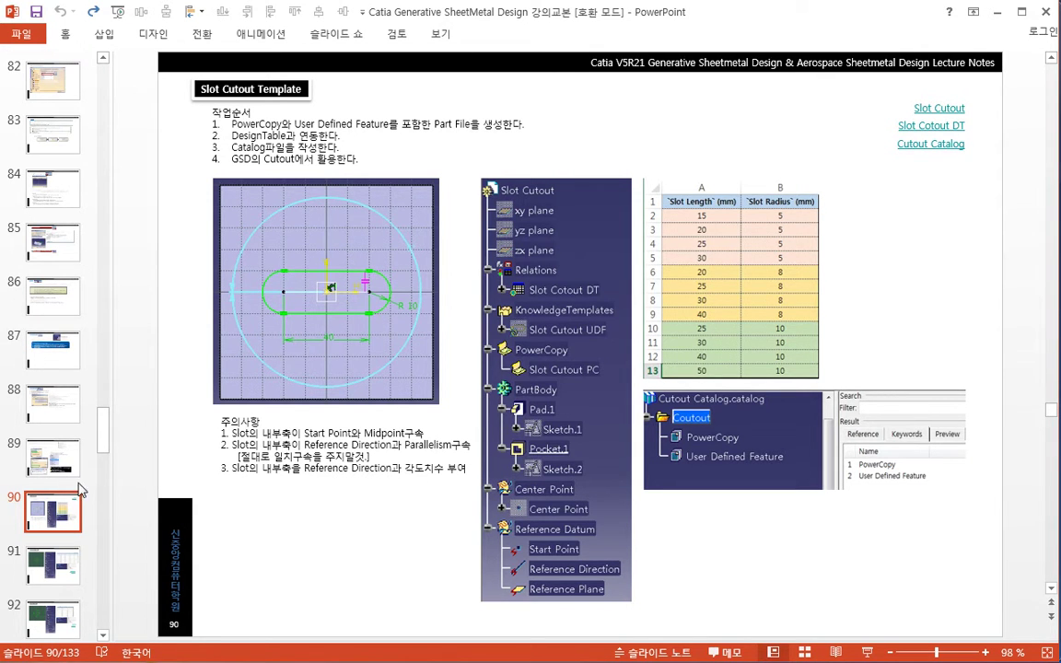
click(52, 451)
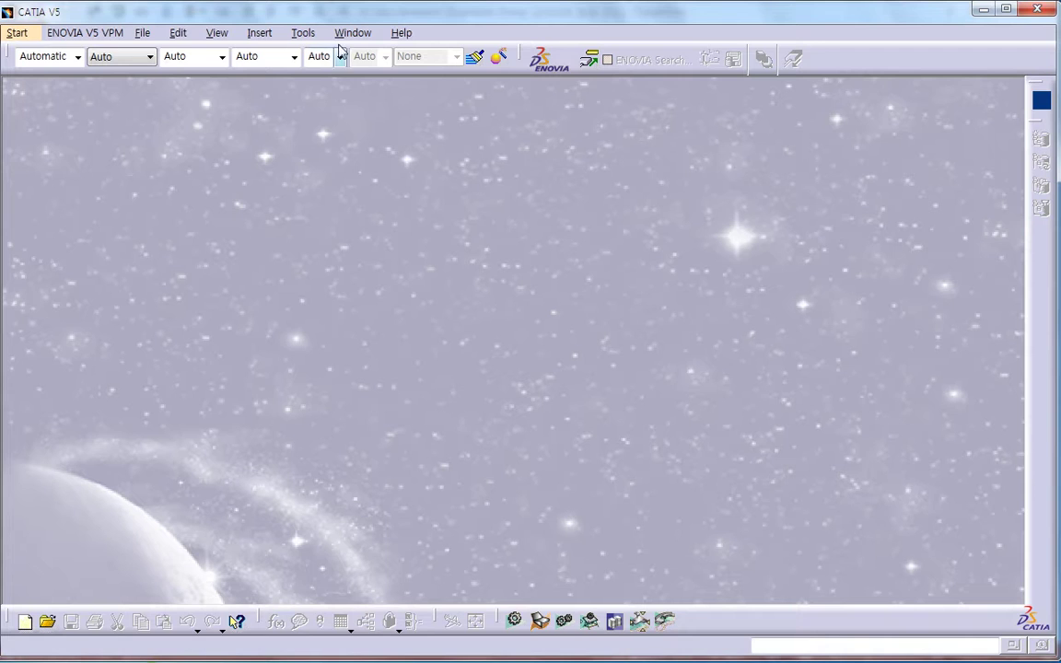
In CATIA's Part Infrastructure options, turn both hybrid design settings off and back on, and accept the options.
click(303, 32)
click(327, 178)
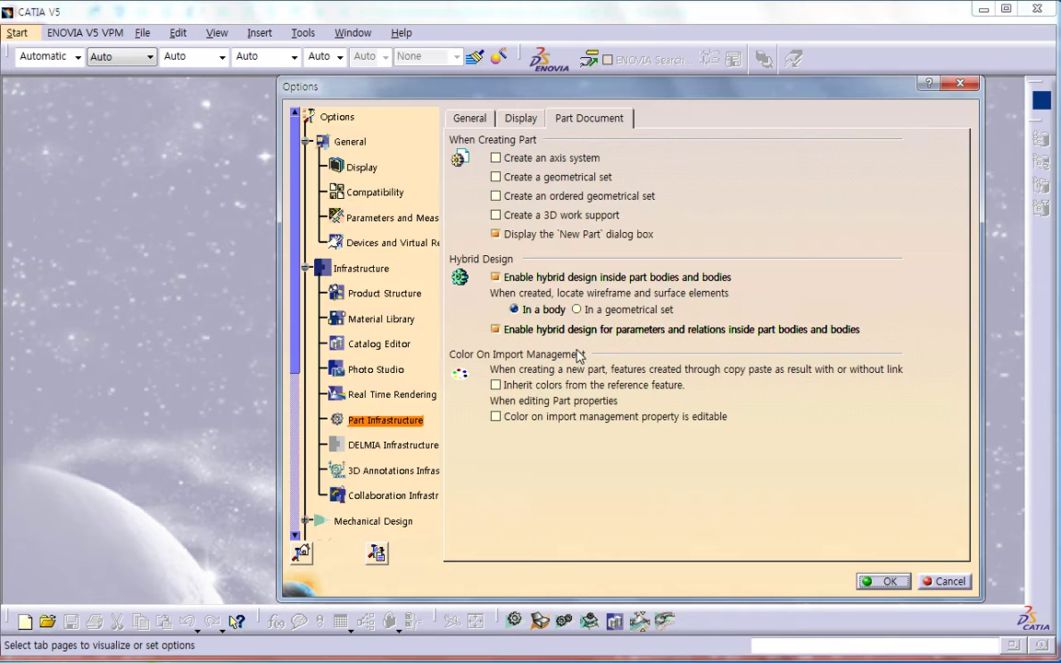
click(495, 278)
click(496, 330)
click(495, 330)
click(495, 277)
click(882, 582)
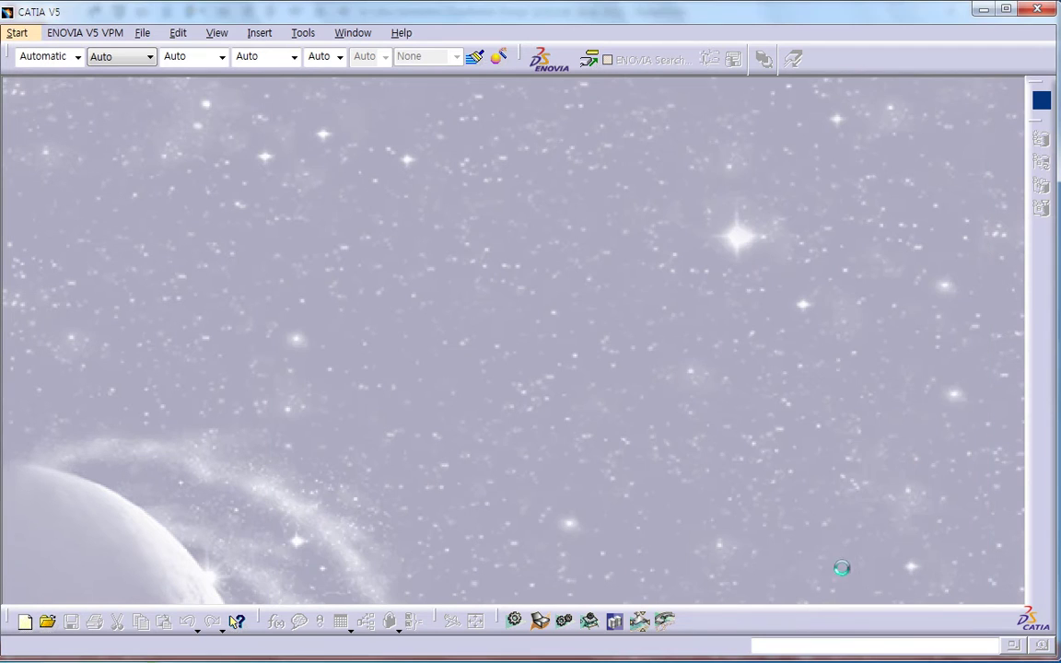
Create a new part document named Part2 with hybrid design enabled.
click(143, 32)
click(166, 51)
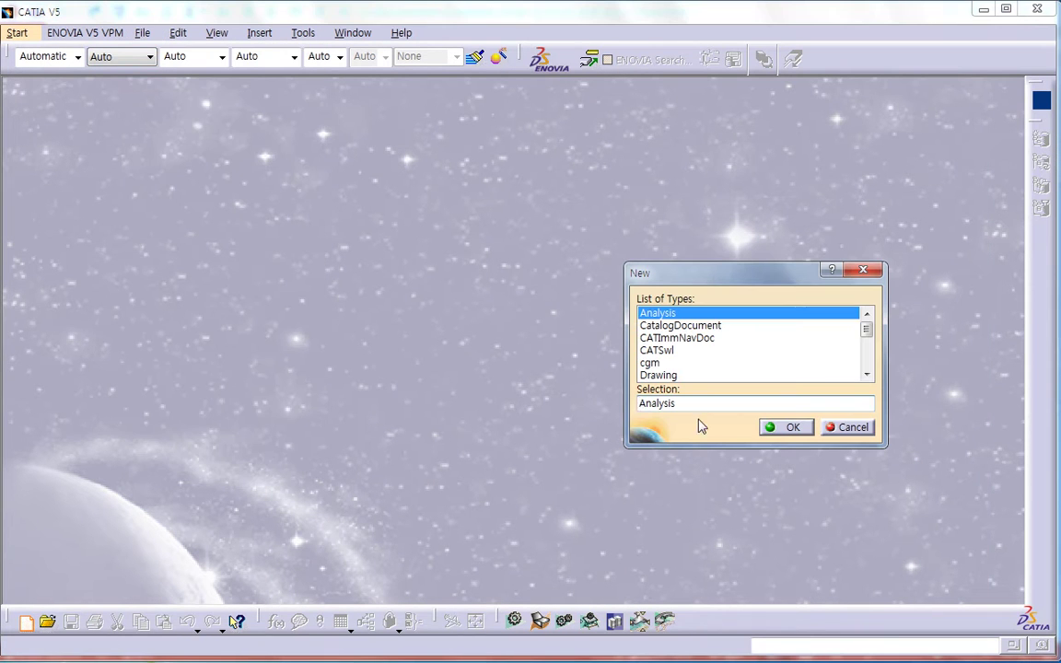
key(p)
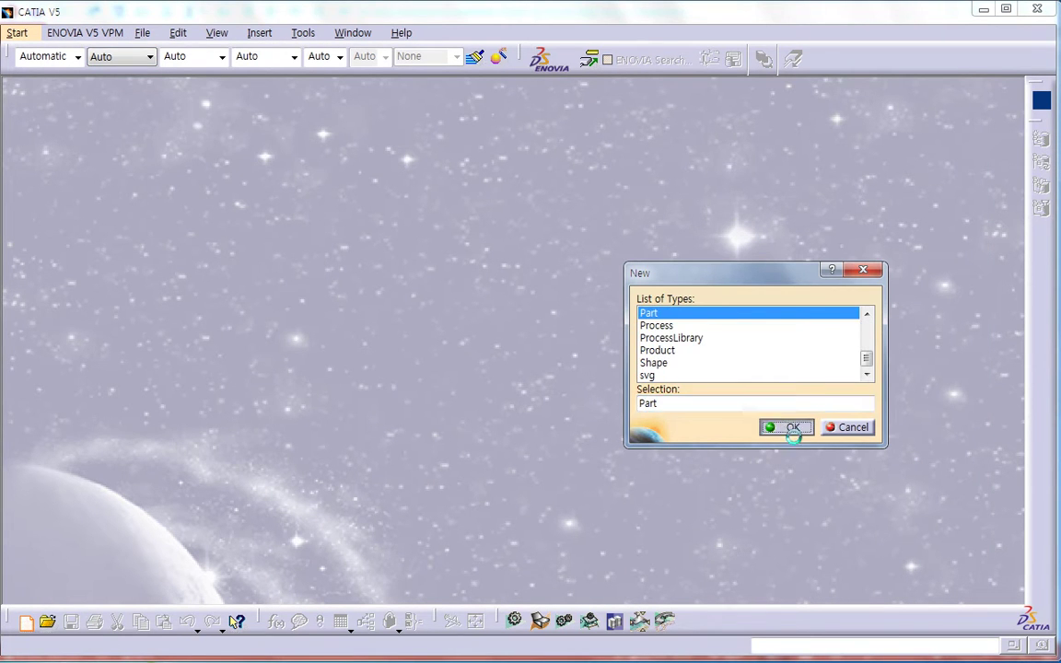
click(788, 427)
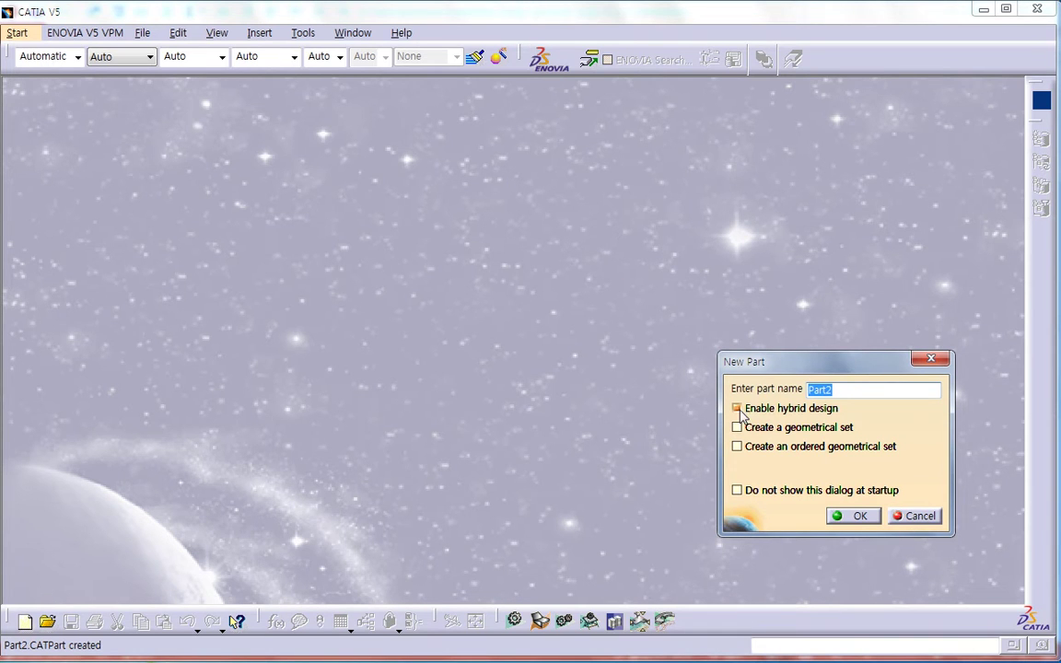
click(835, 515)
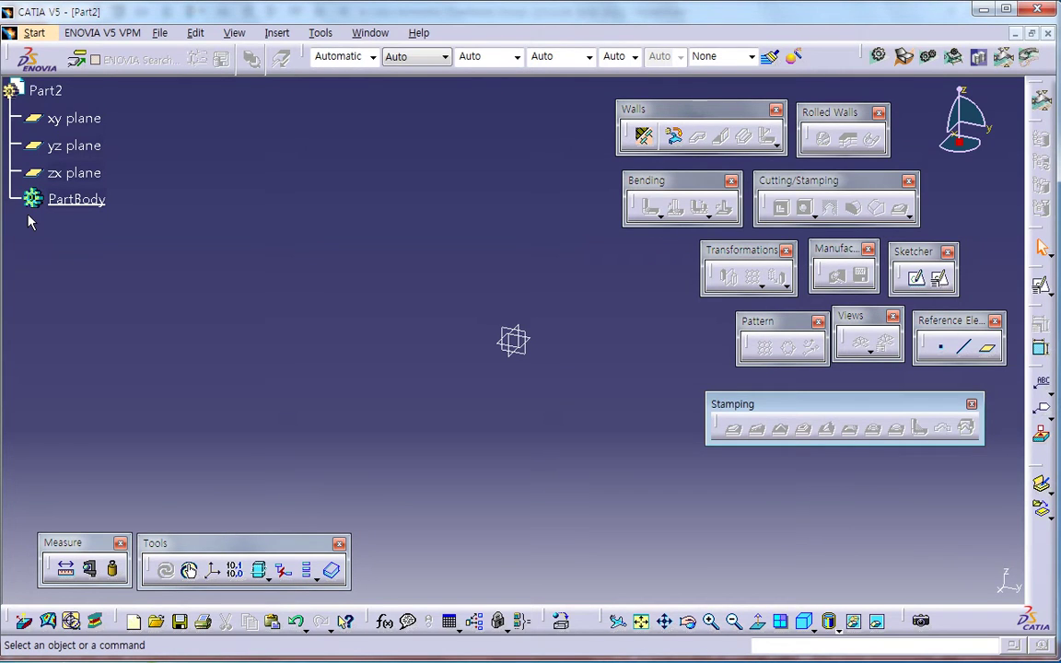
Close the hybrid part and create a new Part2 document with hybrid design disabled.
click(1047, 33)
click(143, 32)
click(156, 53)
key(p)
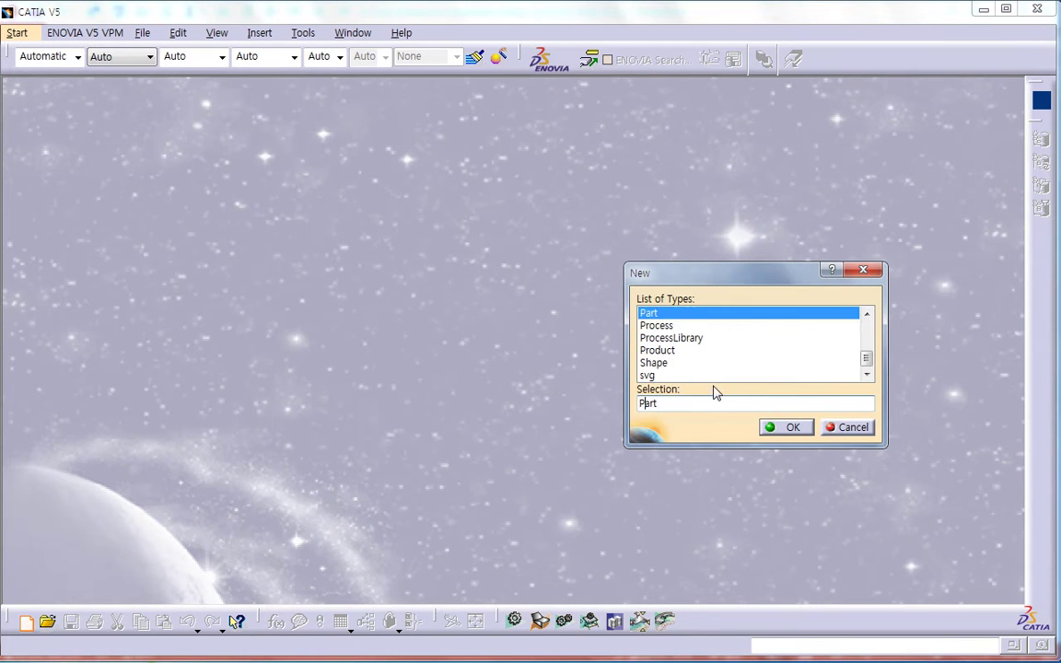
key(Return)
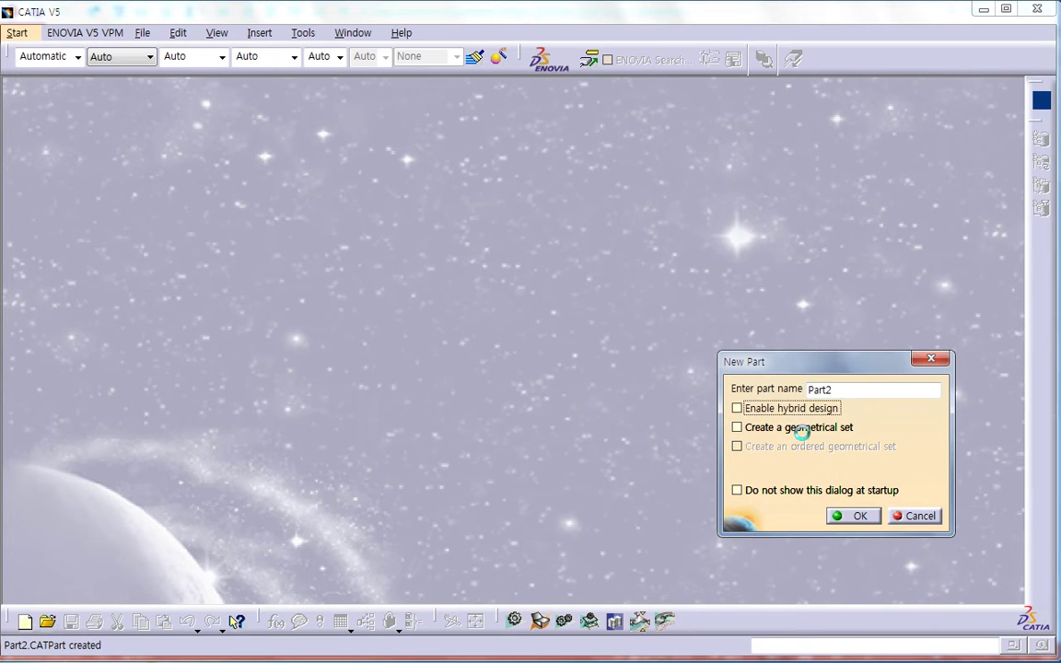
click(852, 514)
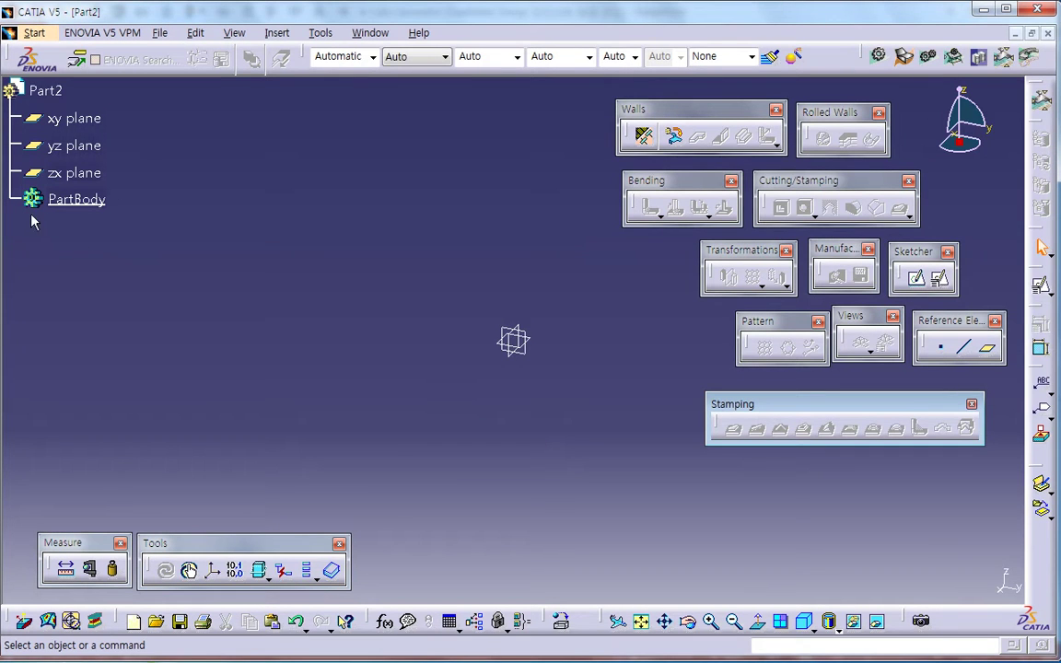
Review the hybrid design settings in the Part Infrastructure options and accept them.
click(321, 33)
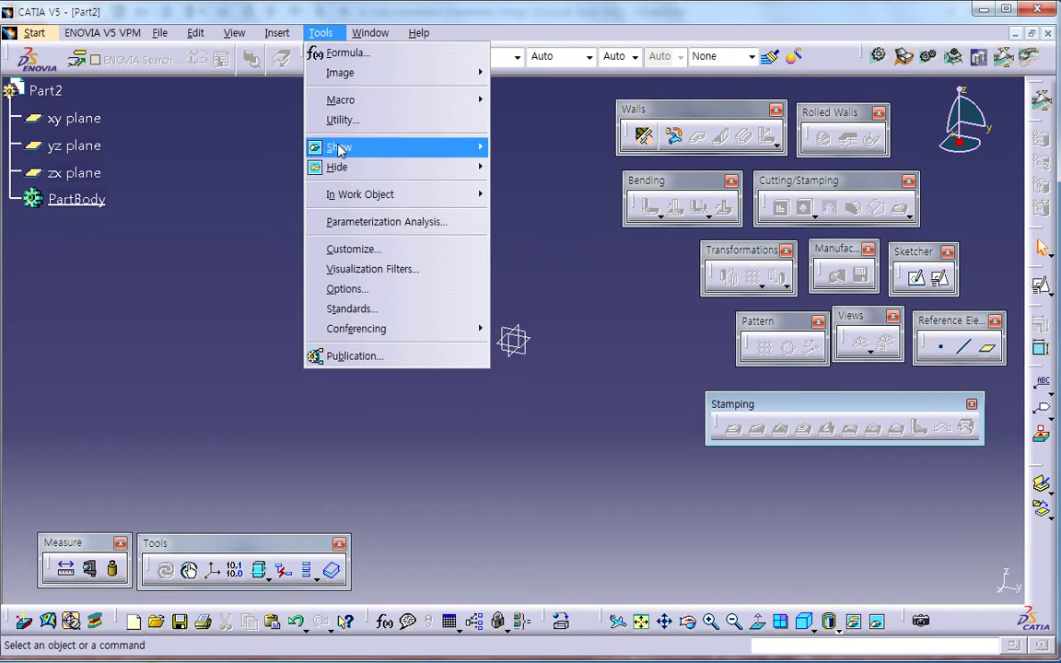
click(357, 291)
click(496, 277)
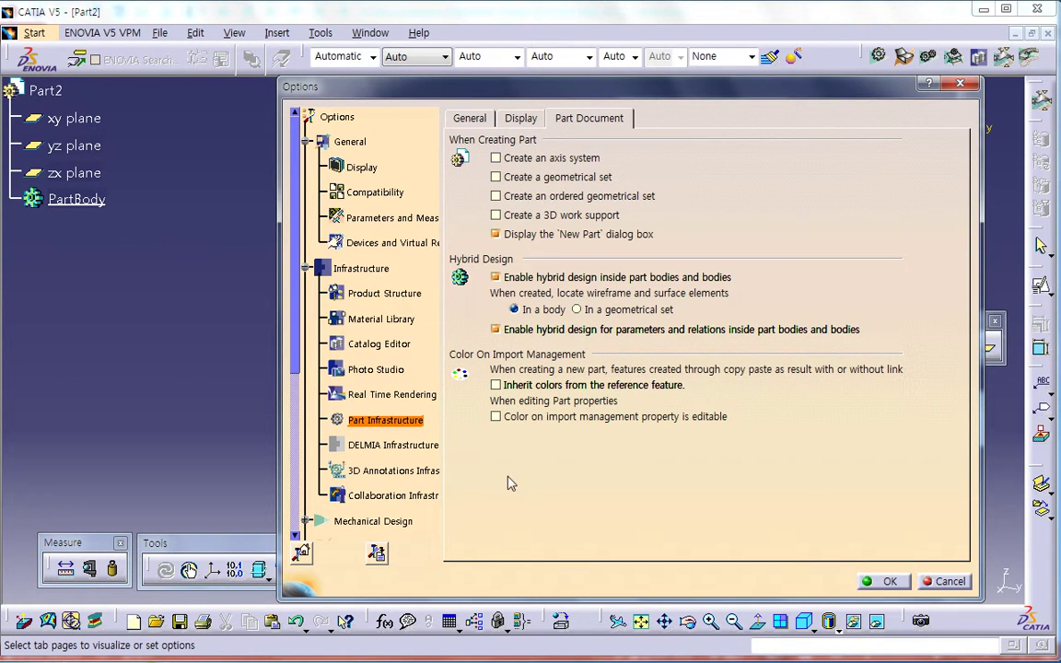
click(884, 581)
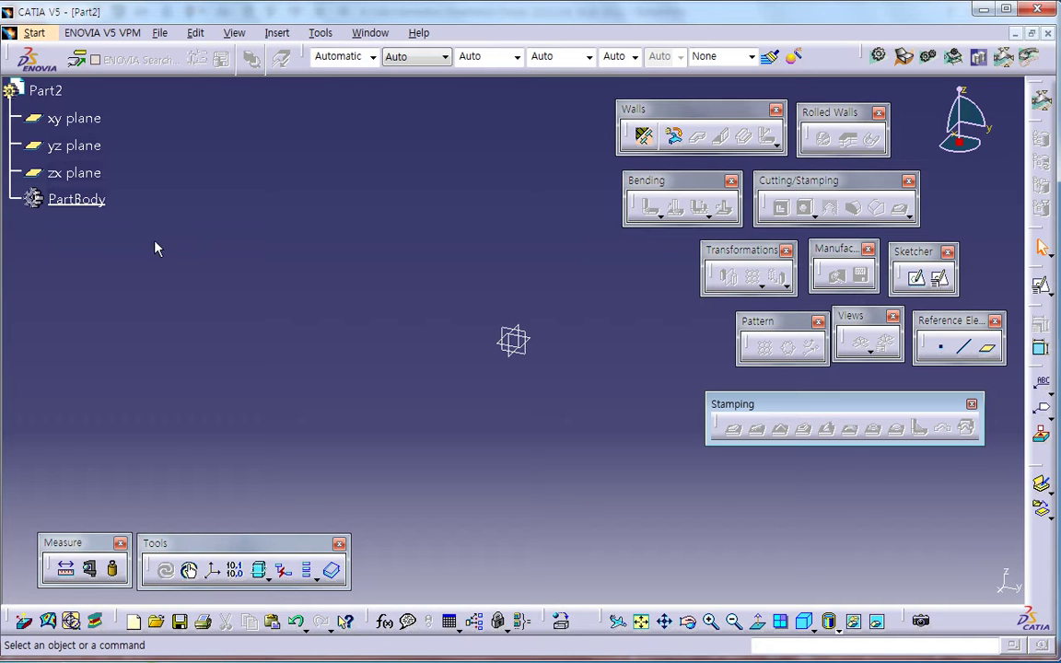
Switch to the Part Design workbench and start a positioned sketch on the yz plane.
click(880, 57)
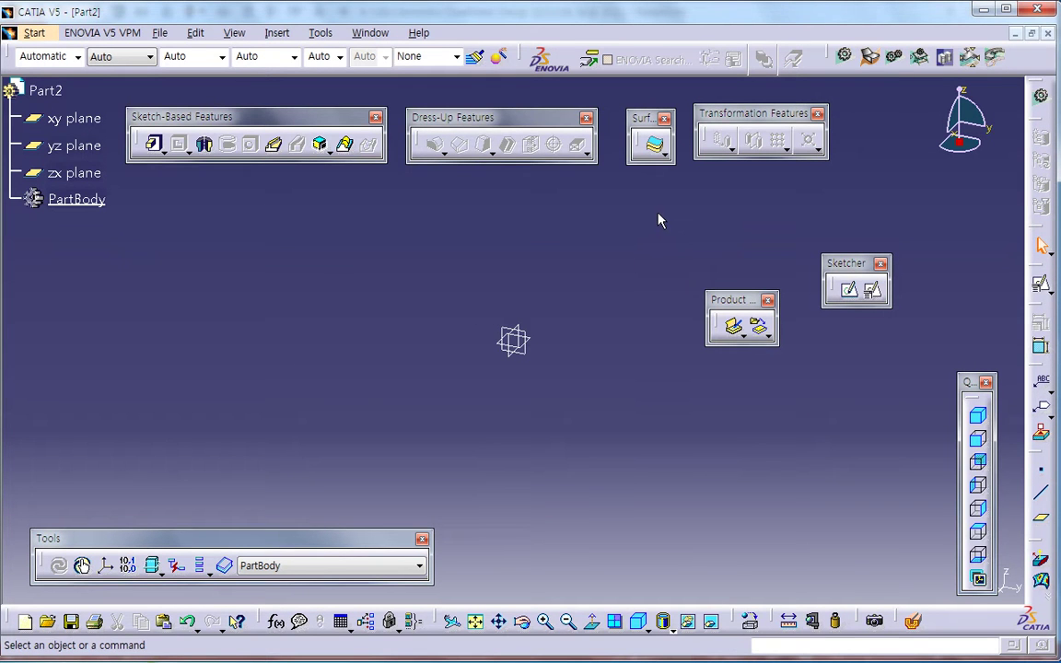
click(872, 289)
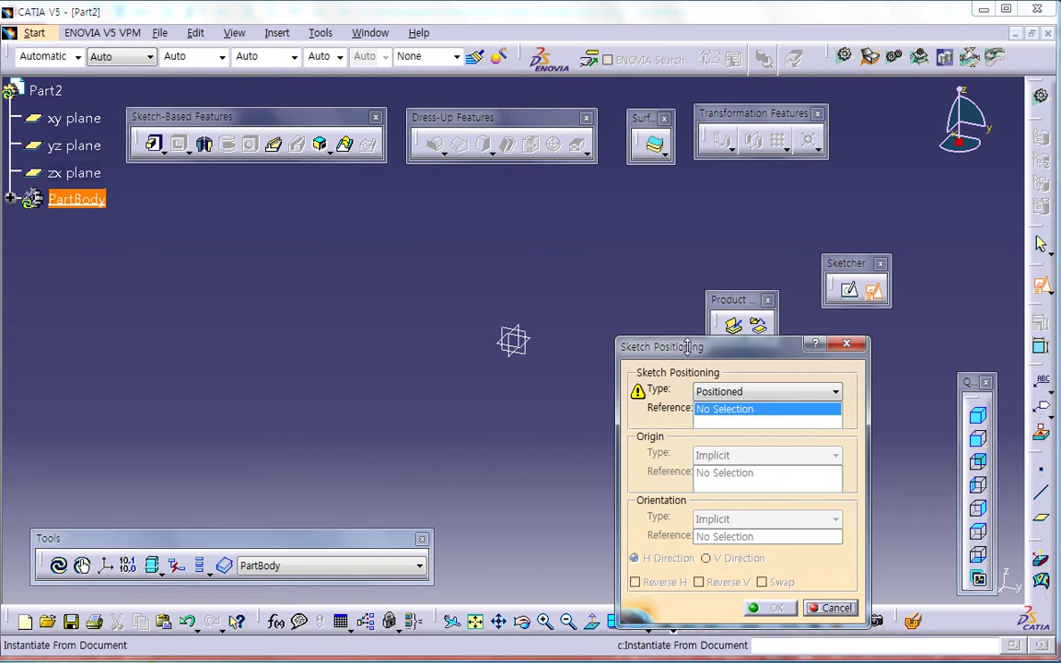
click(539, 365)
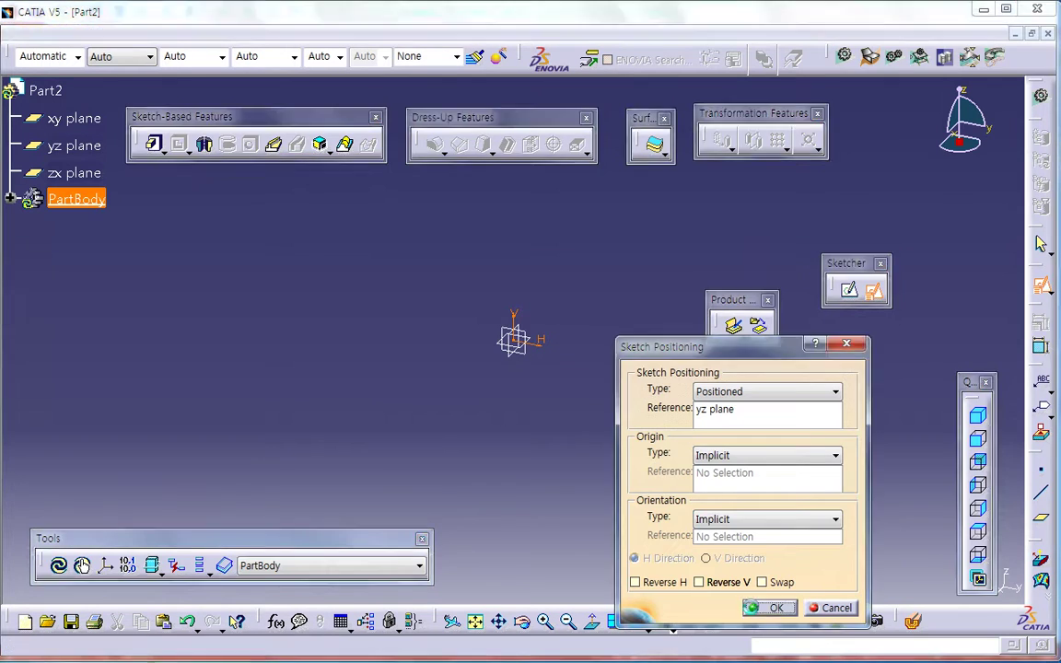
click(766, 607)
Sketch a centered rectangle at the origin, exit the sketch and pad the profile 20 mm.
click(289, 352)
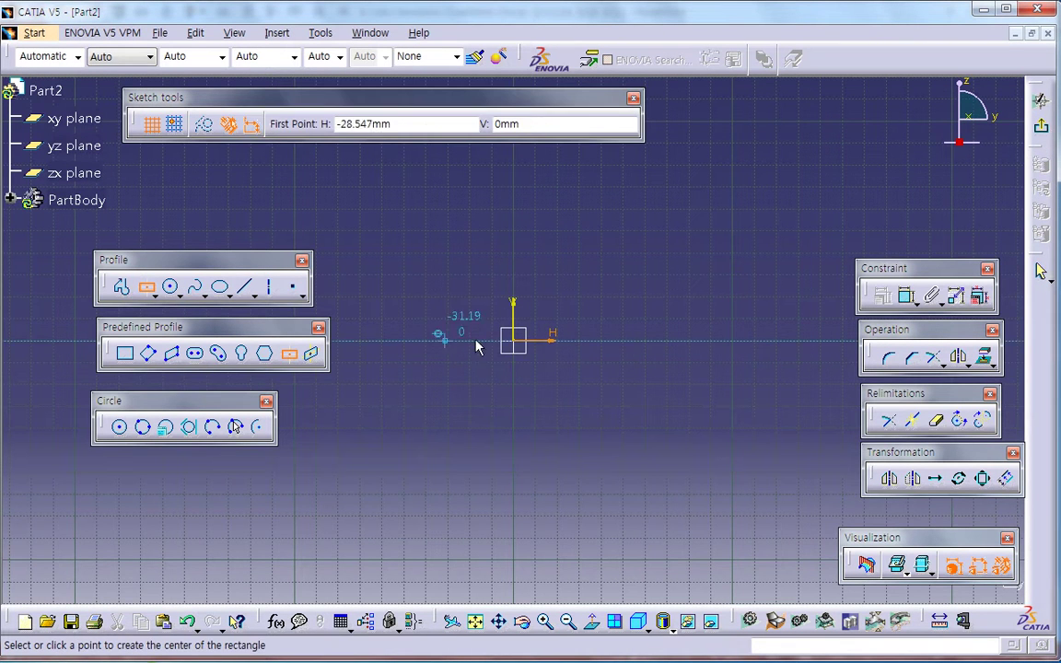
click(513, 341)
click(623, 455)
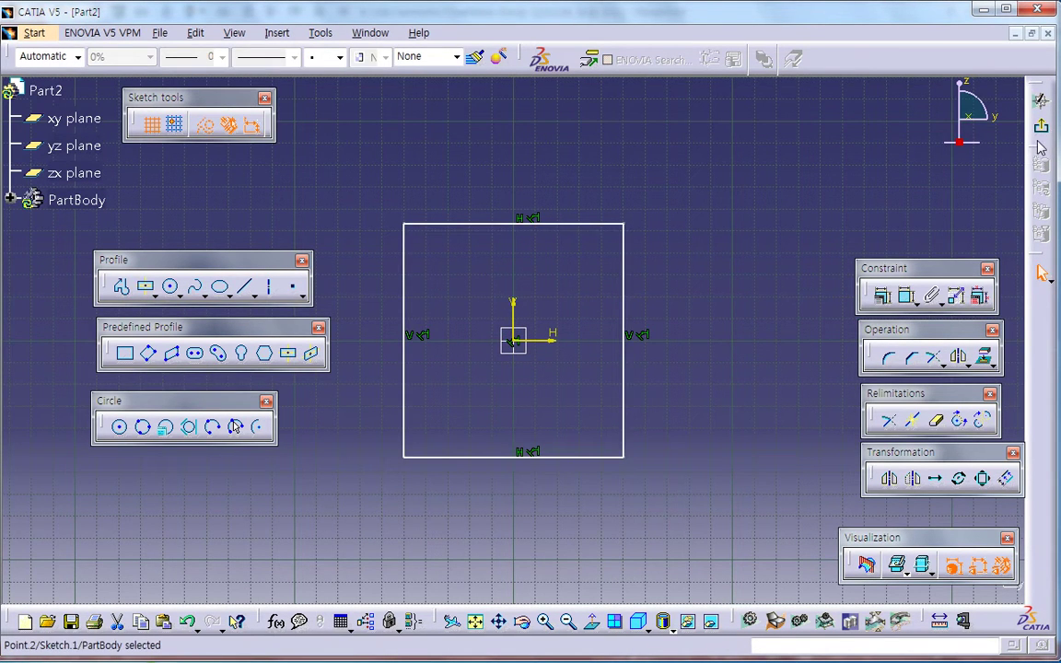
click(1040, 99)
click(155, 144)
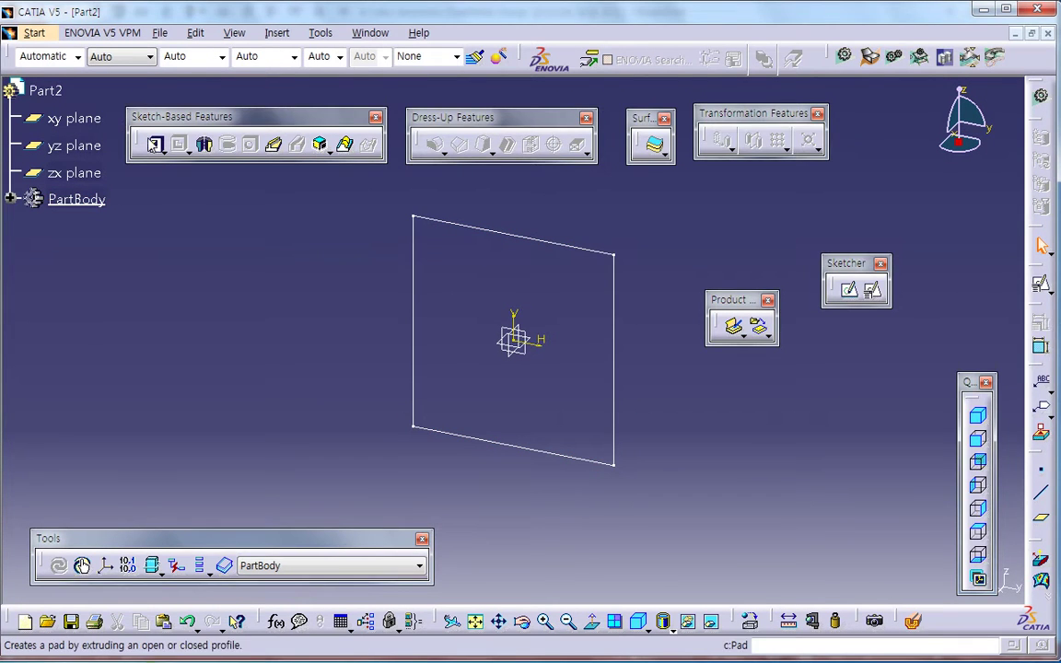
click(490, 233)
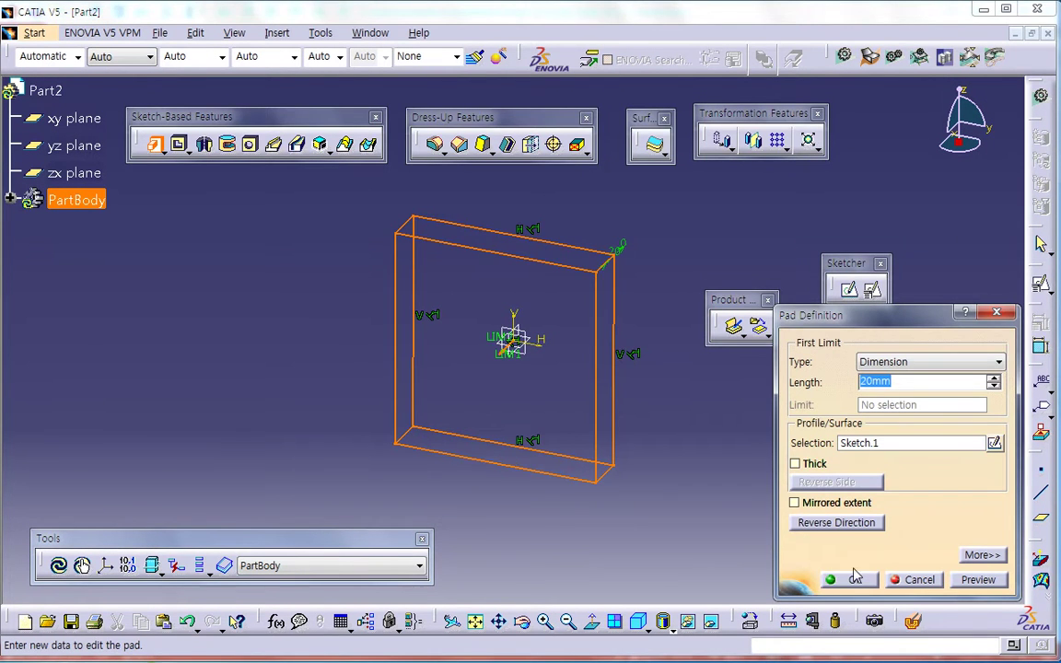
key(Return)
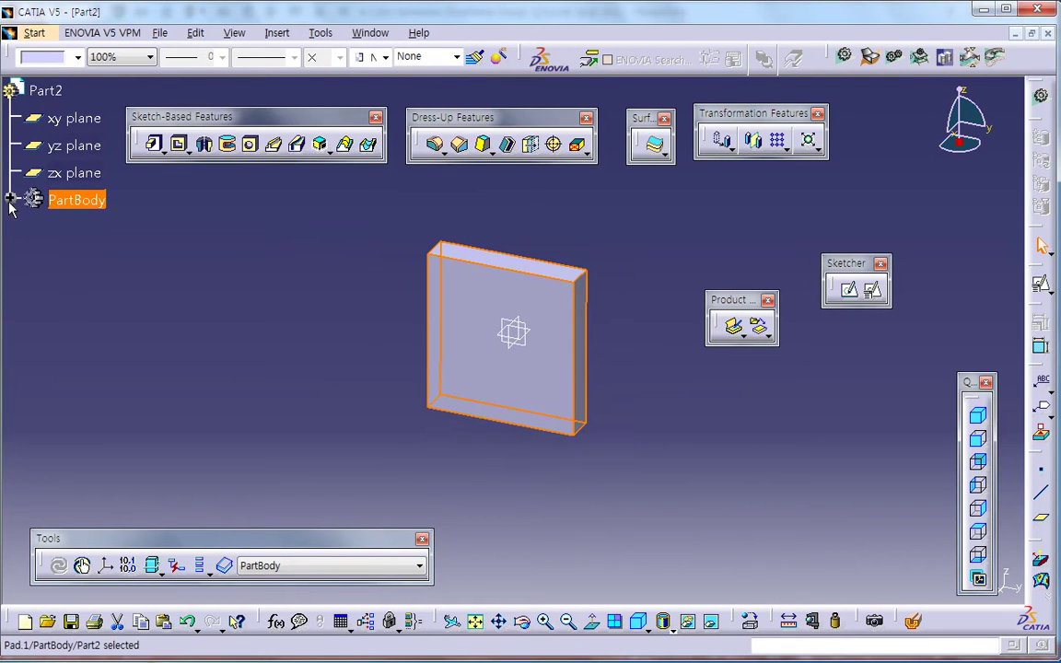
Expand the PartBody, delete the pad without its exclusive parents, and undo the deletion.
click(10, 199)
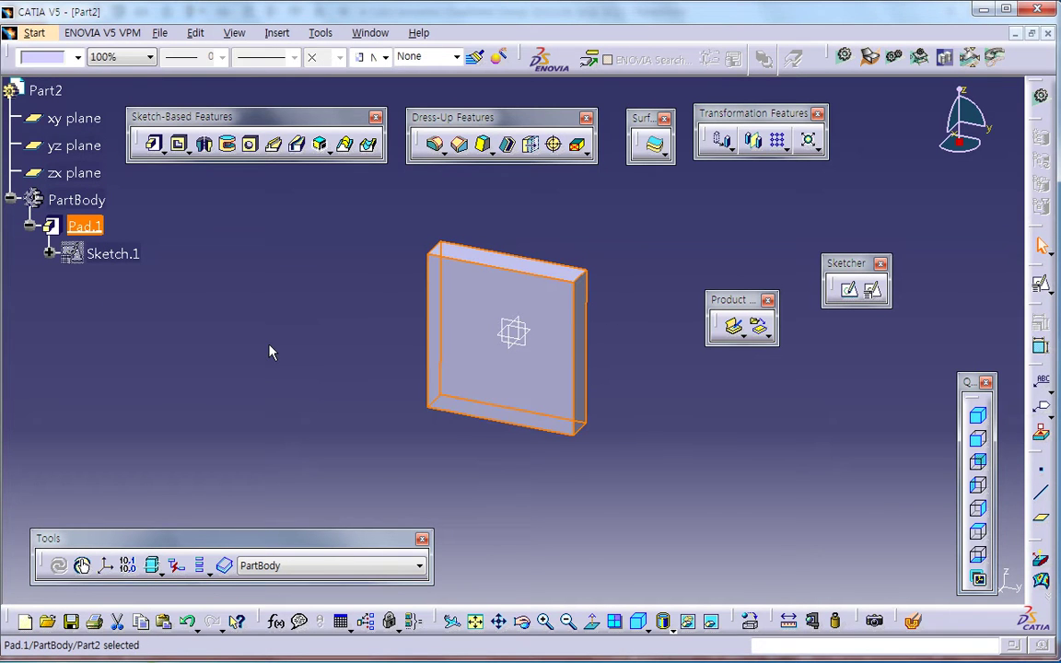
key(Delete)
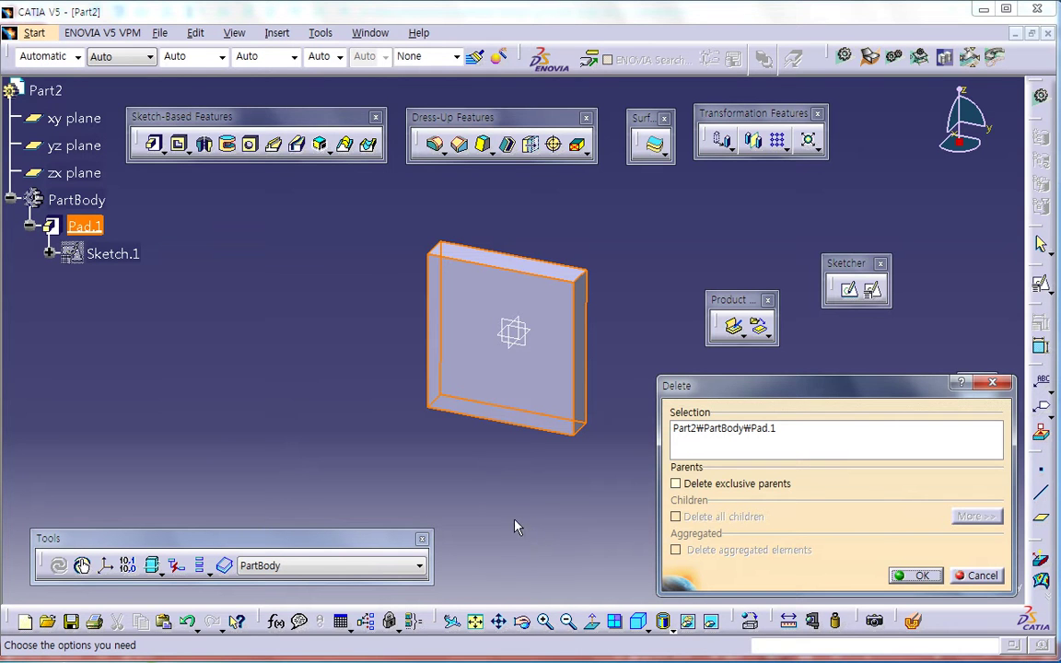
click(907, 575)
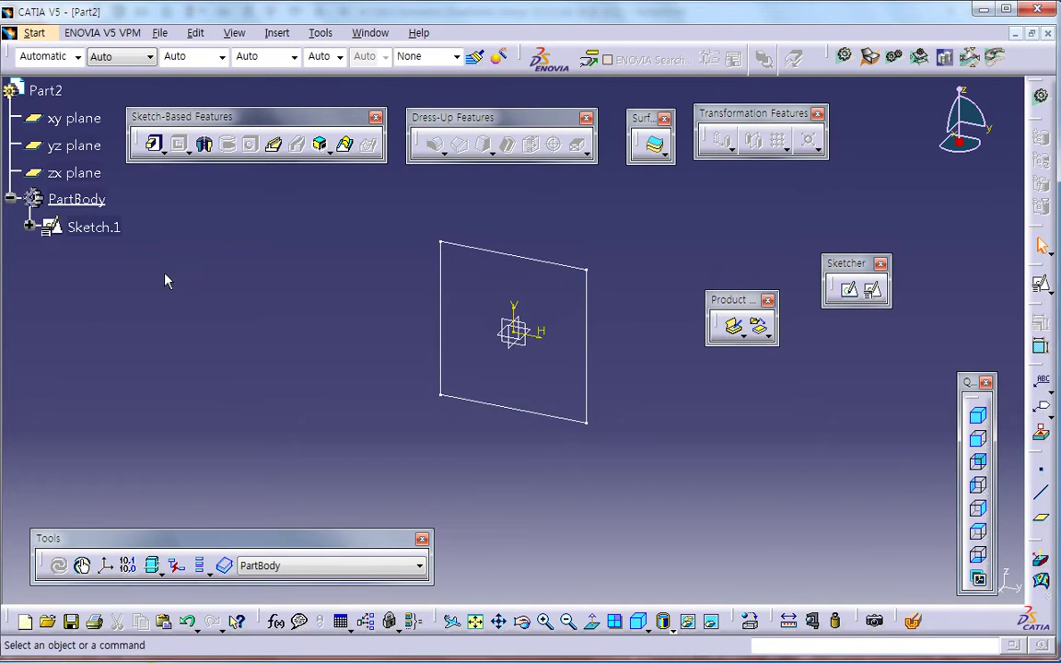
key(ctrl+z)
Examine the pad's parents and children, following its links to the sketch and the reference plane.
right_click(101, 238)
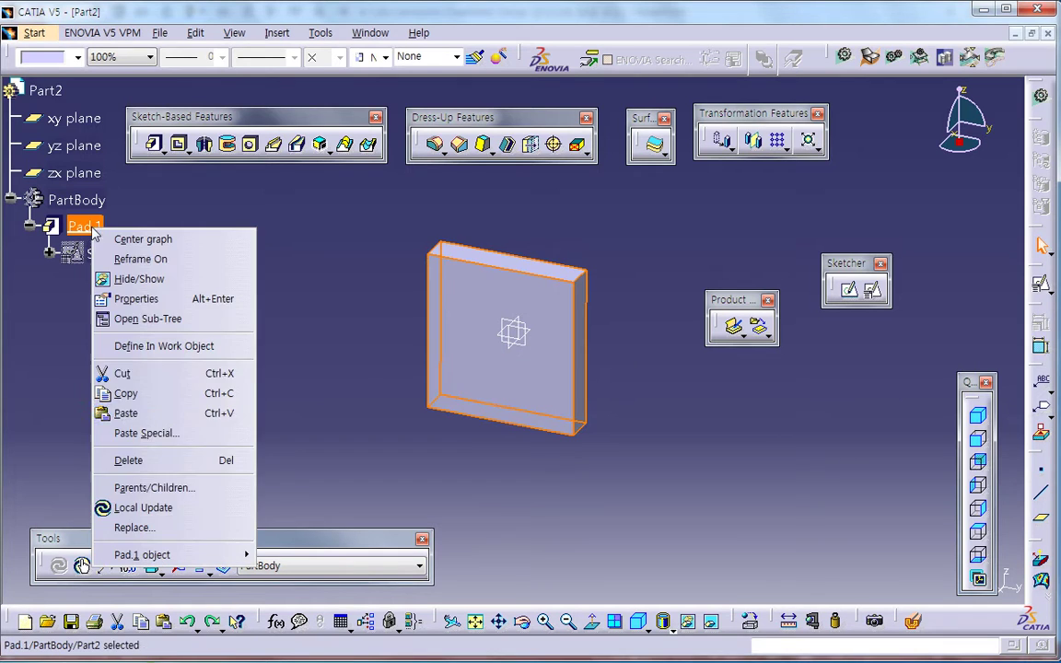
click(152, 442)
middle_drag(836, 529, 840, 490)
middle_drag(840, 490, 940, 484)
double_click(847, 473)
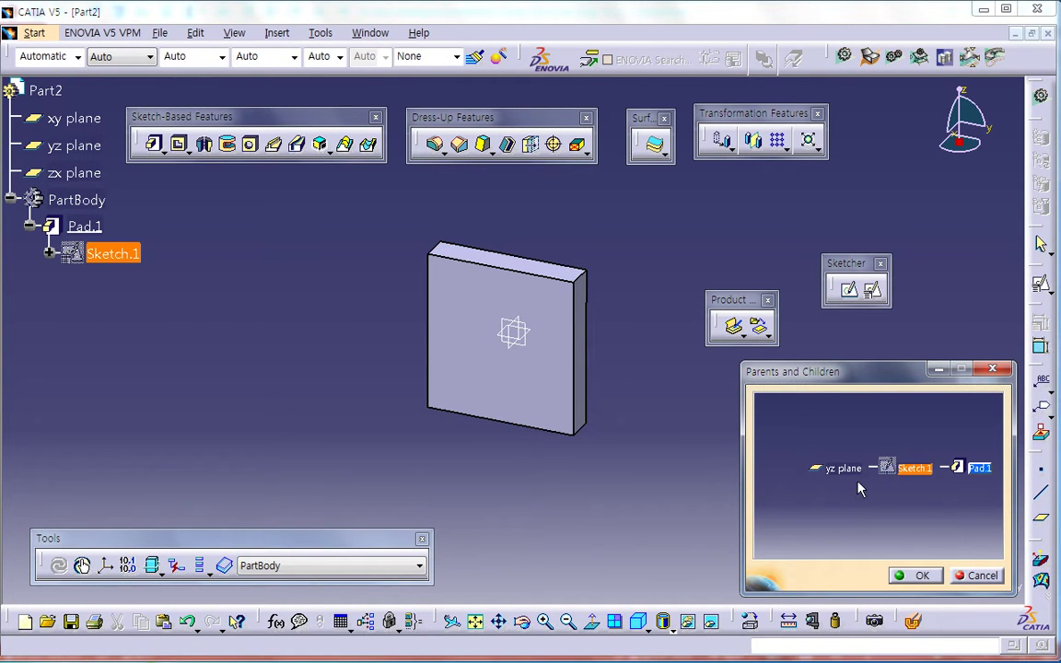
click(980, 576)
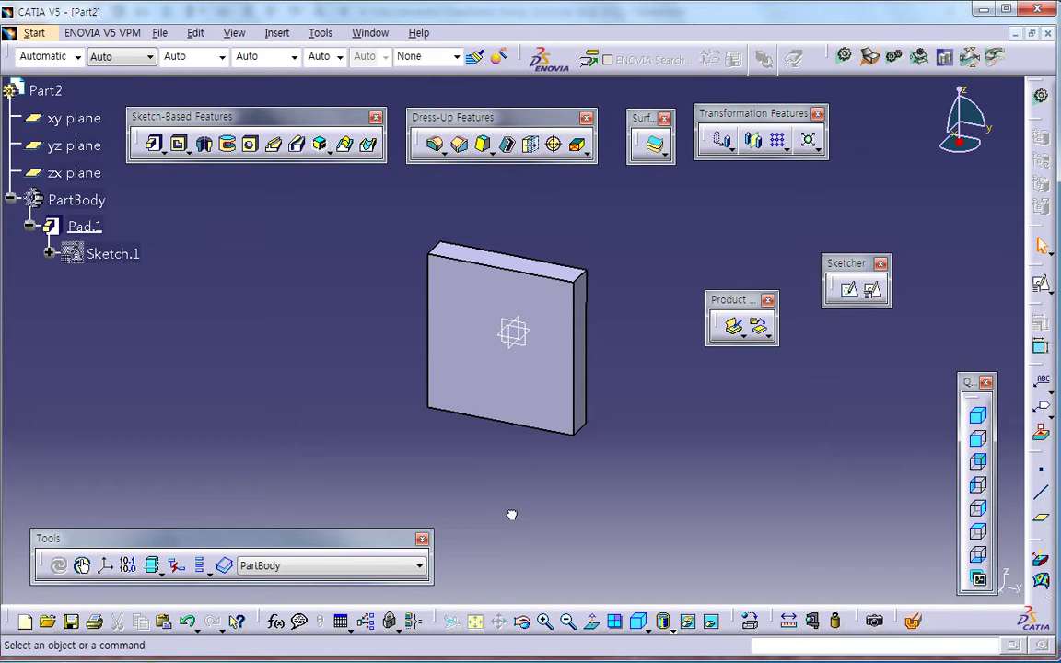
Check the exclusive parents option in the pad's deletion settings, cancel, and inspect the sketch beneath the pad.
click(91, 228)
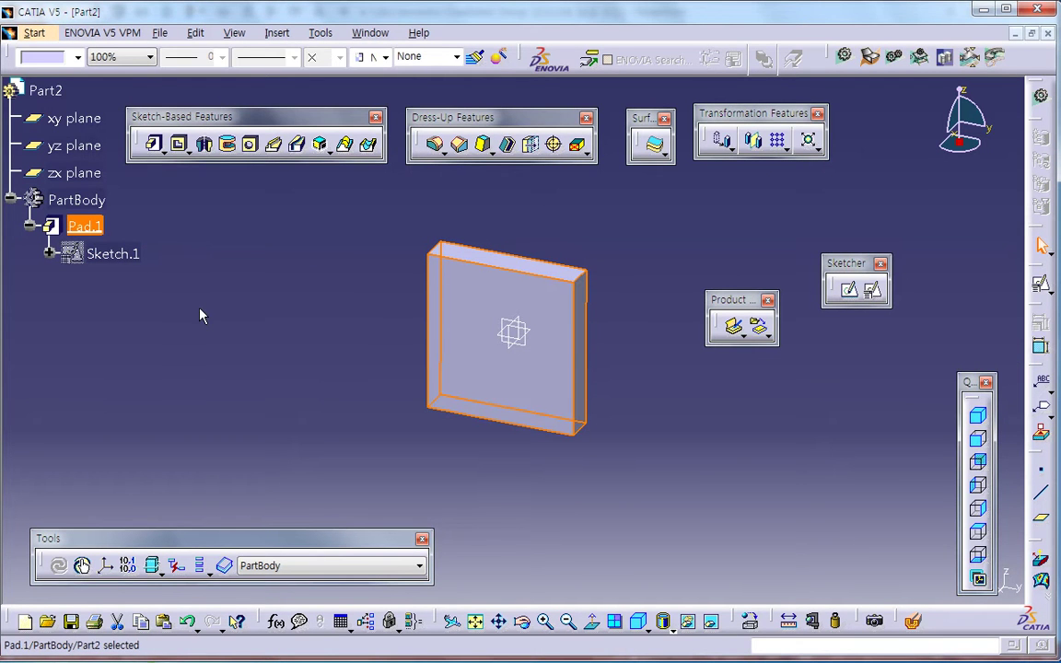
key(Delete)
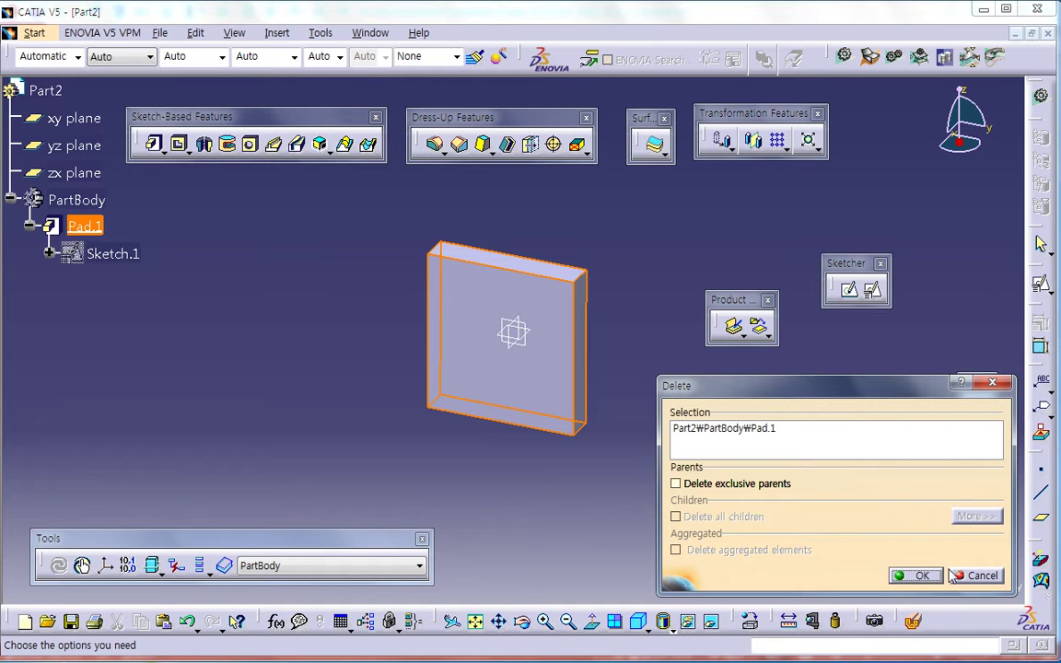
click(980, 576)
middle_drag(341, 405, 343, 360)
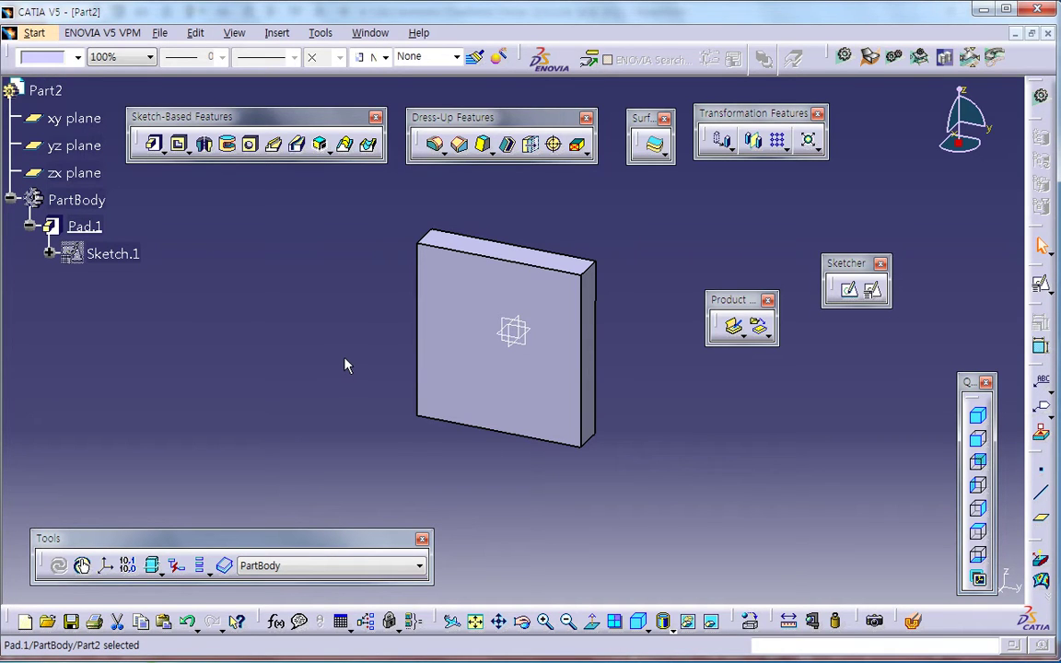
click(109, 256)
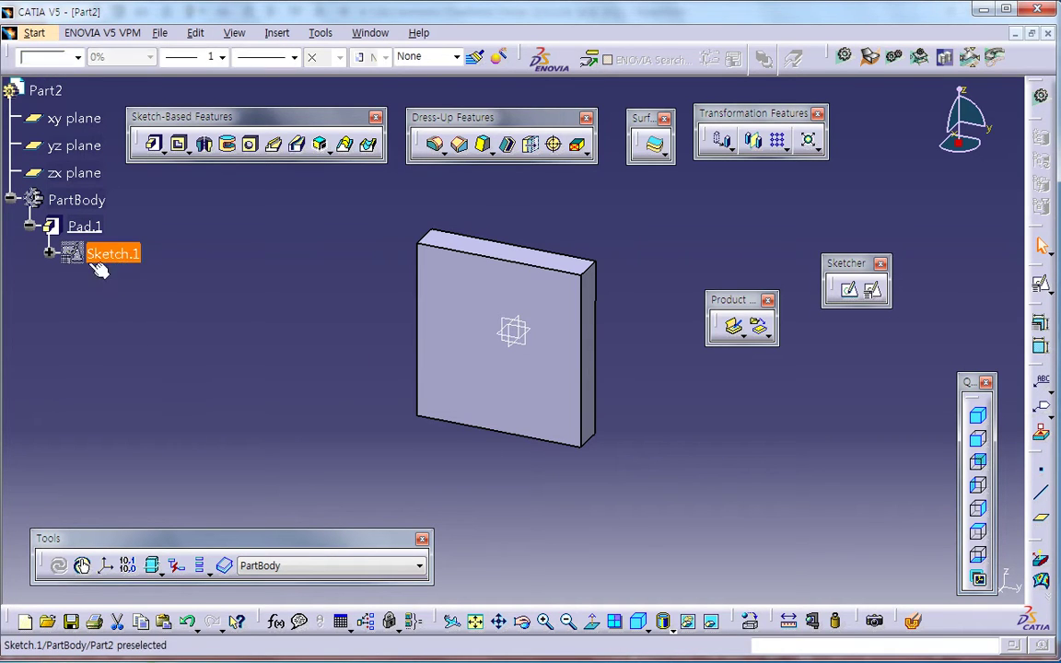
click(217, 342)
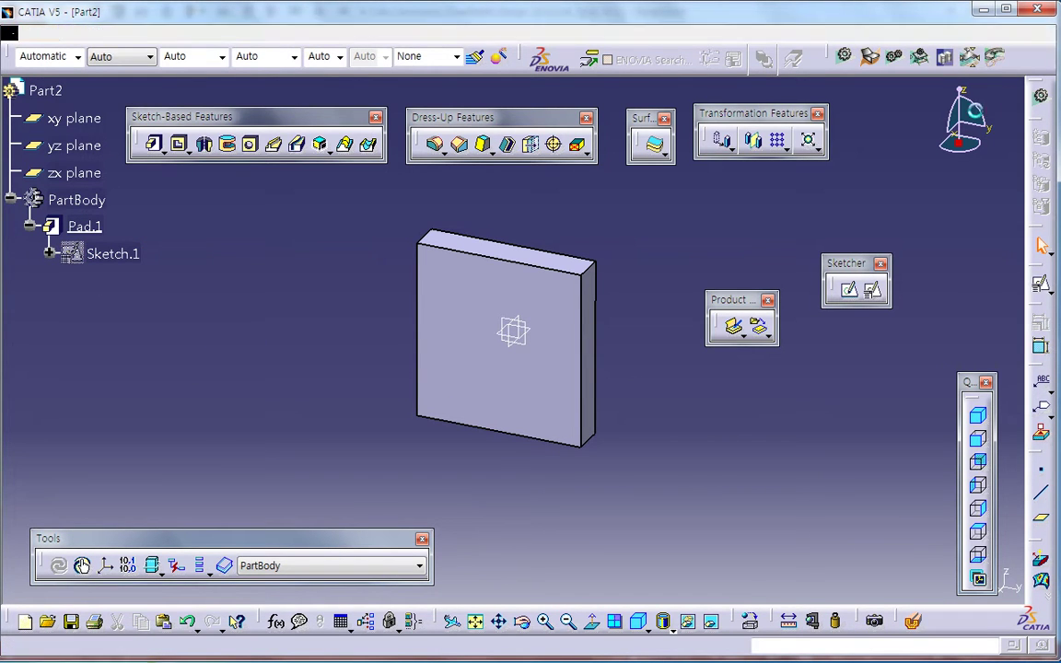
Close the test part and create a new Part2 document with hybrid design enabled.
click(1047, 33)
click(525, 339)
click(143, 33)
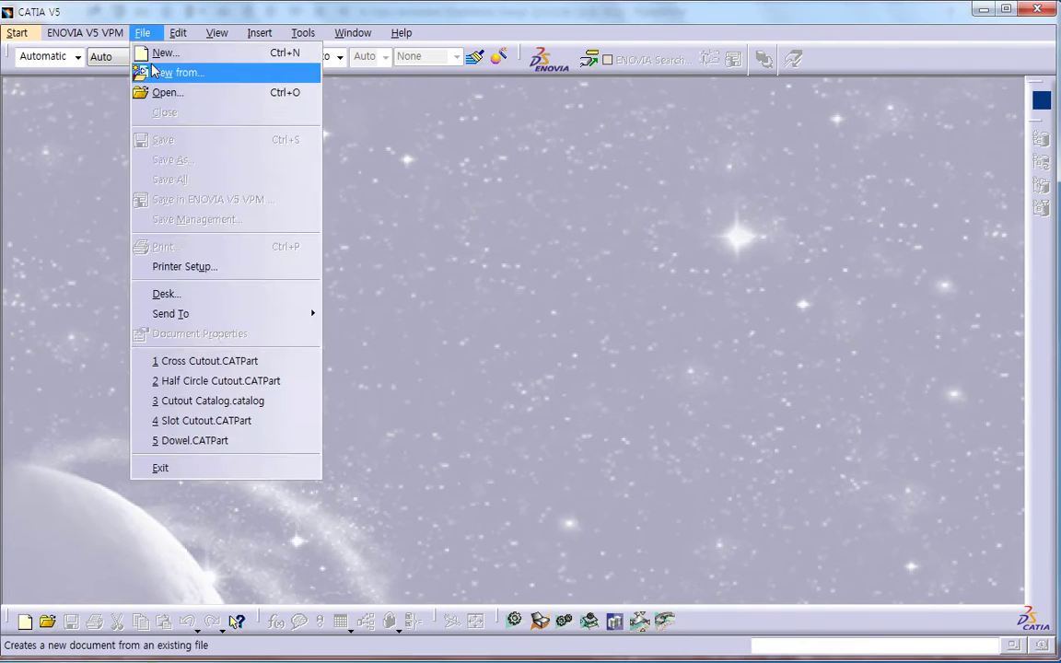
click(138, 70)
key(Escape)
click(143, 32)
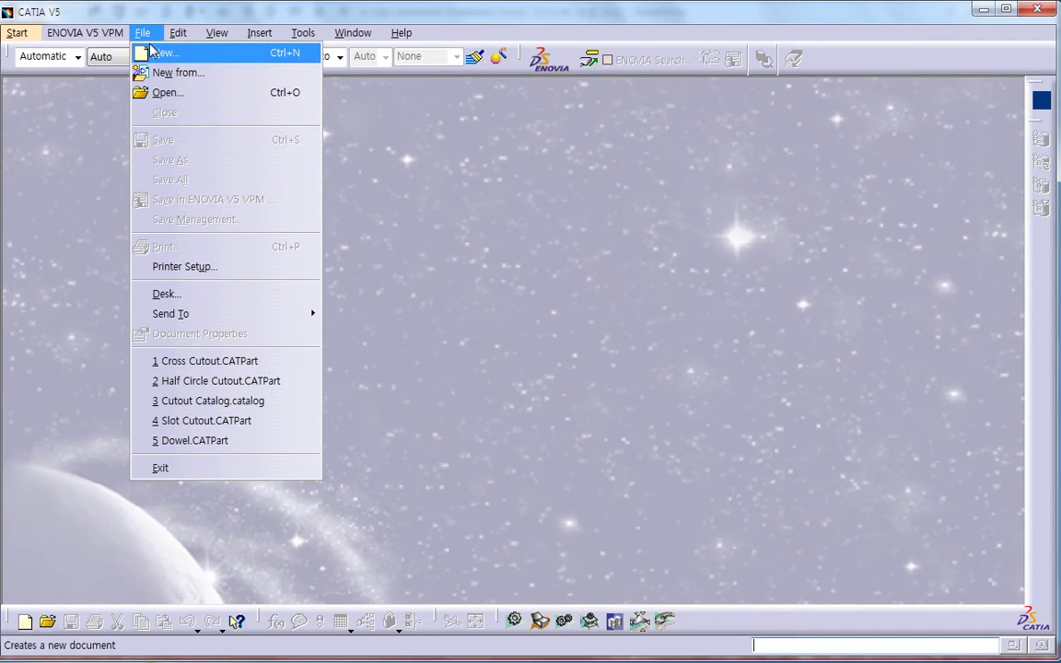
click(164, 50)
key(p)
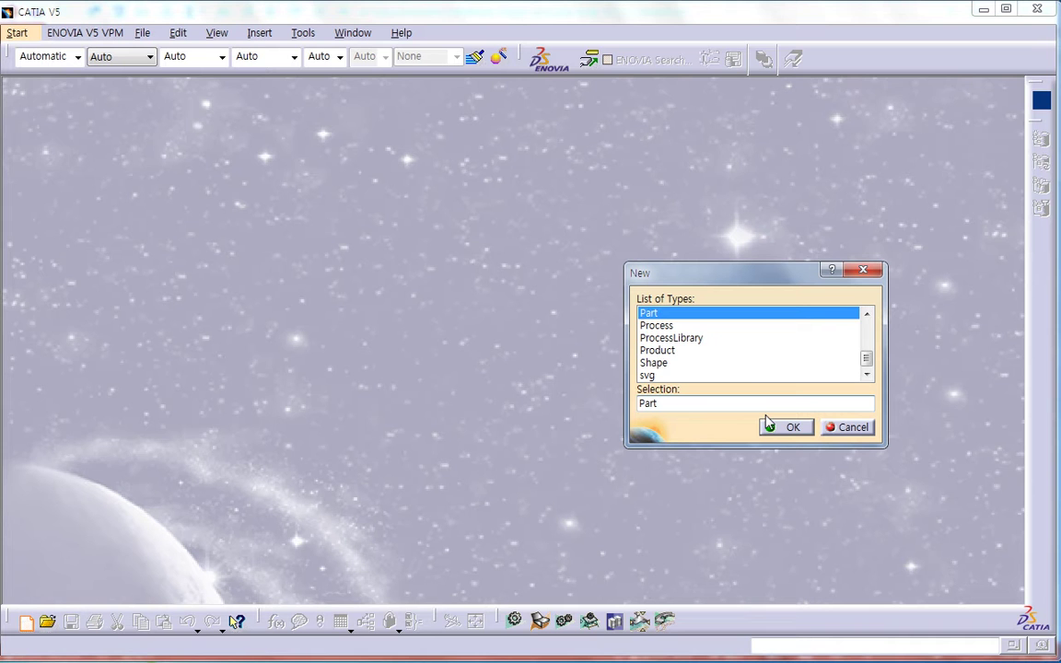
click(784, 427)
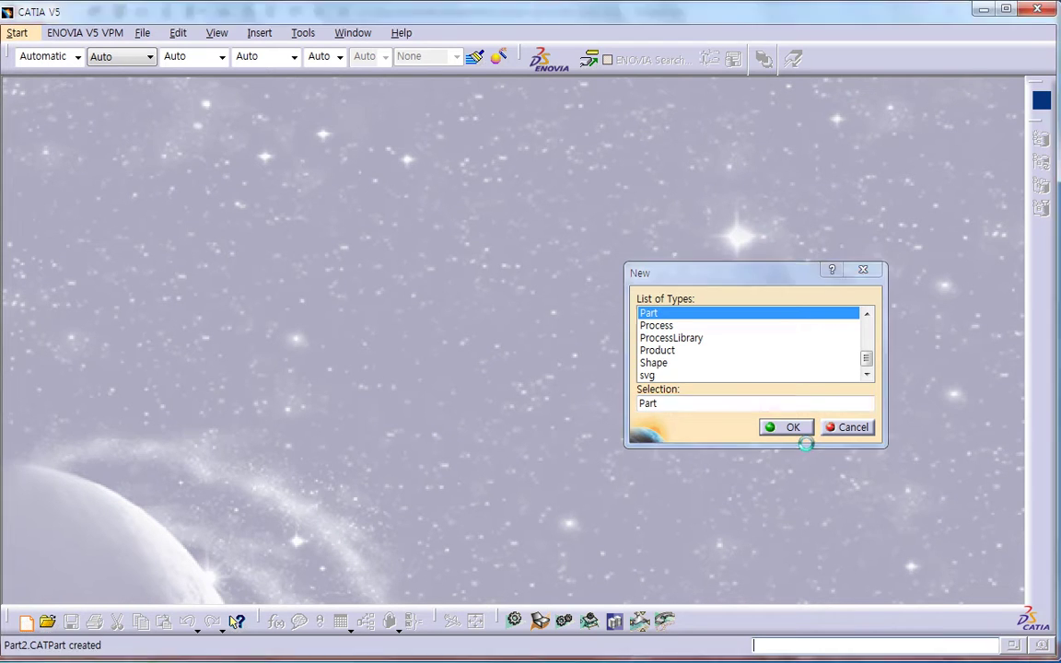
click(854, 517)
Start a positioned sketch on the yz plane with implicit origin and orientation.
click(872, 295)
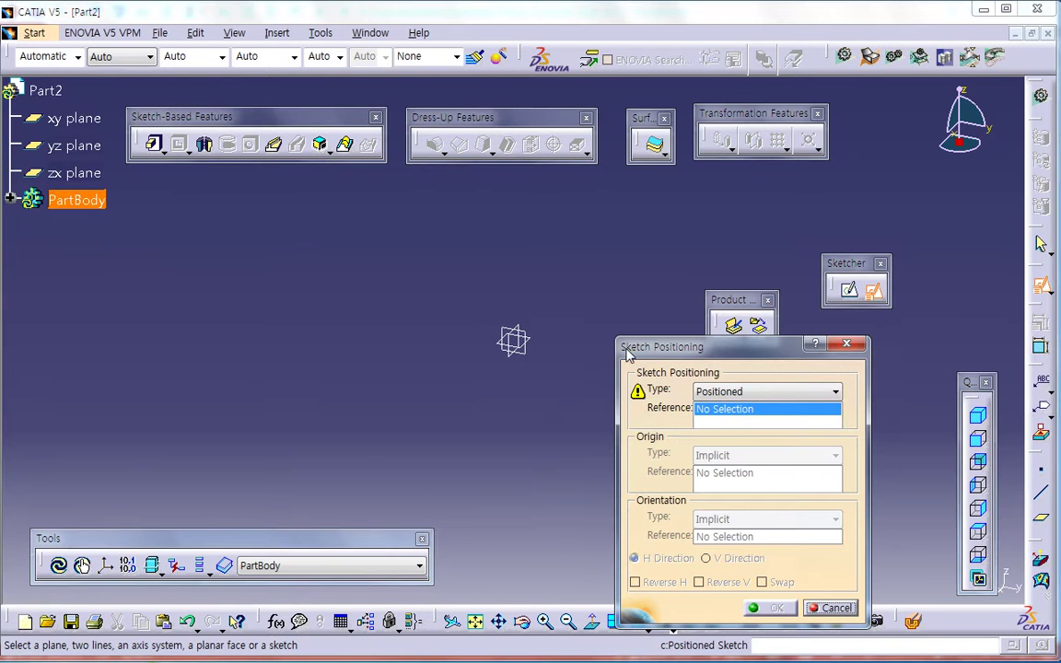
click(509, 339)
click(775, 609)
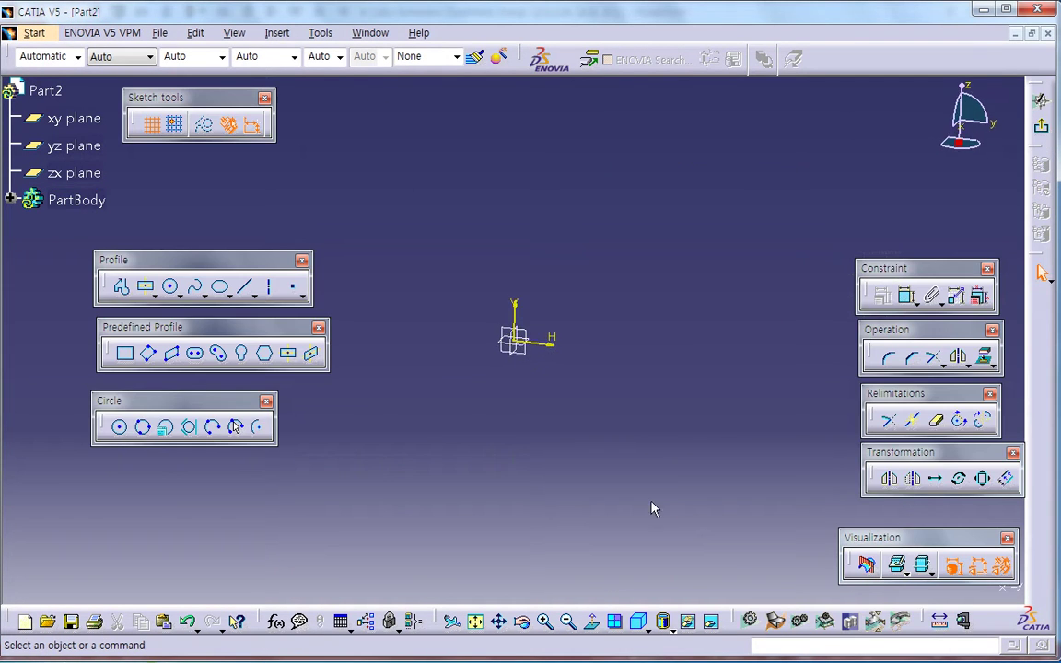
Sketch a centered rectangle on the sketch origin and extrude it into a pad.
click(147, 288)
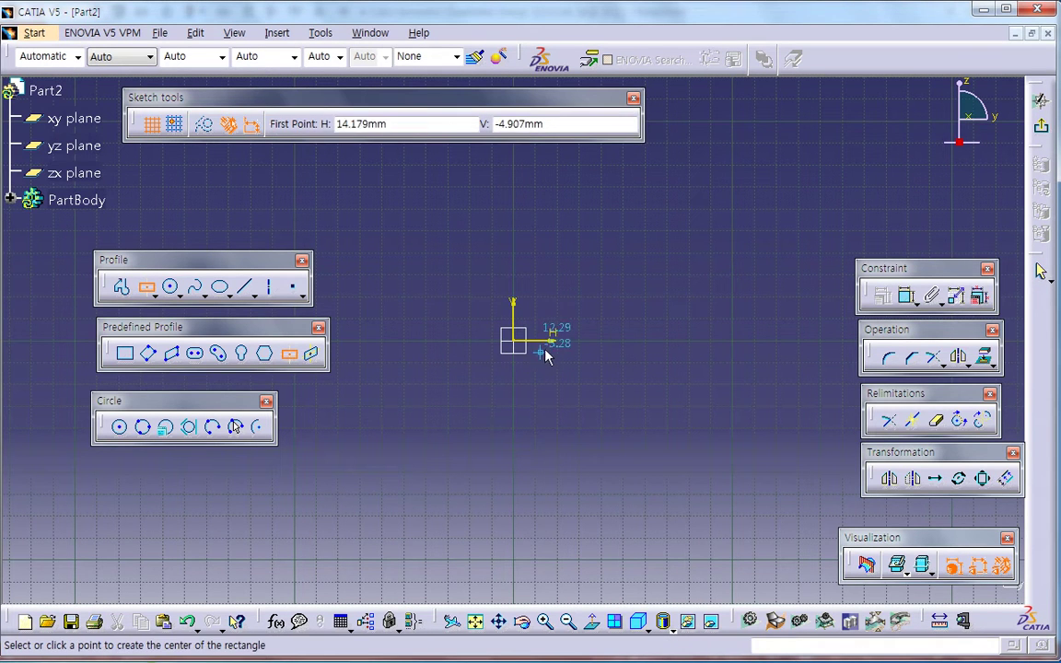
click(521, 340)
click(598, 414)
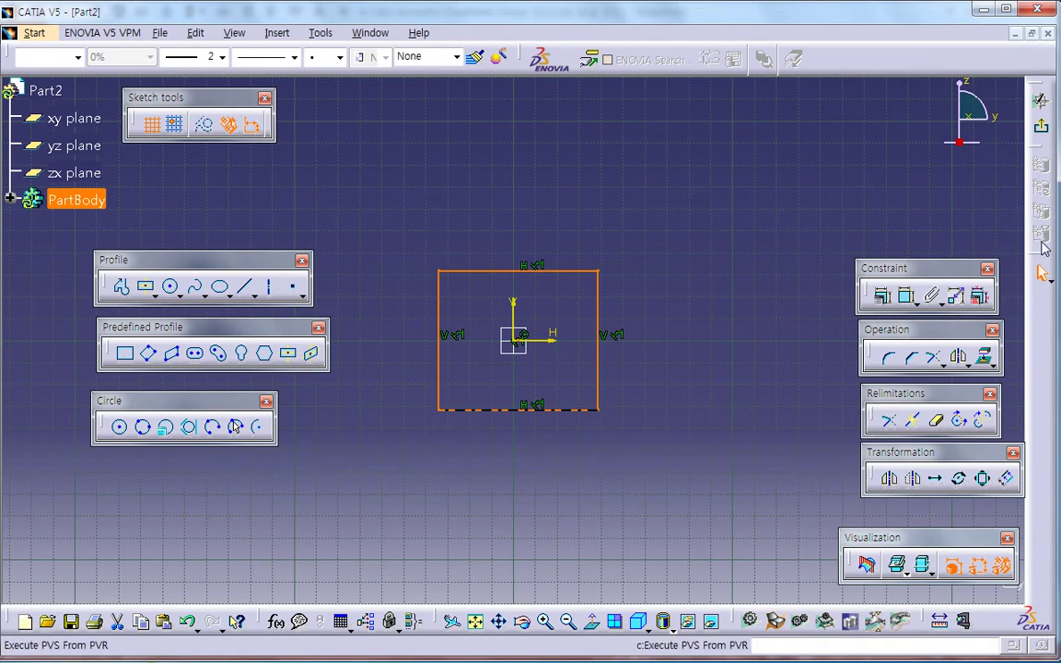
click(1041, 99)
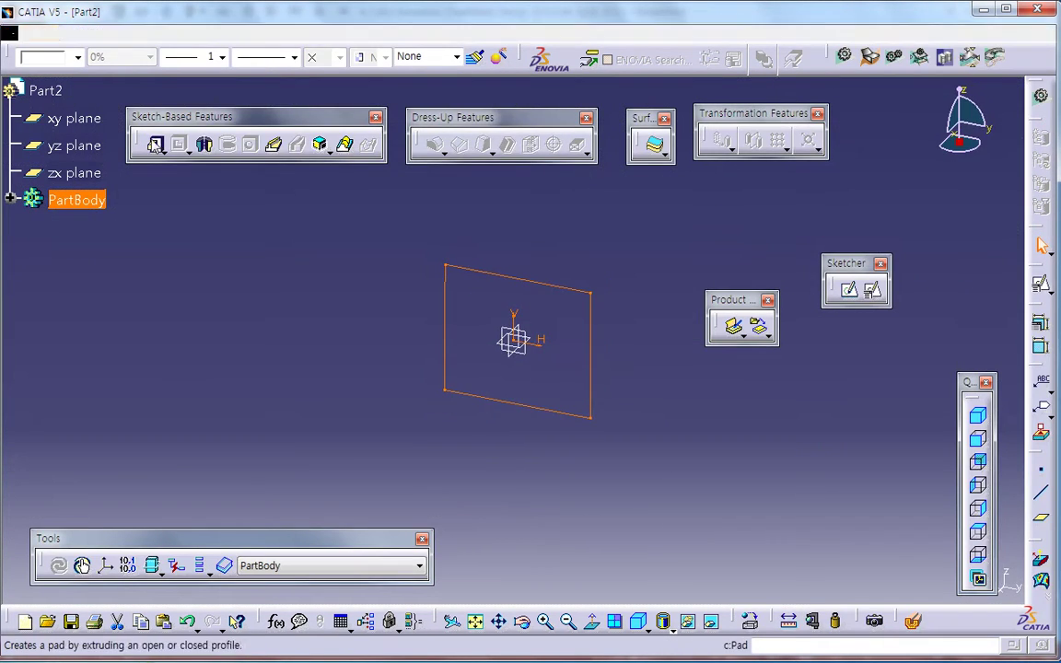
click(153, 144)
click(848, 577)
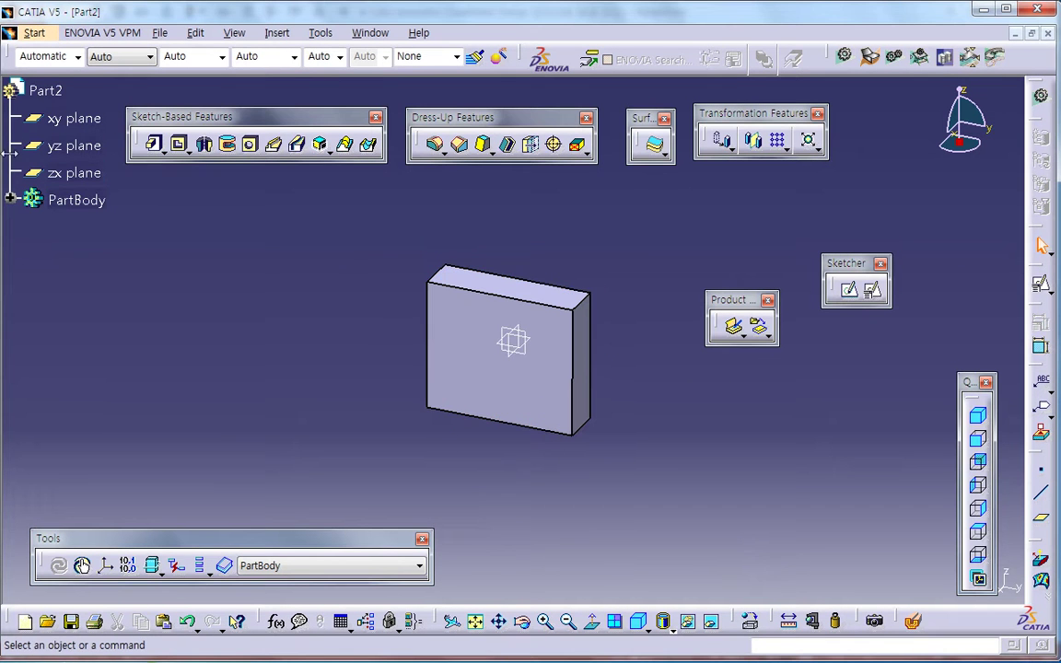
Check the aggregated elements option in the pad's deletion settings and cancel the deletion.
click(11, 198)
click(84, 227)
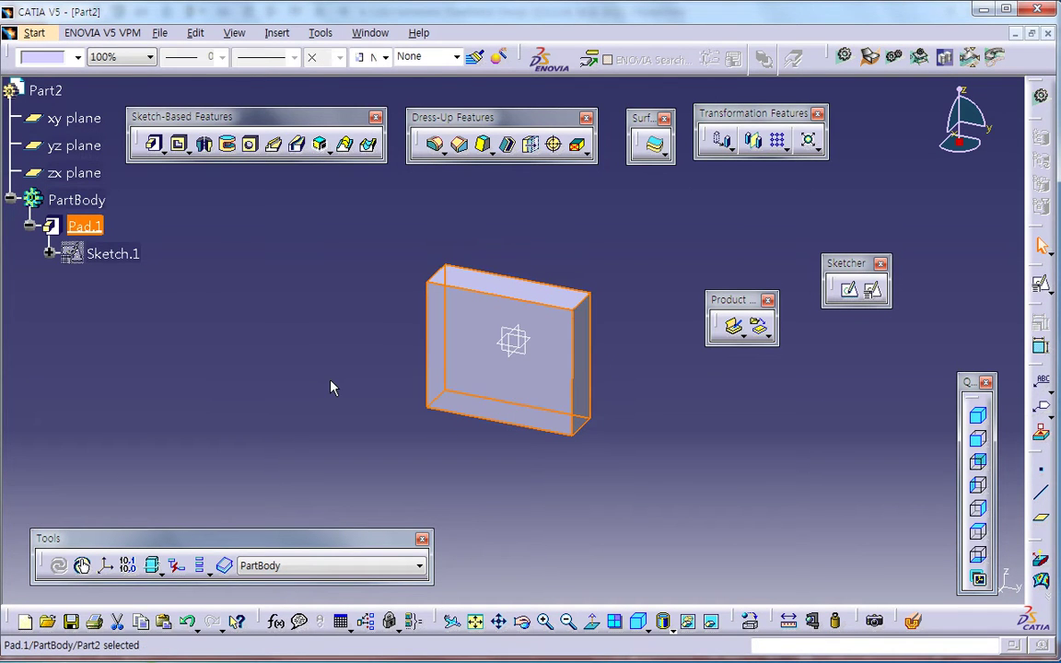
key(Delete)
click(686, 549)
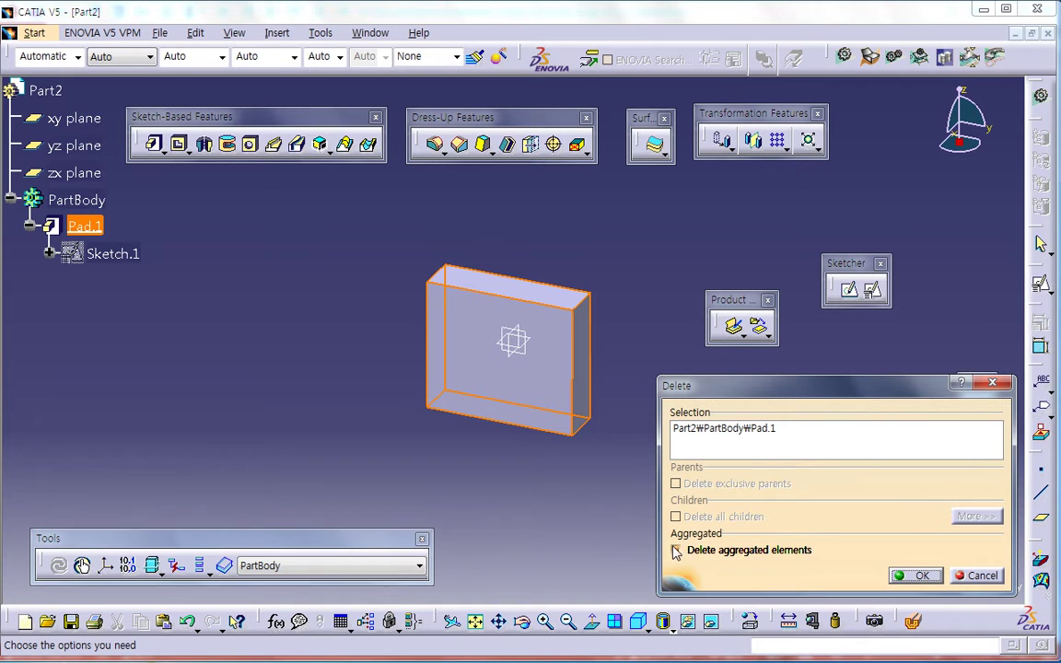
click(681, 550)
click(678, 551)
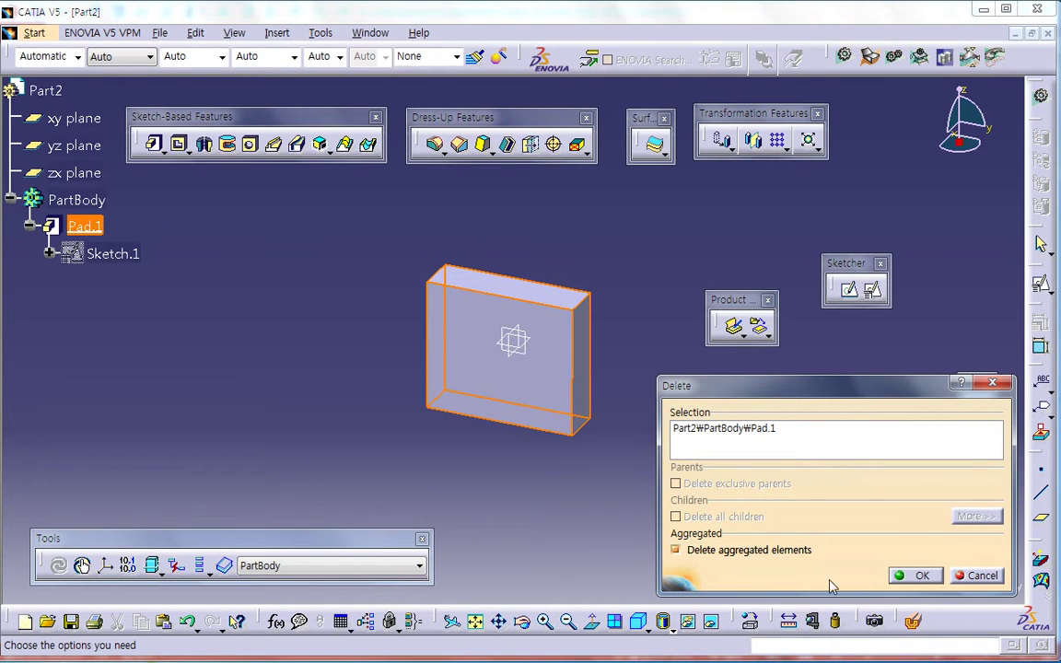
click(921, 575)
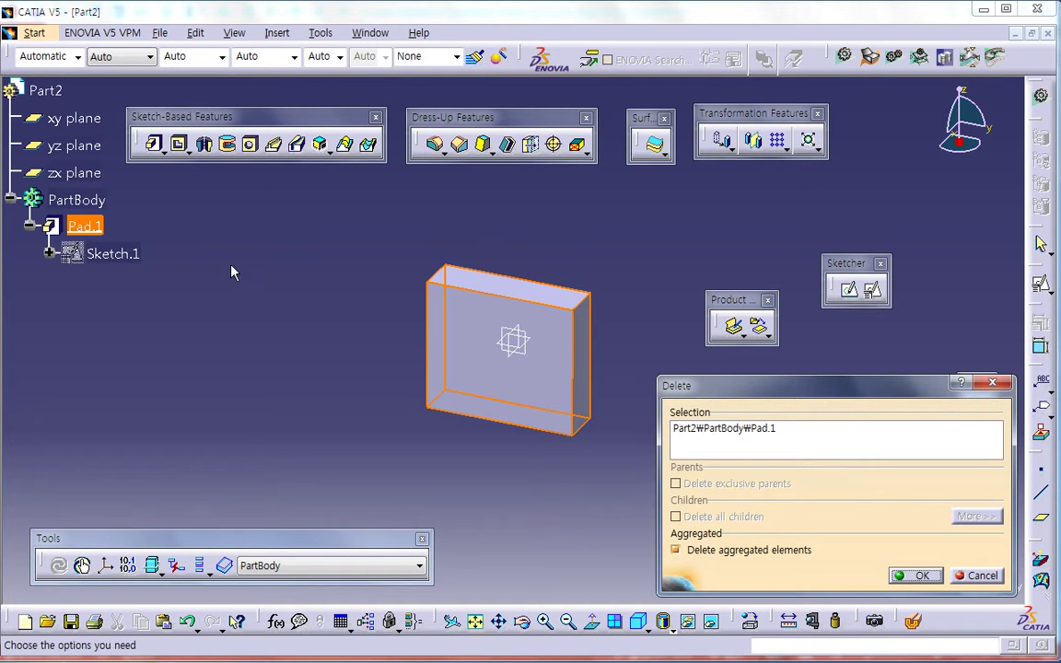
click(980, 575)
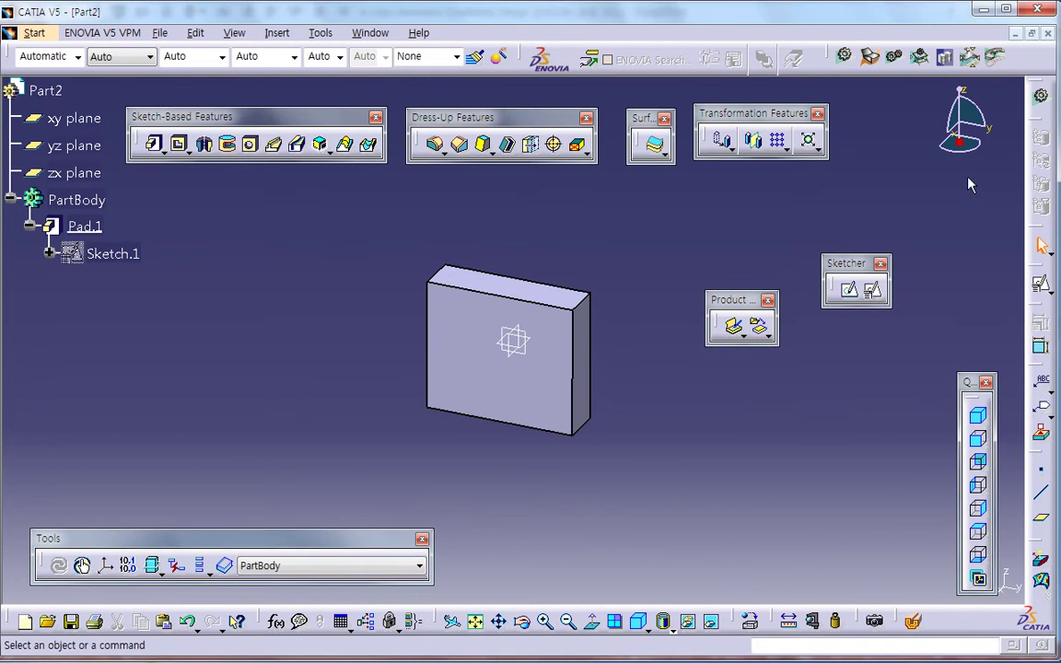
Close the test part without saving and create a new Part2 document with hybrid design disabled.
key(ctrl+F4)
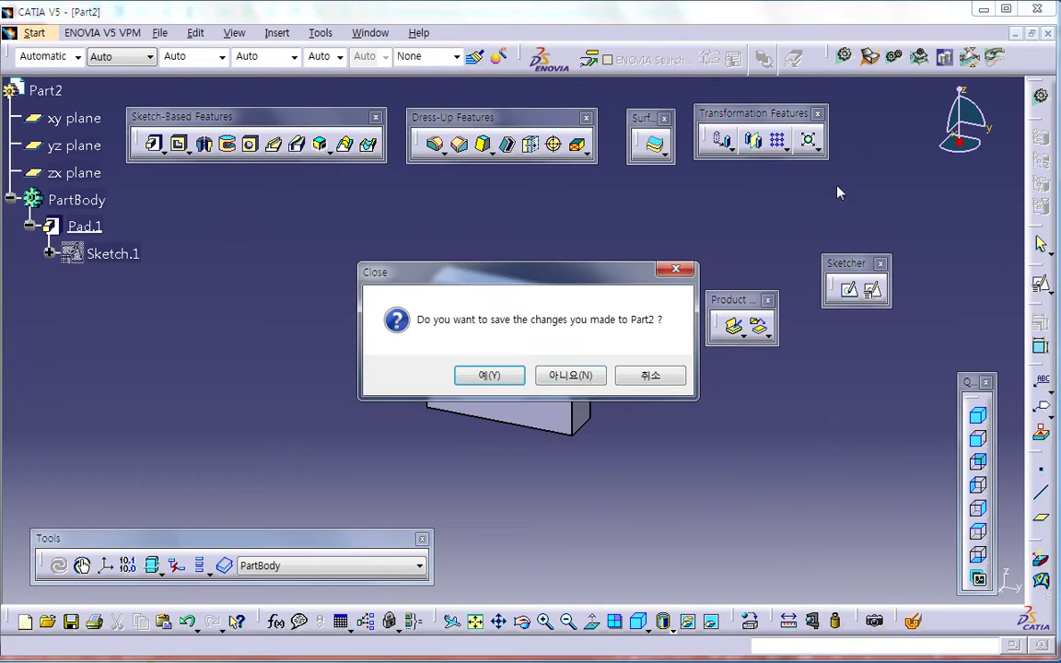
click(563, 375)
click(142, 33)
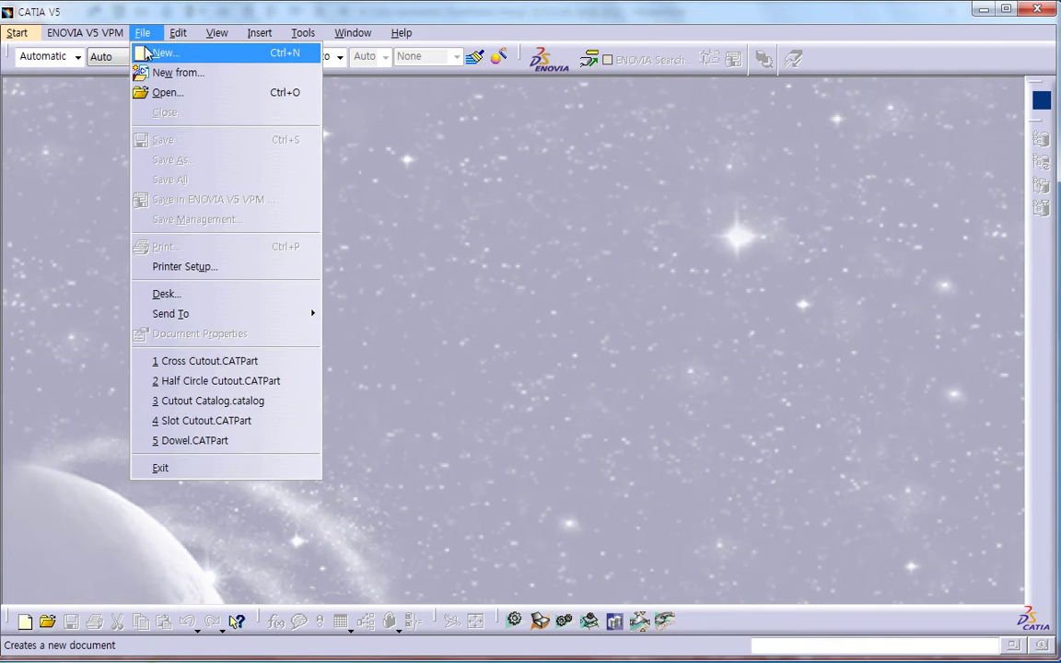
click(161, 50)
key(p)
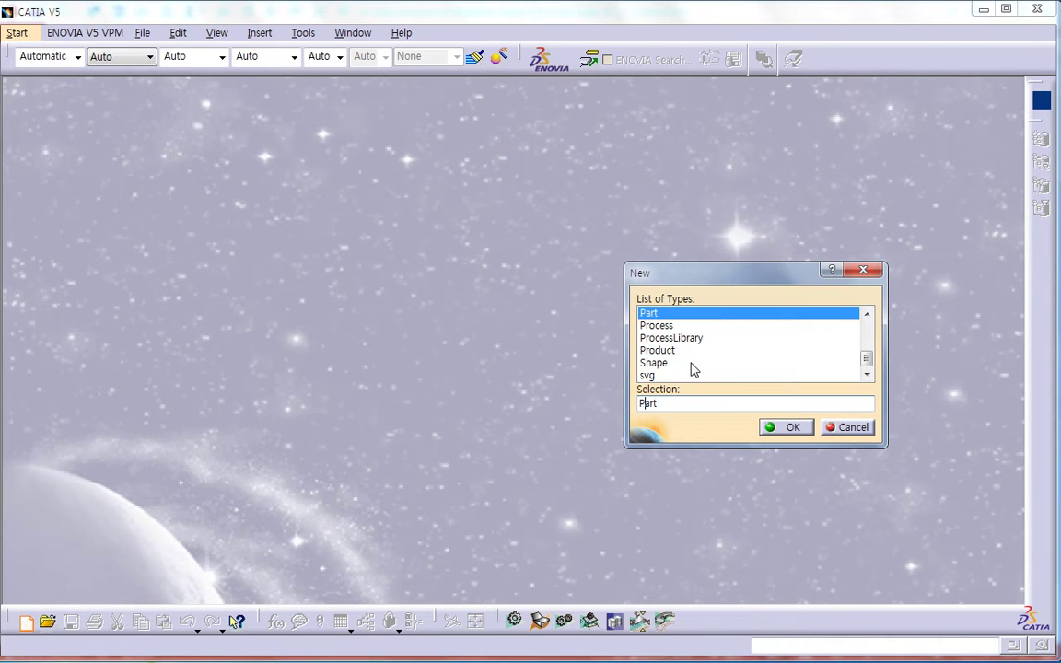
click(787, 427)
click(787, 407)
click(792, 428)
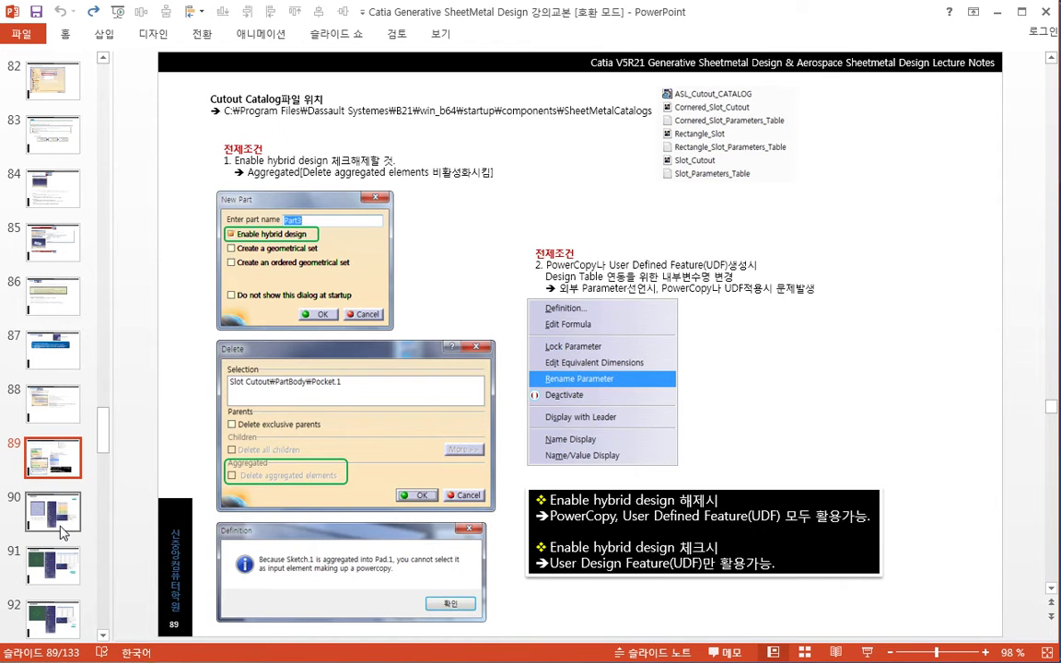
scroll(193, 451, down, 1)
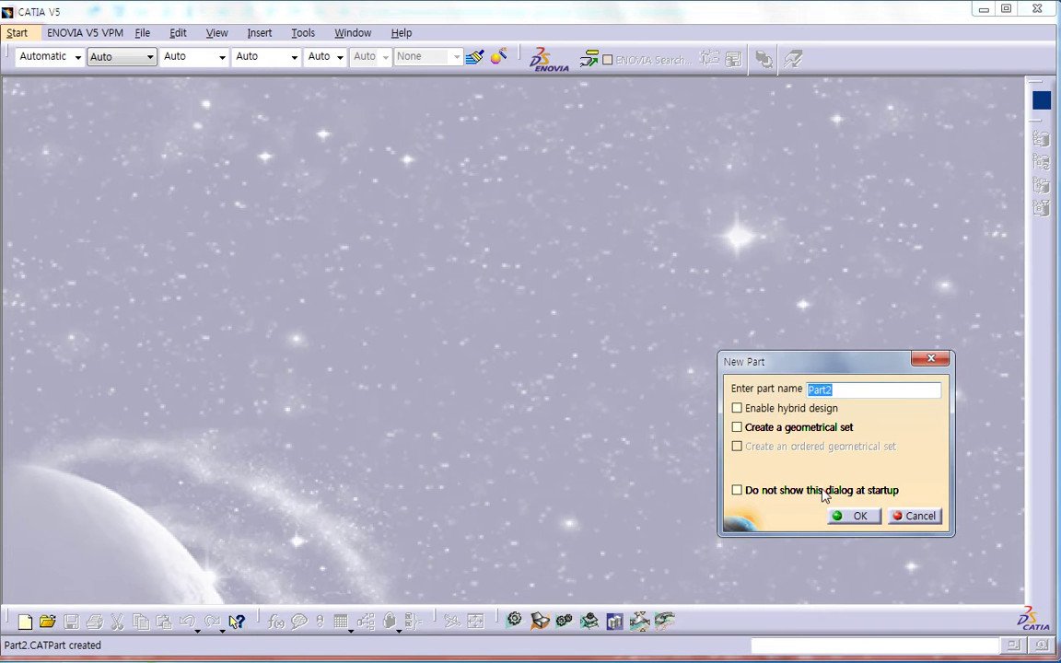
click(859, 517)
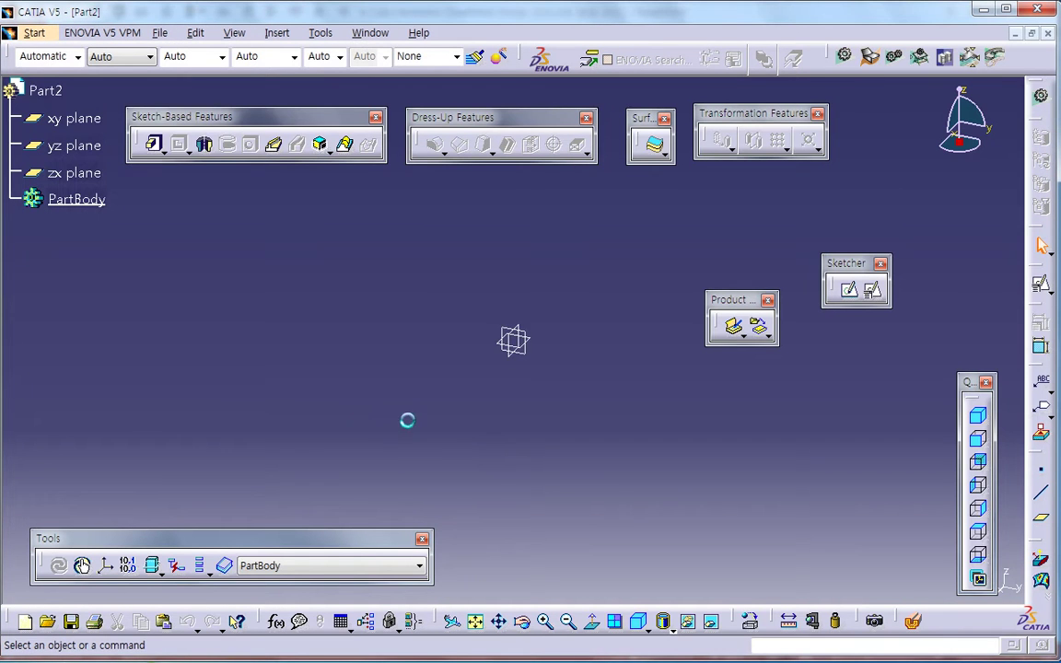
Change the part number of Part2 to "Slot Cutout" in its product properties.
right_click(68, 101)
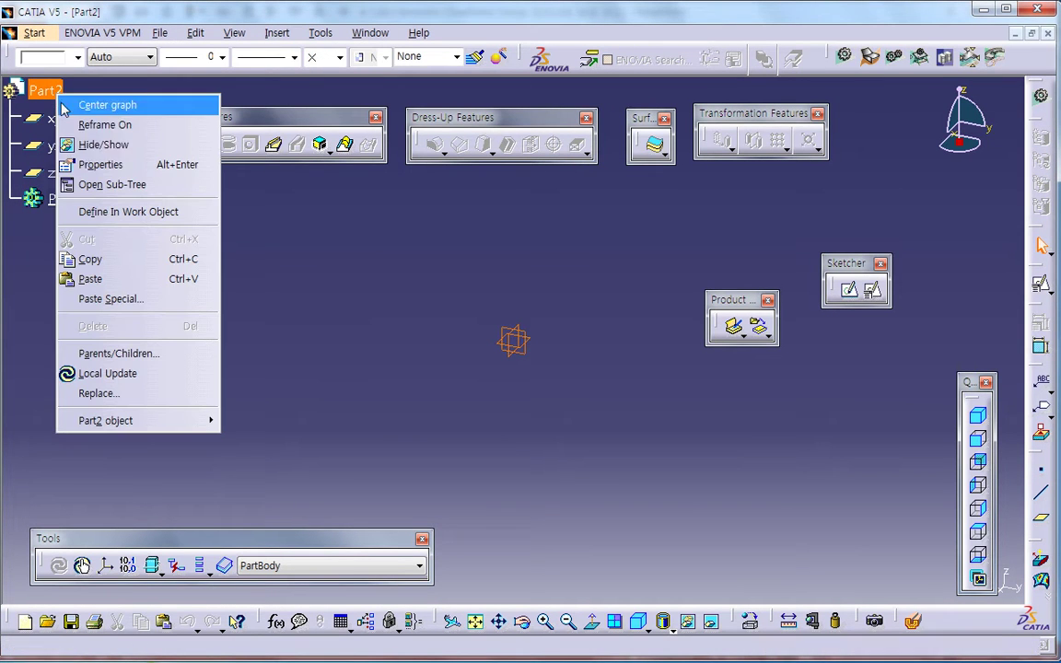
click(103, 166)
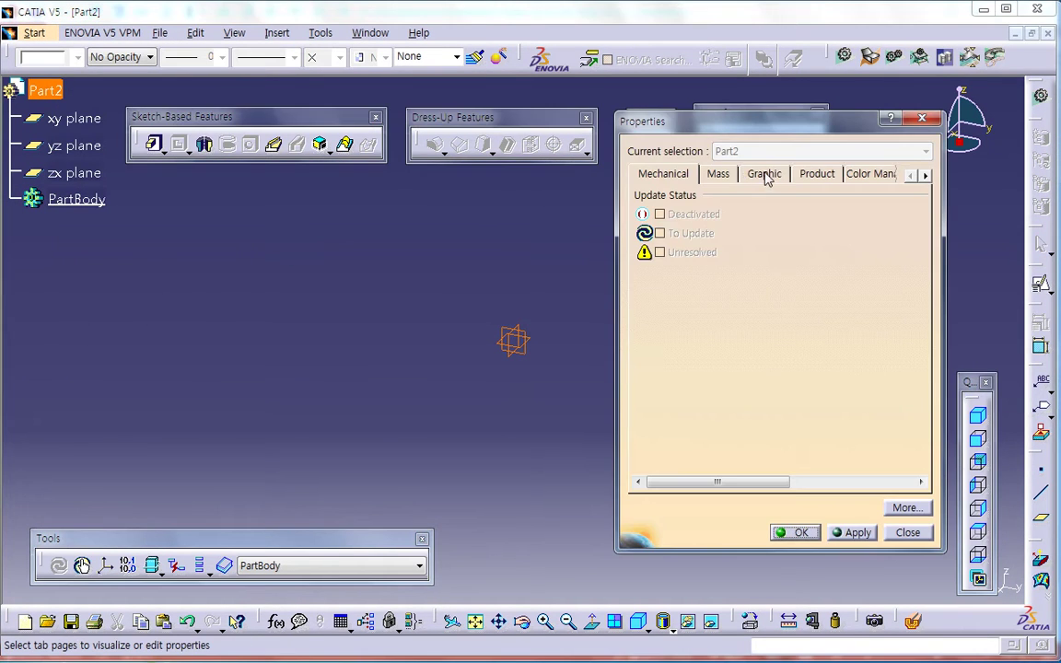
click(799, 175)
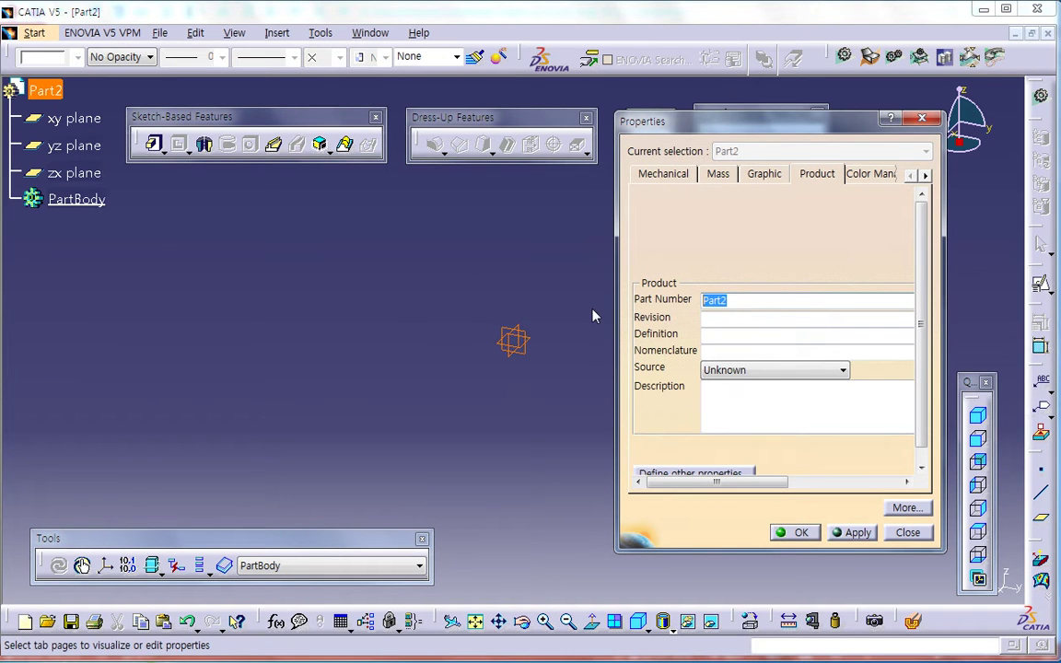
text(Slot Cutout)
key(alt+Tab)
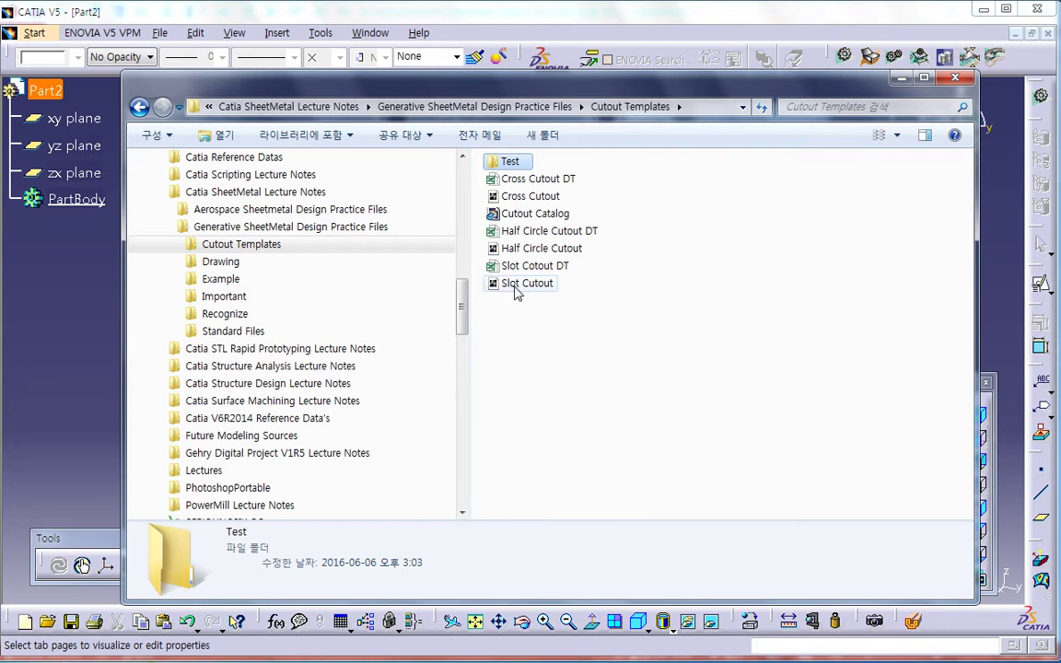
key(alt+Tab)
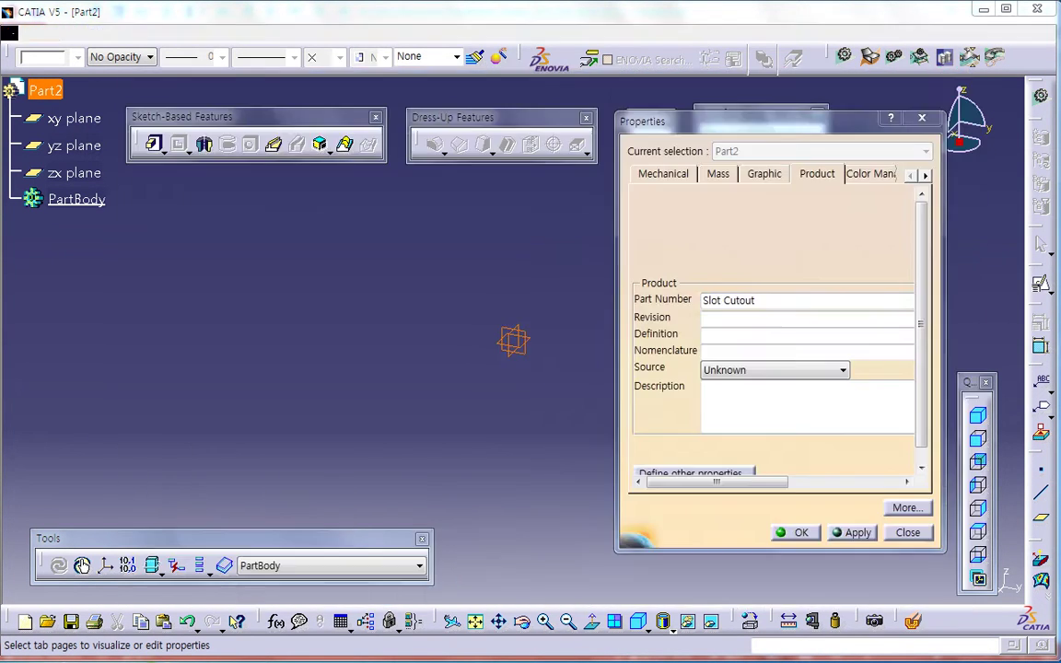
click(801, 533)
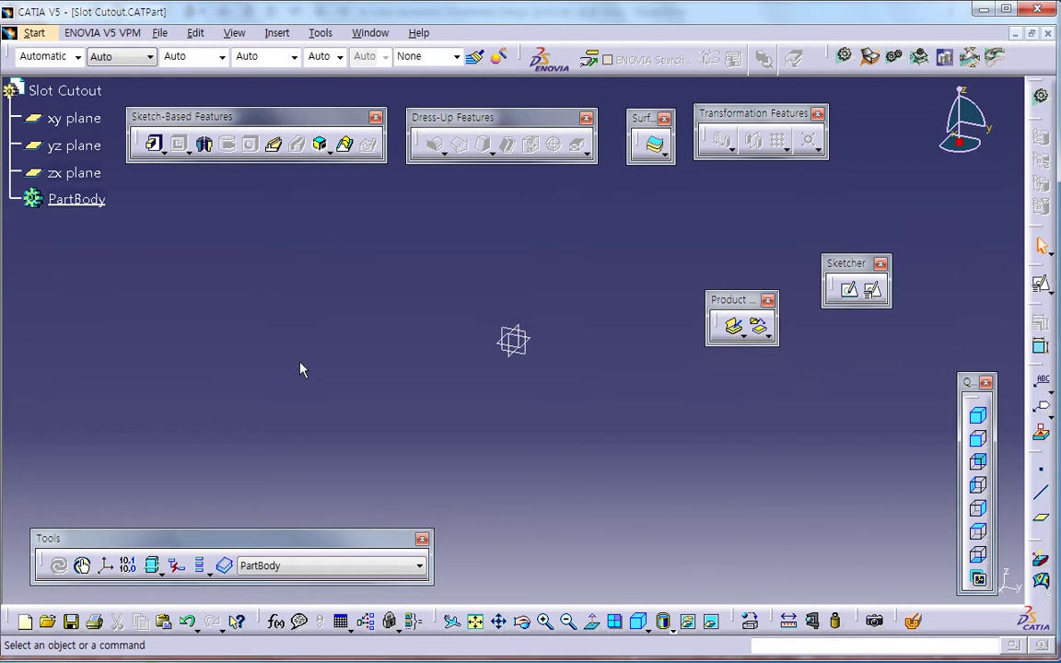
Check the hybrid design settings for part documents in the Part Infrastructure options and accept them.
click(324, 32)
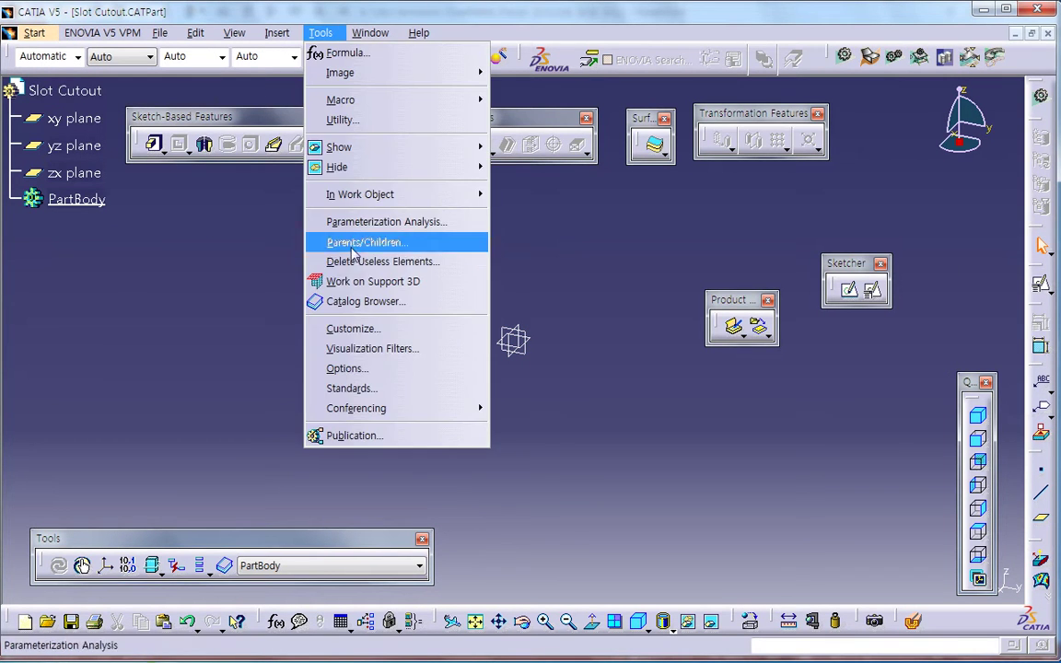
click(378, 368)
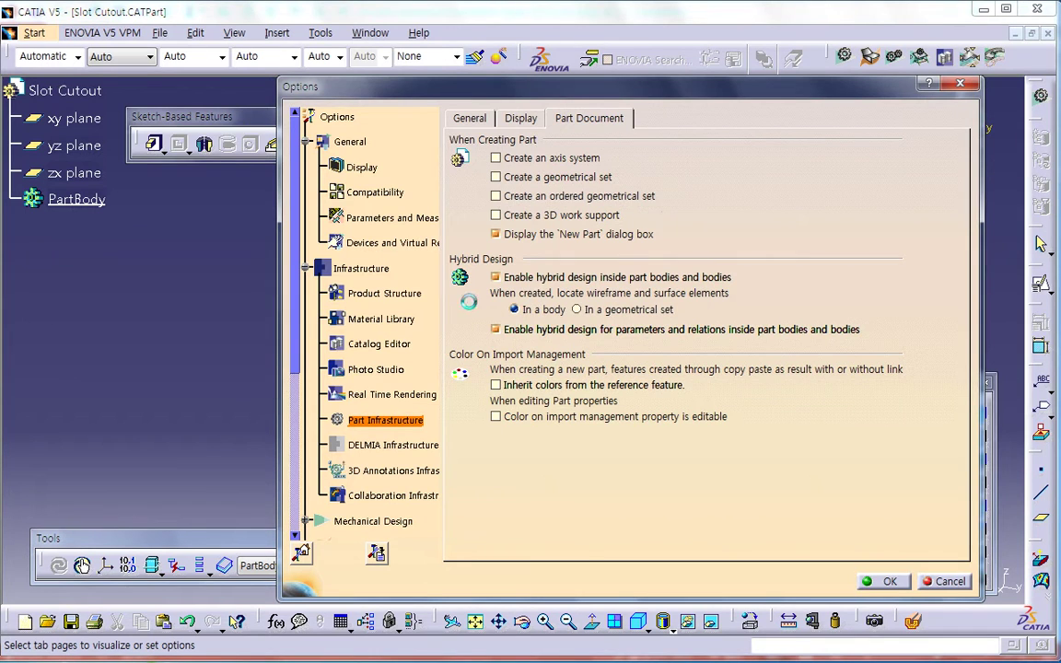
click(884, 581)
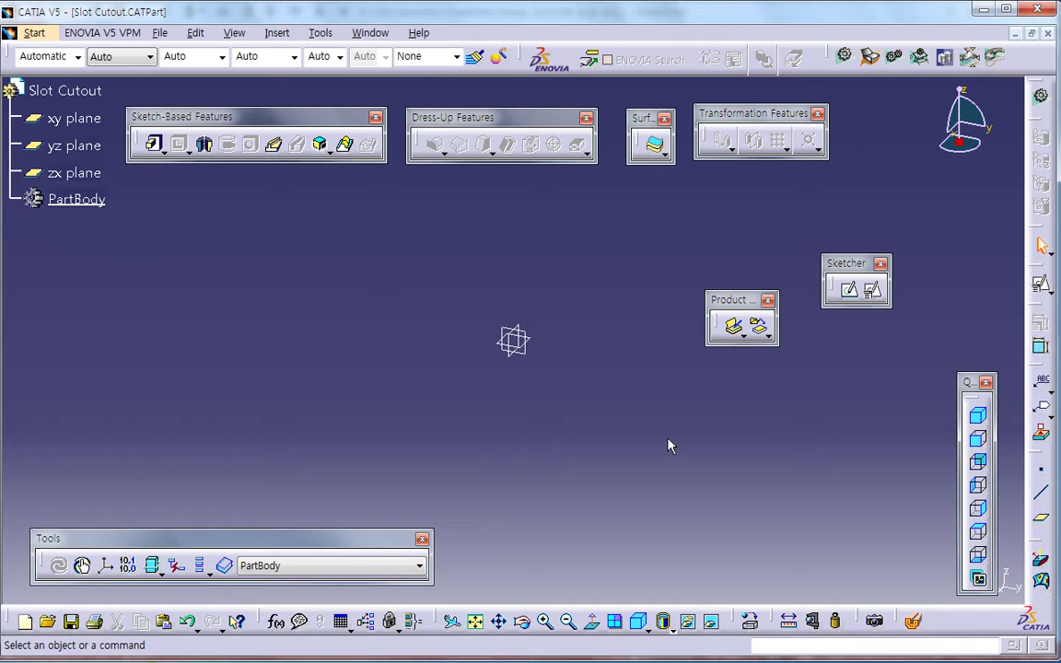
drag(750, 311, 914, 558)
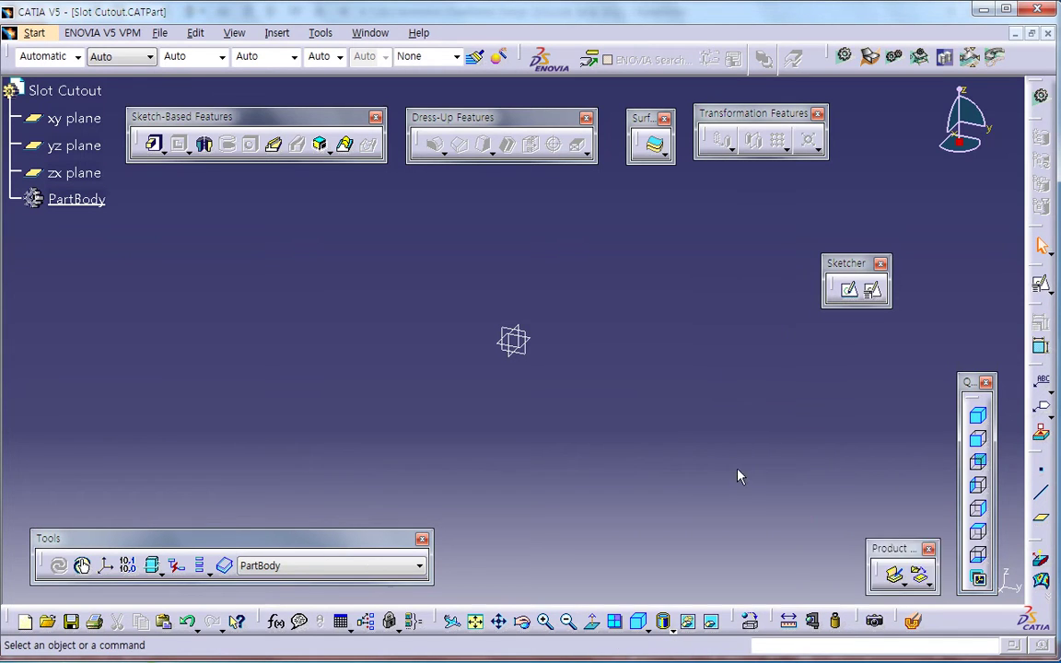
click(871, 289)
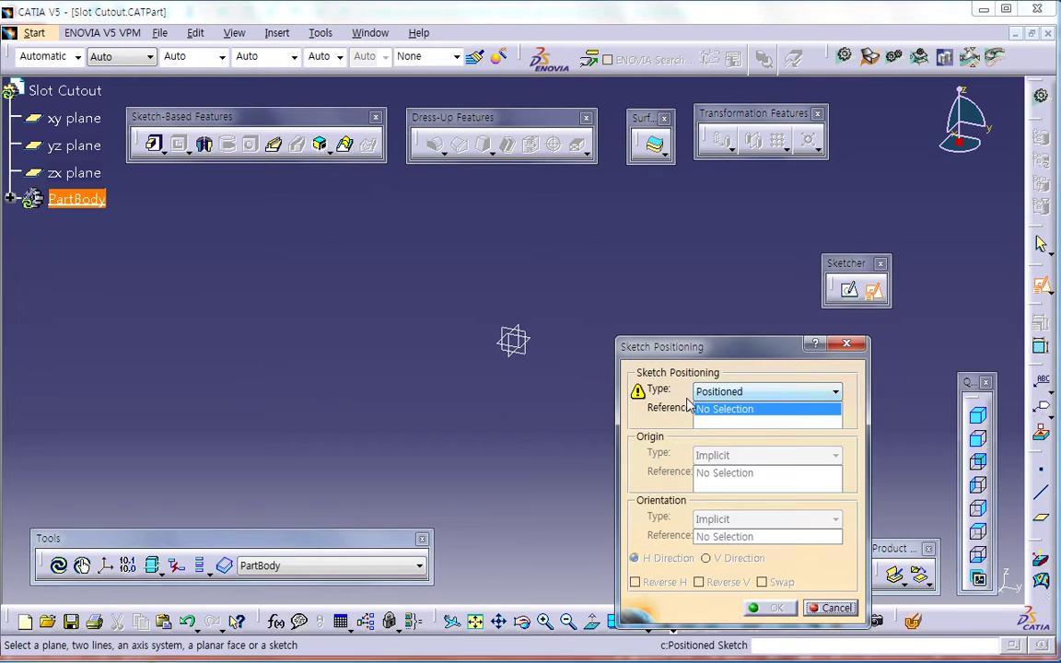
click(543, 347)
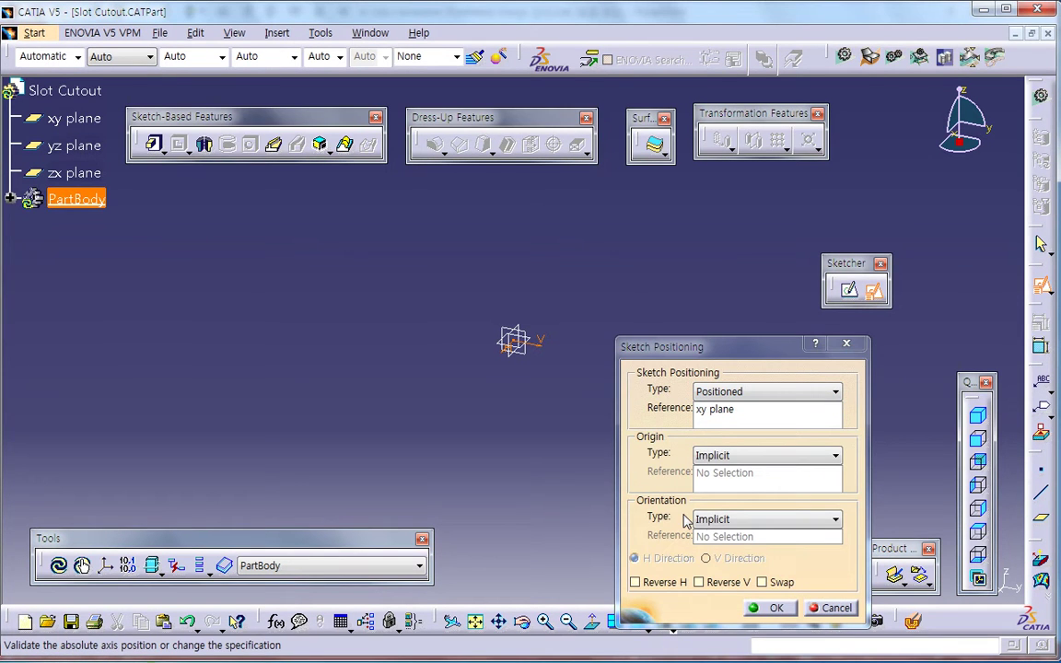
click(829, 607)
Insert a geometrical set named "Center Point" directly under the Slot Cutout part.
click(319, 33)
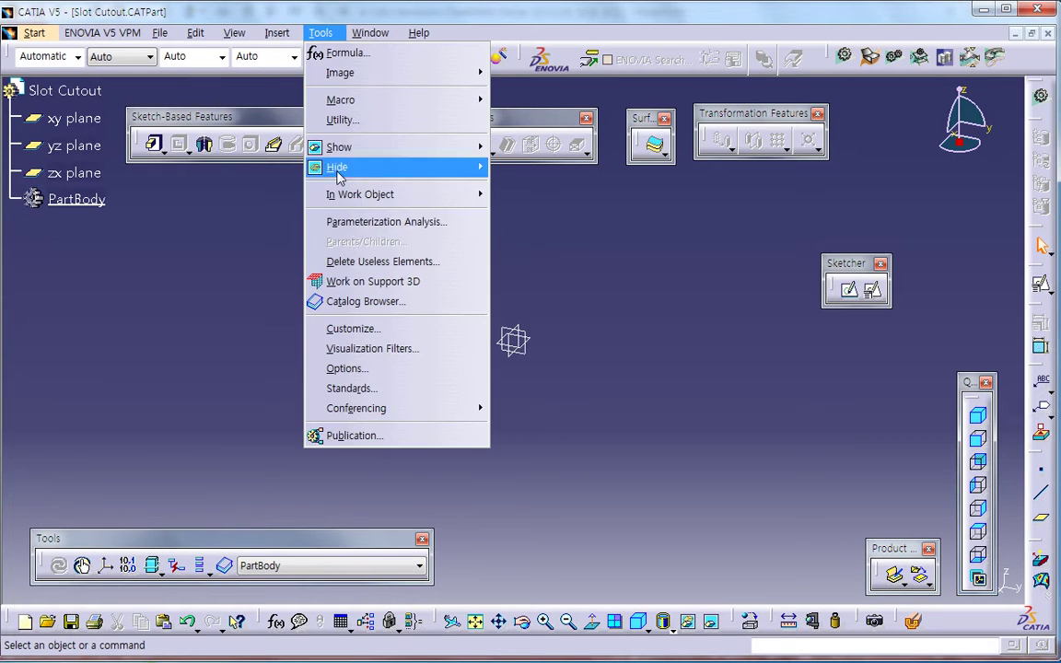
click(277, 33)
click(304, 93)
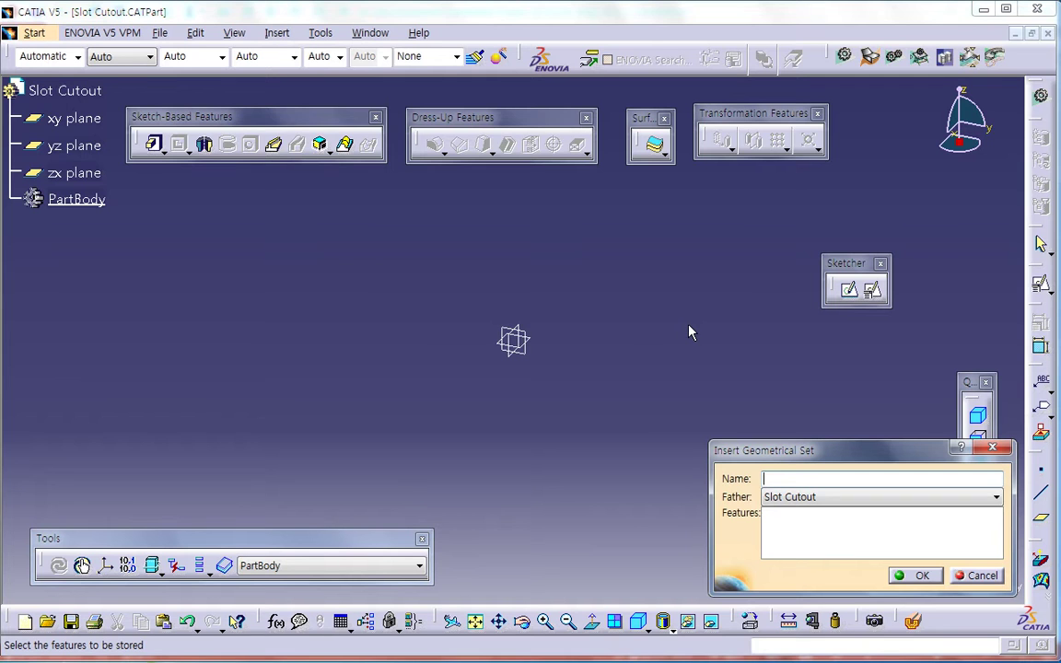
text(Center Point)
key(Return)
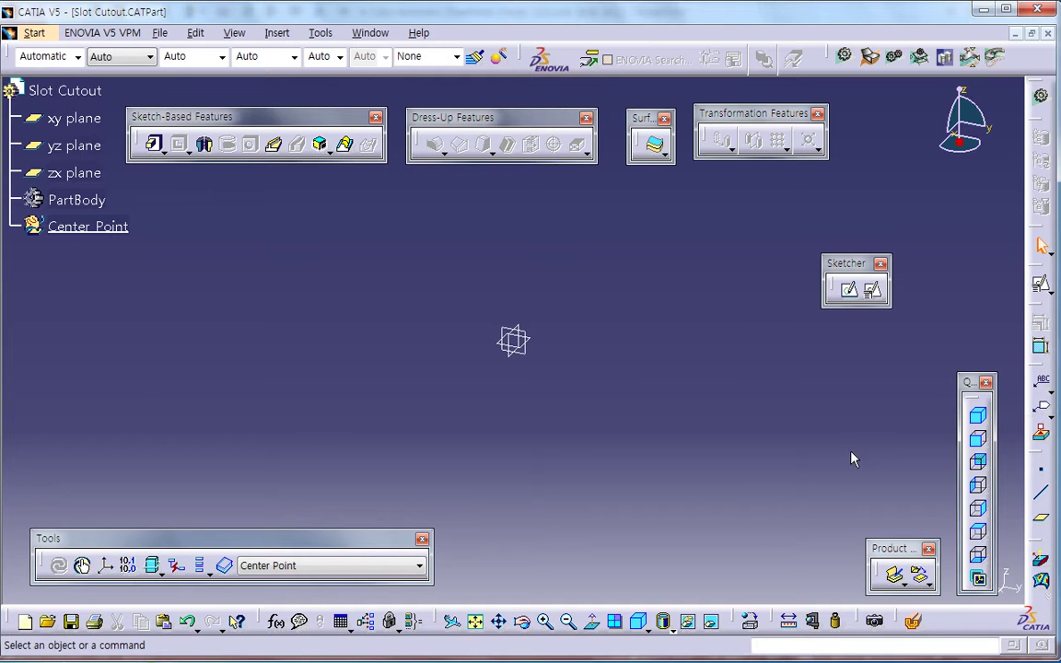
Create a coordinate point at X 0, Y 0, Z 0 mm in the Center Point set.
drag(1031, 450, 831, 381)
click(842, 384)
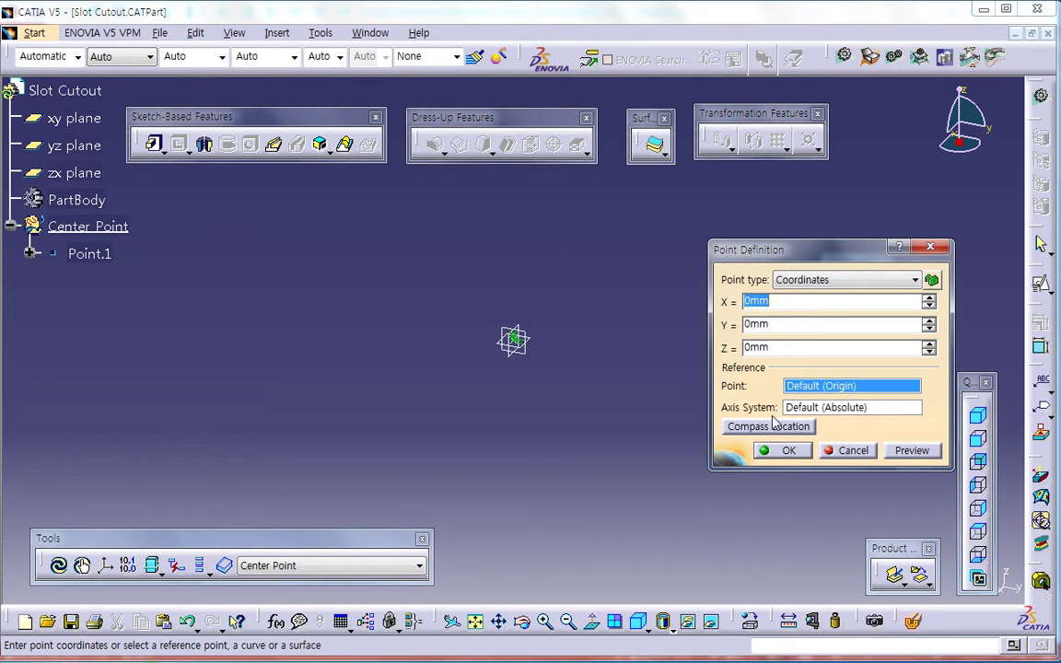
click(781, 450)
Change the origin point's symbol to a filled square and its color to magenta.
click(90, 254)
click(339, 57)
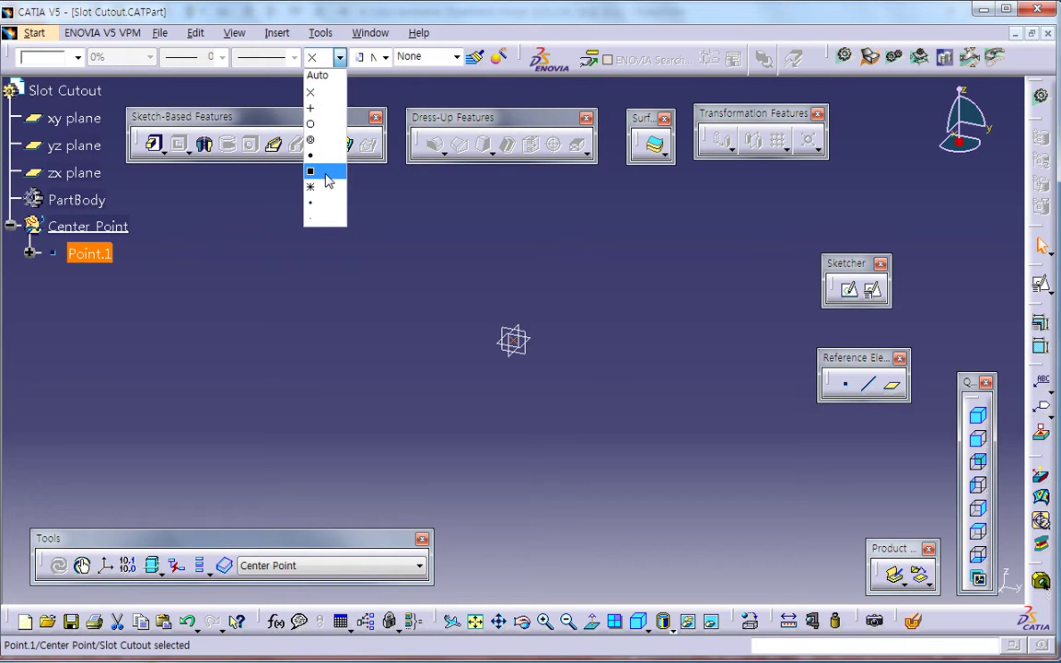
click(329, 181)
click(77, 57)
click(69, 274)
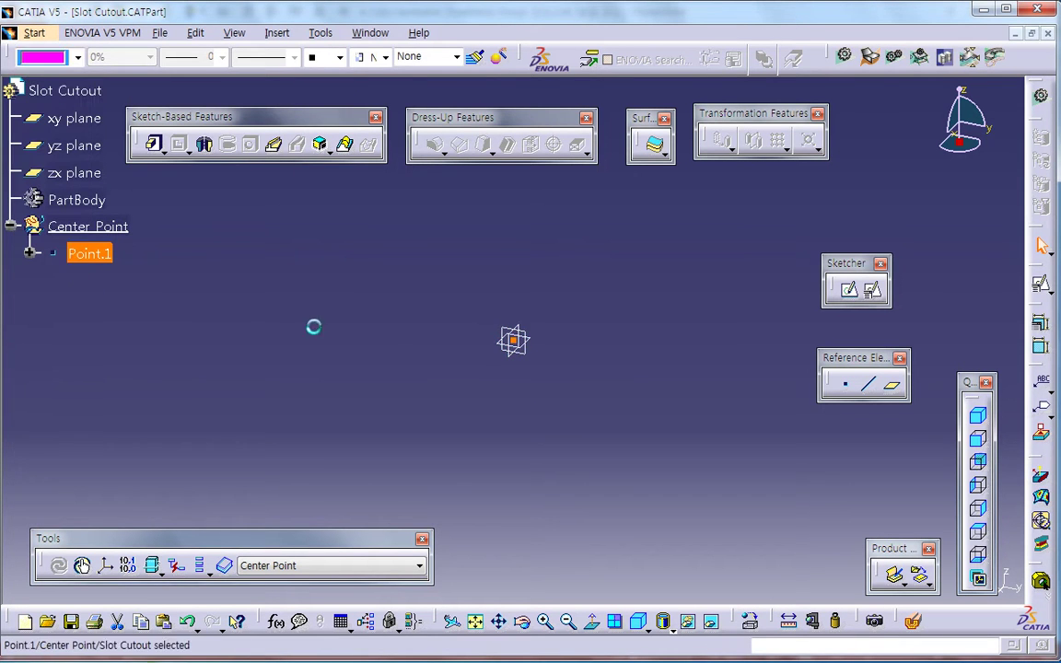
click(380, 354)
Rename the point in the Center Point set to "Center Point".
right_click(109, 259)
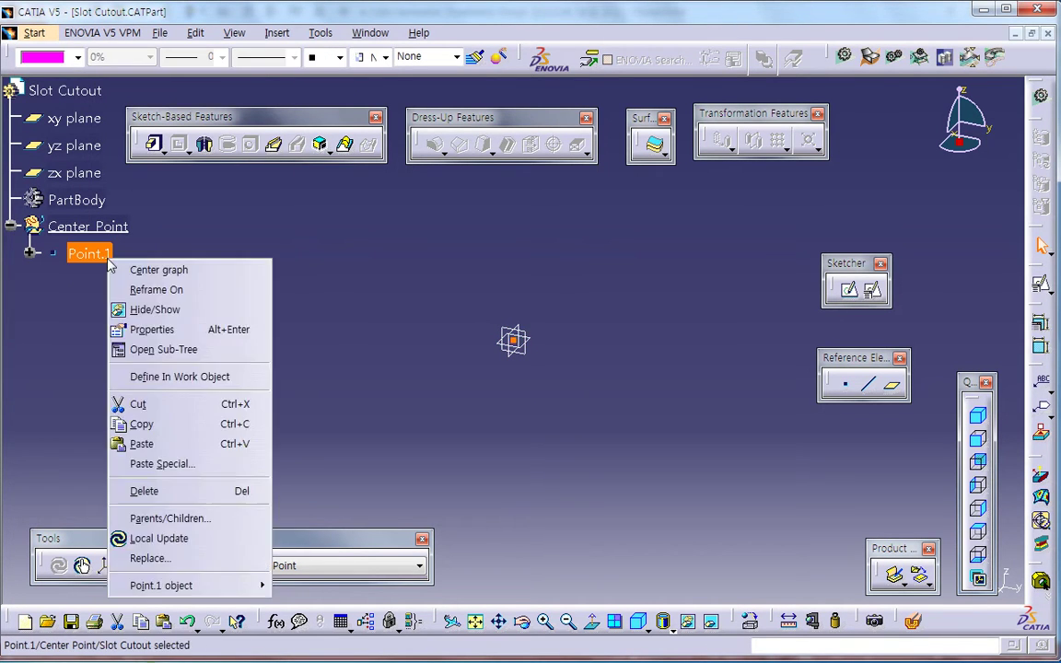
click(141, 329)
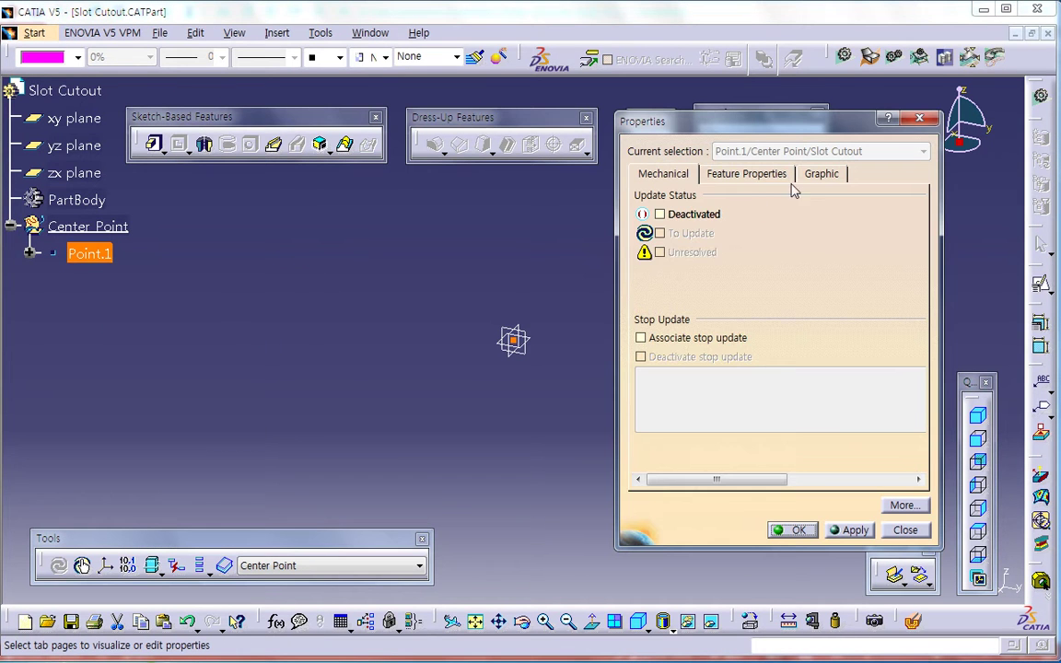
click(716, 172)
text(Ce)
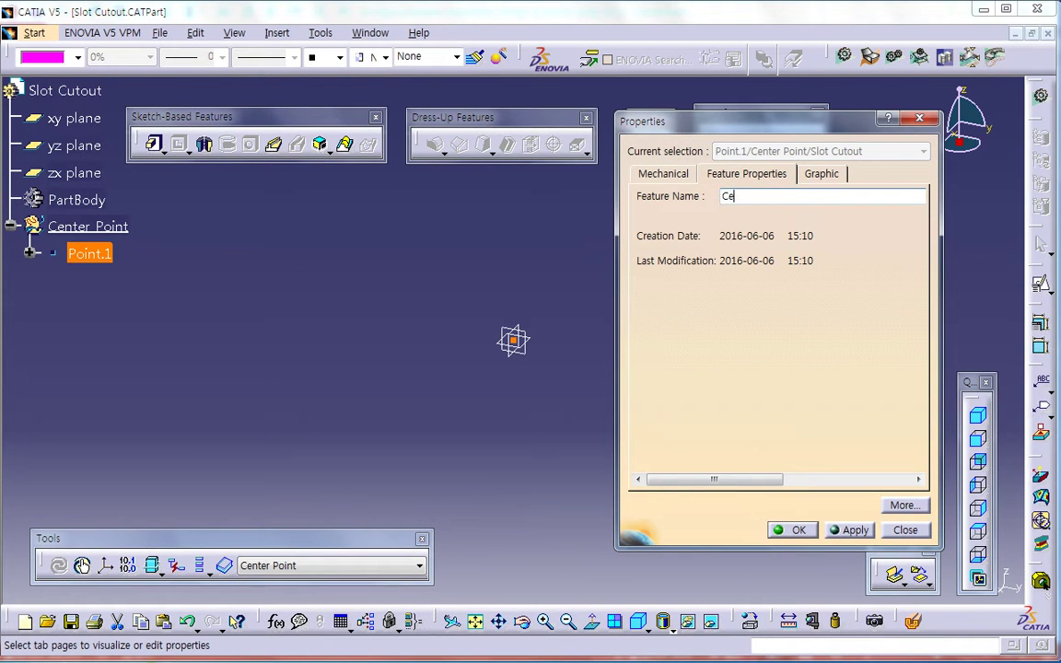
text(nter Point)
key(Return)
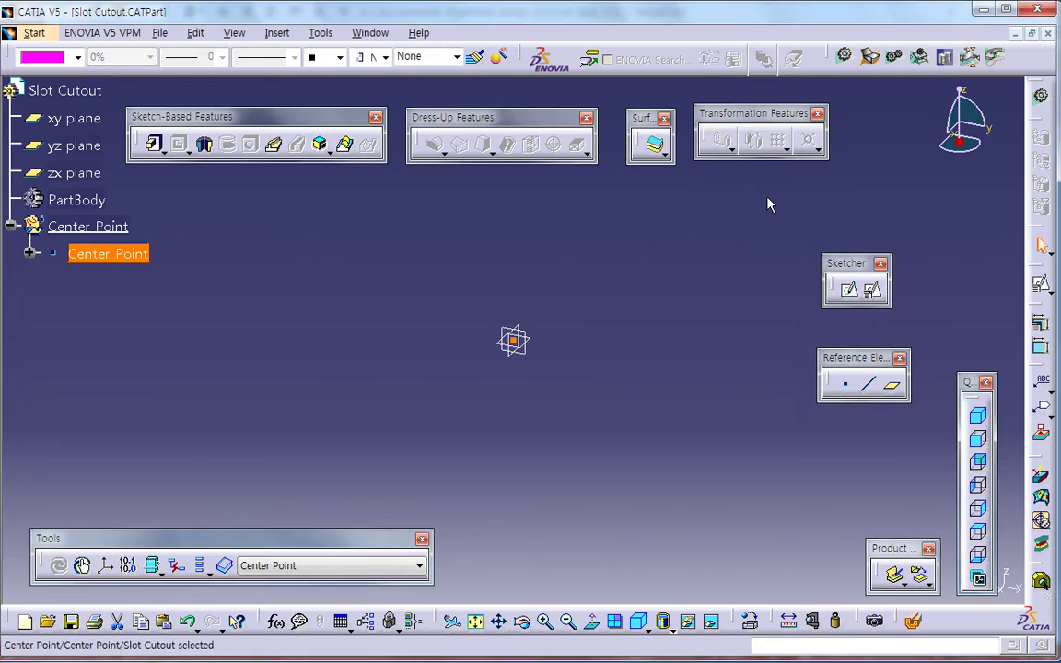
click(651, 273)
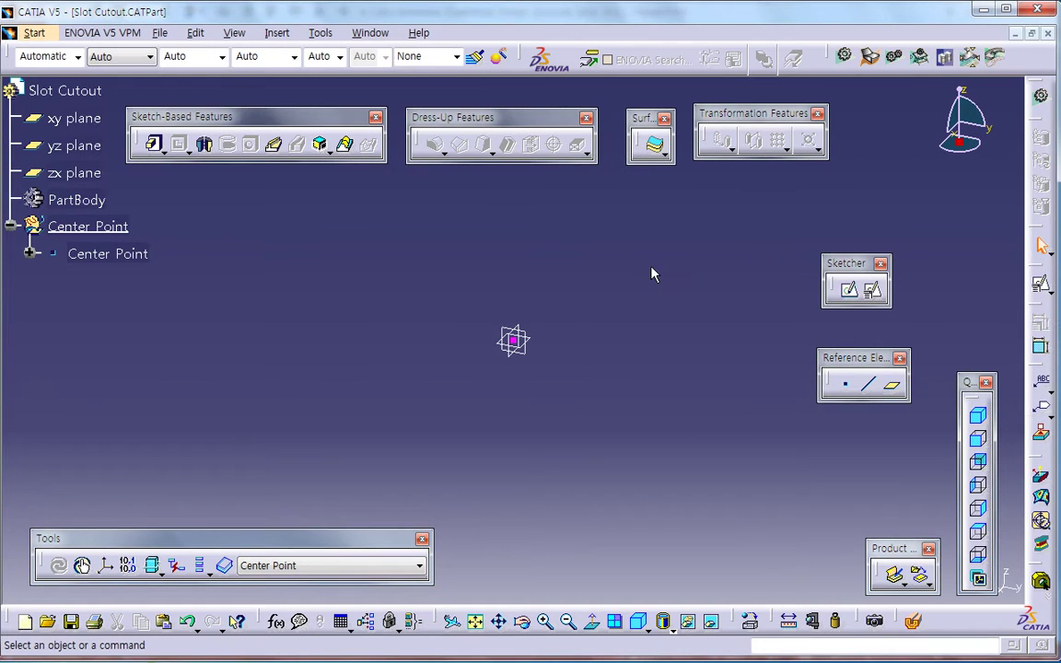
Insert a geometrical set named "Reference Datum" directly under the Slot Cutout part.
click(277, 34)
click(299, 90)
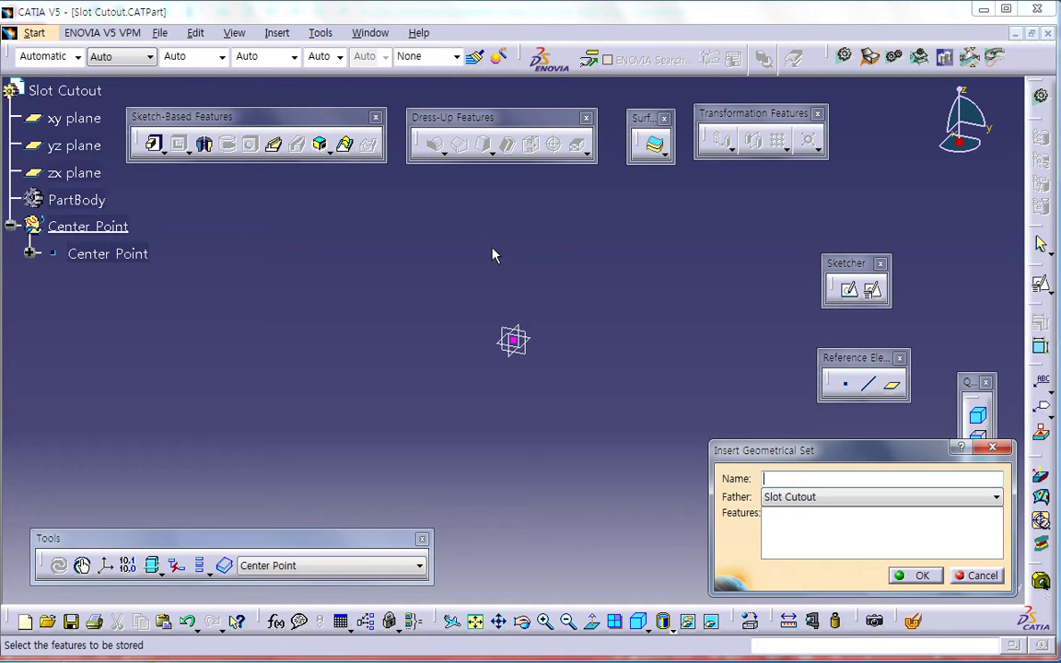
drag(769, 451, 616, 380)
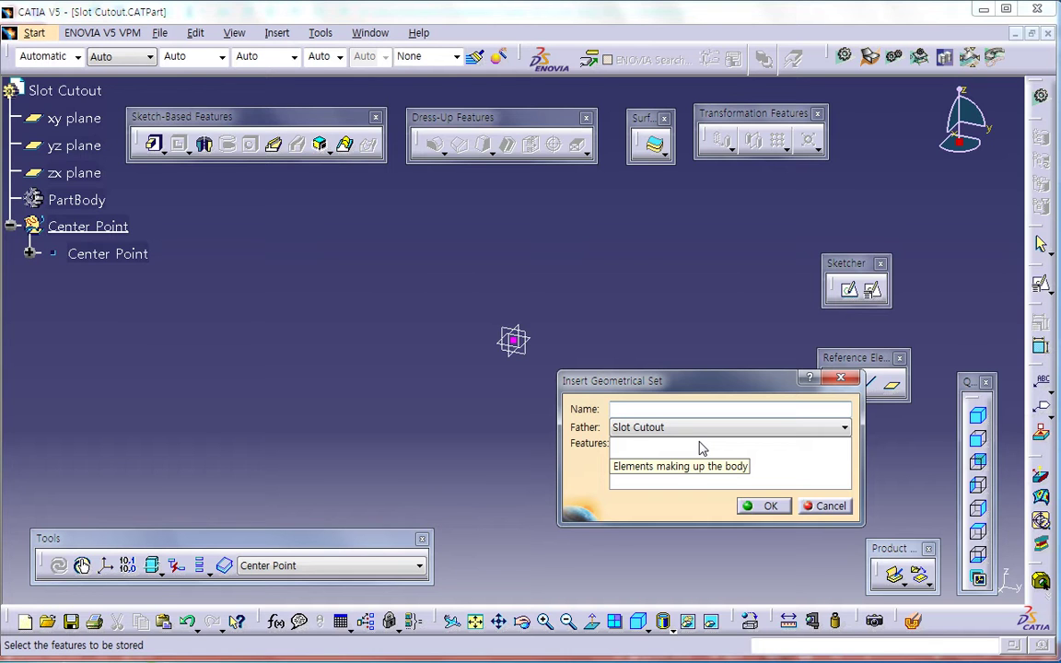
text(Ref)
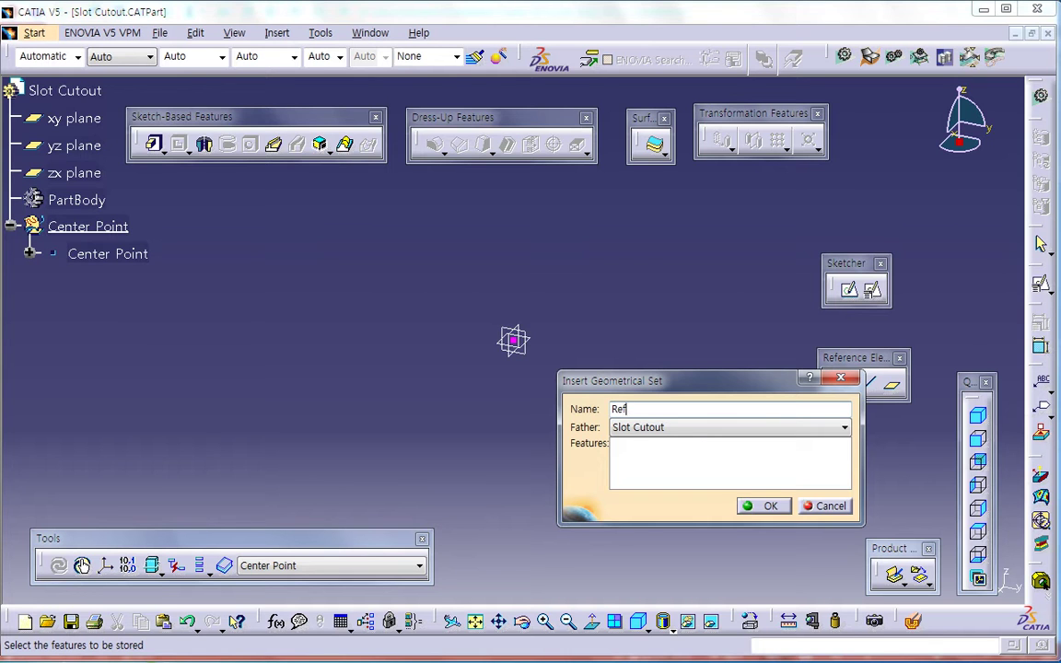
text(erence Datum)
key(Return)
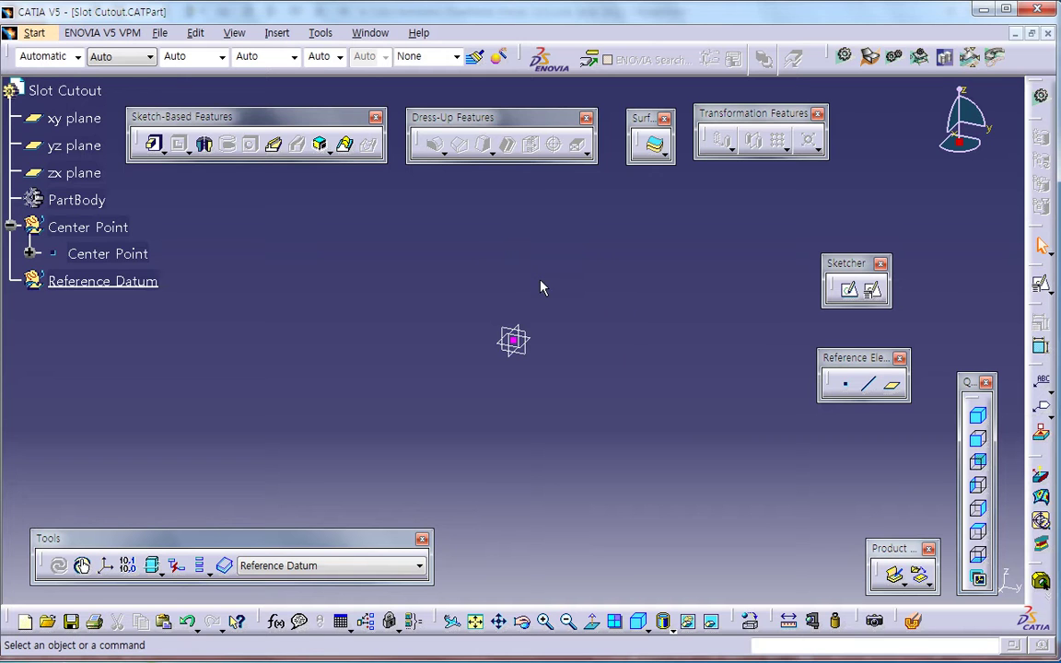
Create a new part with the default settings and define its default sheet metal parameters in Generative Sheetmetal Design.
click(164, 33)
click(173, 50)
key(p)
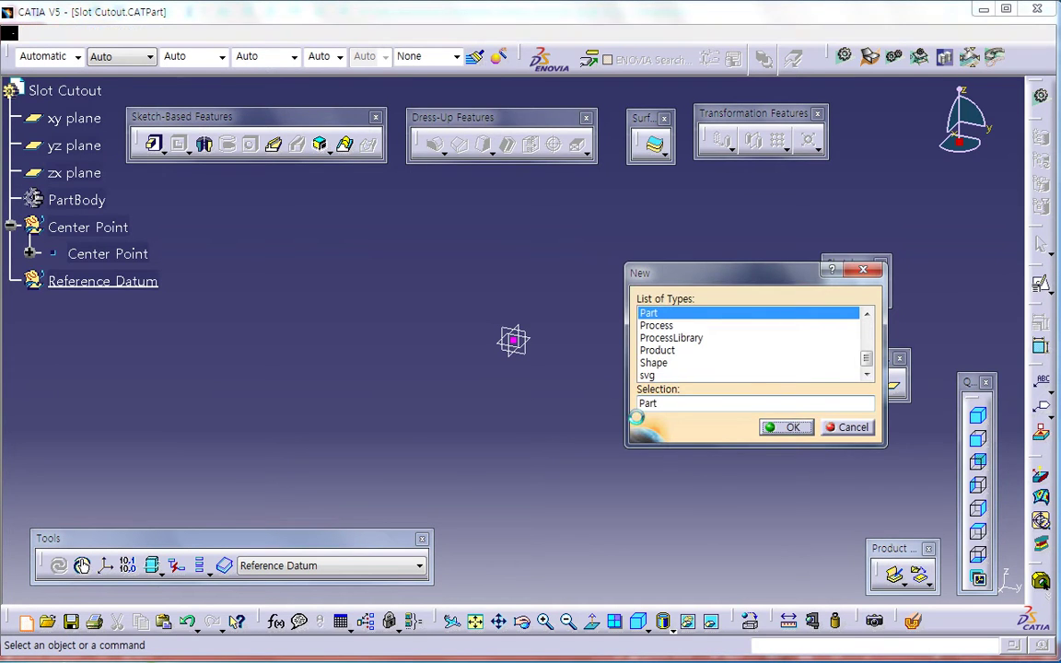
key(Return)
key(Return)
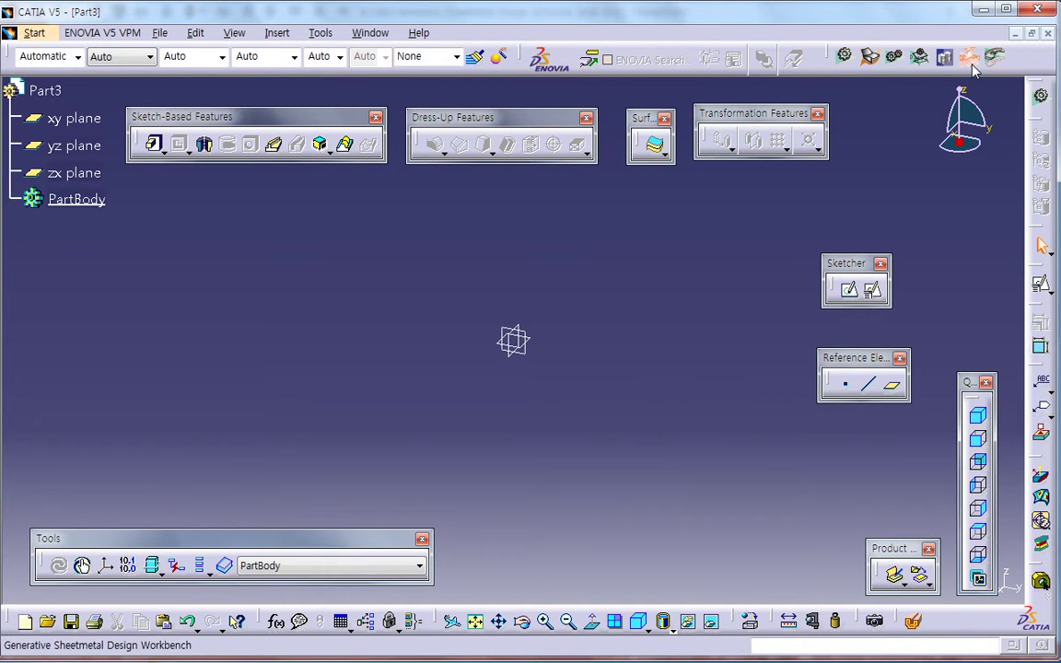
click(870, 57)
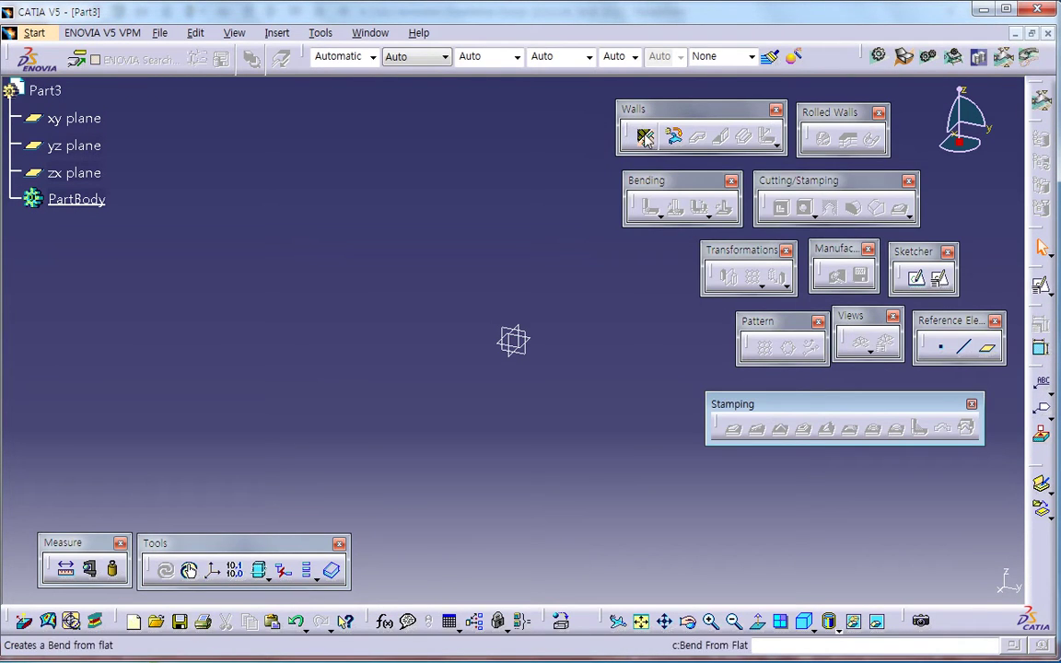
click(643, 136)
click(660, 453)
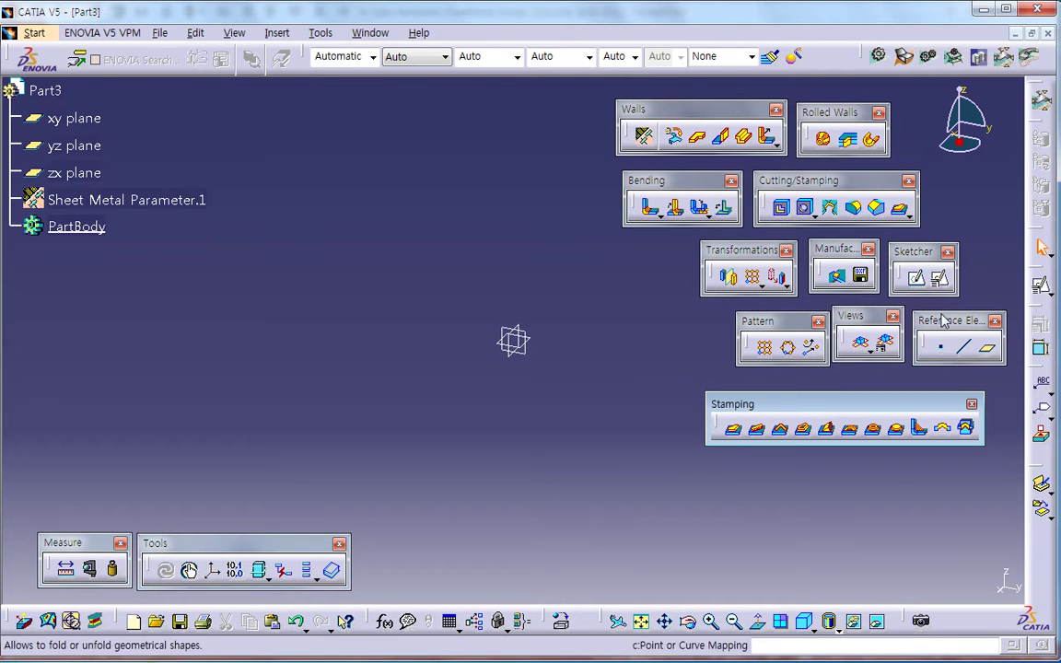
Sketch a centered rectangle around the origin in a positioned sketch on the yz plane.
click(940, 277)
click(515, 342)
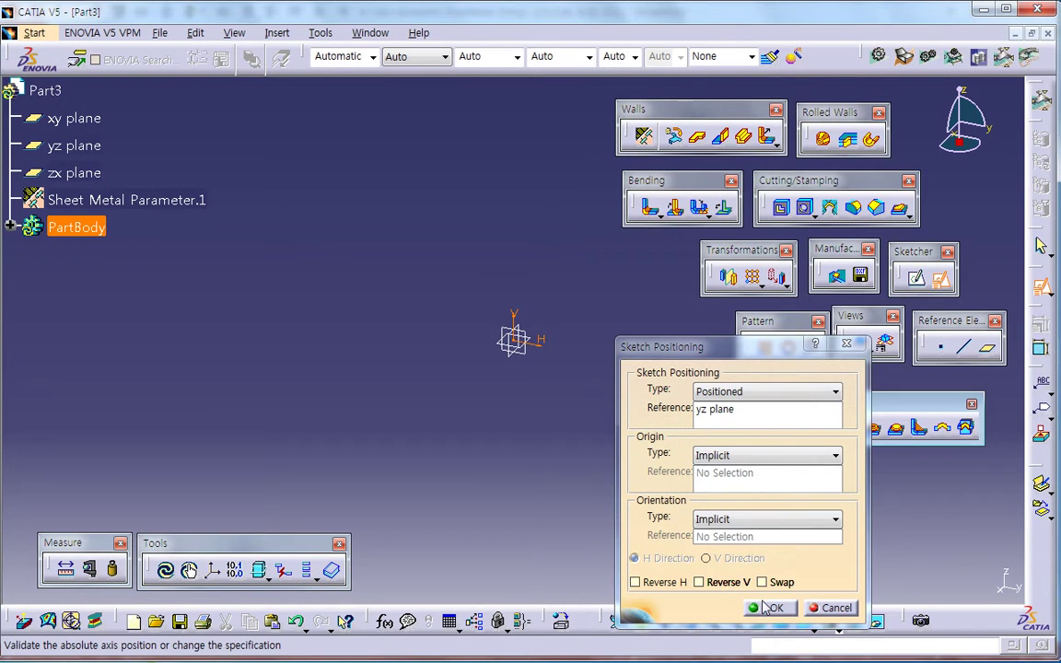
click(776, 608)
click(145, 288)
click(551, 364)
click(741, 494)
click(1040, 127)
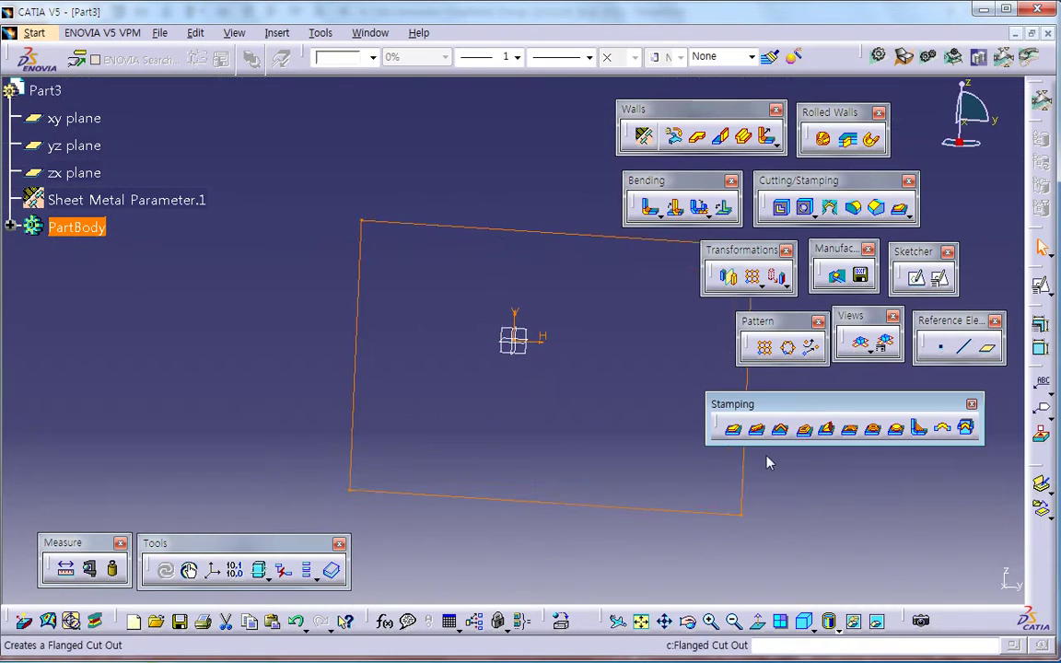
Create a wall from the rectangle sketch and place an On plane reference point on its face.
click(644, 137)
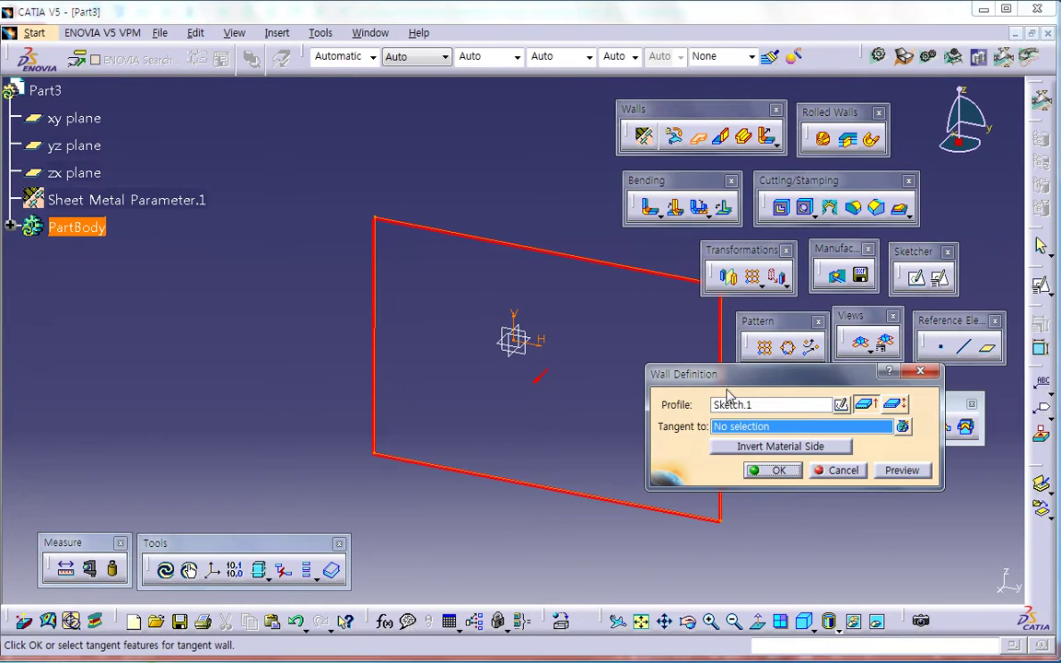
click(757, 472)
click(866, 347)
click(582, 402)
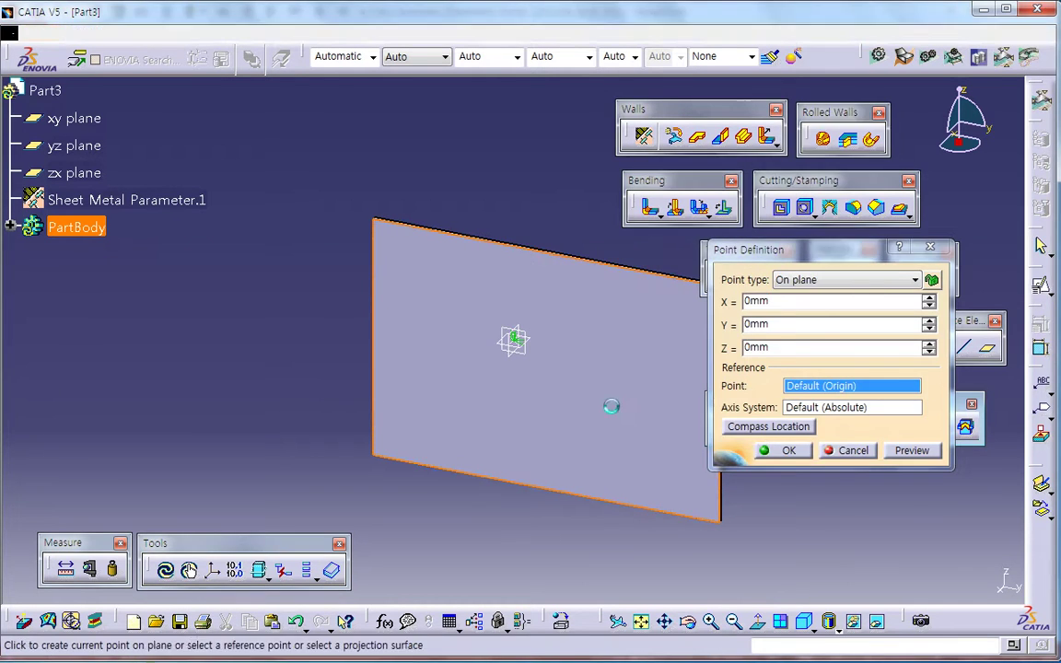
click(780, 451)
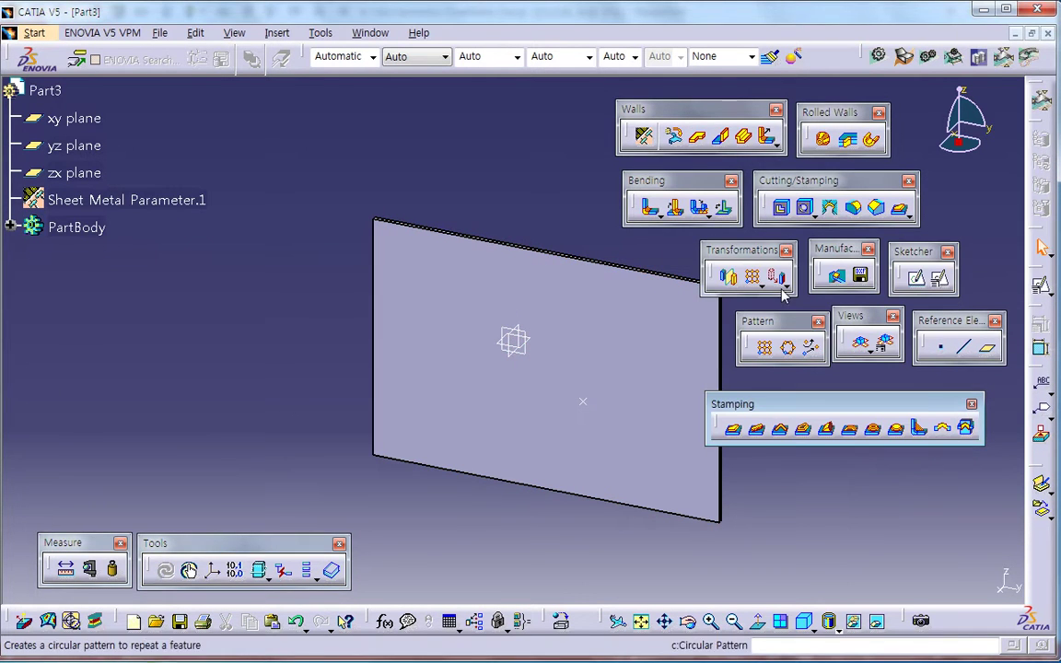
Start a standard sheet metal cutout and choose Slot_Contour from the catalog's UserFeature_Family as its profile.
click(781, 207)
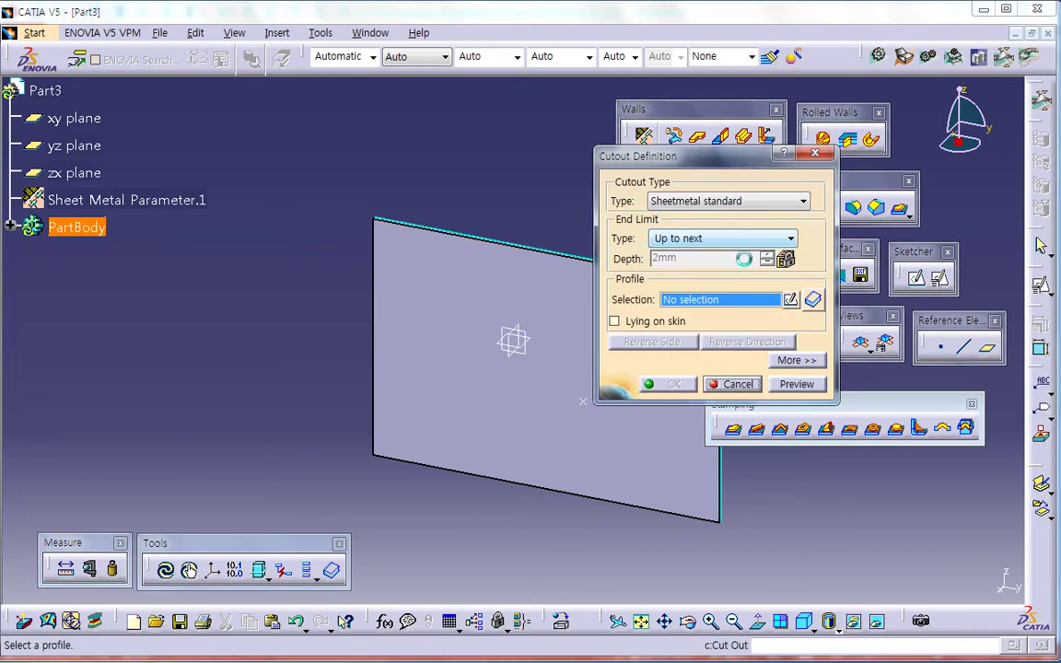
click(811, 301)
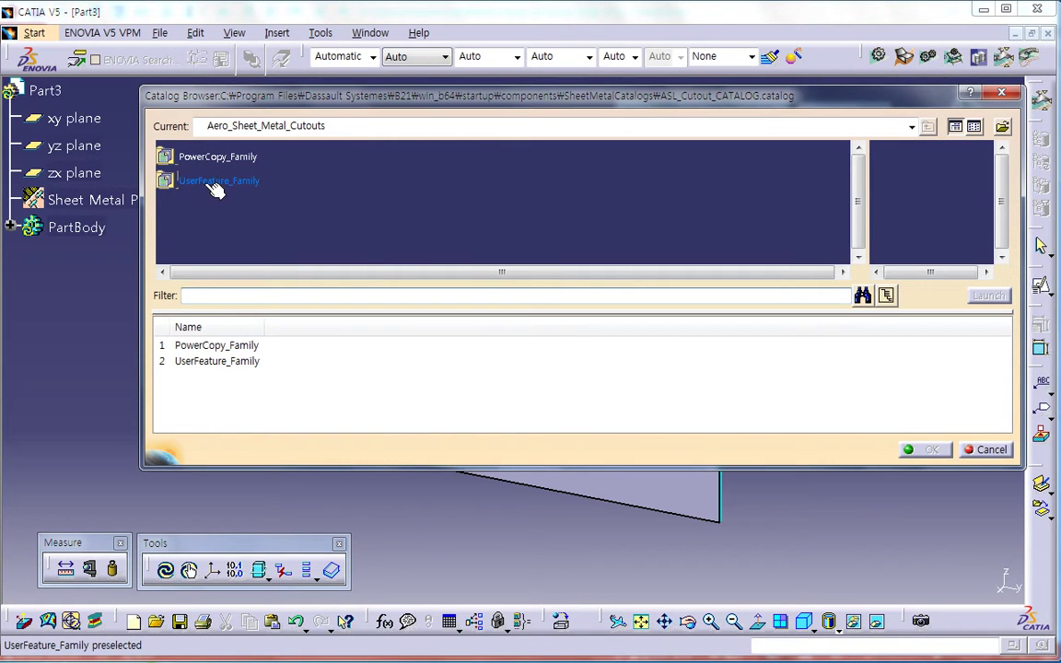
double_click(215, 185)
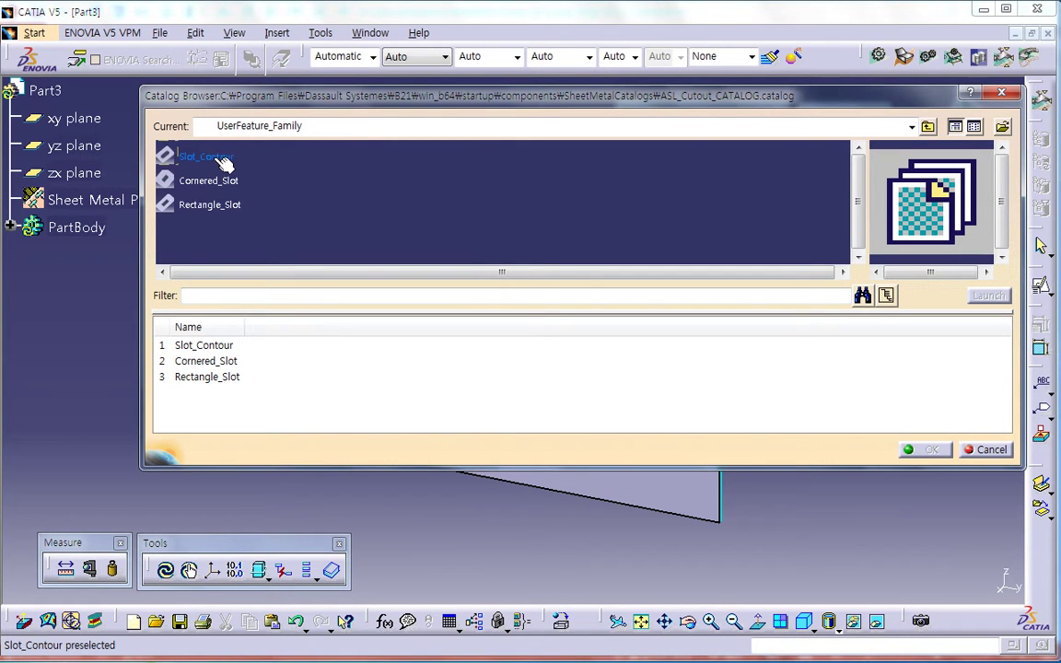
double_click(219, 159)
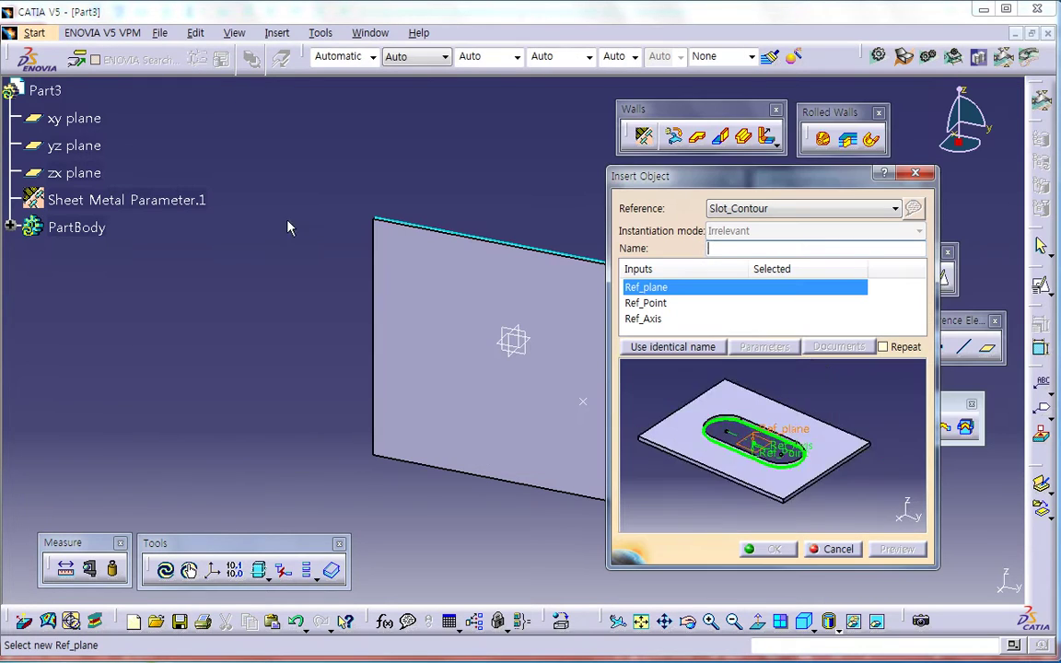
Assign the wall face, the placed point and the wall's vertical edge as Slot_Contour inputs, and create the up-to-next cutout.
middle_drag(543, 363, 465, 345)
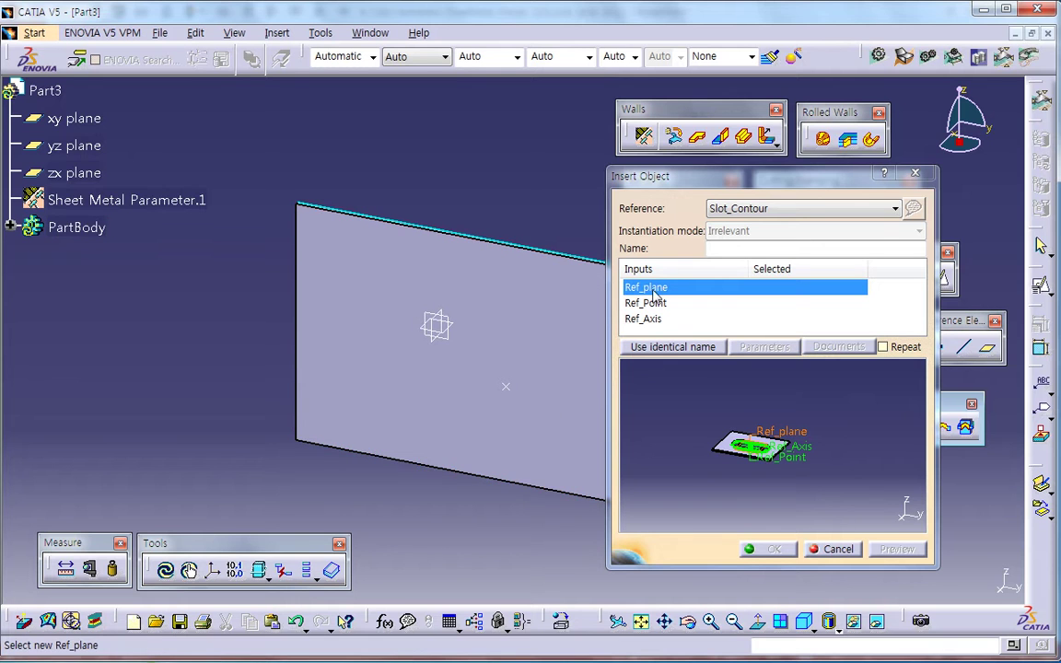
click(508, 384)
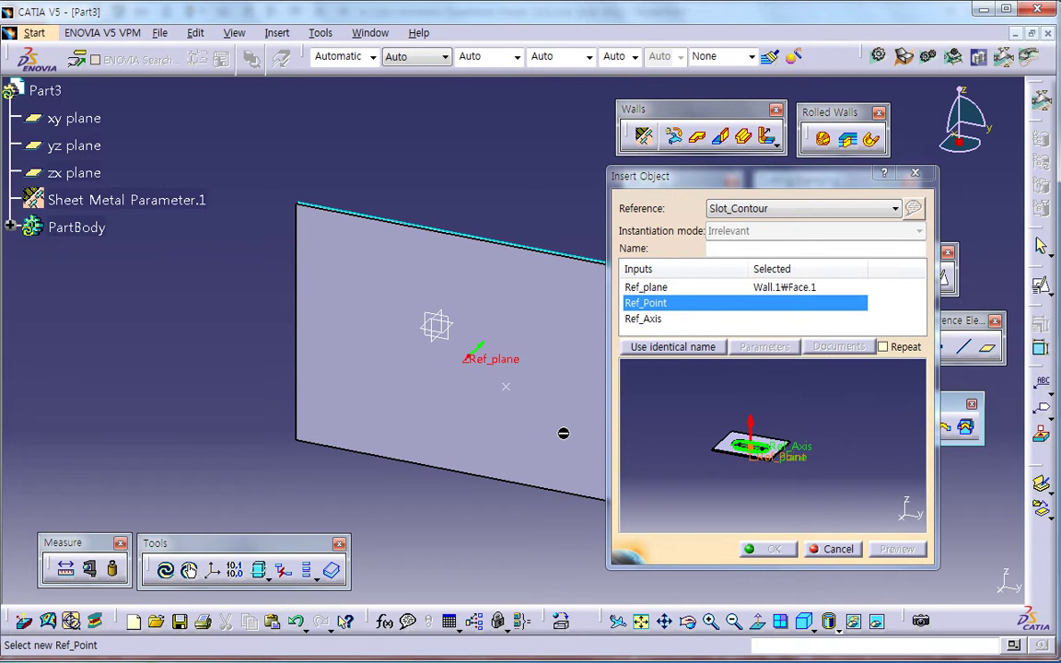
click(512, 390)
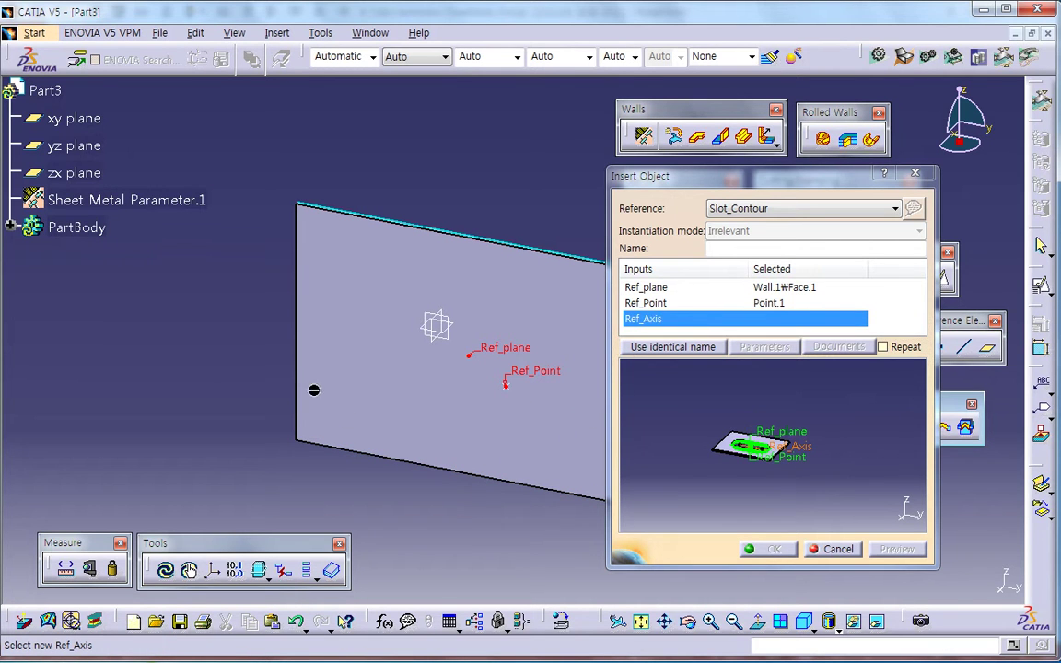
click(297, 327)
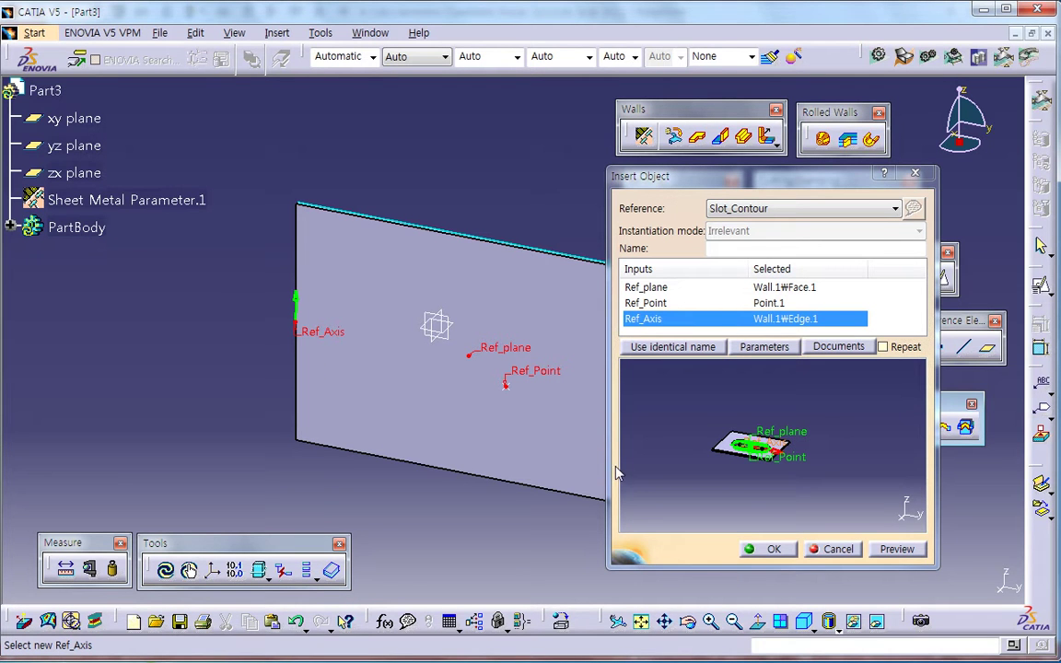
click(771, 550)
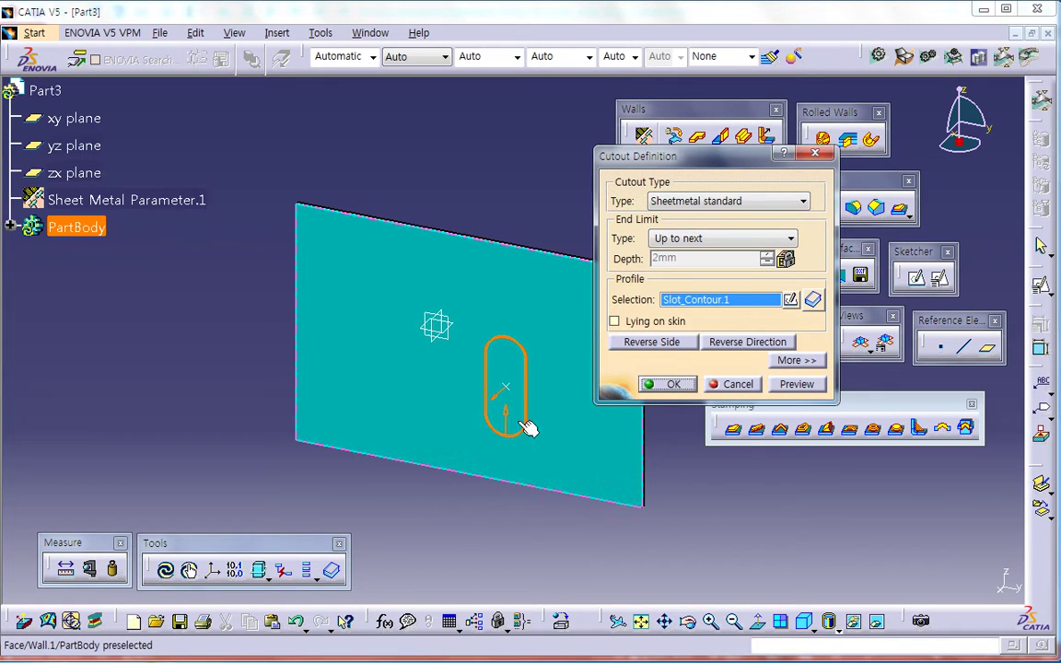
click(669, 385)
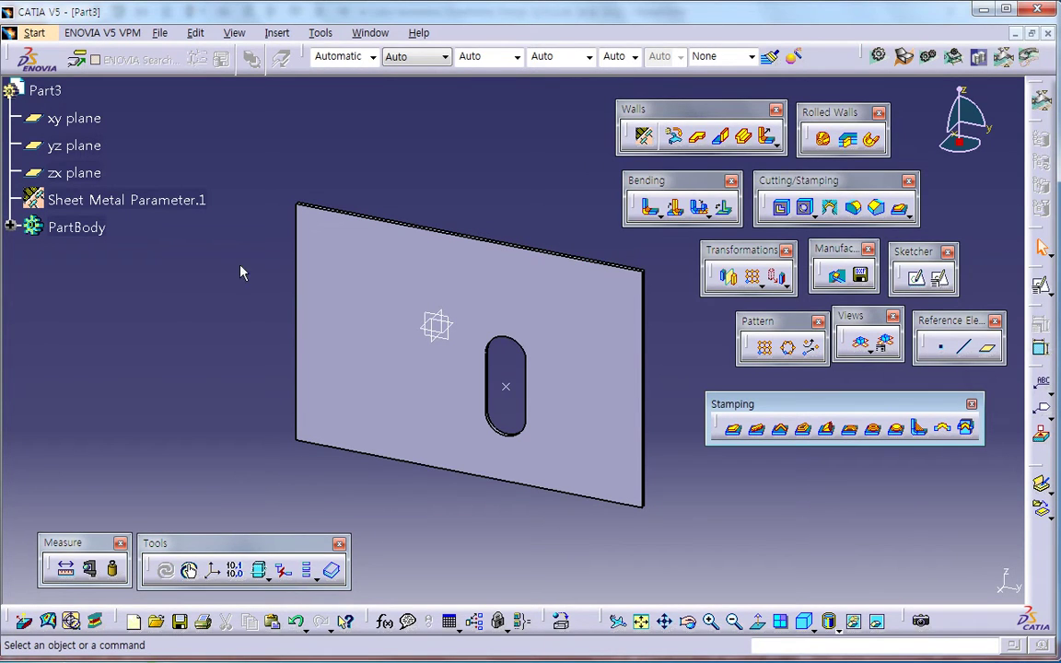
Close the test sheet metal part without saving its changes.
click(1047, 33)
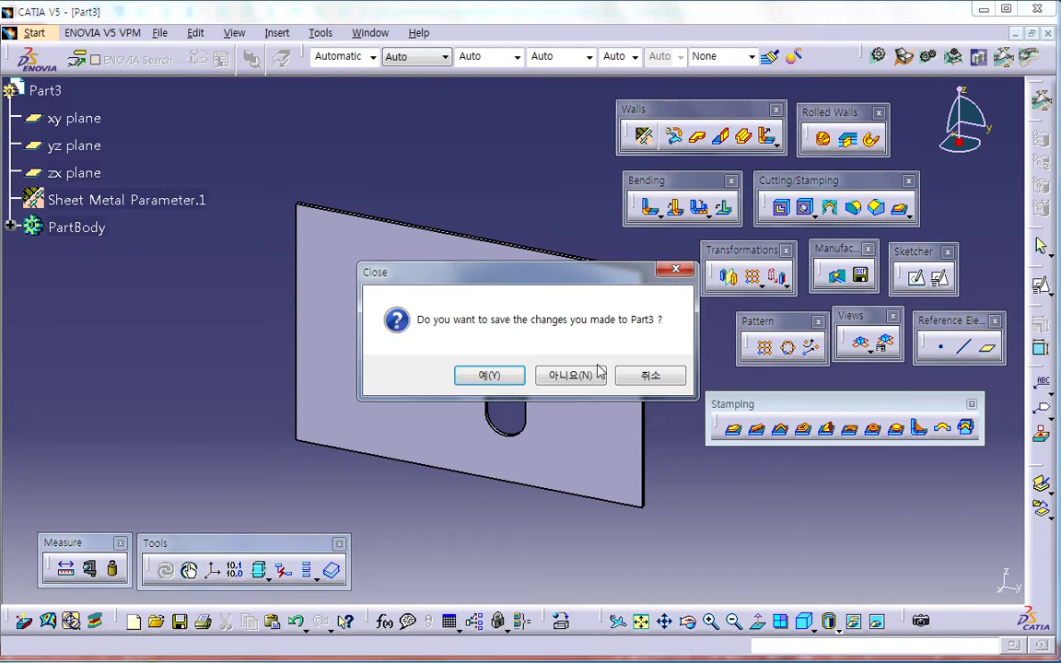
click(610, 378)
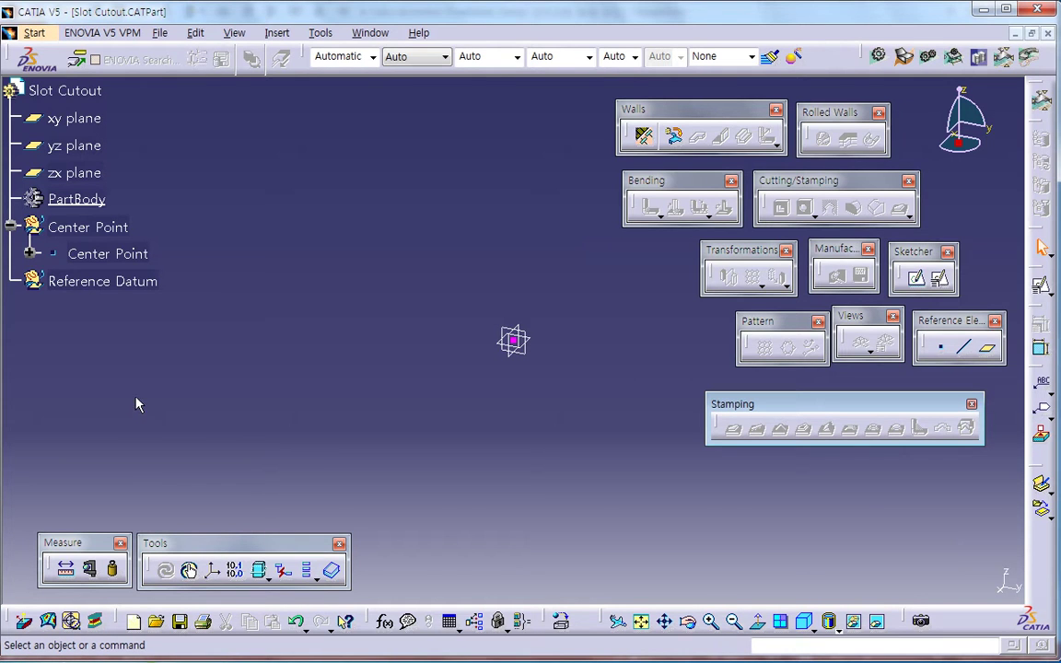
Create a datum point without history at X 0, Y 0, Z 0 mm in the Reference Datum set.
click(289, 576)
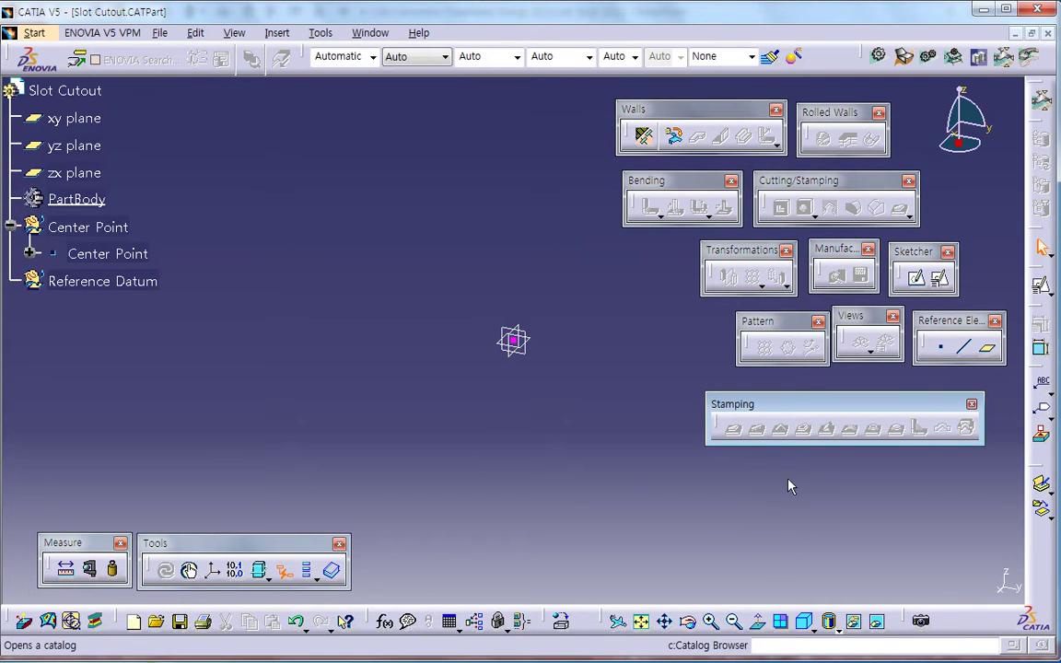
click(940, 347)
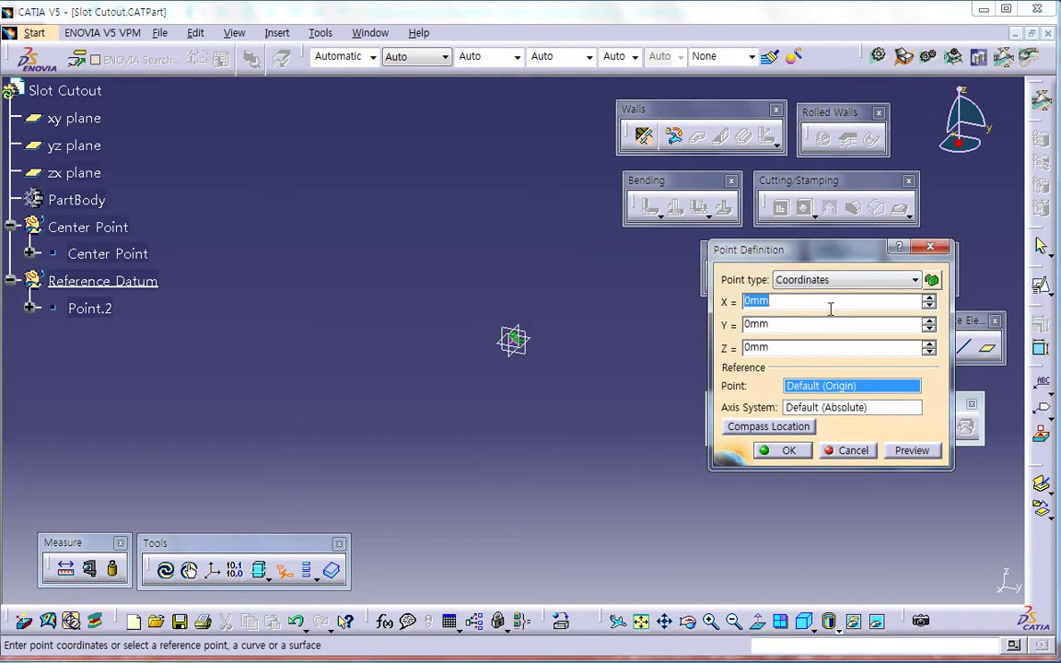
click(782, 451)
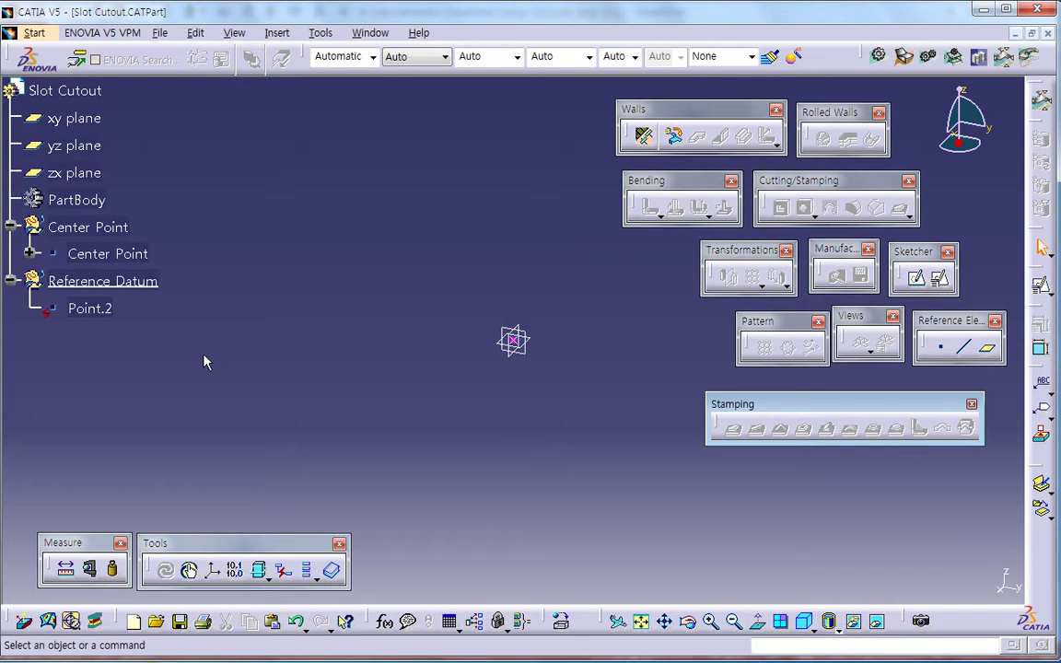
Create a new part and place a point freehand on the yz plane at about H -51 mm, V -42 mm.
click(169, 39)
click(173, 52)
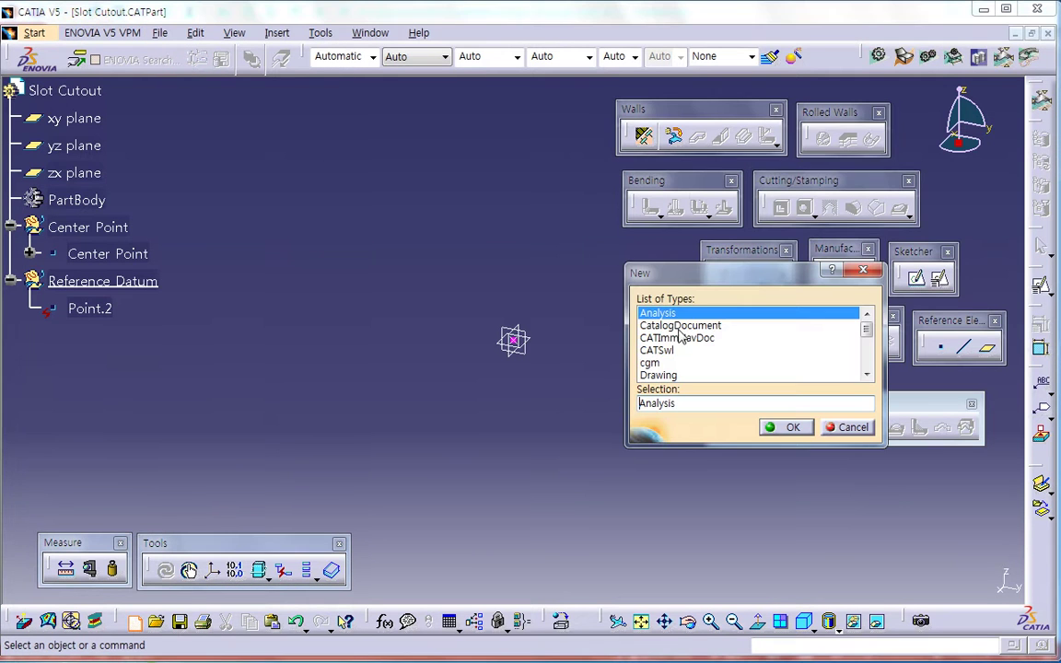
text(Part)
key(Return)
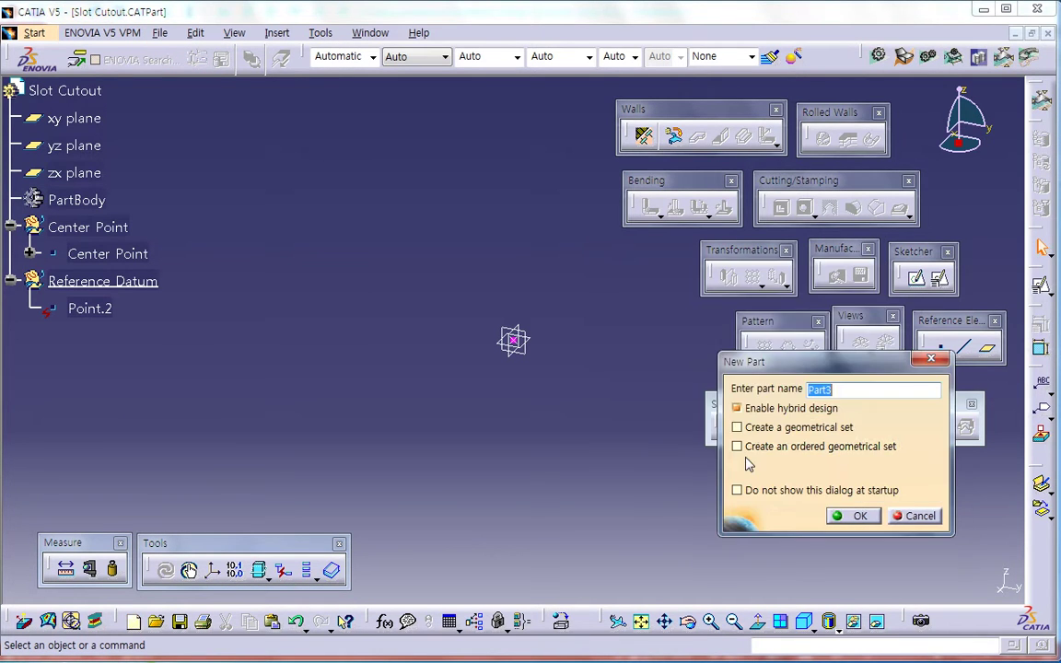
click(940, 346)
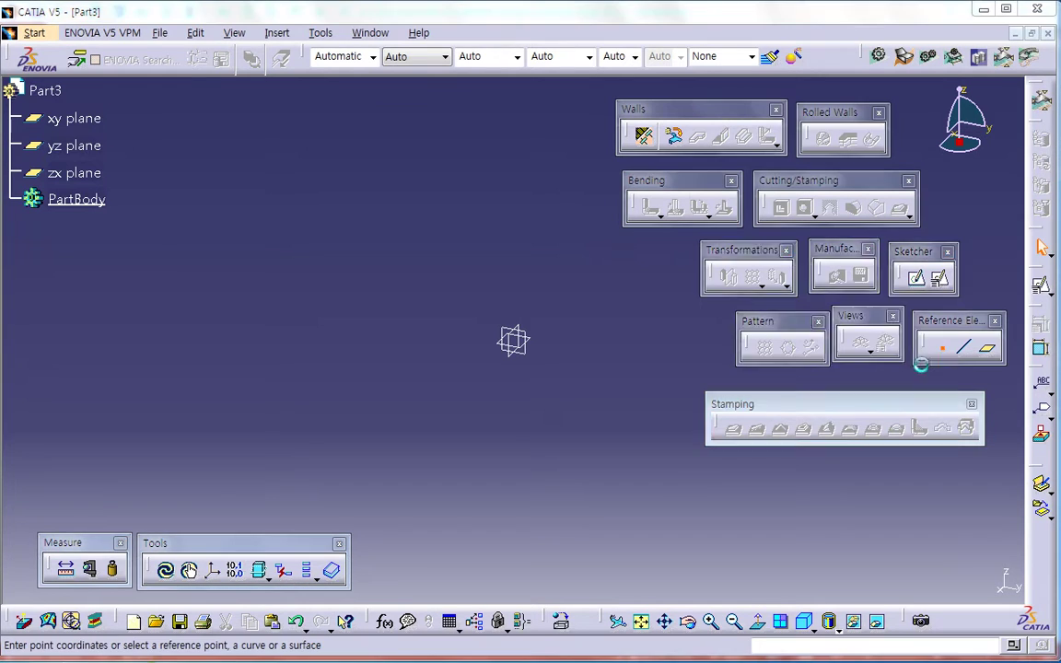
click(416, 407)
click(783, 445)
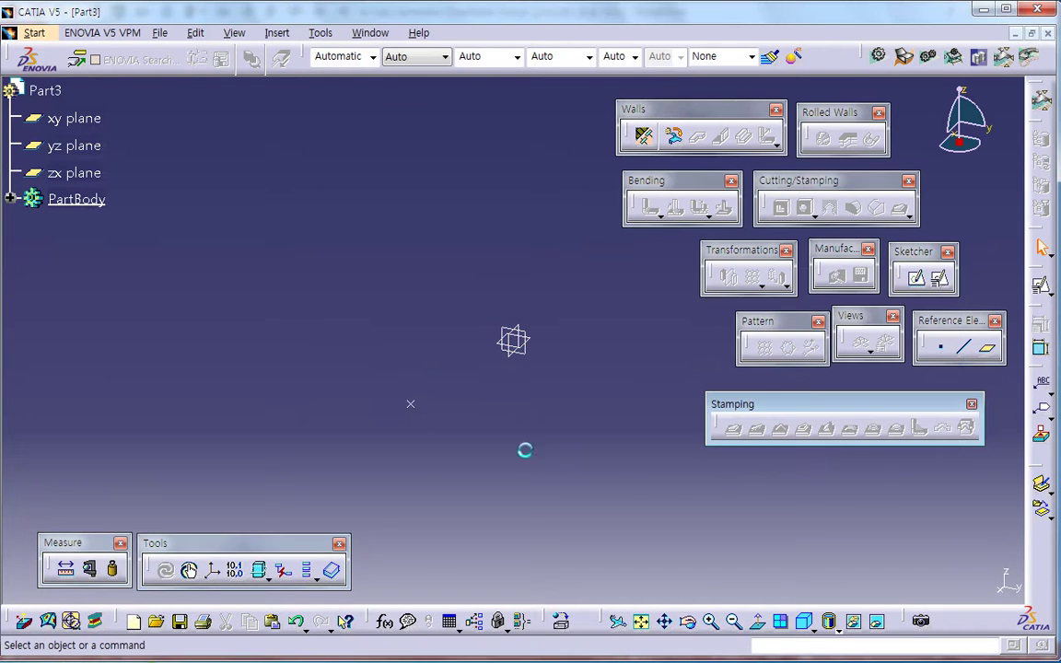
Create a second on-plane point on the yz plane, referenced to the first point, at about H 61 mm, V -14 mm.
click(940, 348)
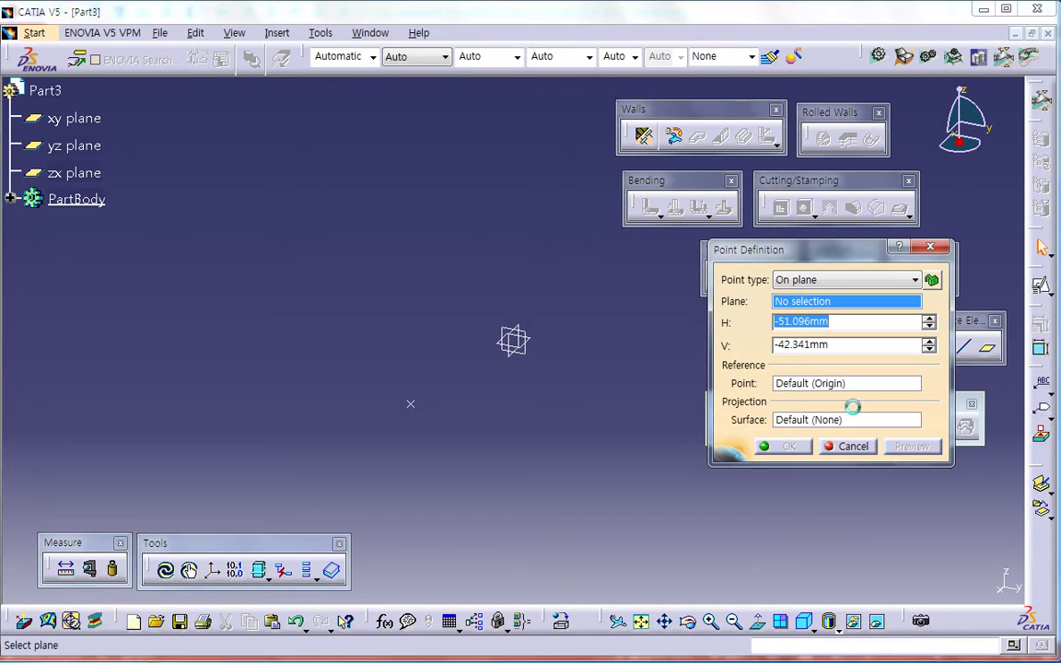
click(528, 368)
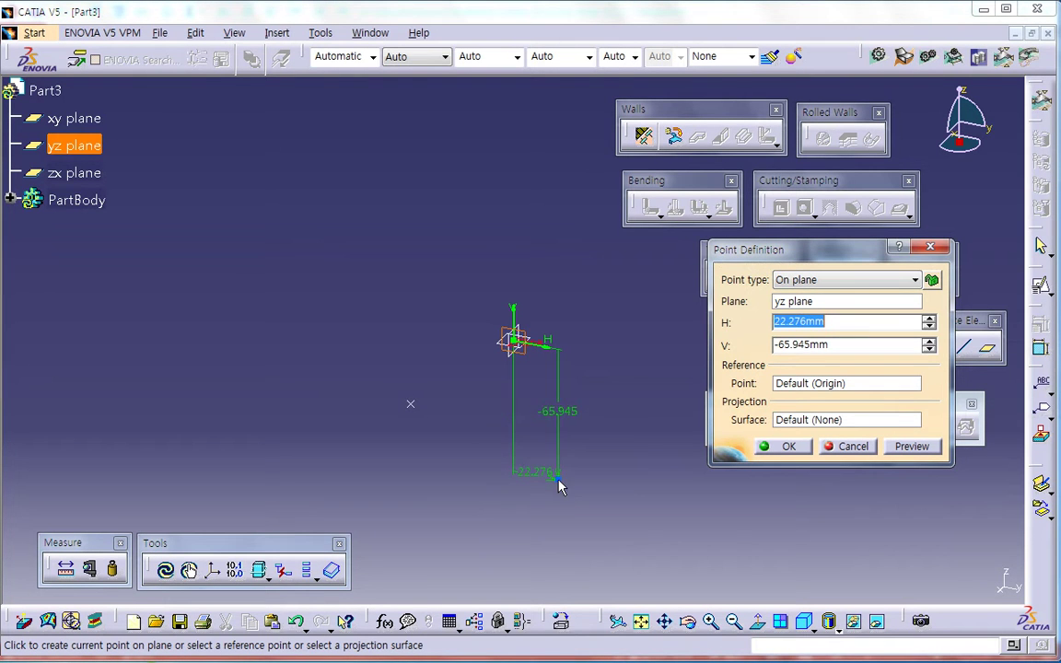
click(792, 383)
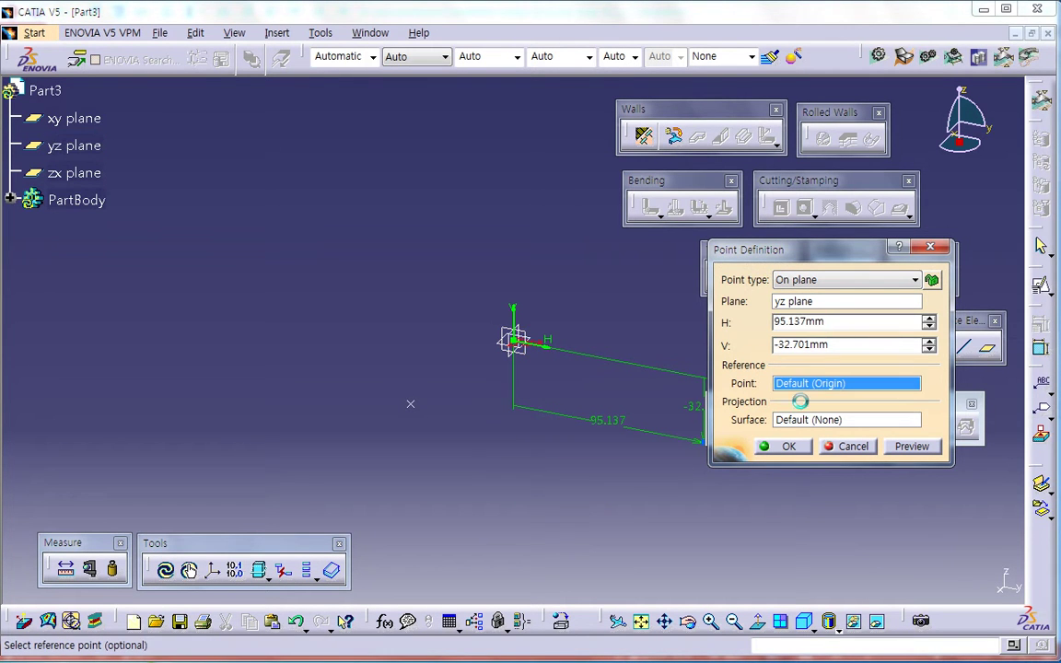
click(411, 404)
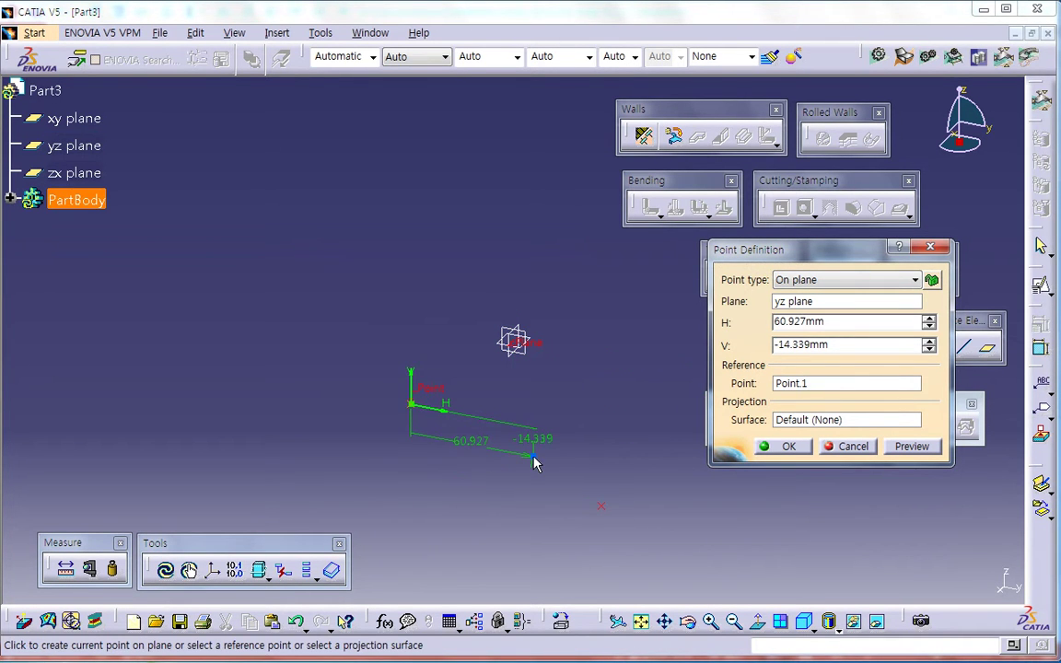
click(543, 467)
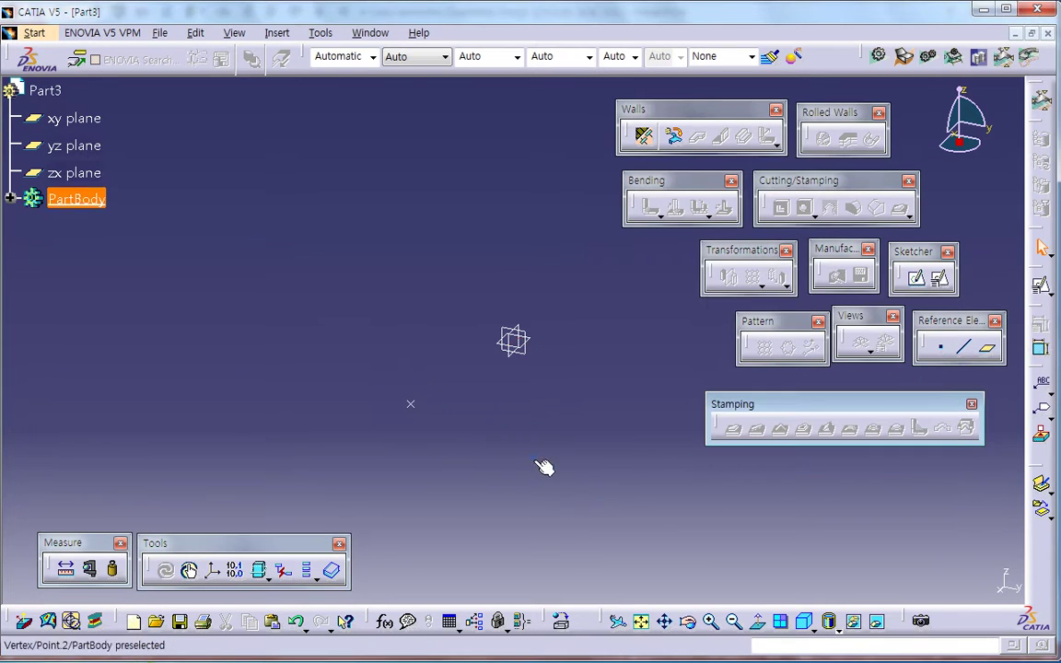
Set the first point to H 50 mm and V 50 mm, and check the dependent second point.
double_click(412, 406)
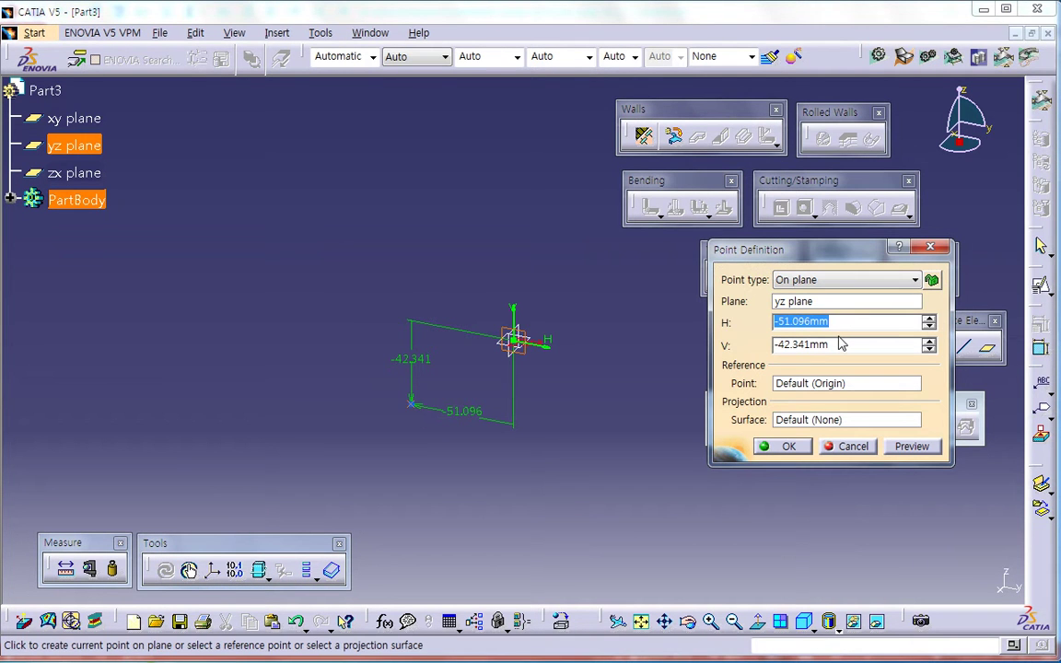
text(50)
key(Tab)
text(50)
key(Tab)
key(Return)
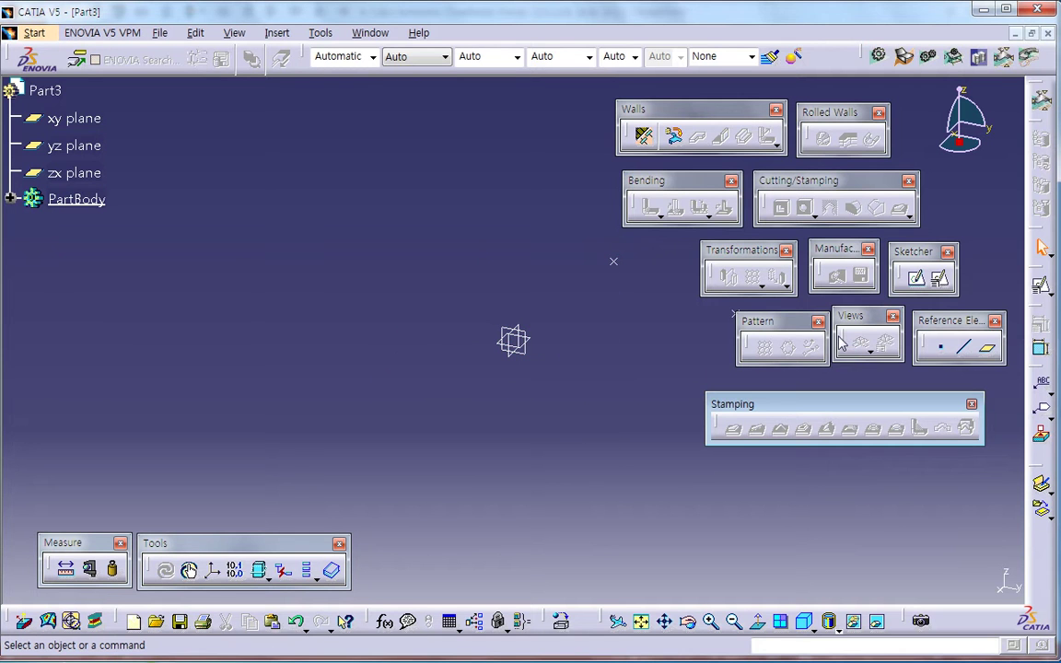
middle_drag(636, 387, 570, 402)
click(669, 329)
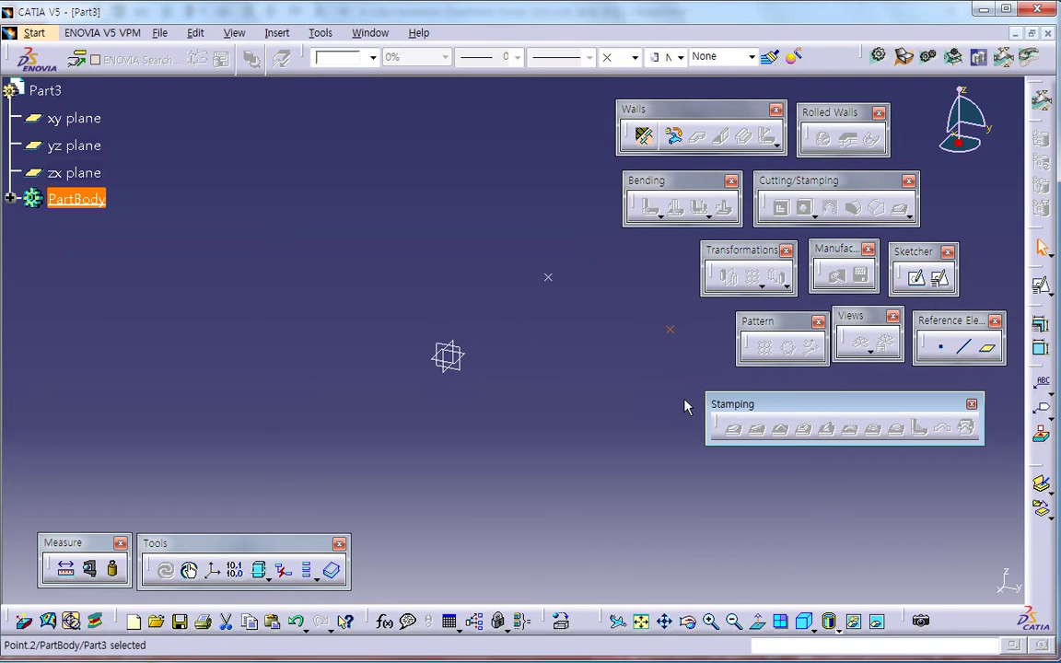
Isolate the second point from its reference point so that it becomes a datum.
click(684, 406)
click(10, 197)
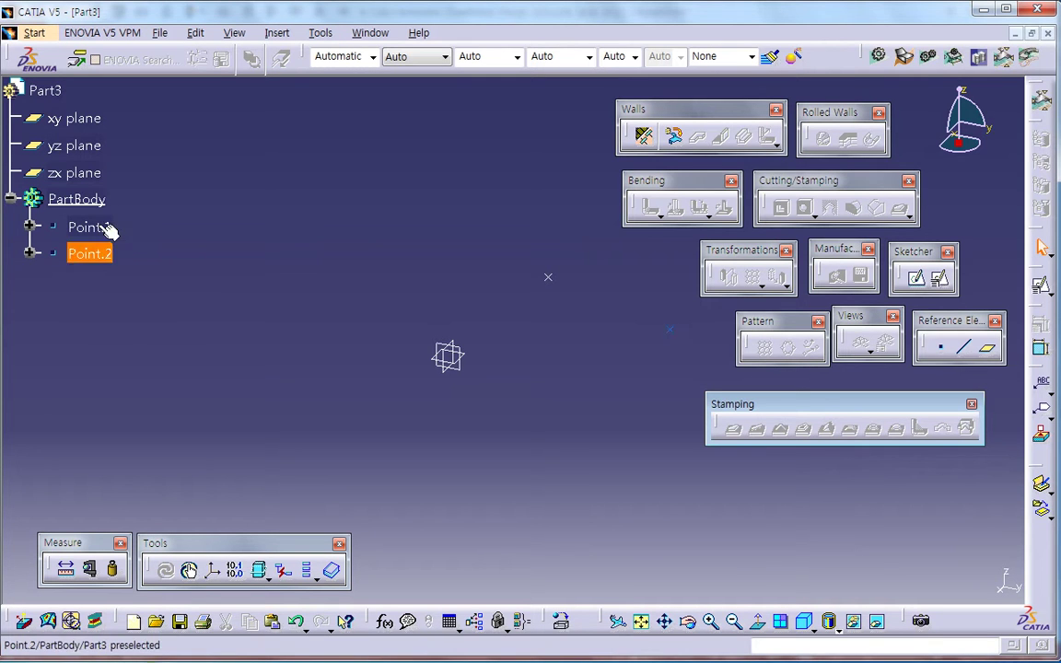
click(101, 257)
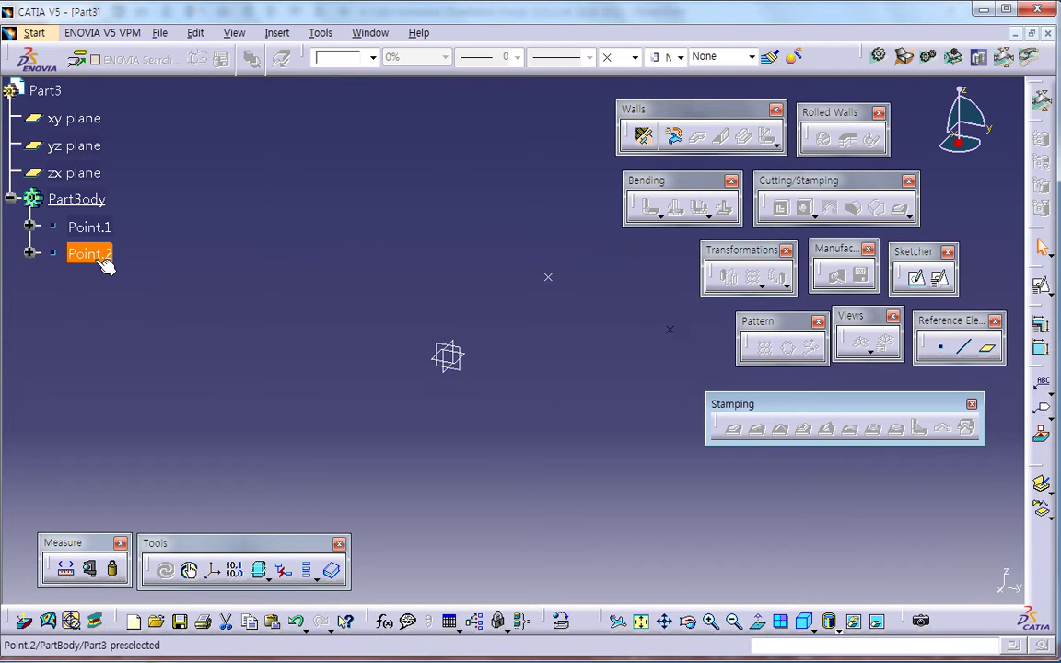
right_click(105, 263)
mouse_move(247, 584)
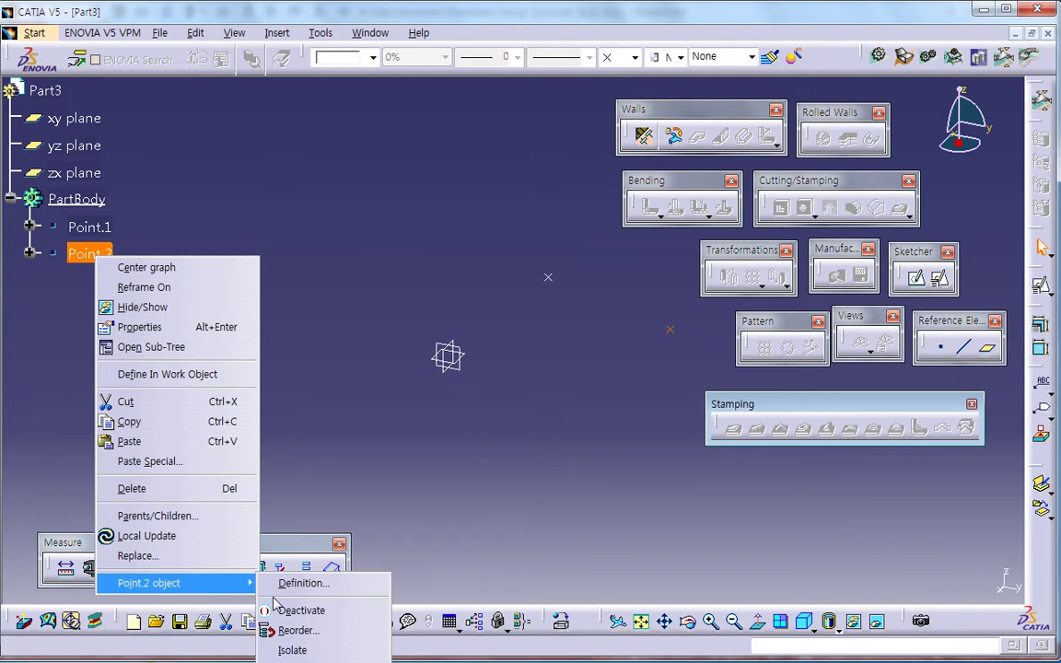
click(292, 650)
middle_drag(440, 439, 393, 474)
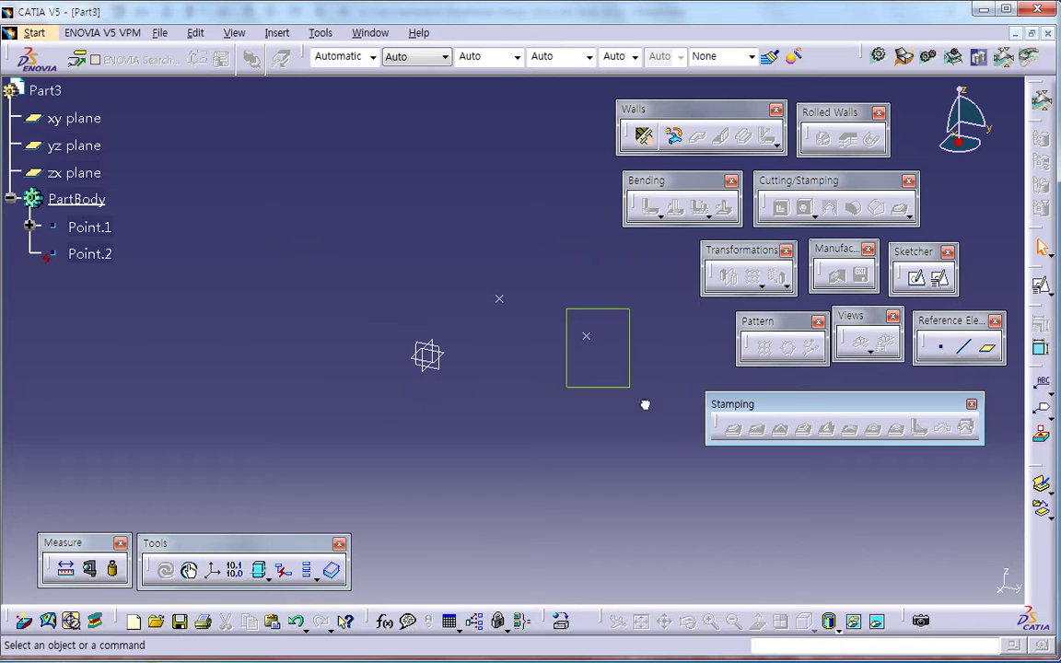
Set the first point to H -50 mm and V -50 mm, and close the test part without saving.
double_click(92, 229)
text(-50mm)
key(Tab)
text(-)
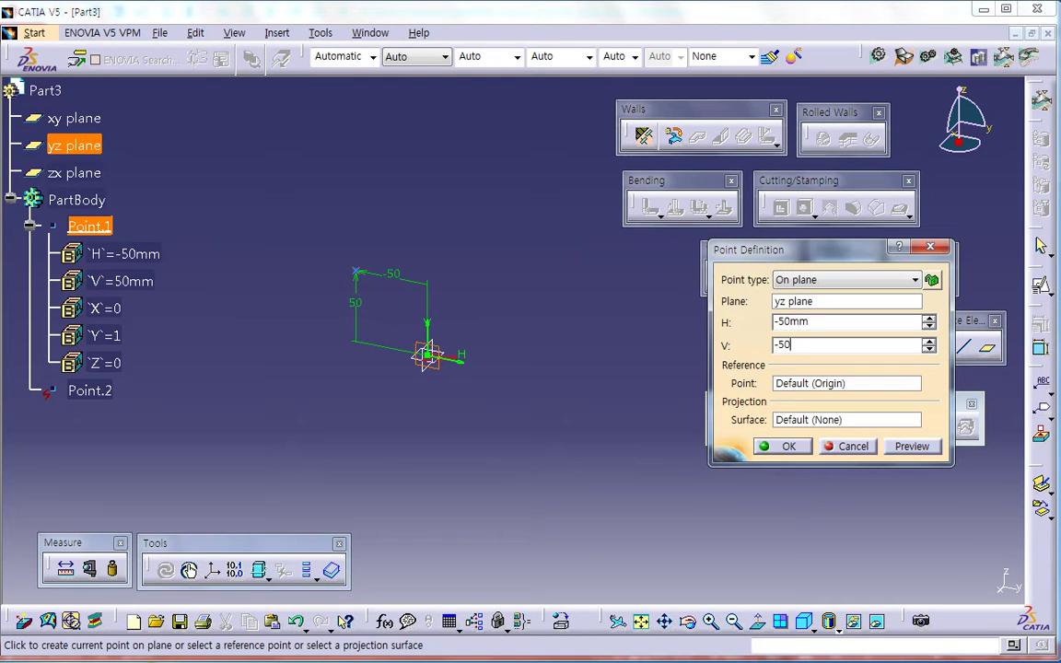
text(50)
click(788, 446)
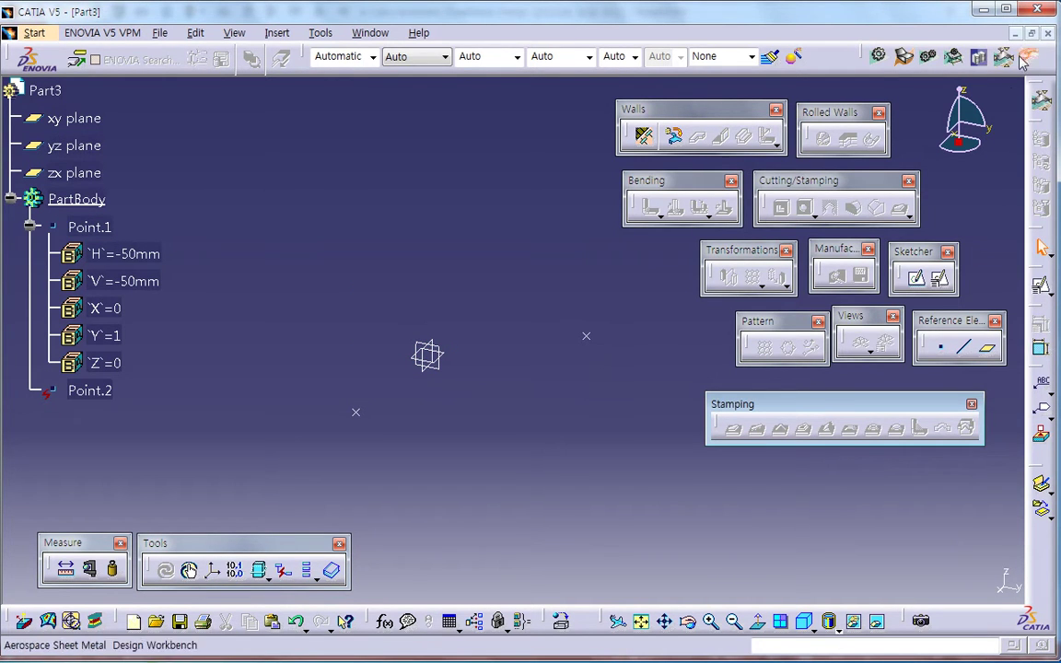
click(1046, 33)
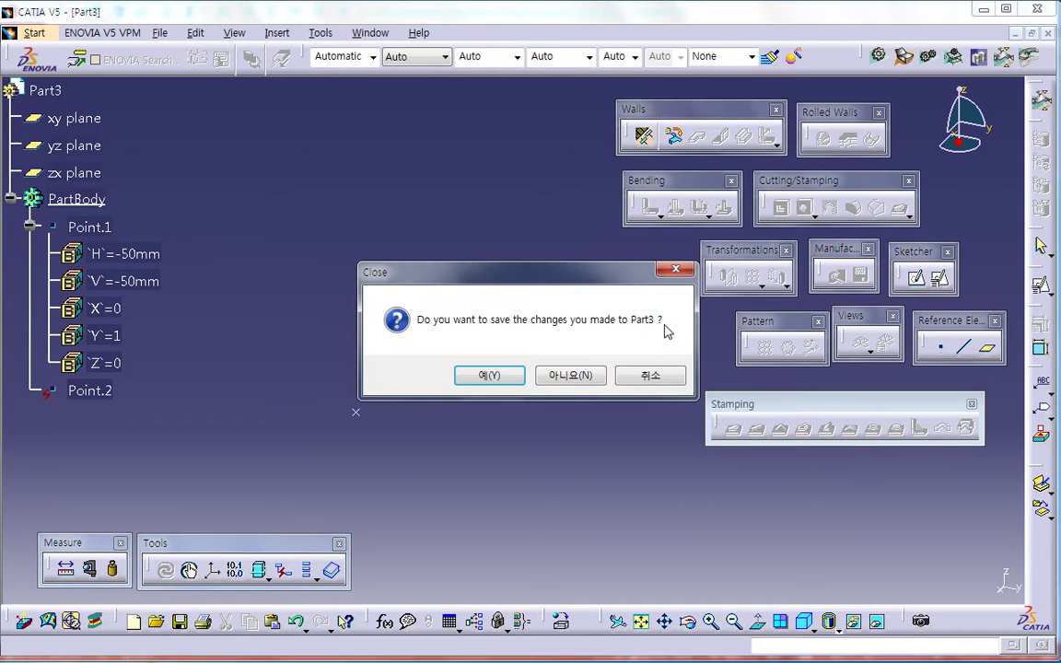
click(576, 376)
Rename the datum point in the Reference Datum set as Start Point.
click(92, 309)
click(187, 331)
click(108, 311)
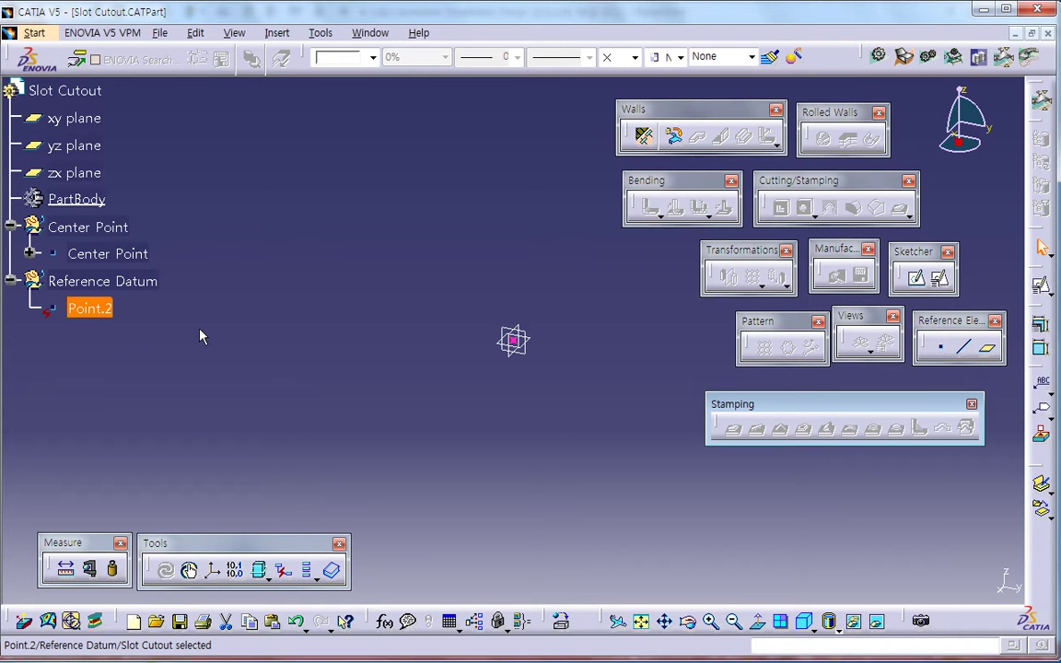
key(alt+Return)
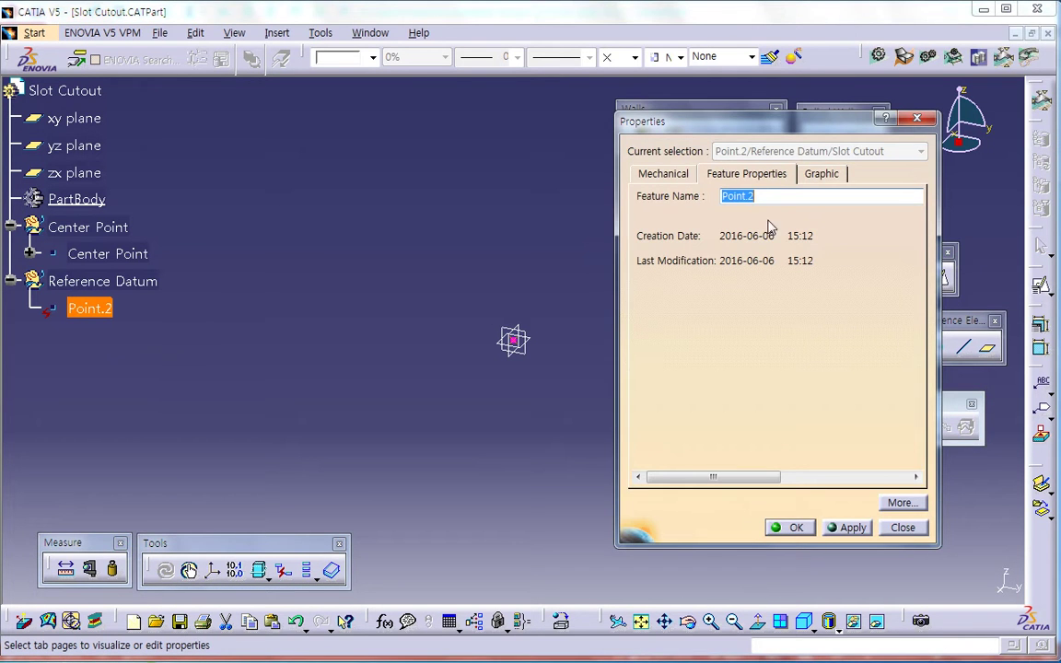
key(Escape)
right_click(107, 311)
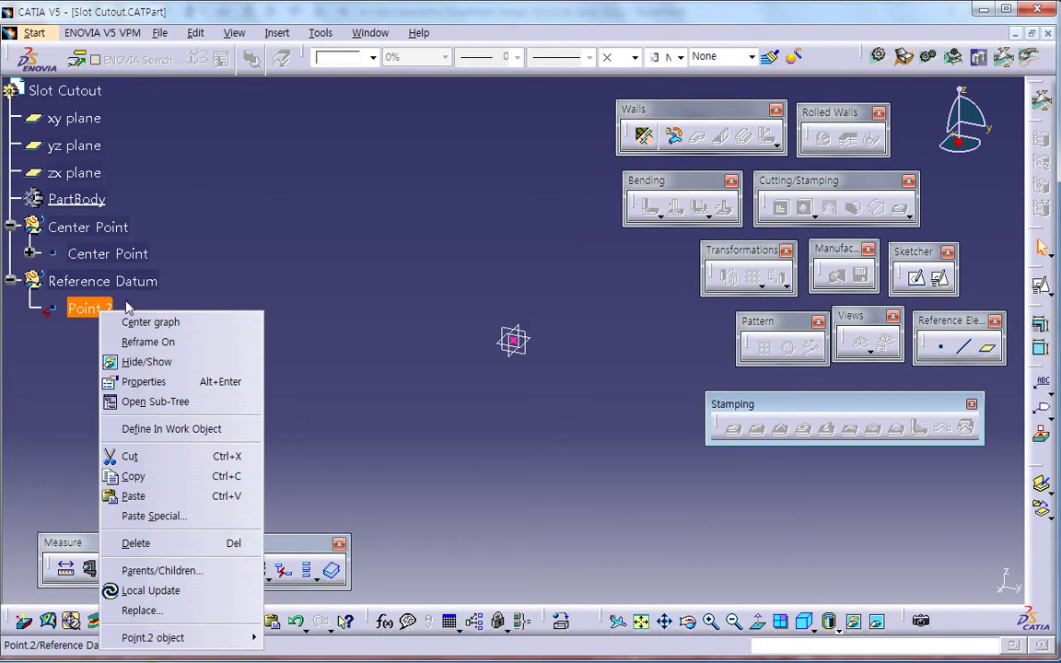
click(183, 385)
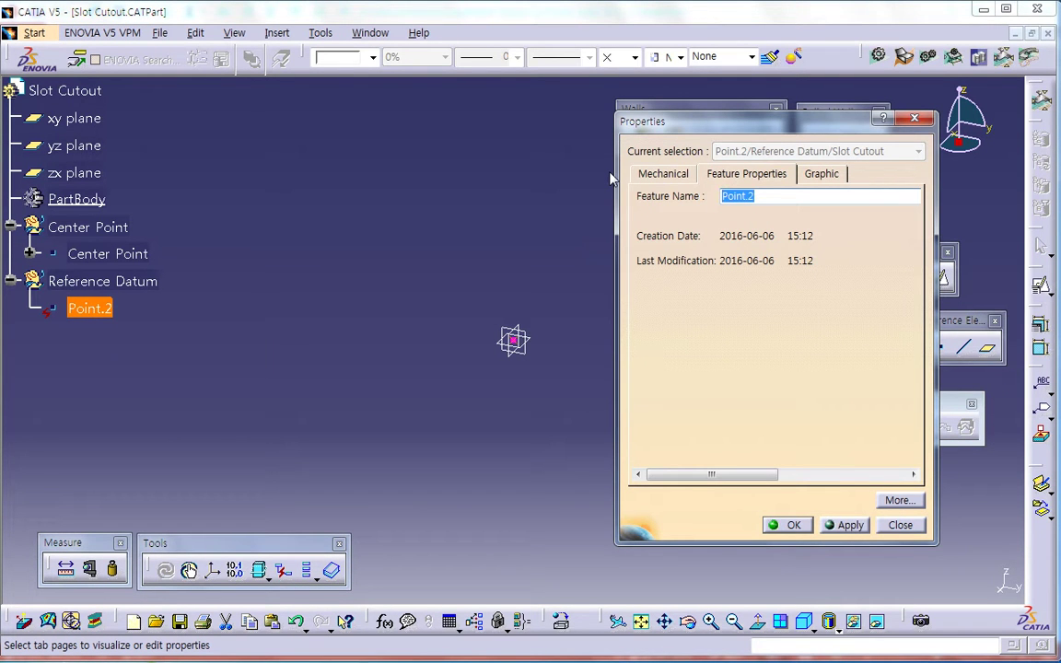
text(Start Point)
key(Return)
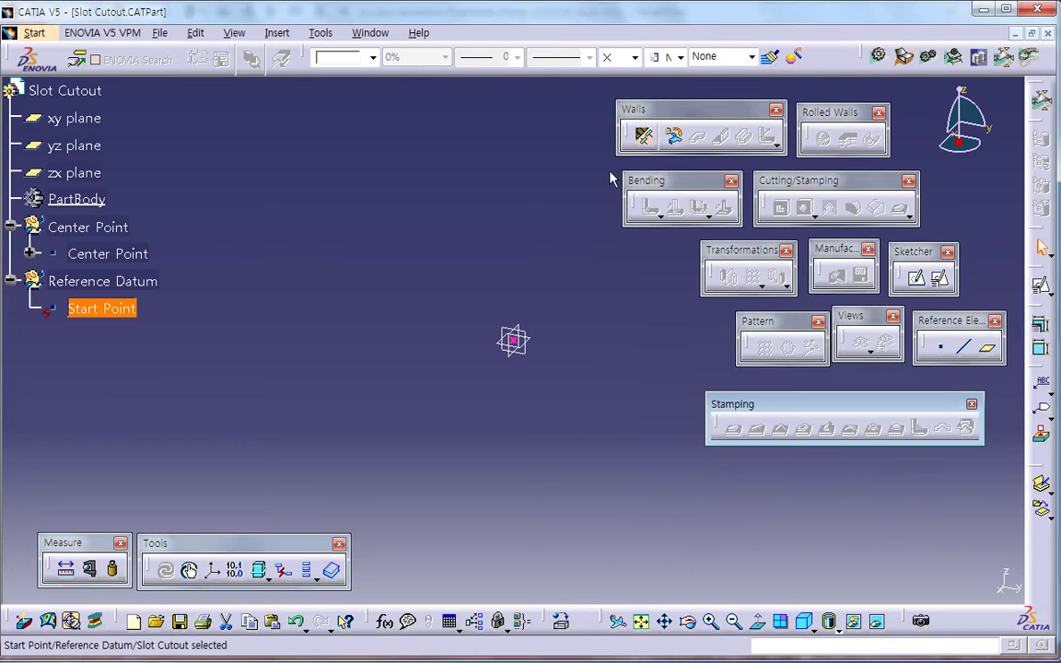
Hide the Center Point set and create a point-direction line through Start Point along the zx plane's normal, with a 20 mm end and mirrored extent.
click(608, 233)
click(940, 346)
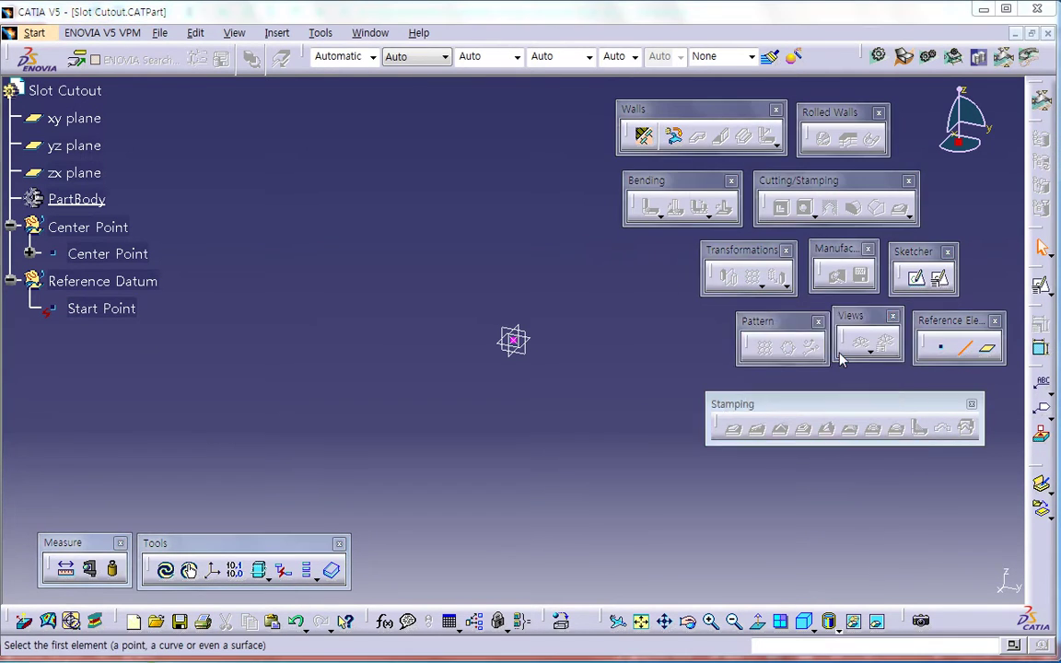
click(809, 340)
click(784, 366)
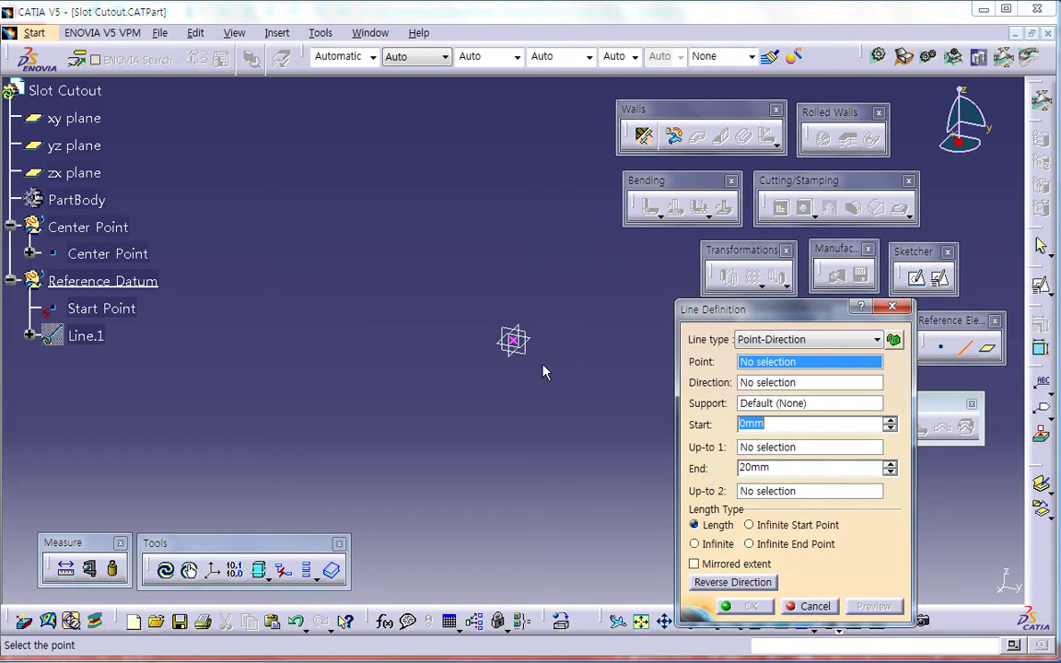
right_click(100, 230)
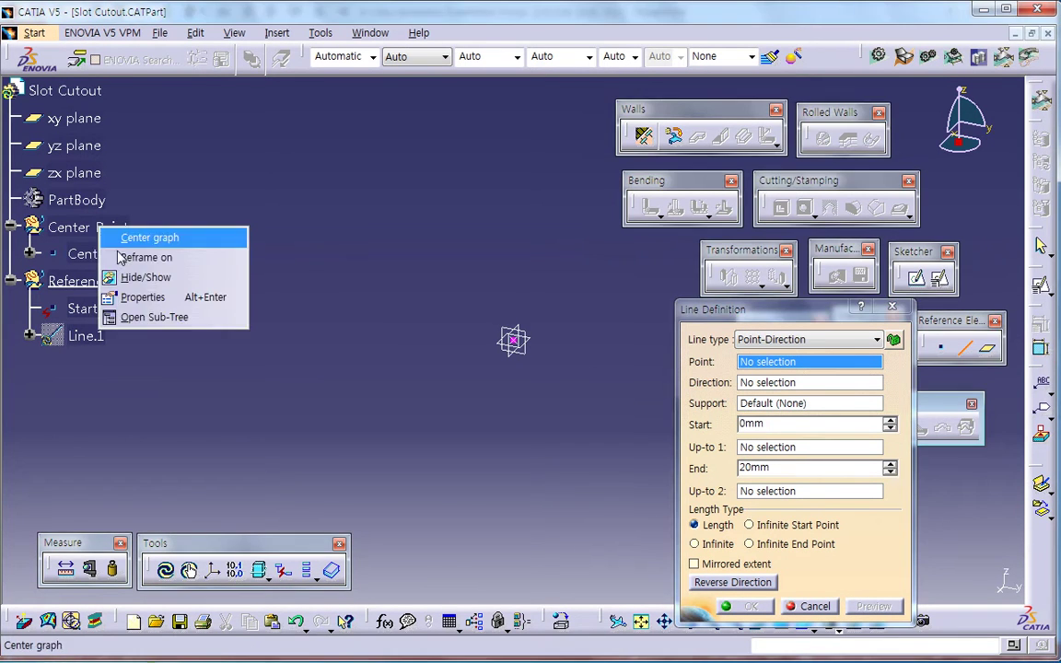
click(149, 277)
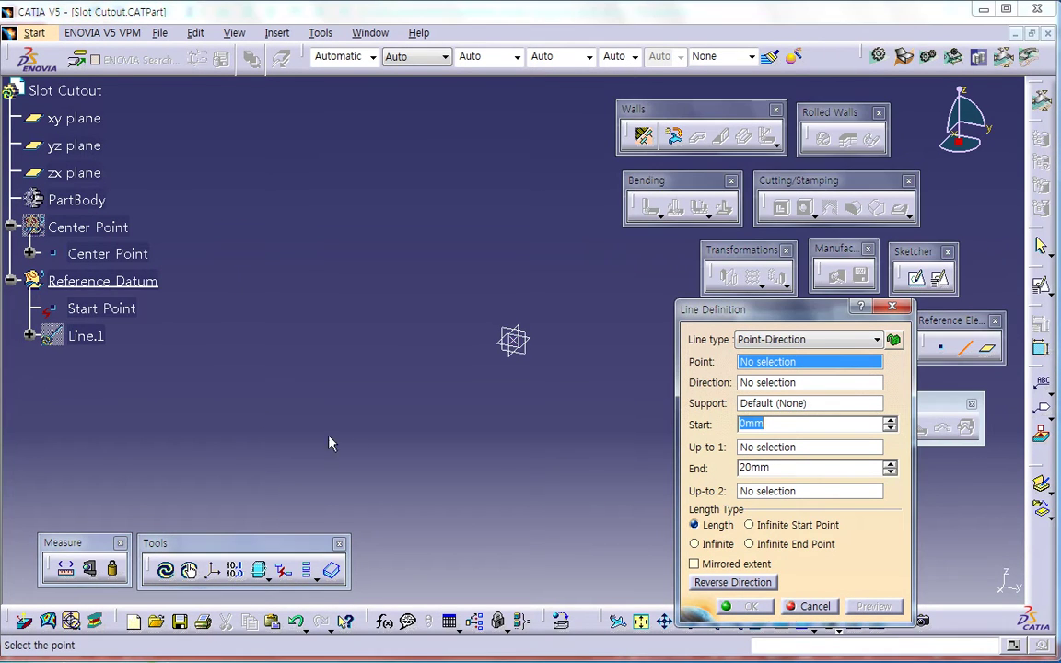
click(517, 344)
click(512, 355)
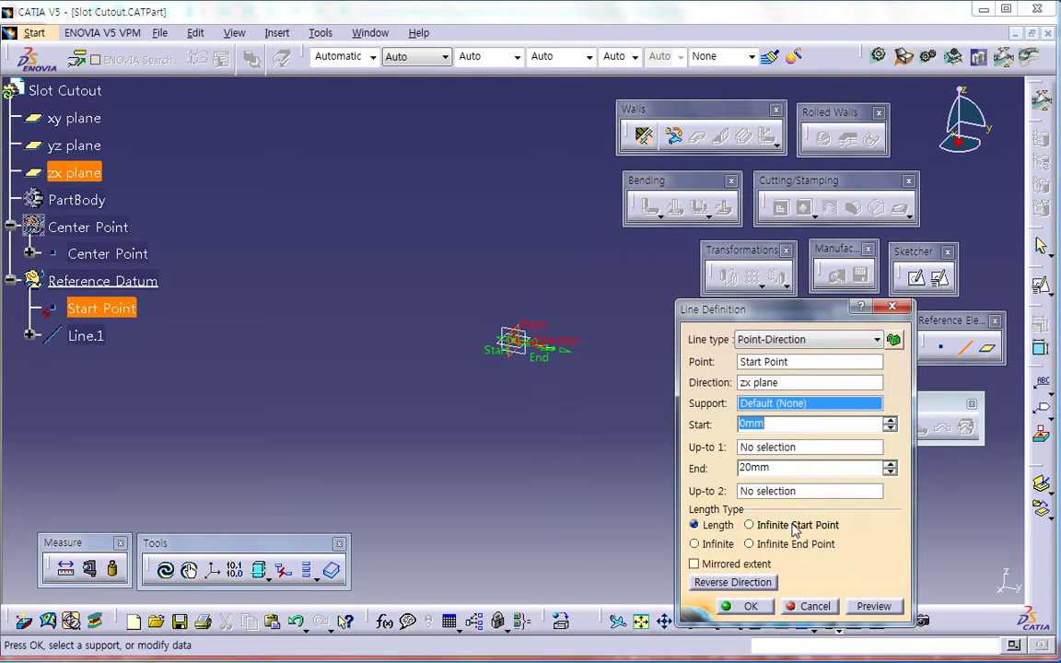
click(732, 564)
drag(792, 473, 715, 496)
click(750, 608)
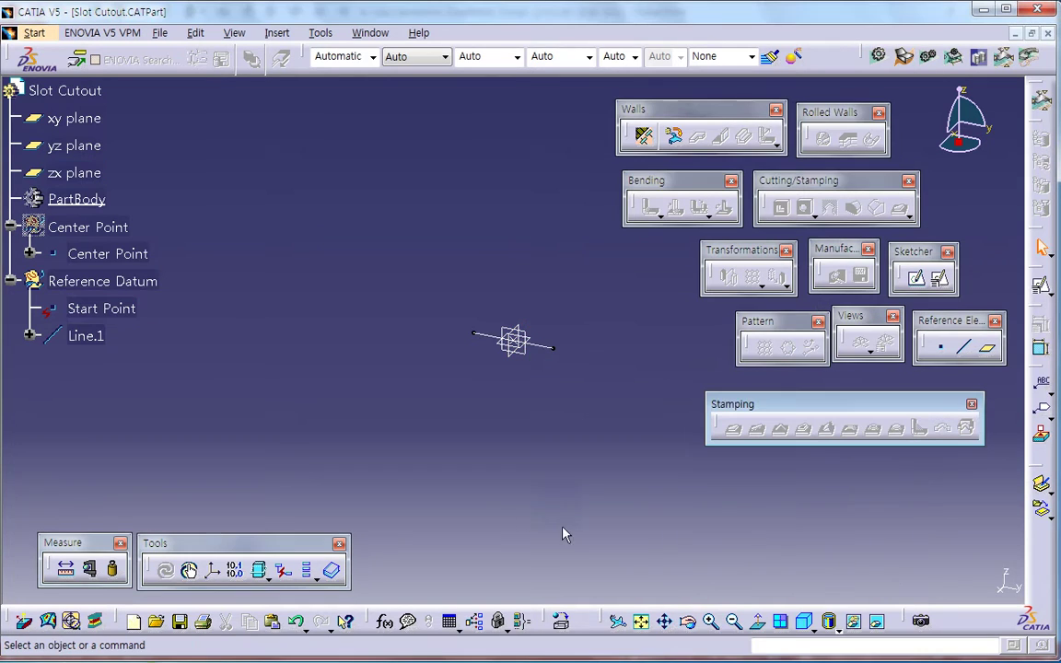
Isolate the line in the Reference Datum set so that it becomes a datum element.
right_click(83, 335)
click(140, 348)
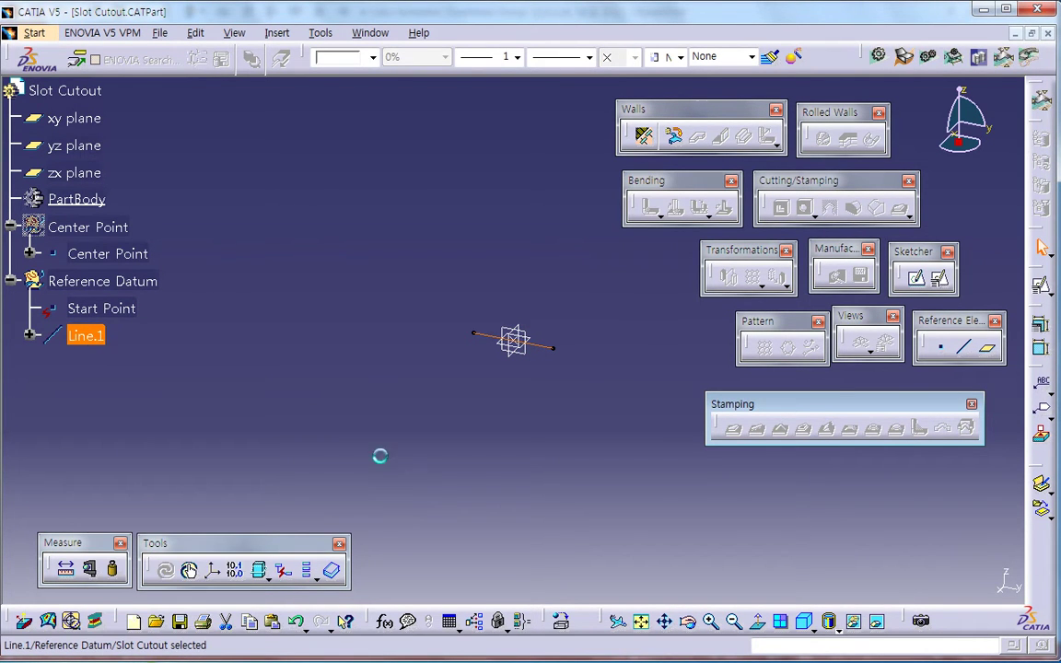
scroll(101, 253, up, 3)
right_click(92, 231)
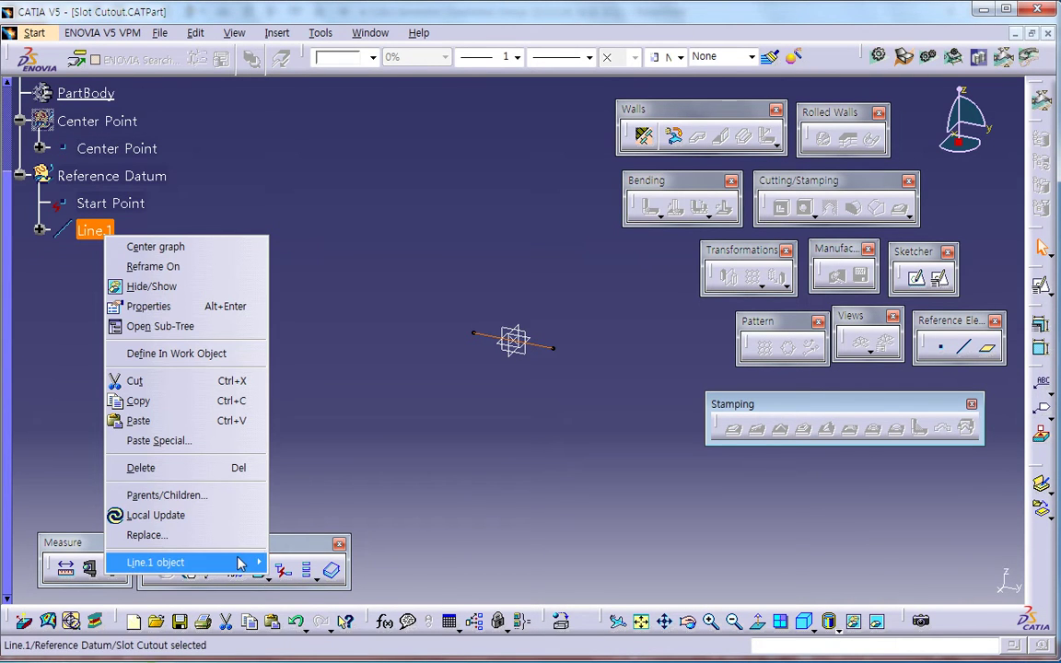
mouse_move(230, 561)
click(302, 610)
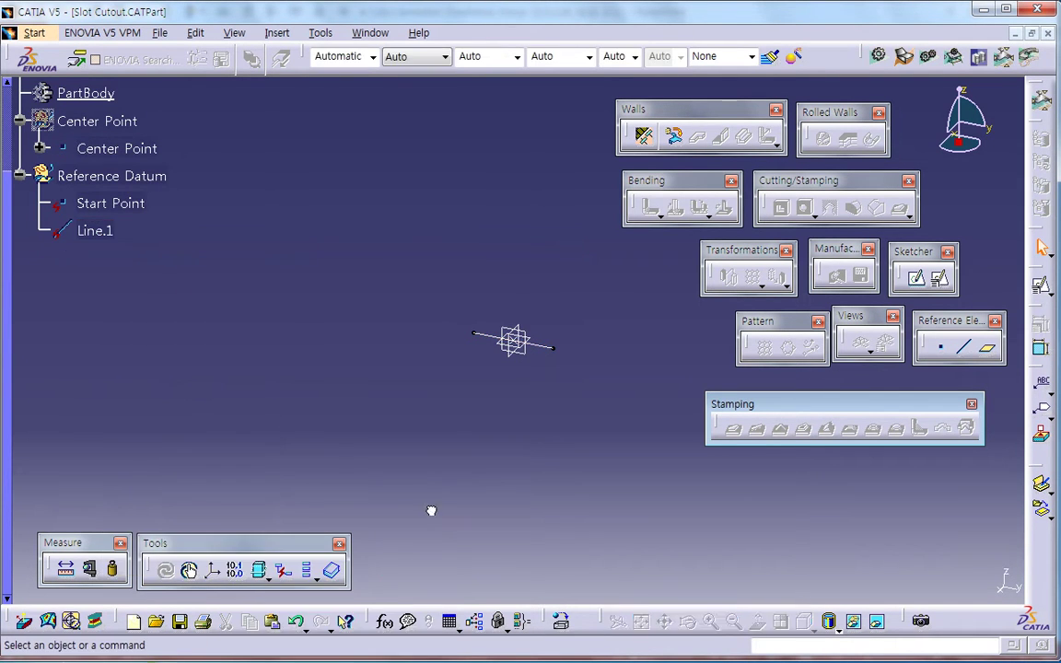
Rename the isolated line as Reference Direction.
click(95, 230)
key(alt+Return)
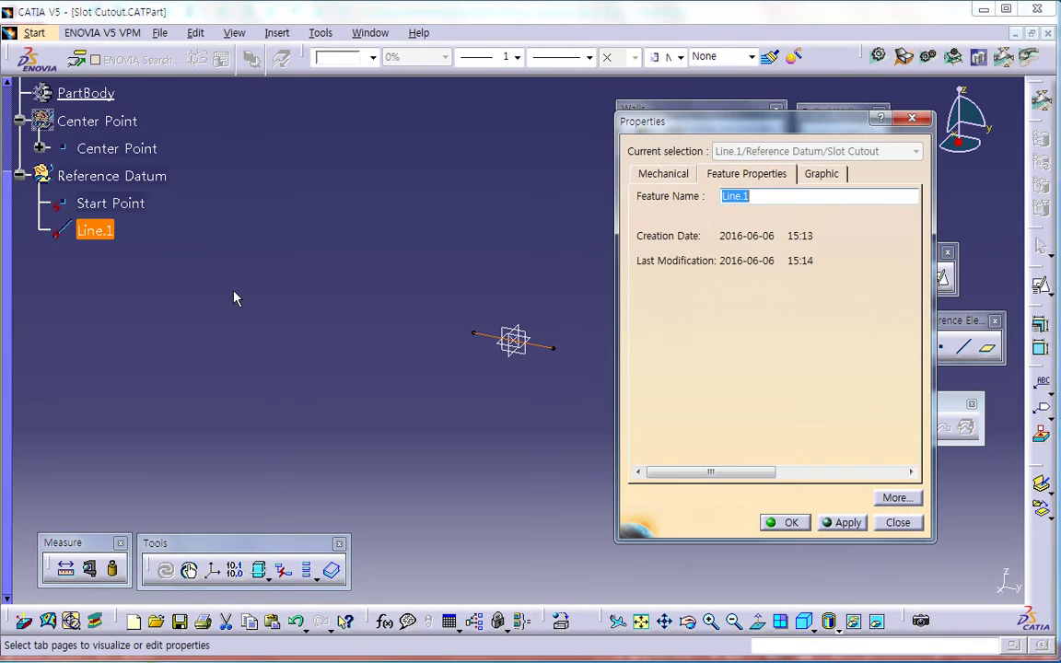
text(Reference Direction)
key(Return)
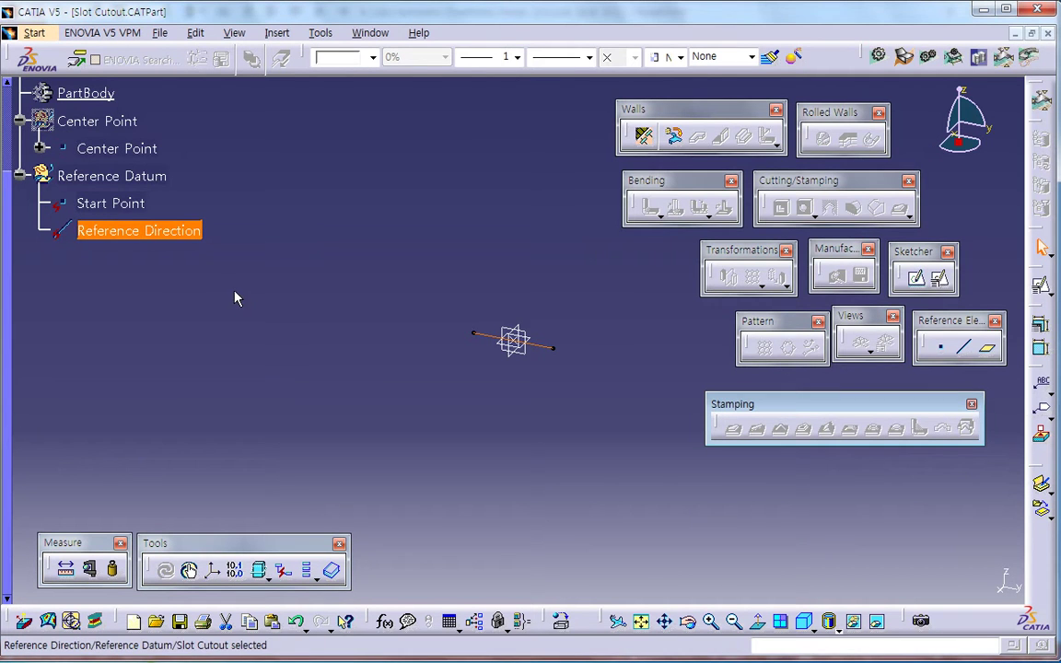
Format Start Point in the Reference Datum set with a yellow colour and a star-shaped point symbol.
click(236, 297)
click(111, 203)
click(608, 57)
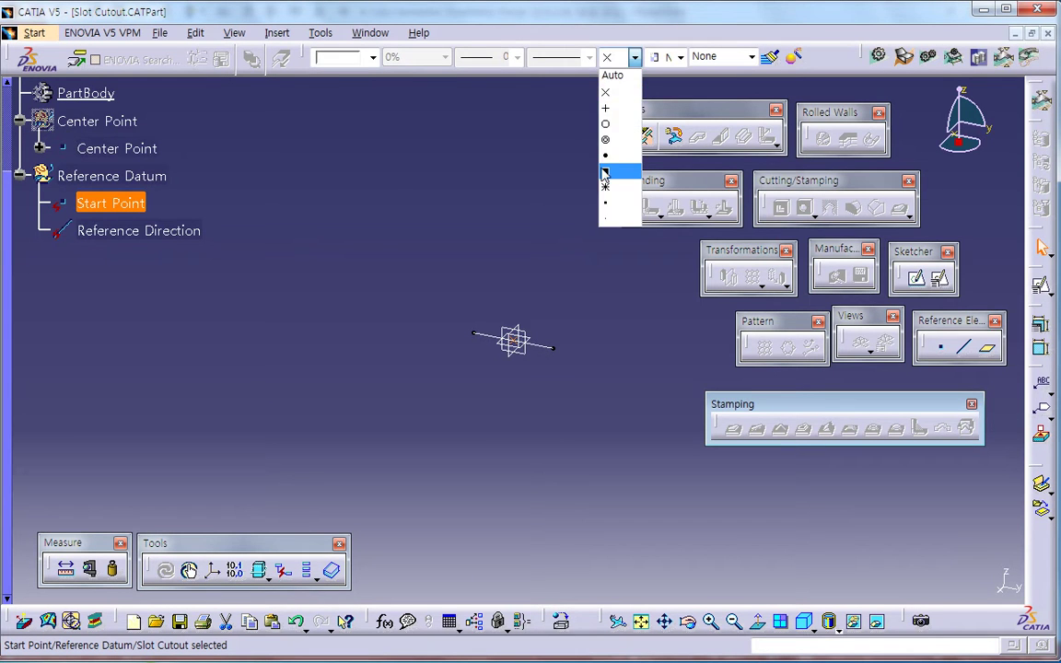
click(614, 172)
click(372, 58)
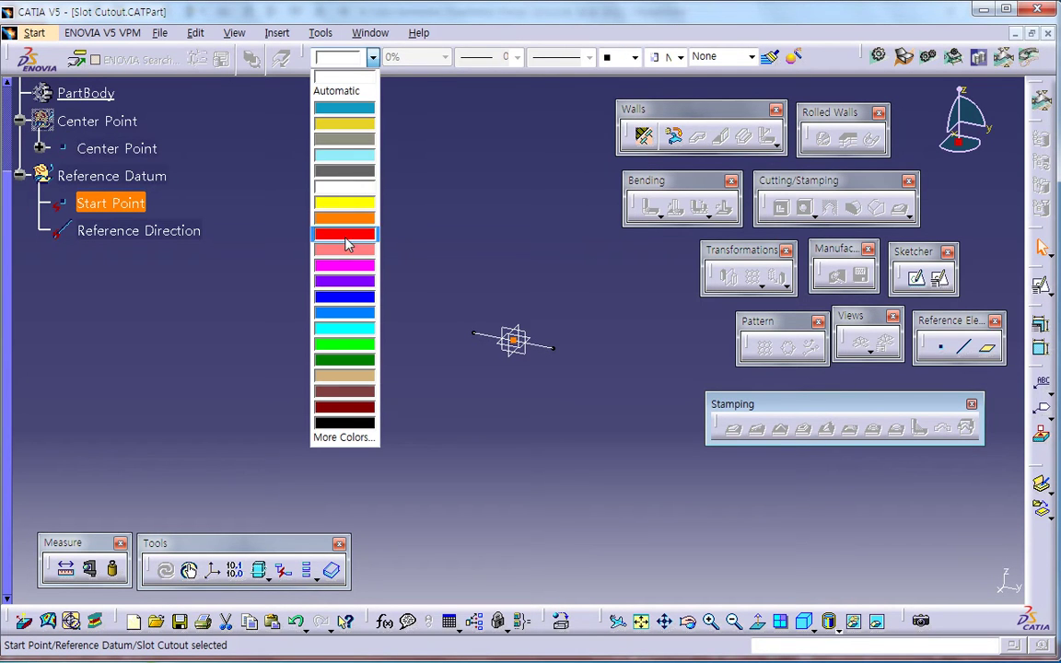
click(344, 202)
click(197, 212)
click(112, 206)
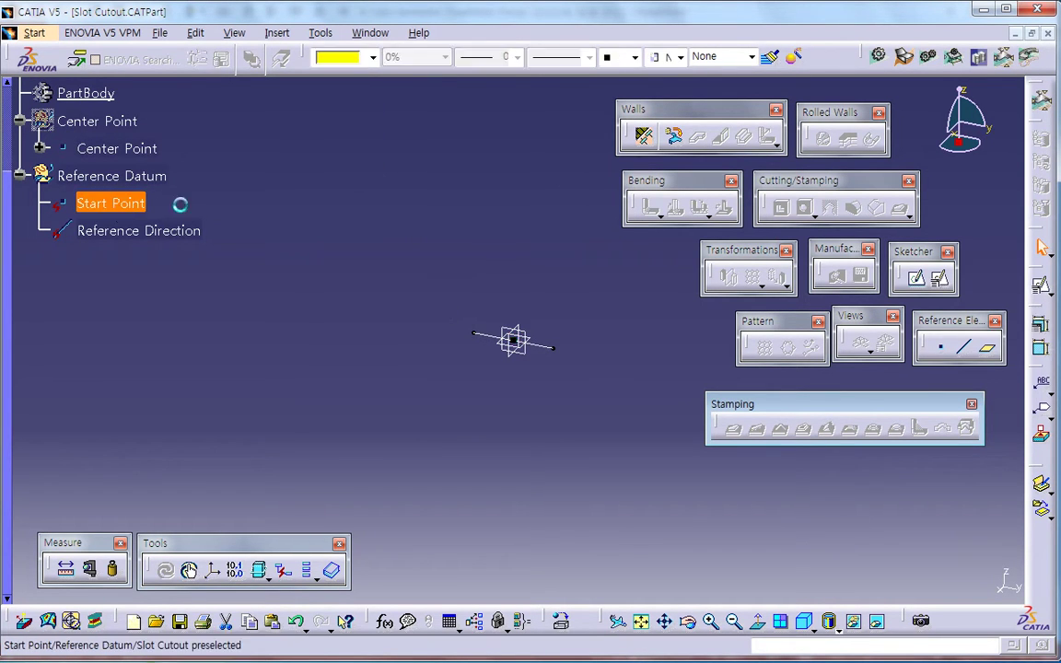
click(600, 57)
click(609, 184)
click(540, 263)
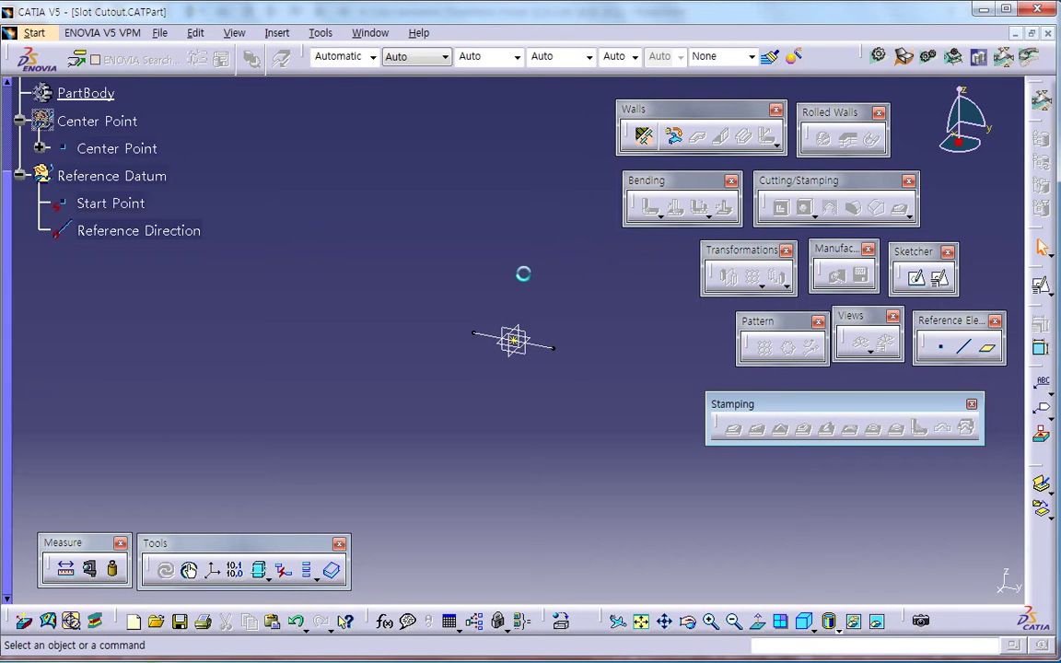
Create a history-free datum plane in the Reference Datum set, offset 0 mm from the xy plane.
middle_drag(412, 289, 402, 295)
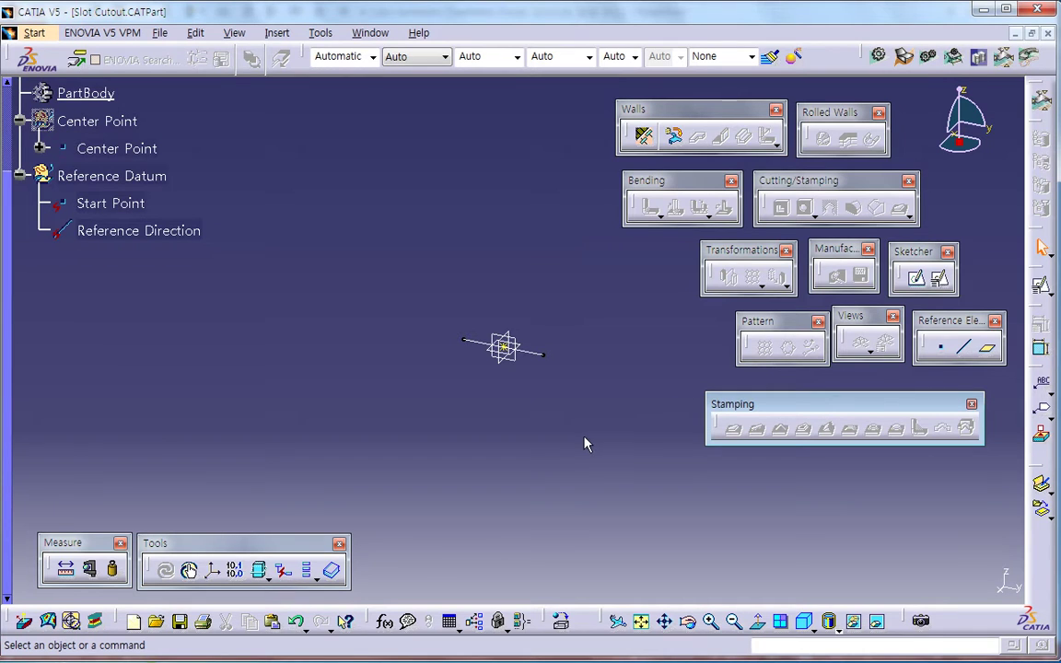
click(285, 571)
click(988, 351)
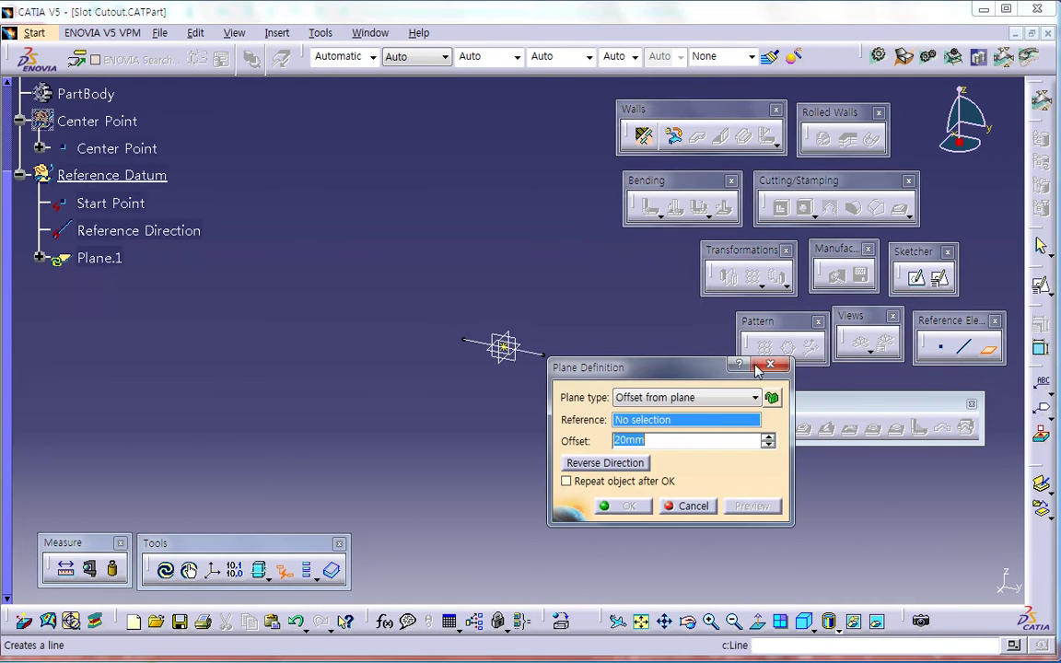
click(503, 347)
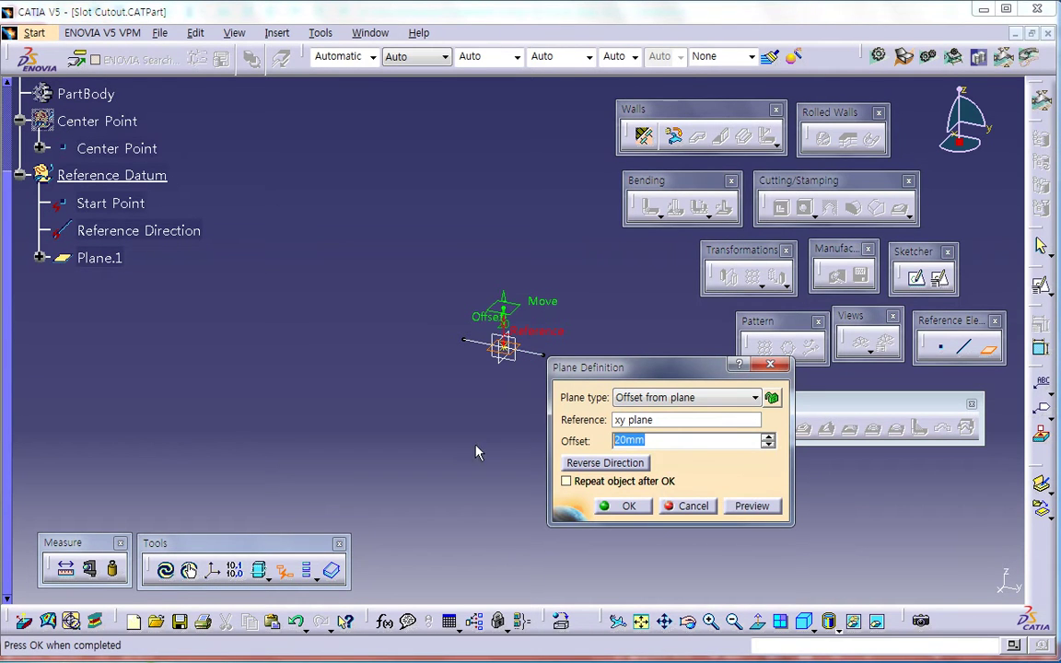
text(0)
key(Return)
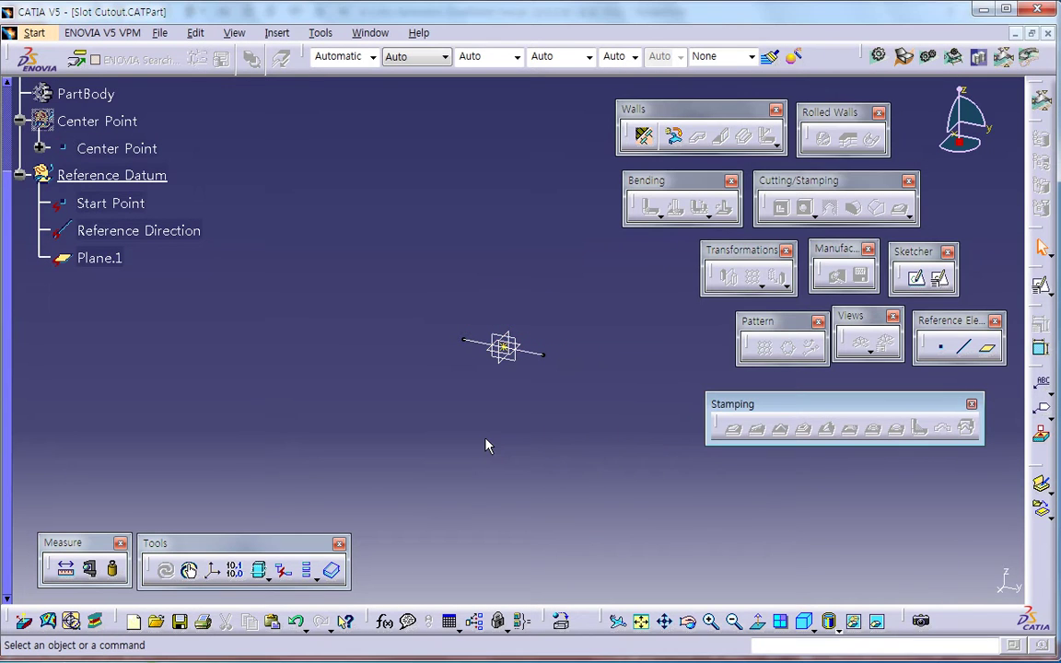
Rename the datum plane in the Reference Datum set as Reference Plane.
click(120, 262)
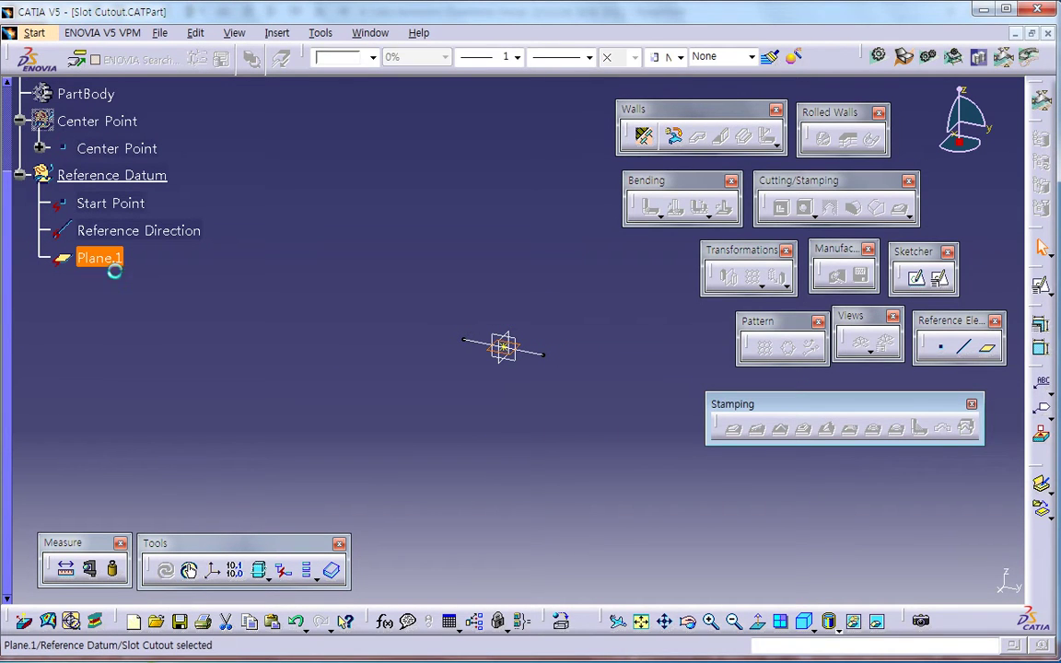
key(alt+Return)
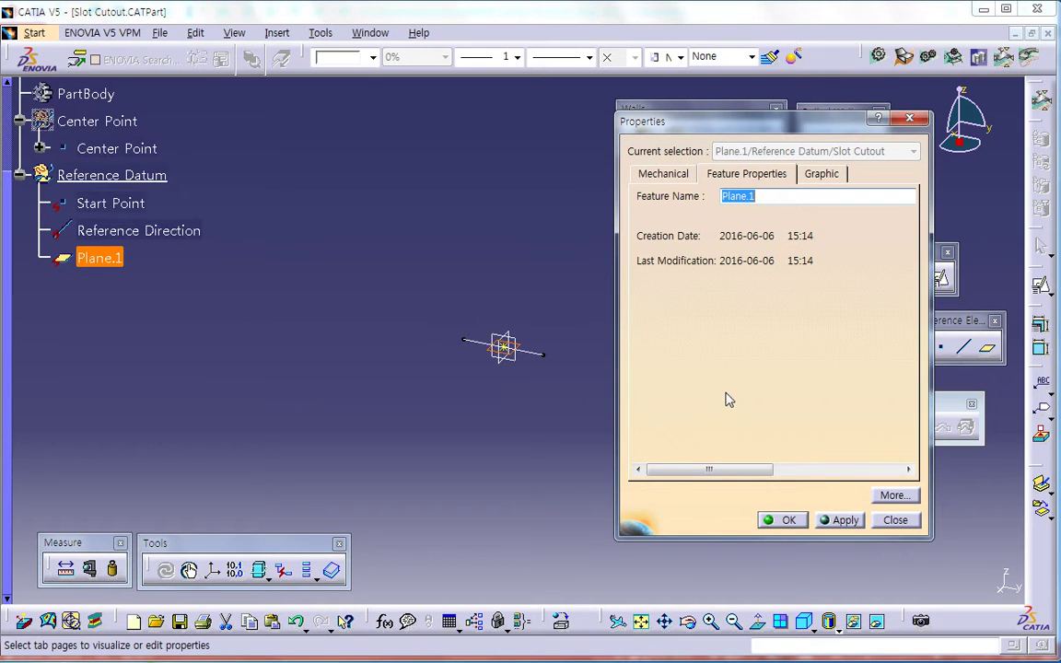
text(Reference)
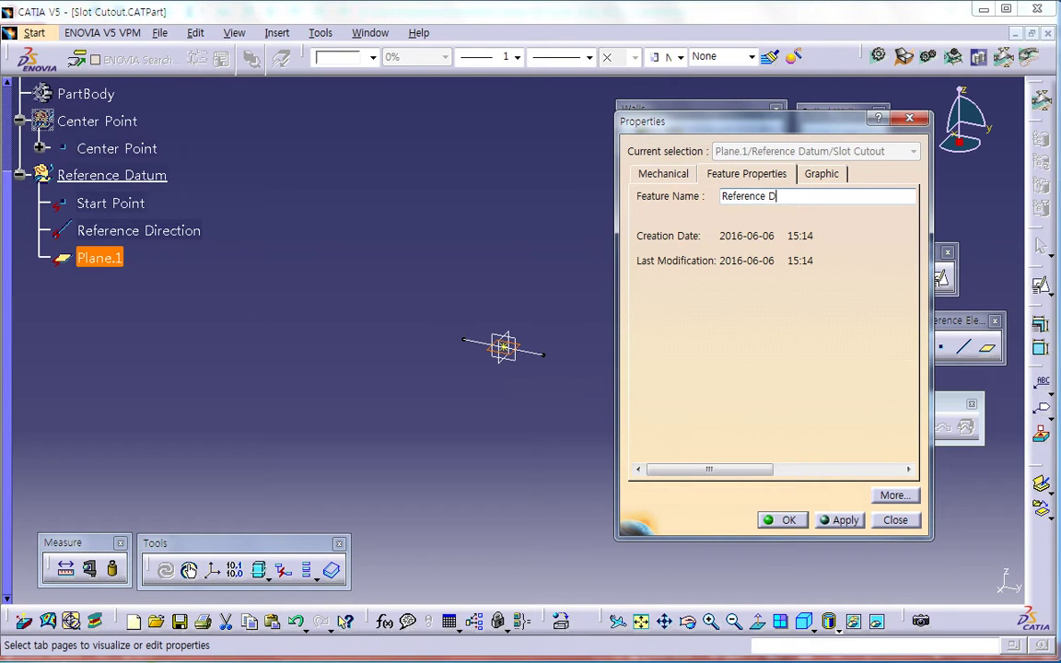
key(Return)
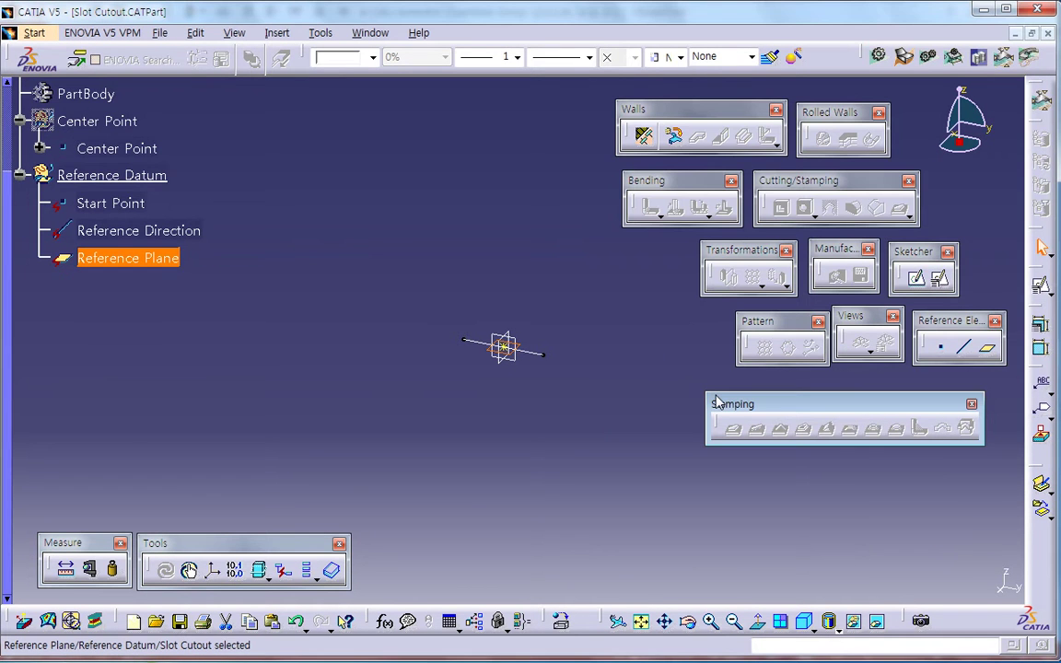
click(464, 438)
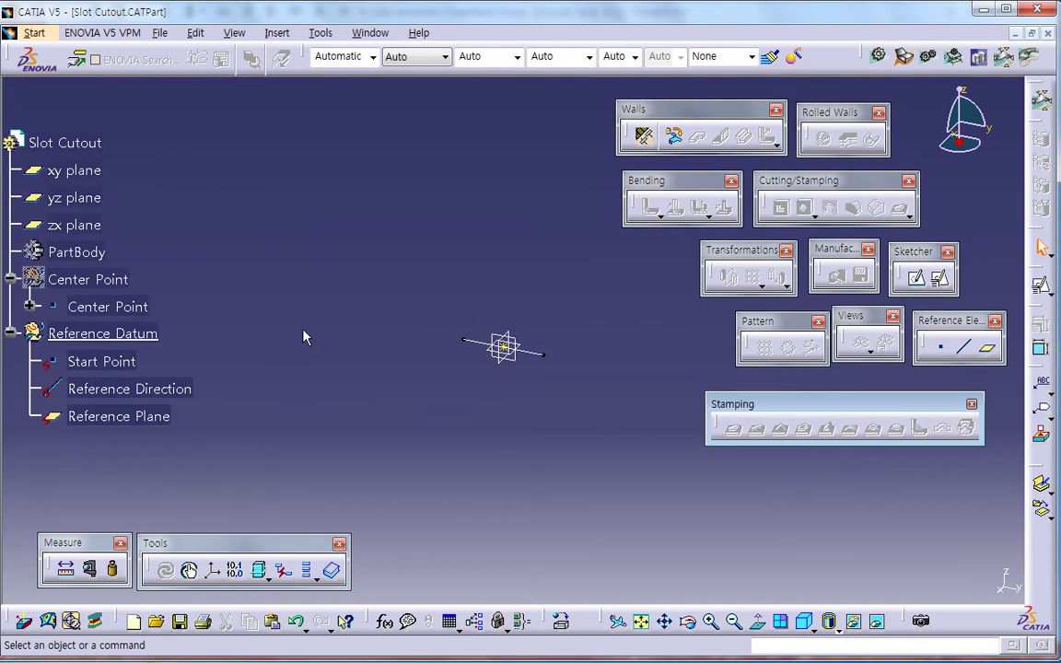
Hide the xy, yz and zx planes so that only the reference datum elements are displayed.
click(74, 225)
ctrl+click(74, 197)
ctrl+click(74, 170)
right_click(83, 172)
click(111, 201)
middle_drag(448, 371, 448, 337)
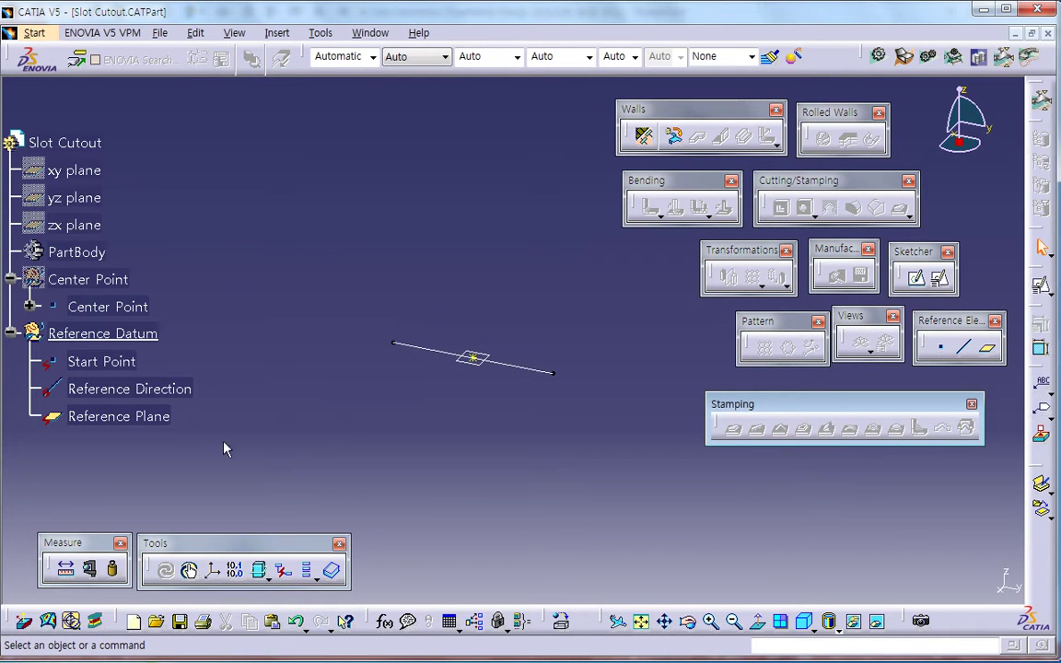
click(101, 361)
click(129, 389)
ctrl+click(122, 419)
click(266, 444)
Define PartBody as the in-work object.
right_click(83, 251)
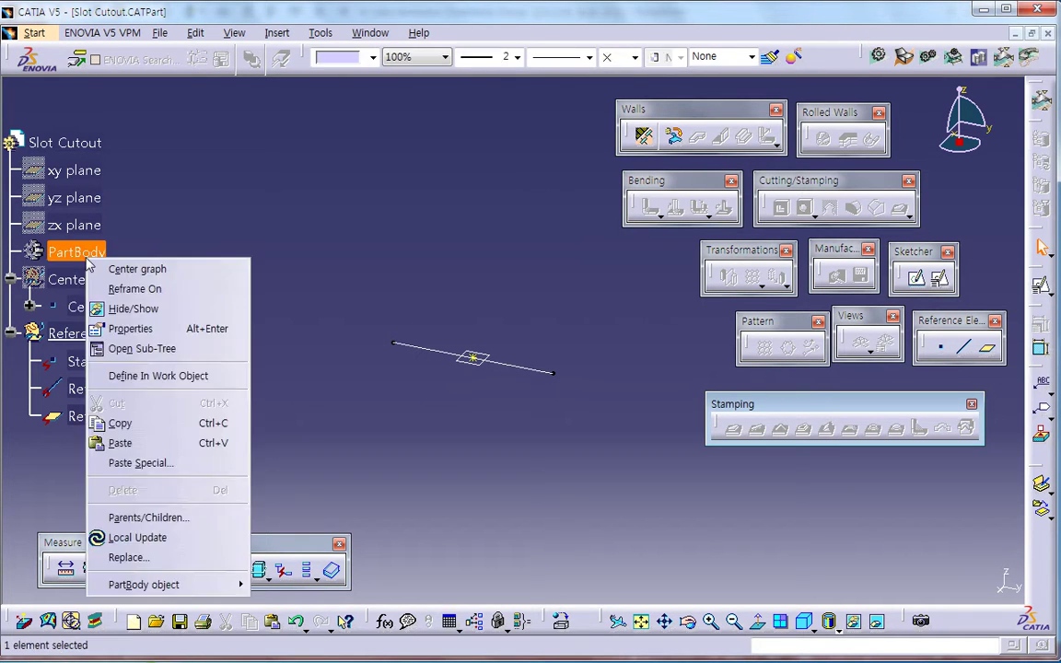
click(138, 346)
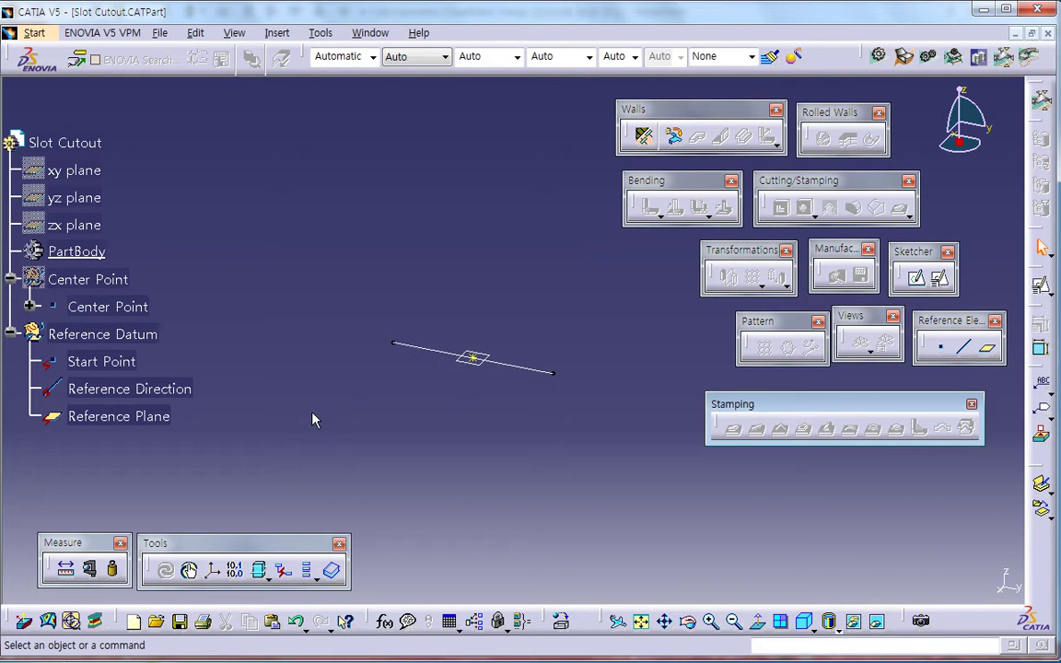
middle_drag(431, 415, 369, 451)
middle_drag(490, 434, 402, 506)
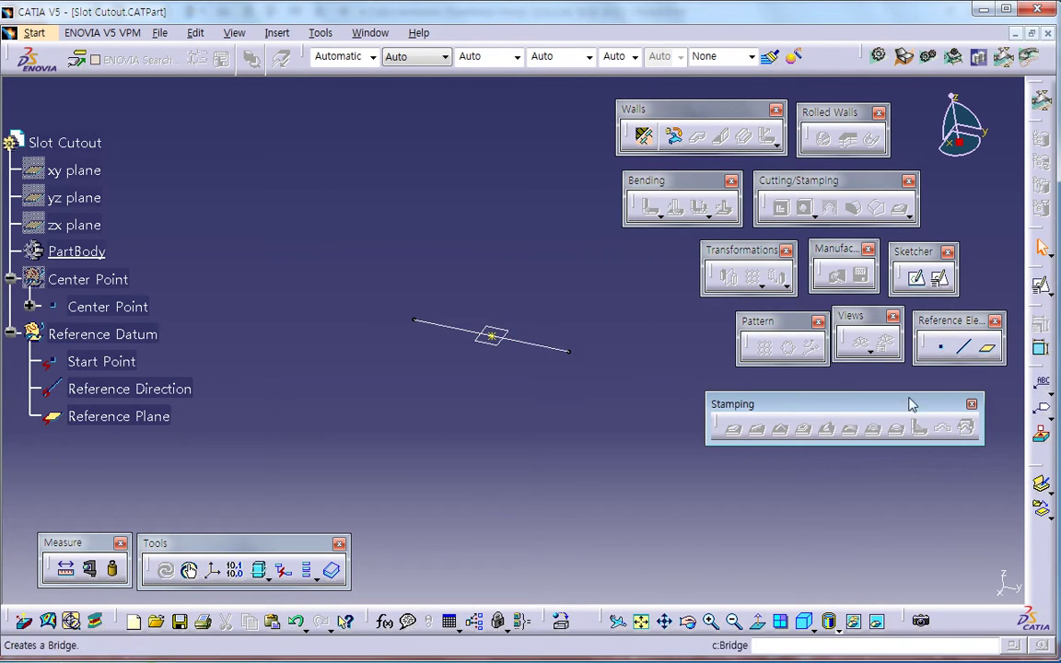
Start a positioned sketch on Reference Plane, with its origin projected from Start Point and the H direction parallel to Reference Direction.
click(939, 278)
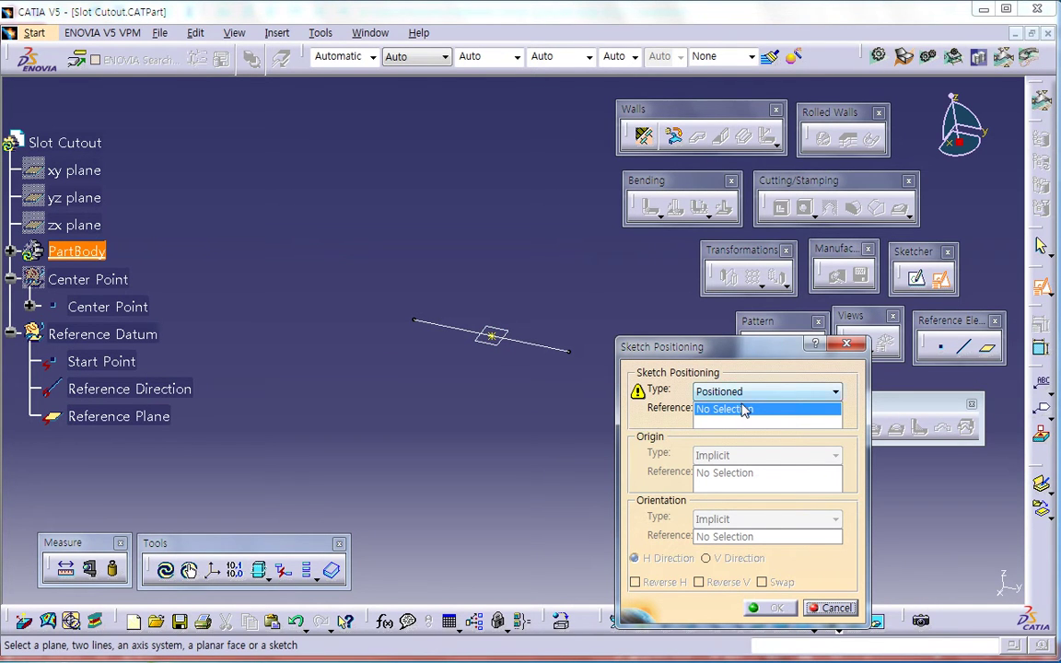
click(506, 357)
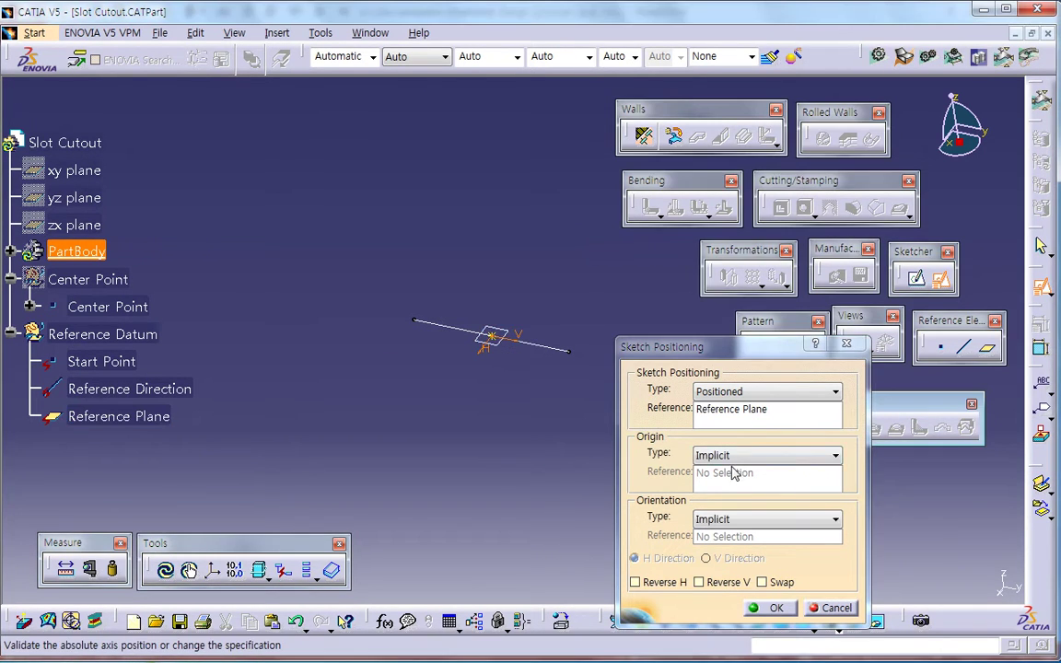
click(767, 455)
click(727, 495)
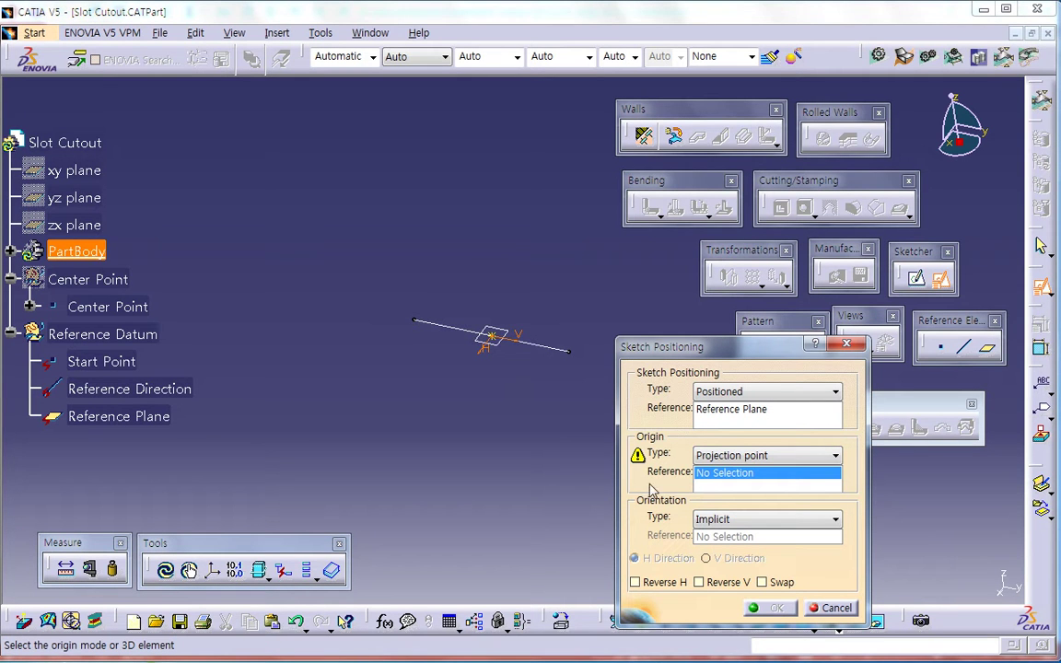
click(505, 340)
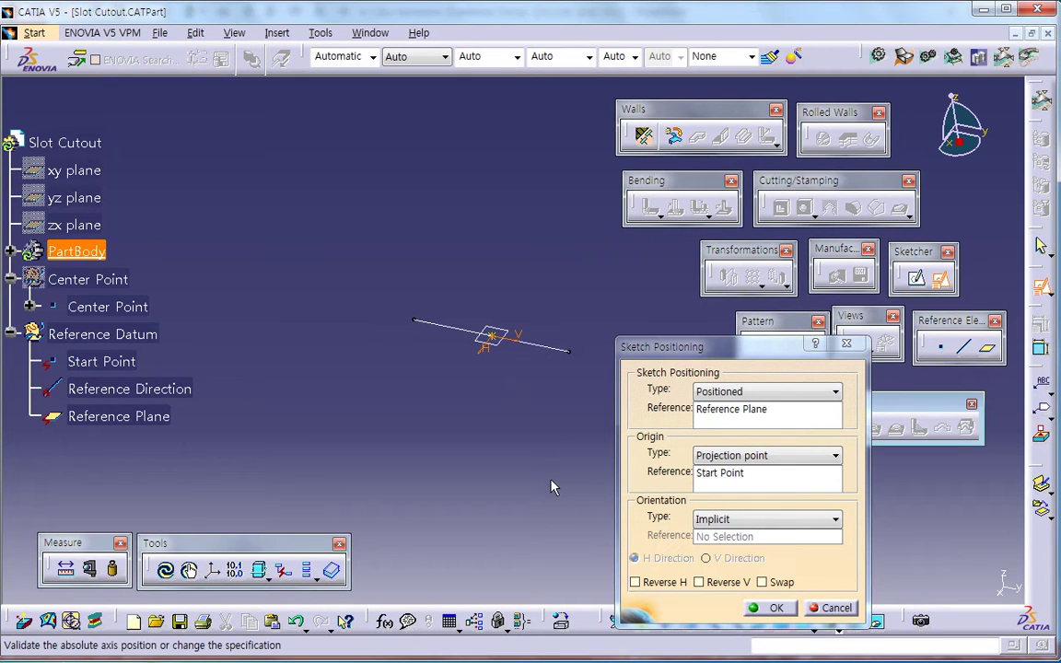
click(732, 519)
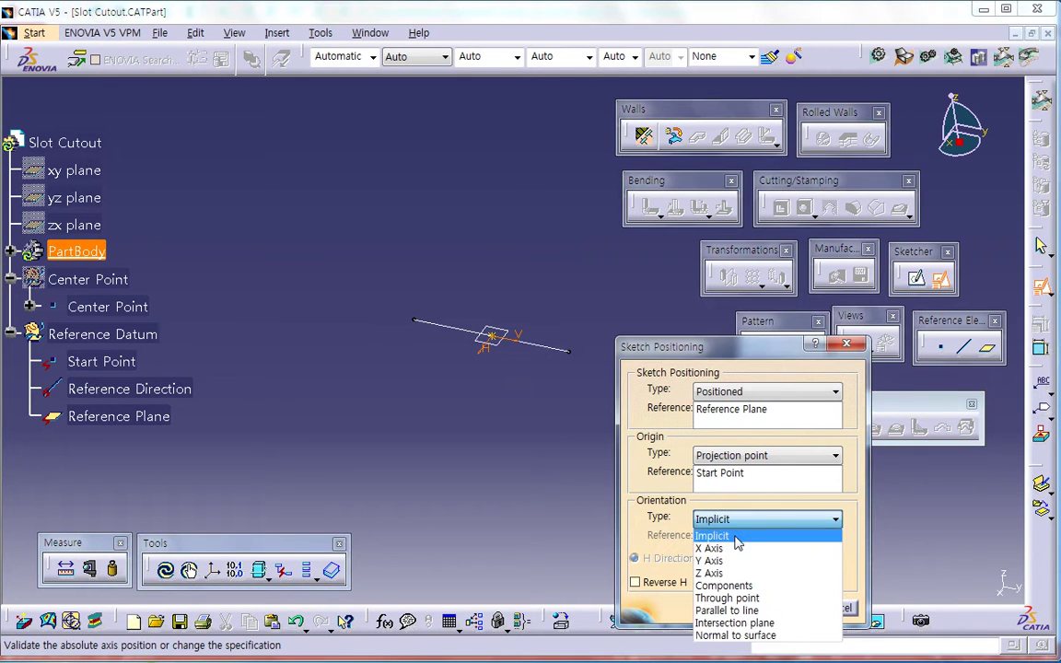
click(741, 611)
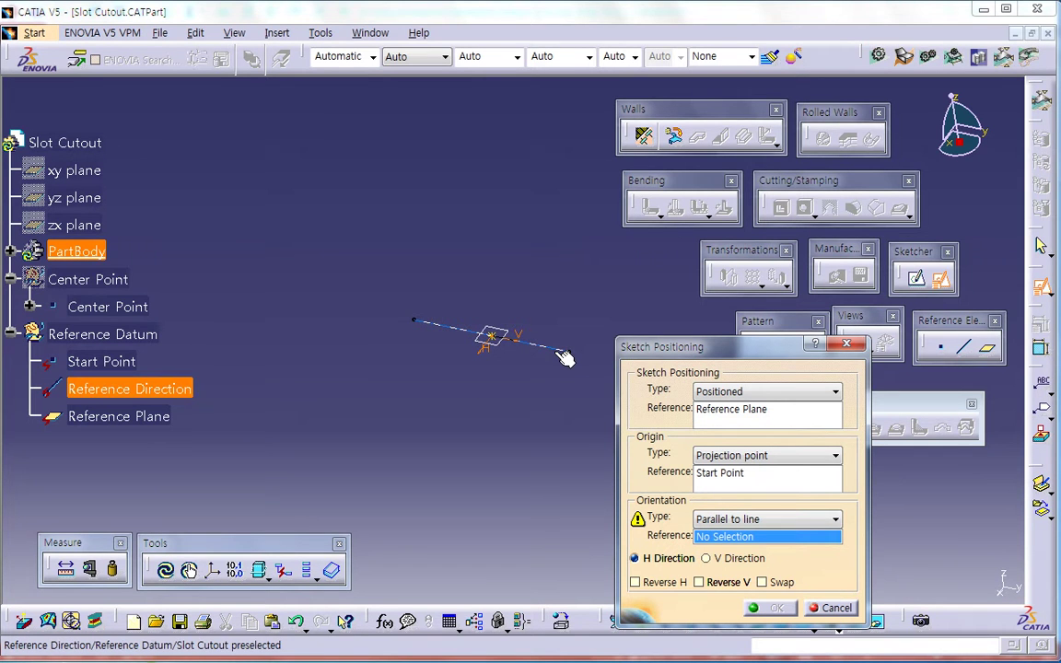
click(564, 355)
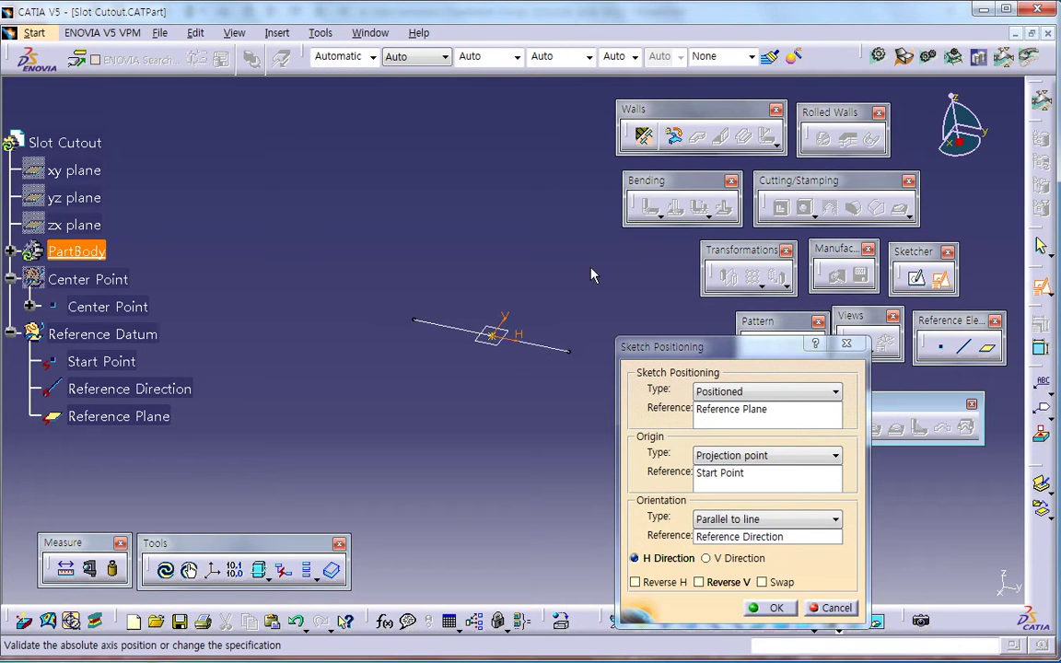
click(776, 608)
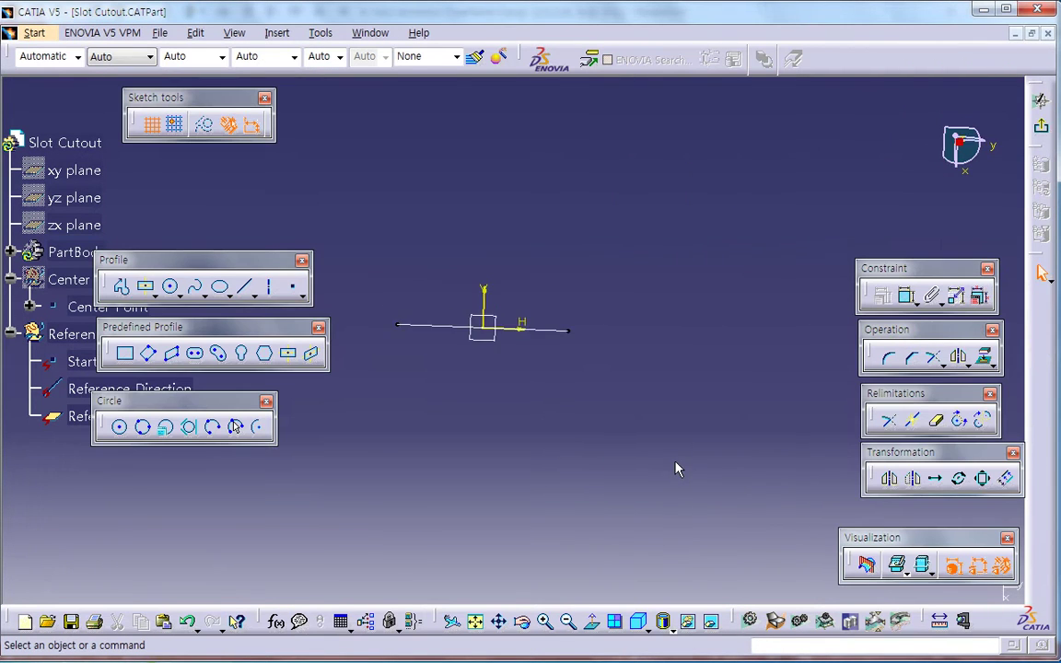
Sketch a centered rectangle about 67 mm high around the sketch origin.
click(288, 353)
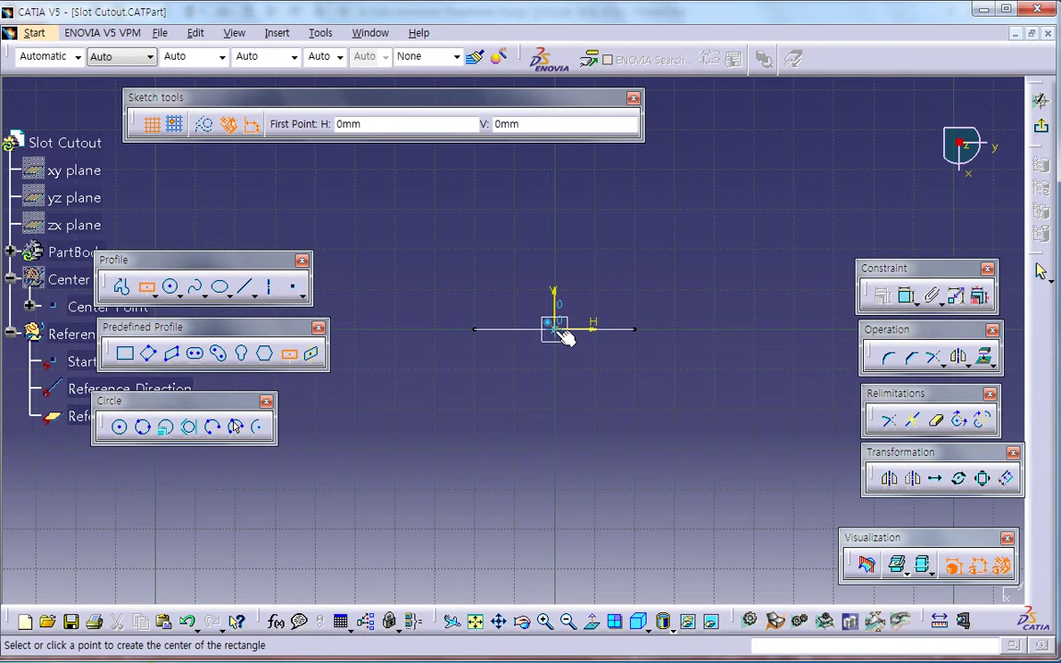
click(555, 329)
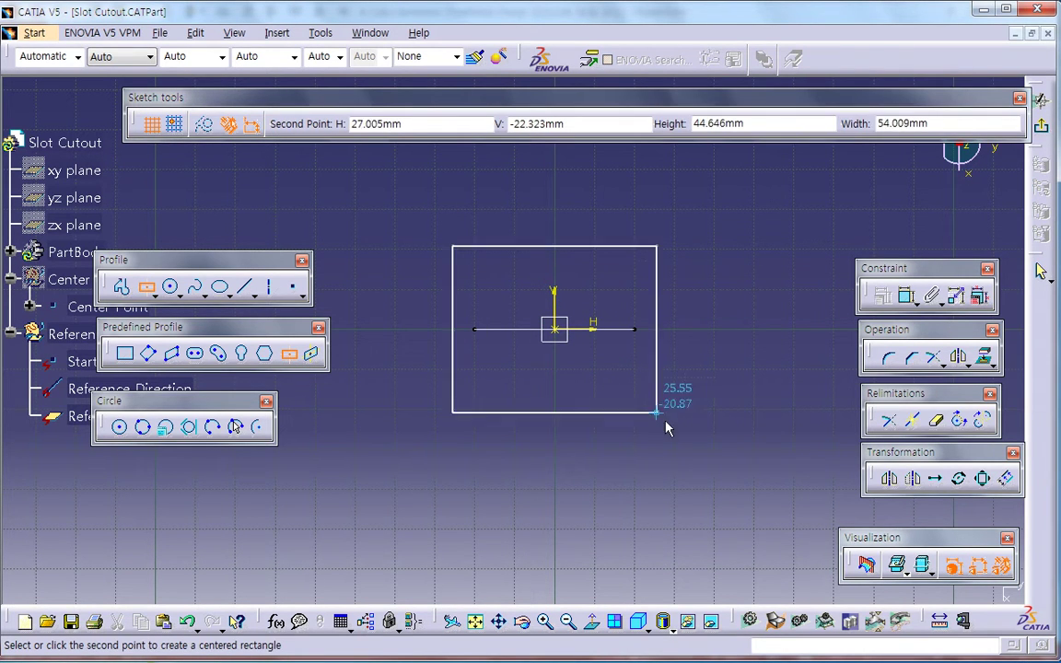
click(698, 464)
Constrain the rectangle's horizontal width to 50 mm.
click(905, 295)
click(599, 464)
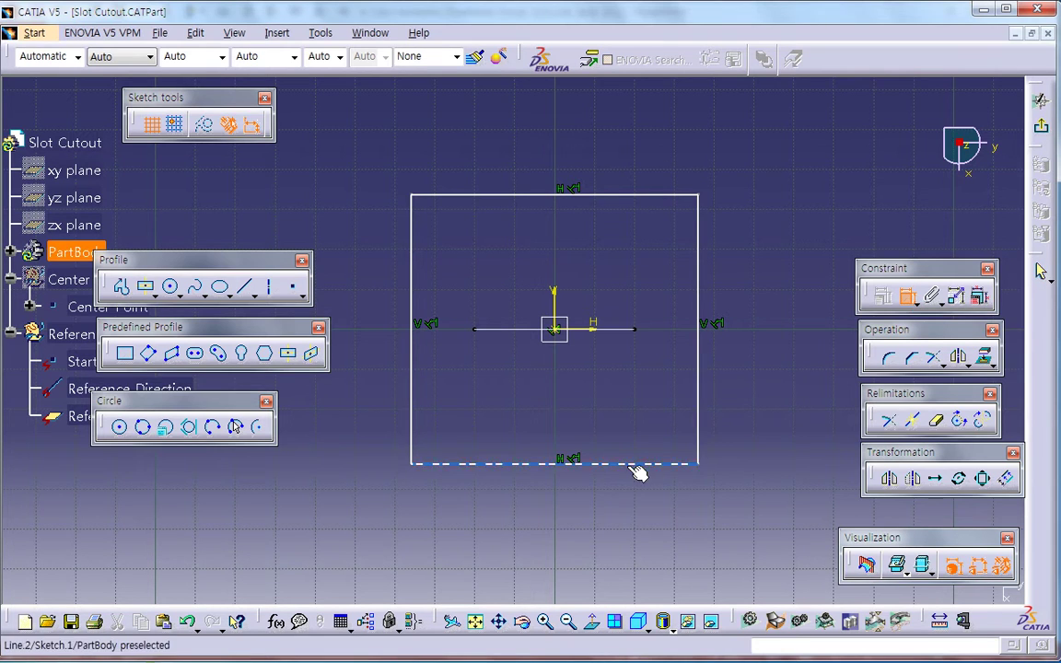
double_click(560, 503)
text(50)
key(Return)
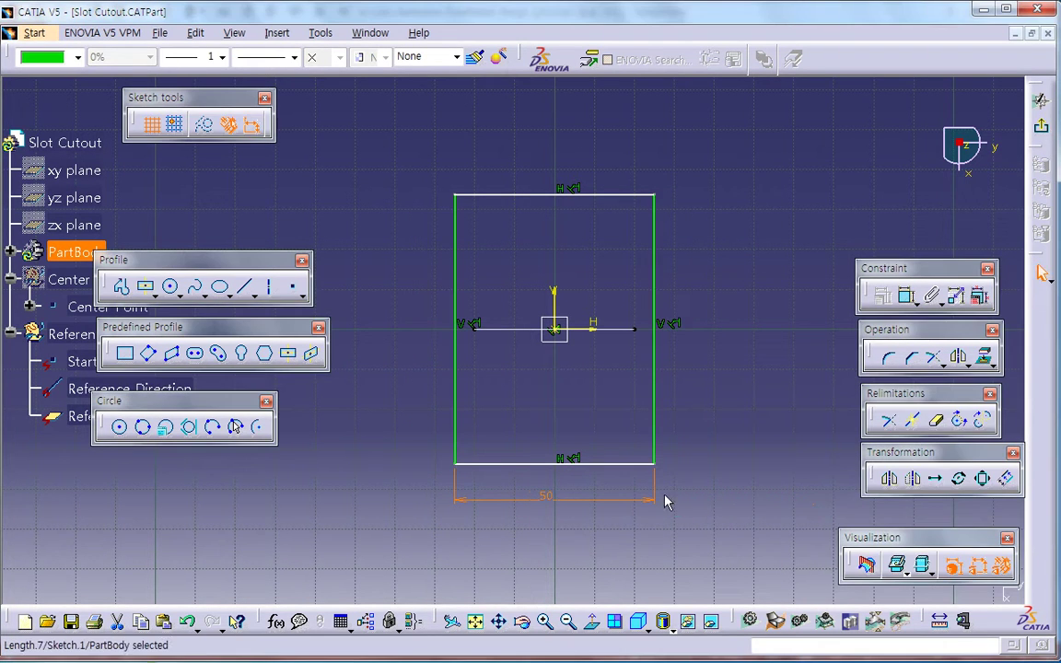
Constrain the rectangle's vertical height to 50 mm.
click(905, 294)
click(656, 385)
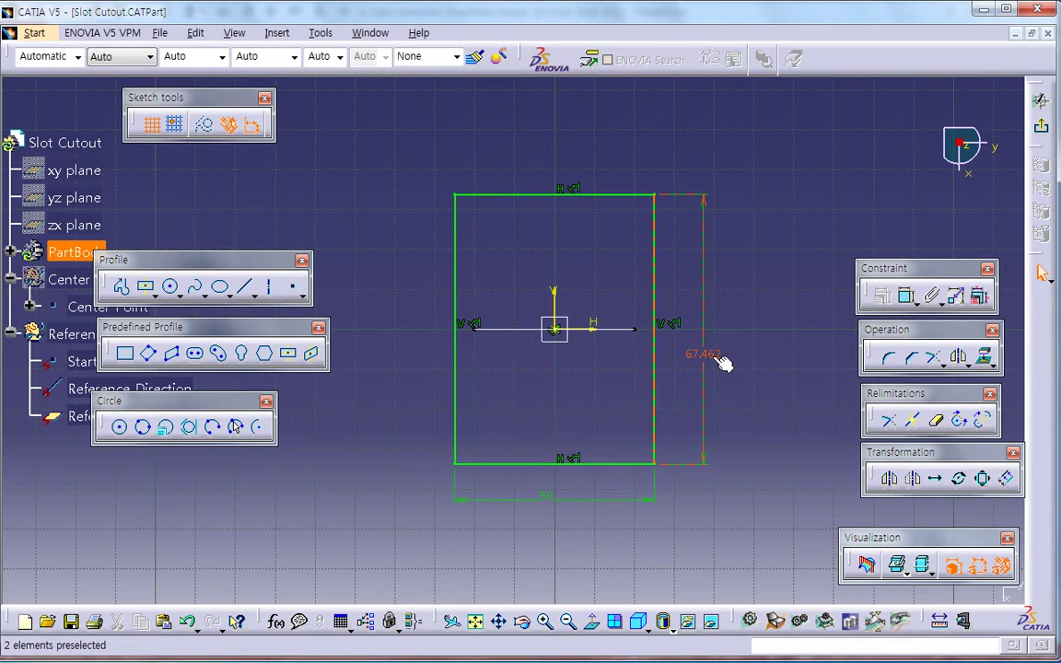
double_click(720, 370)
text(50)
key(Return)
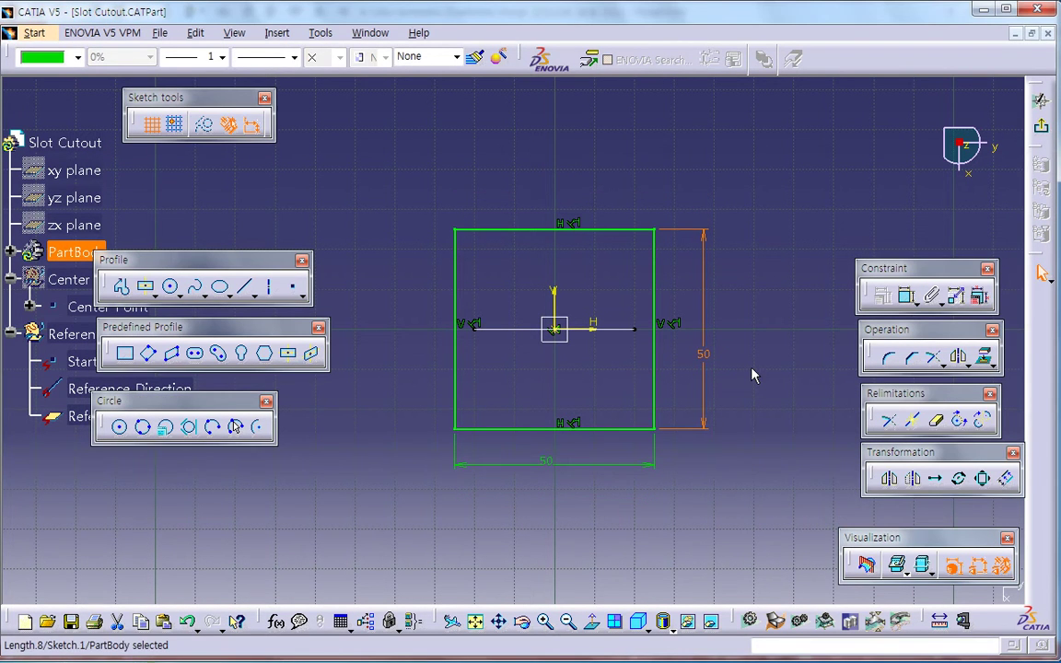
click(751, 375)
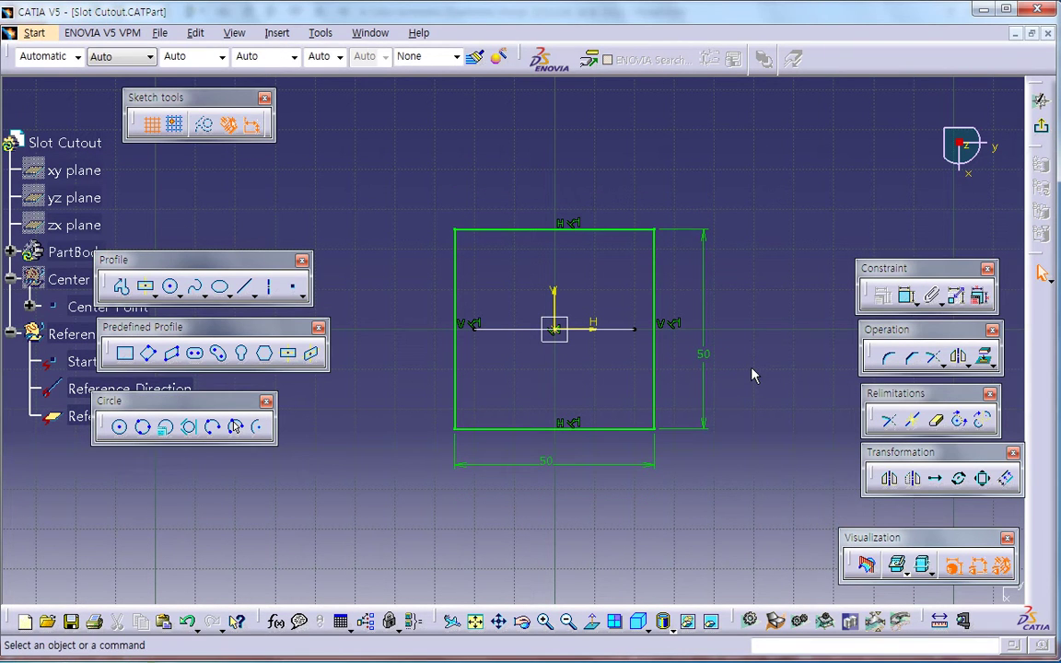
Set the centered rectangle's horizontal width to 100 mm.
double_click(549, 471)
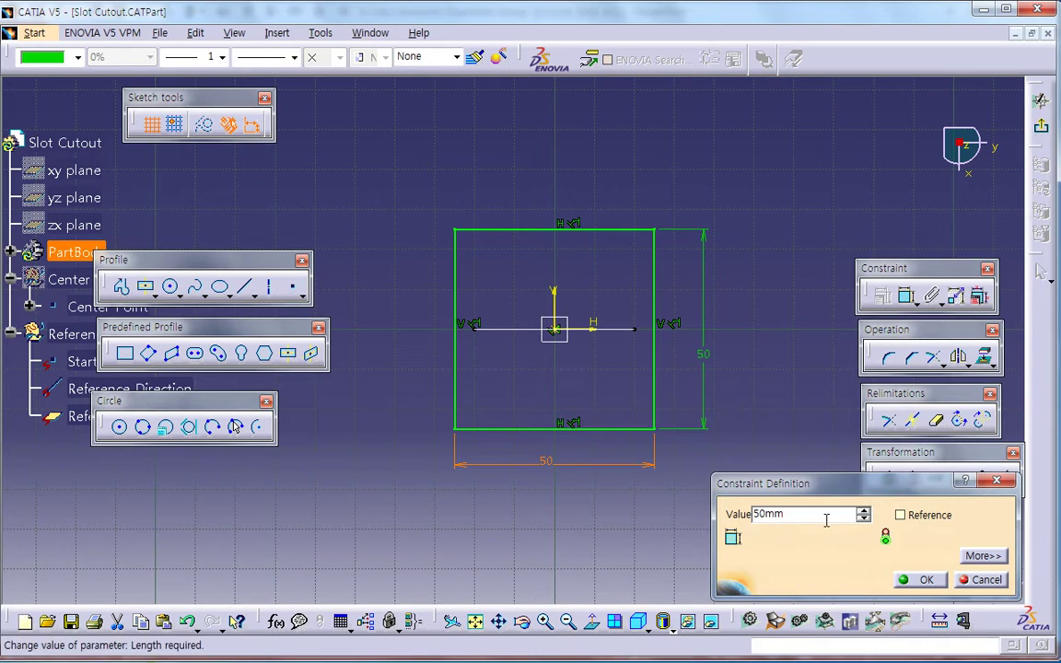
drag(829, 514, 703, 516)
text(100mm)
key(Return)
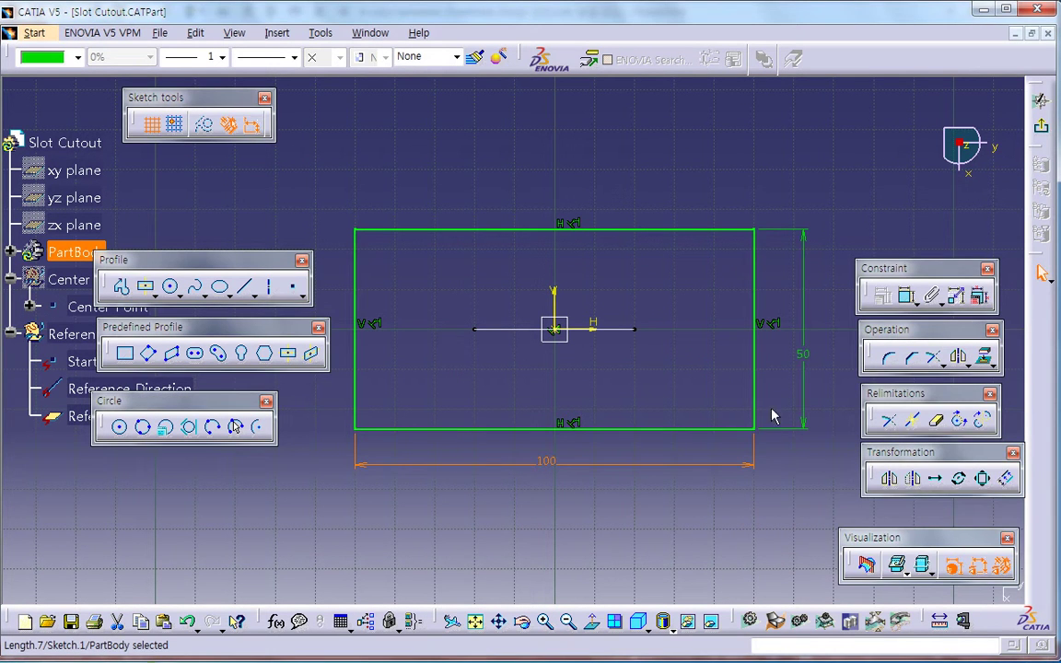
Set the rectangle's vertical height to 100 mm and exit the sketch.
double_click(805, 361)
text(100mm)
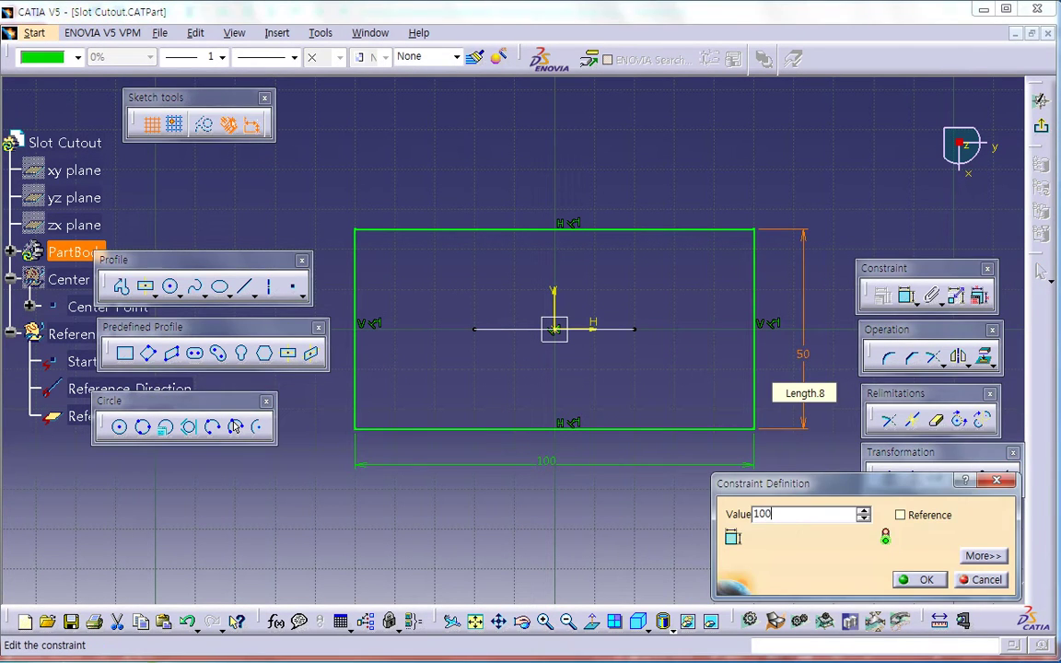
key(Return)
mouse_move(705, 378)
middle_down()
mouse_move(715, 415)
mouse_move(822, 471)
middle_up()
click(822, 471)
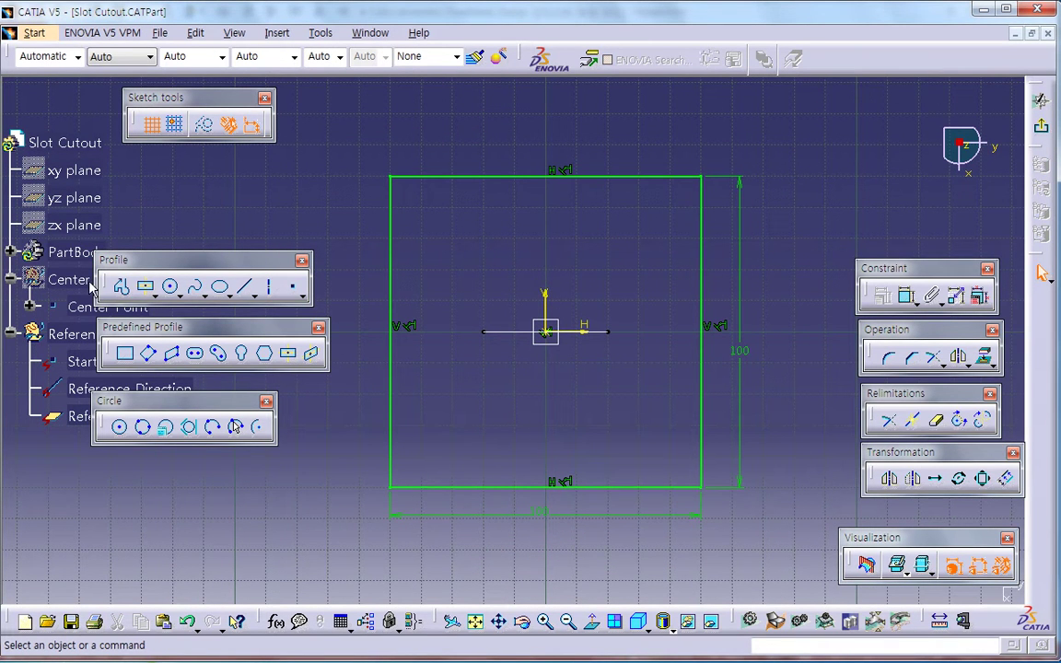
middle_drag(608, 440, 604, 451)
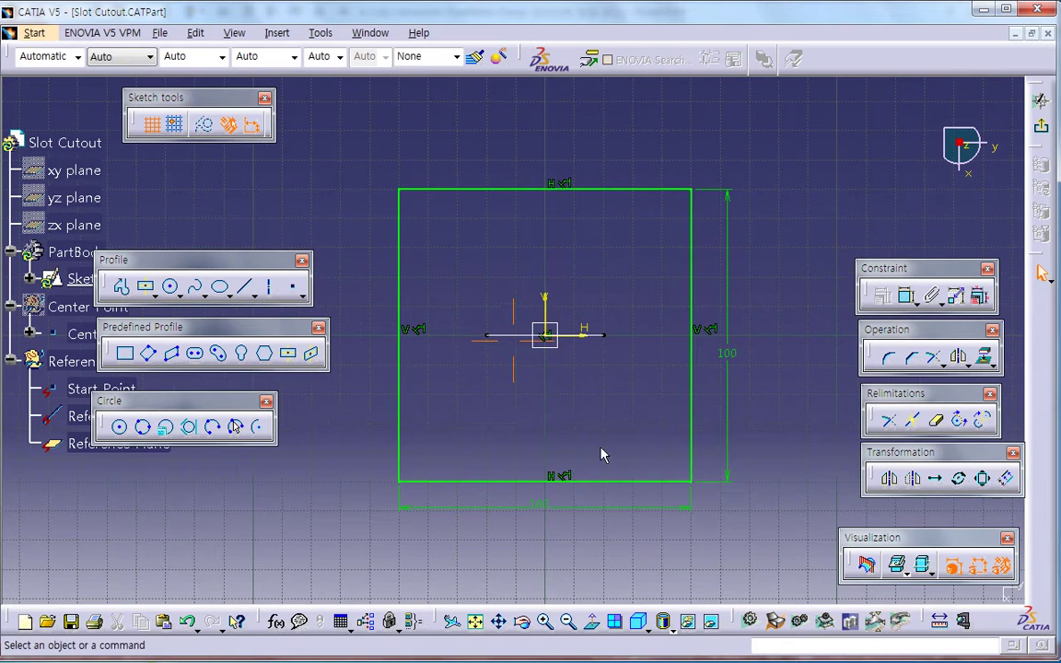
click(1042, 130)
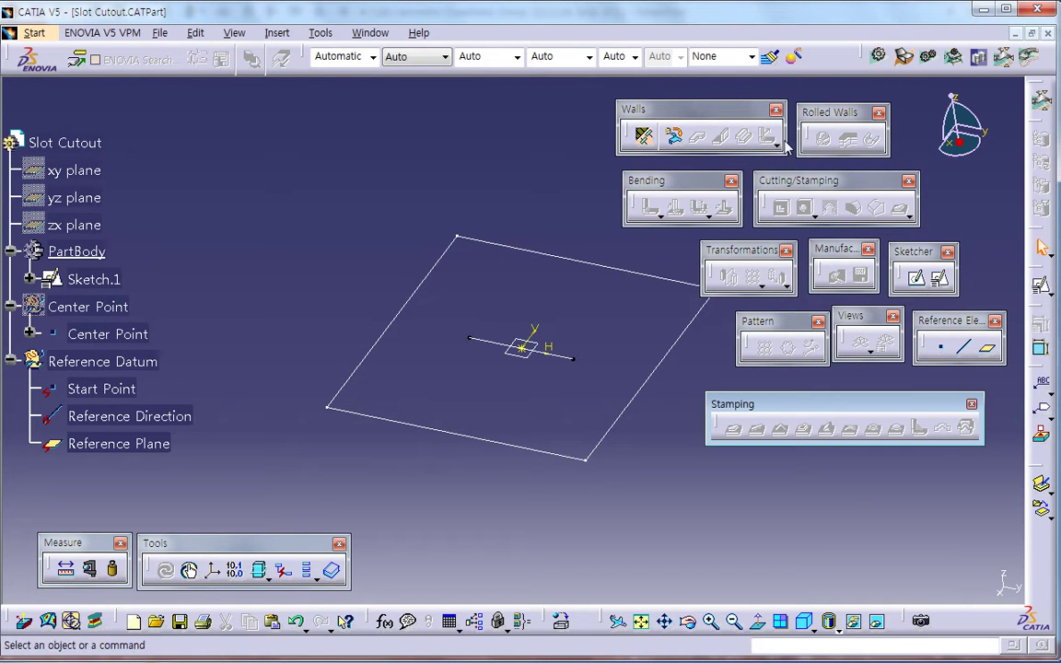
Switch to Part Design and pad the square sketch to a length of 2 mm.
click(878, 57)
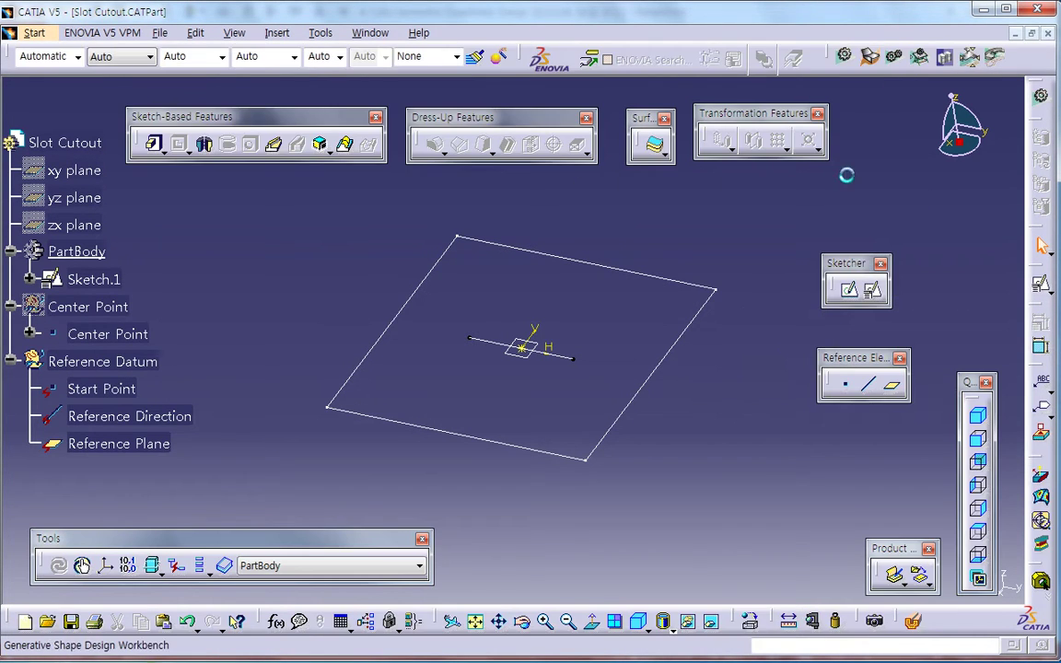
click(152, 143)
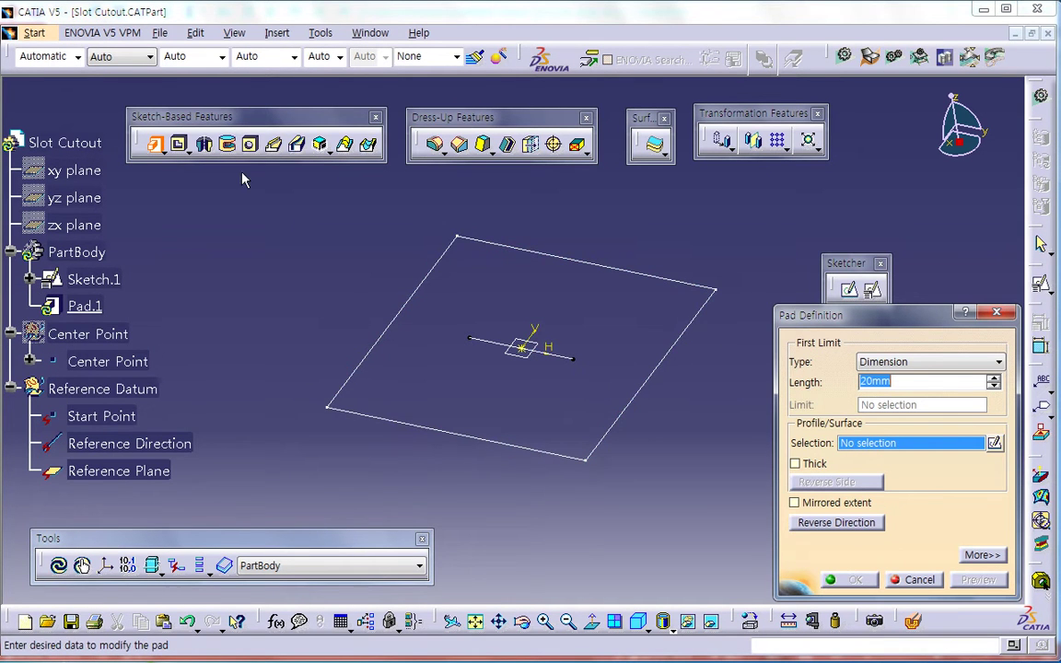
click(580, 462)
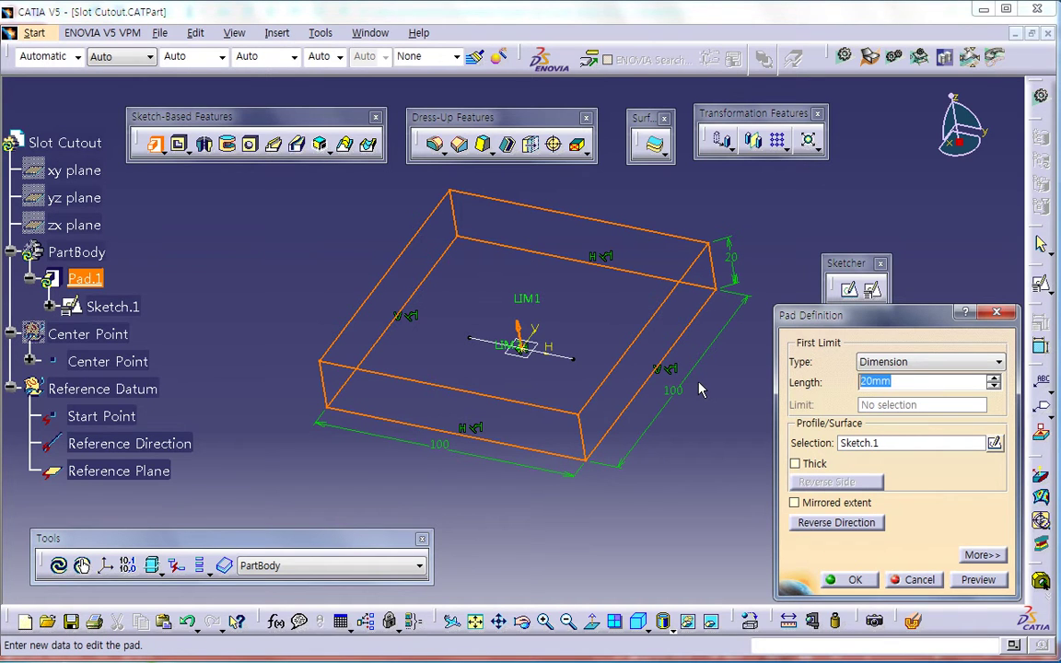
text(2)
key(Return)
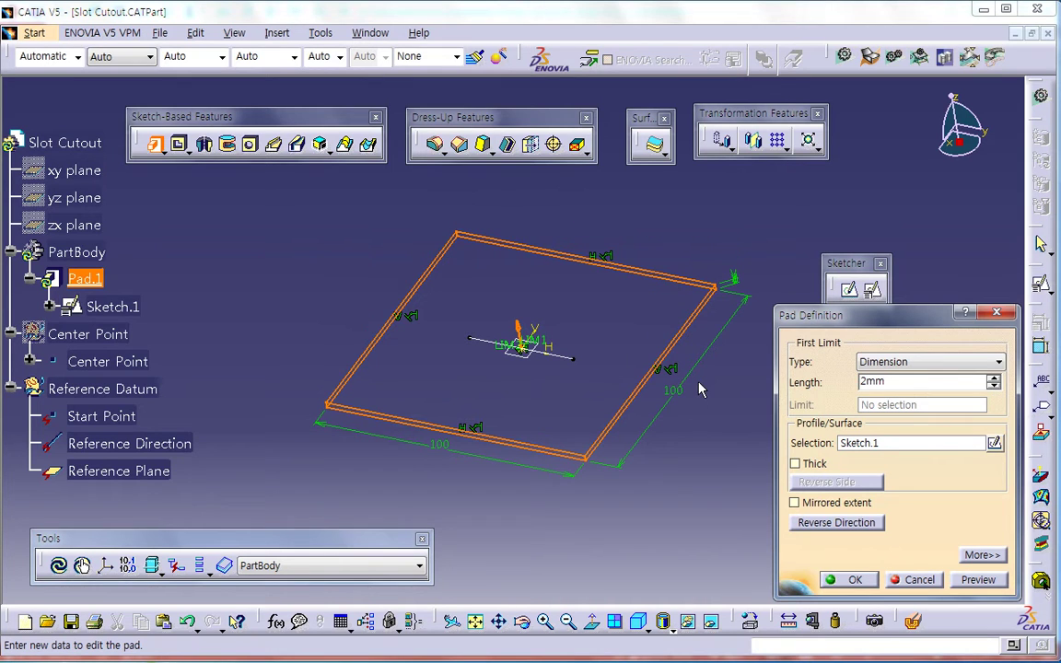
click(851, 580)
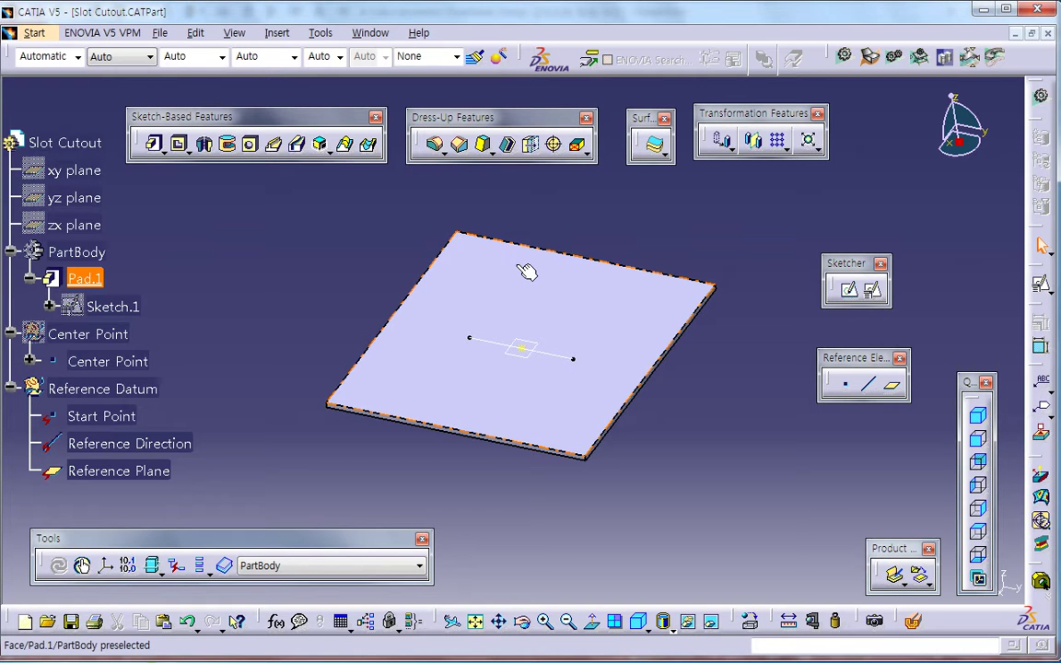
click(116, 311)
click(168, 312)
click(84, 281)
click(234, 311)
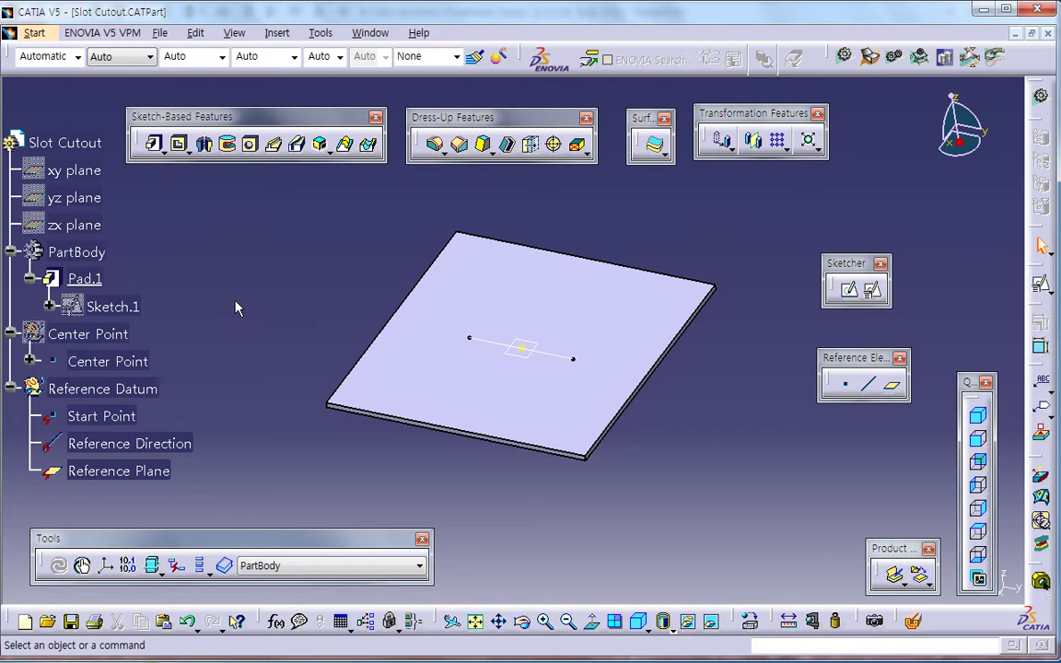
Start another positioned sketch on Reference Plane, with its origin projected from Start Point and the H direction parallel to Reference Direction.
middle_drag(711, 443, 712, 443)
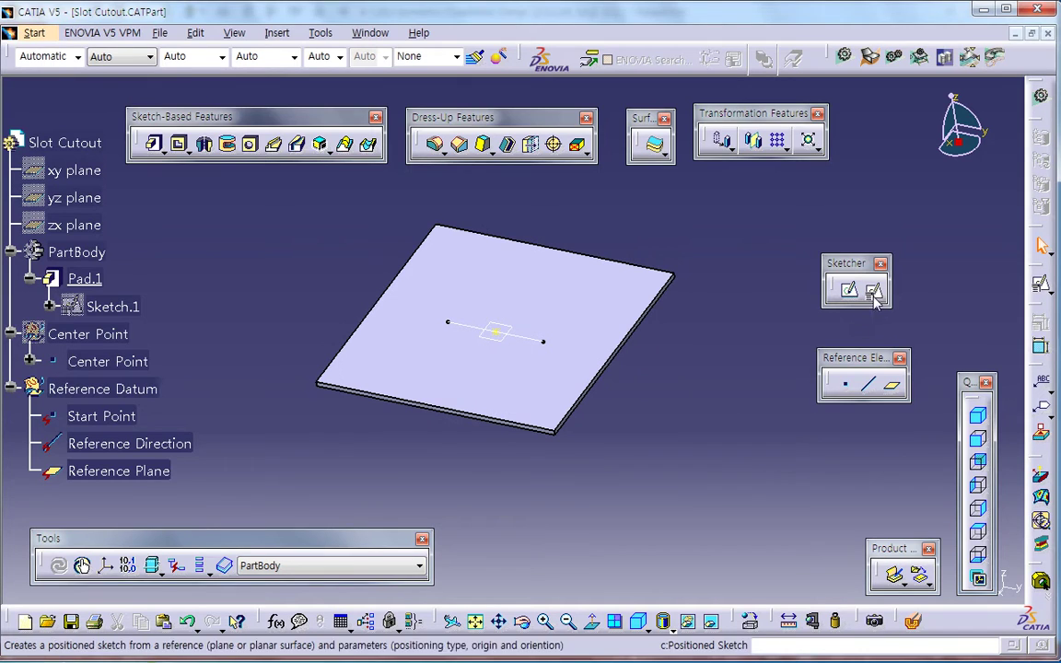
click(872, 290)
drag(762, 356, 794, 309)
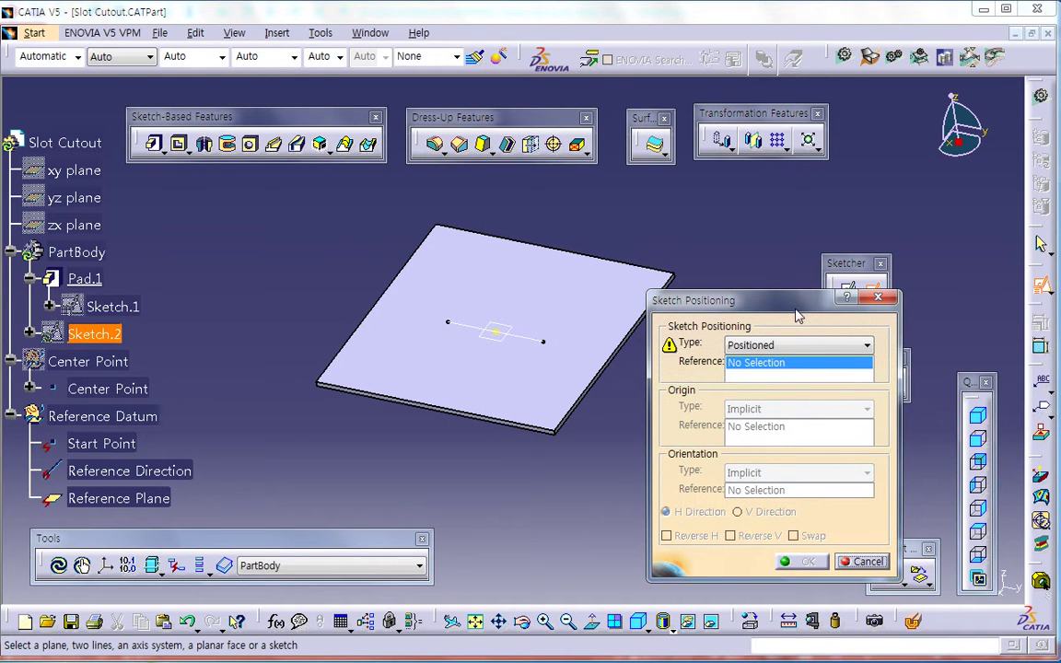
click(503, 347)
click(797, 408)
click(755, 451)
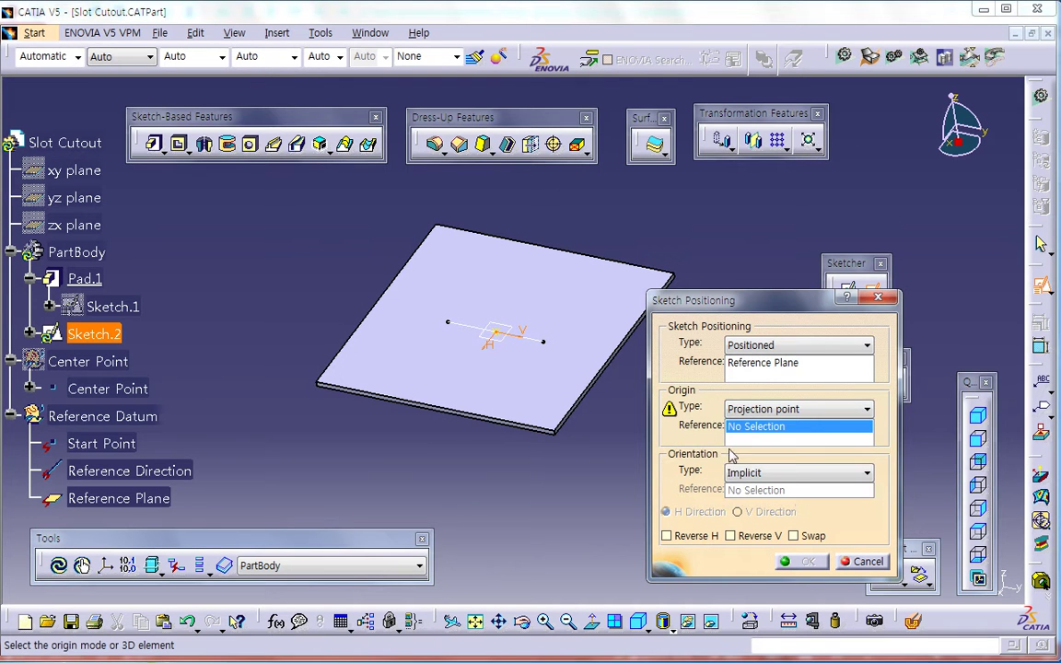
click(119, 443)
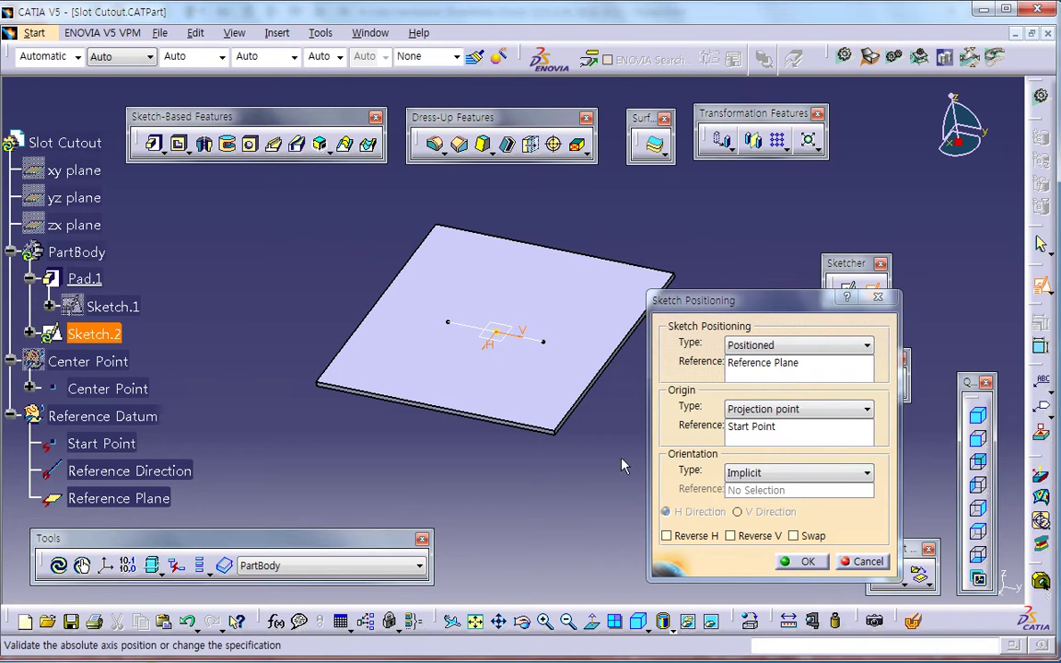
click(792, 472)
click(782, 564)
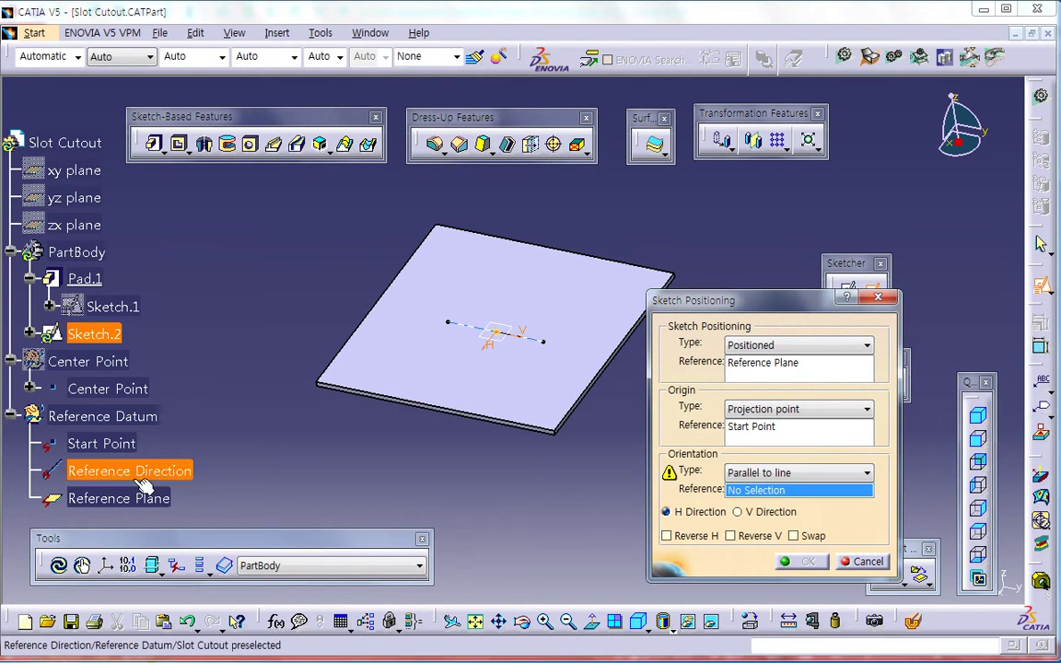
click(132, 473)
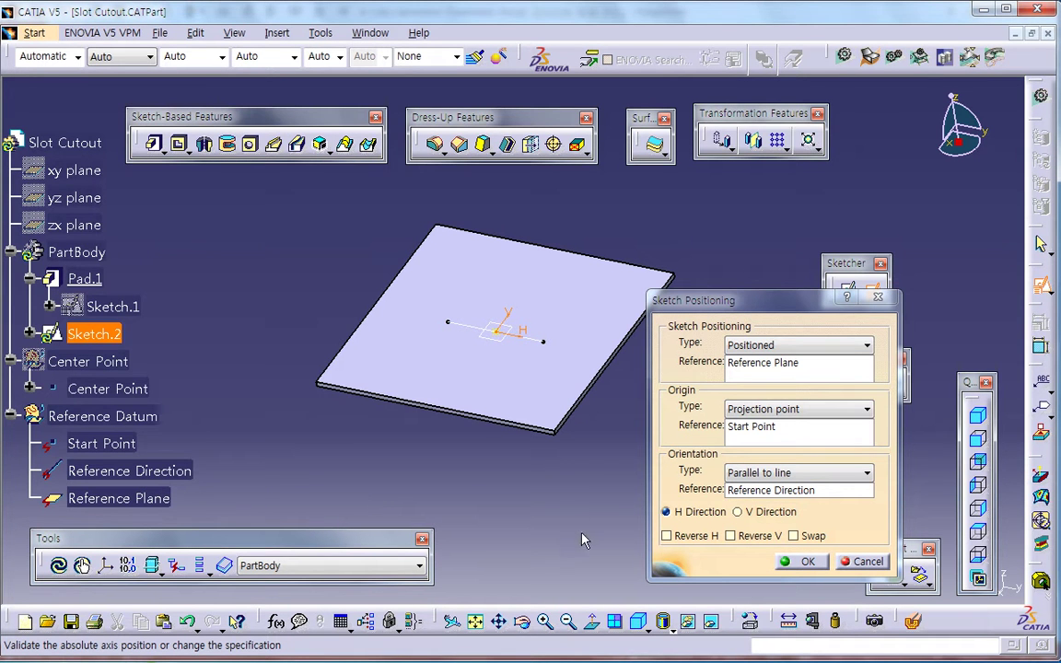
click(801, 563)
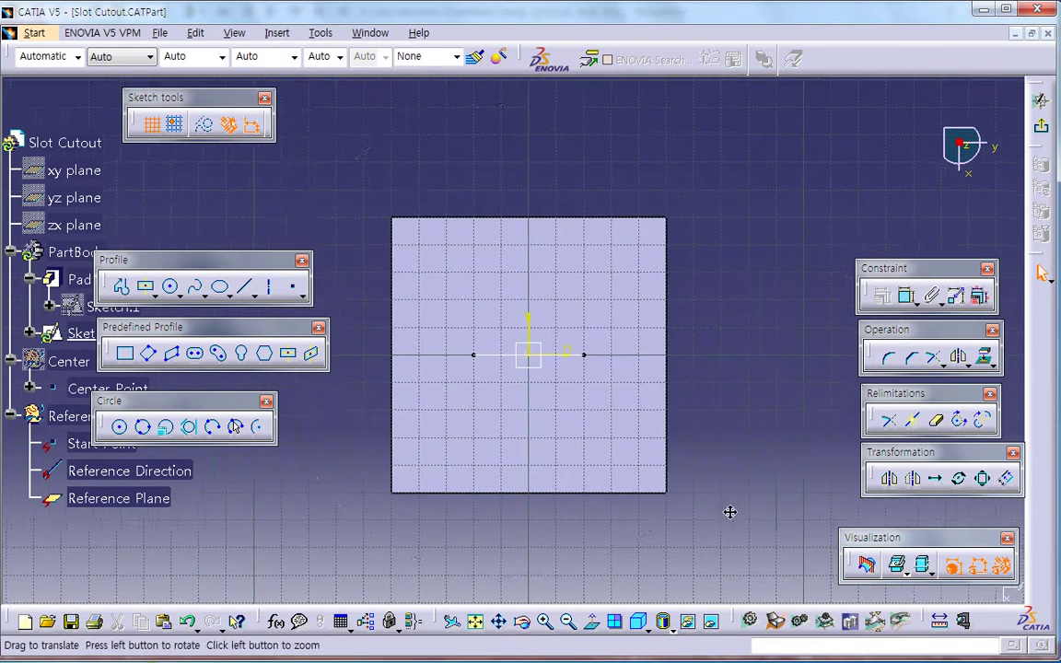
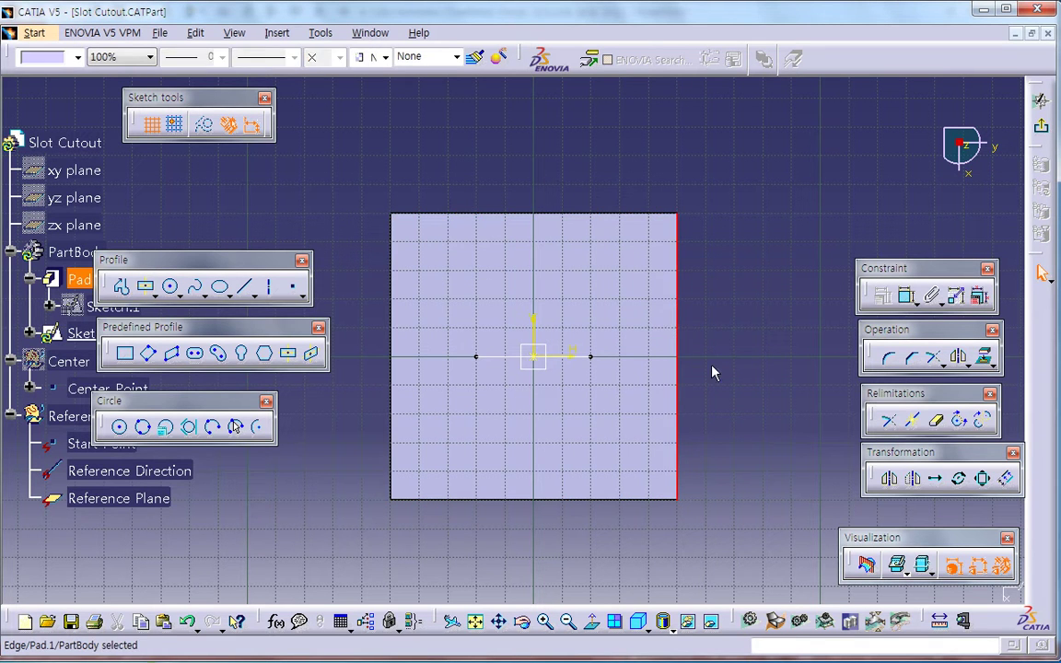
Set the sketch's 3D background display to low intensity so the pad is dimmed, keeping the background display options accessible.
click(622, 363)
click(812, 416)
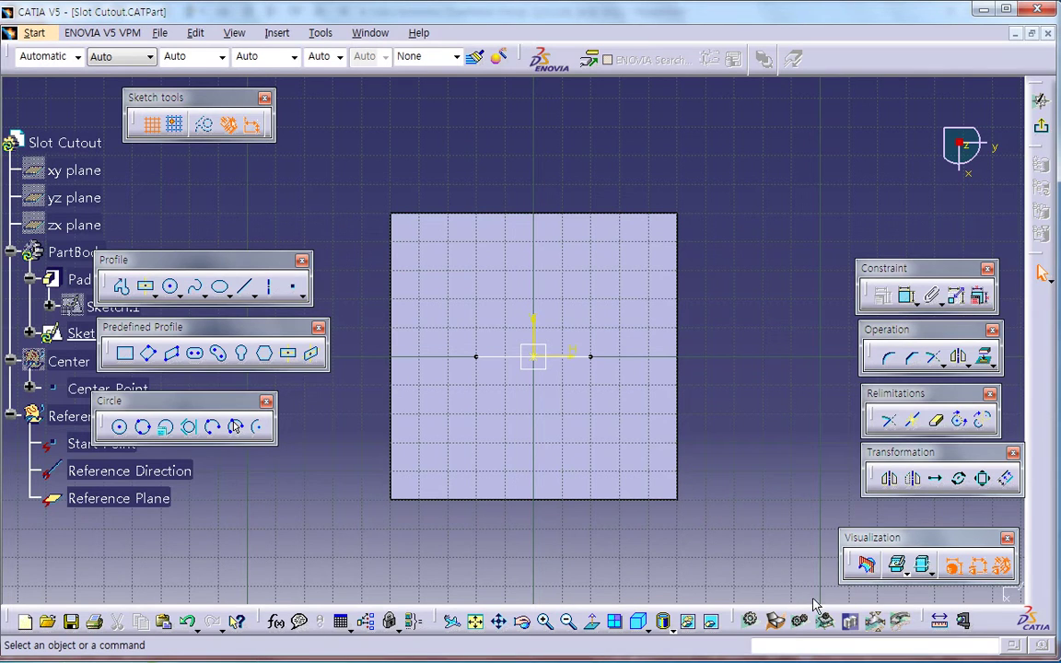
click(926, 575)
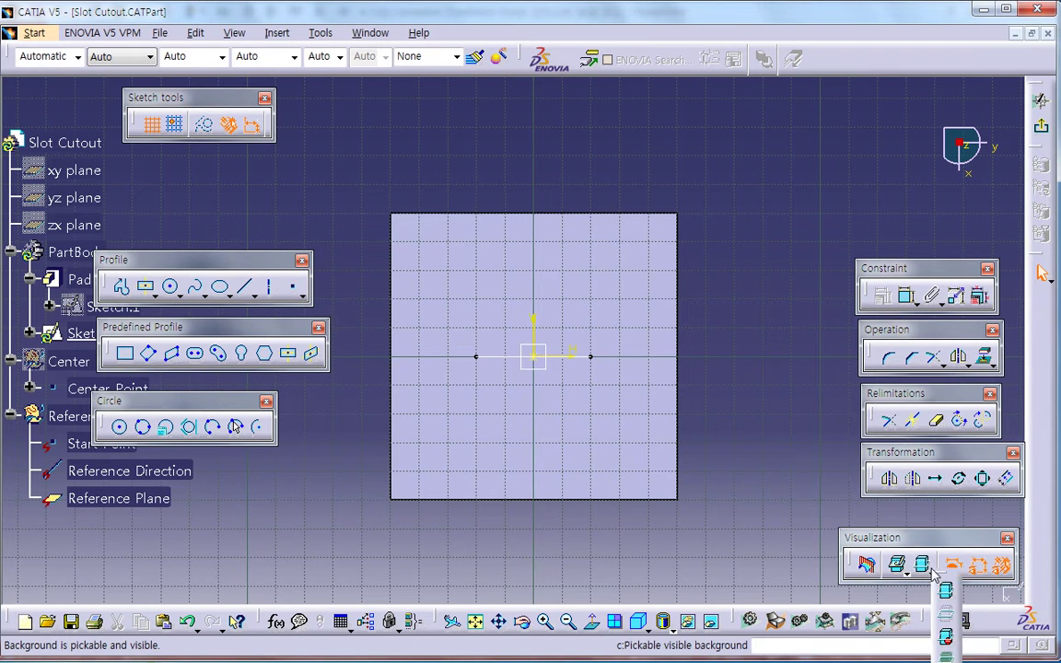
drag(926, 575, 765, 487)
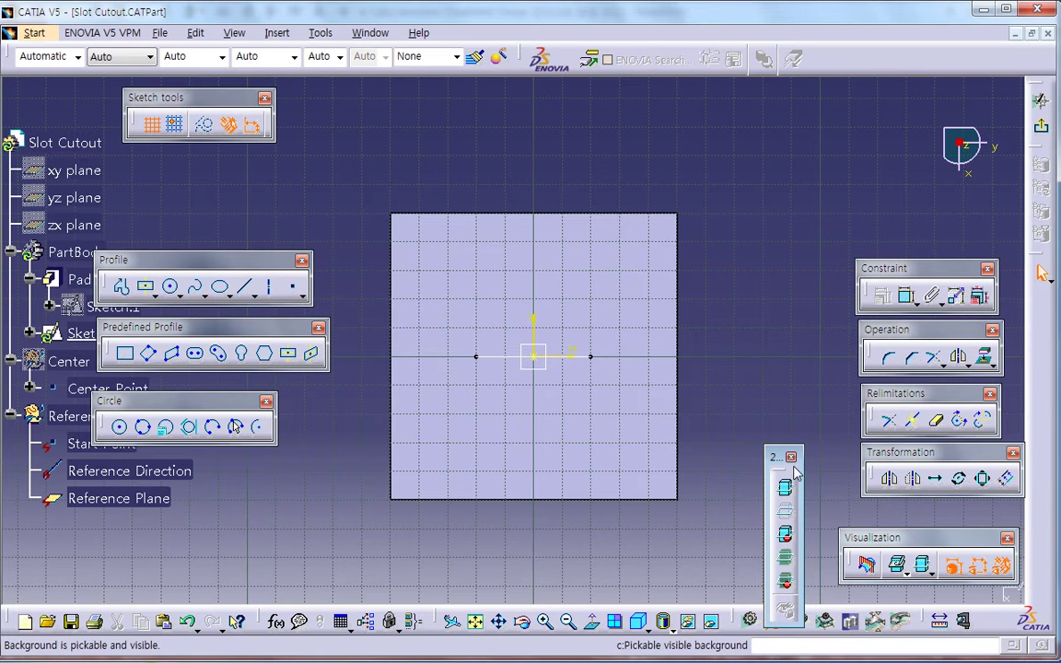
click(784, 558)
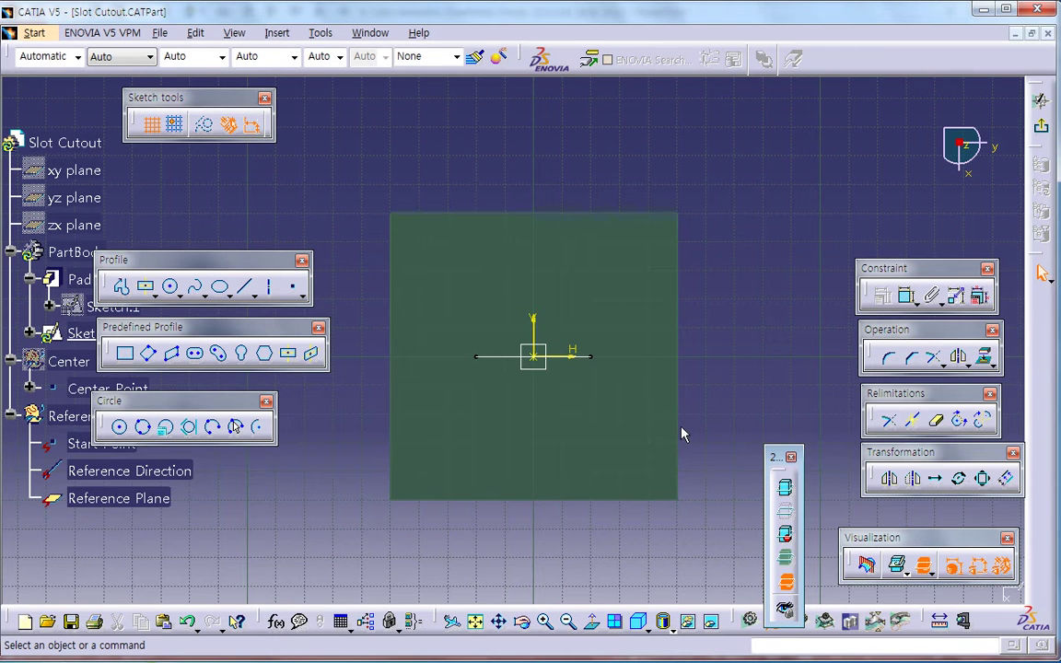
middle_drag(578, 393, 578, 348)
drag(776, 457, 805, 440)
mouse_move(736, 412)
middle_down()
mouse_move(711, 426)
mouse_move(719, 437)
mouse_move(750, 409)
middle_up()
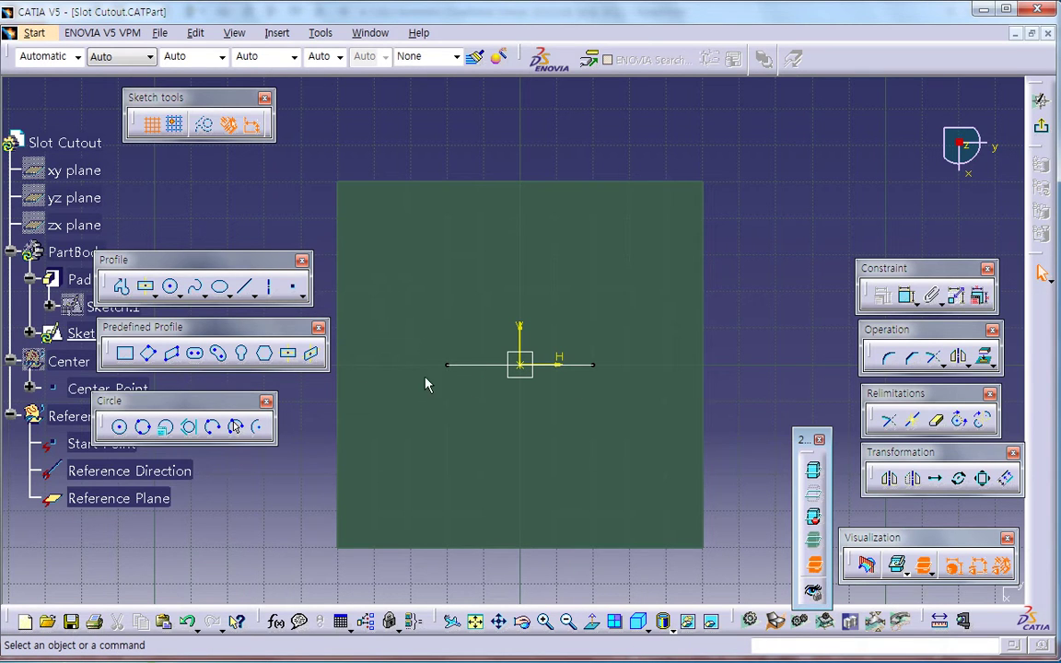
click(246, 288)
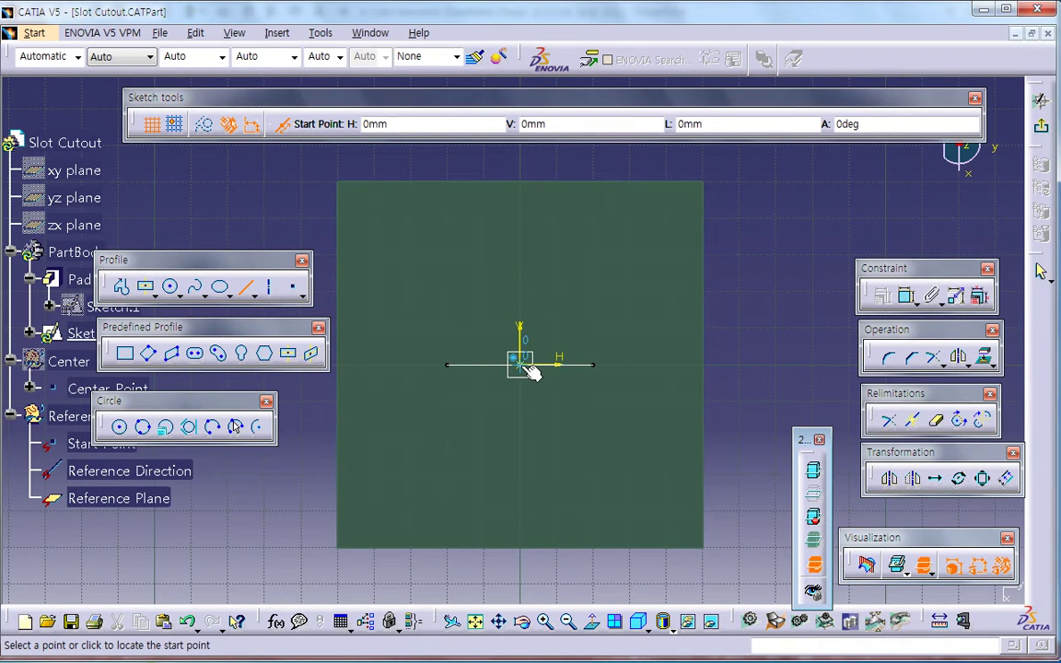
click(520, 438)
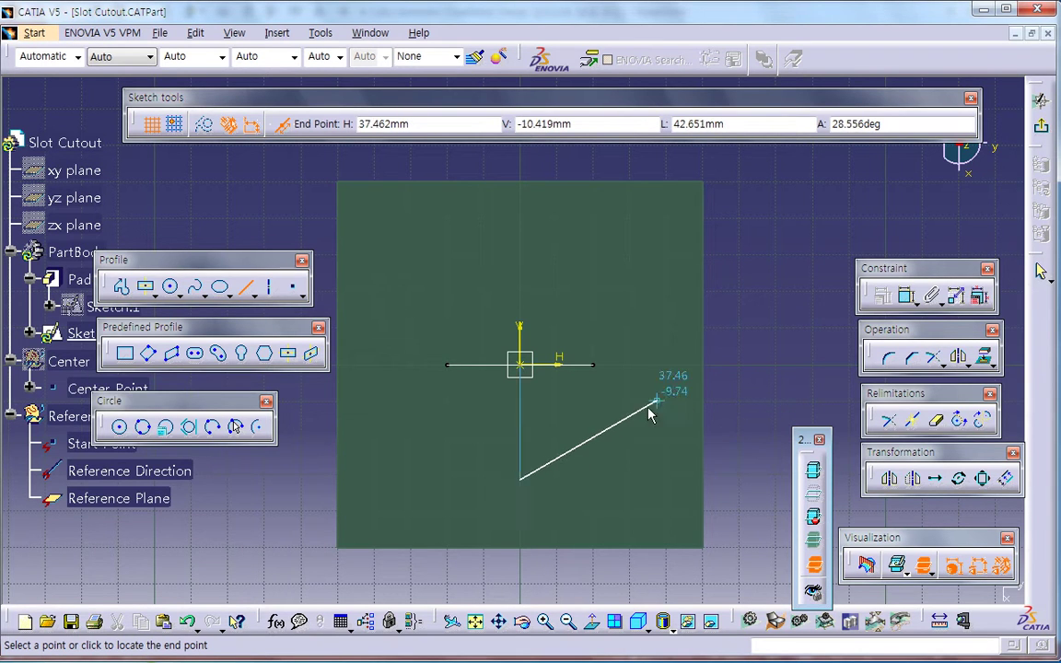
click(682, 401)
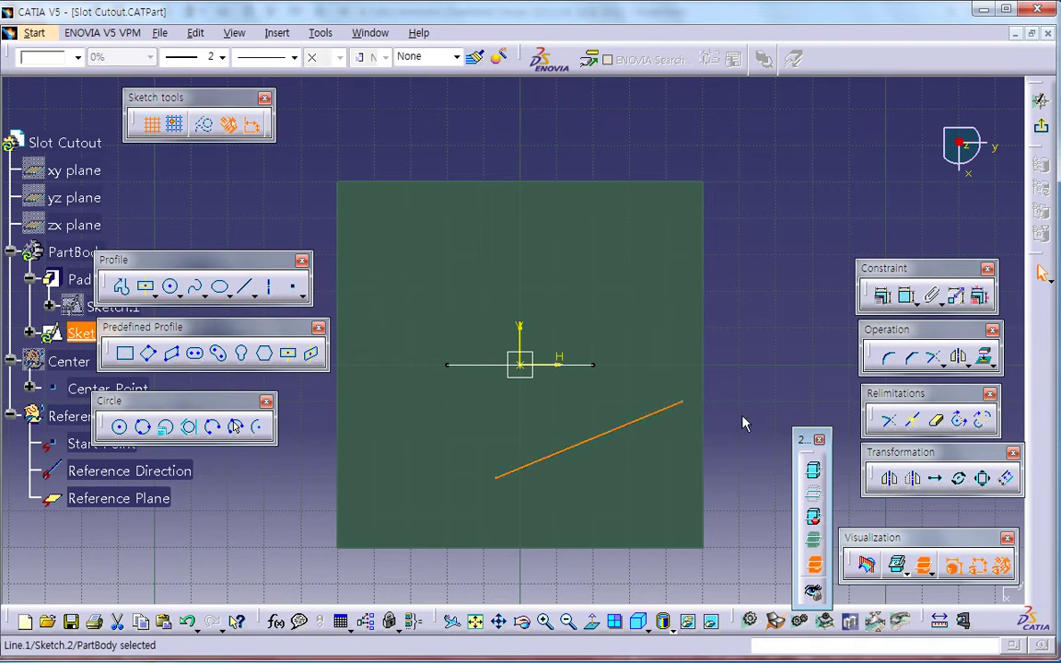
click(663, 412)
key(Delete)
Sketch a slanted line from below the sketch origin to just beyond the plate's positive-H edge.
click(244, 287)
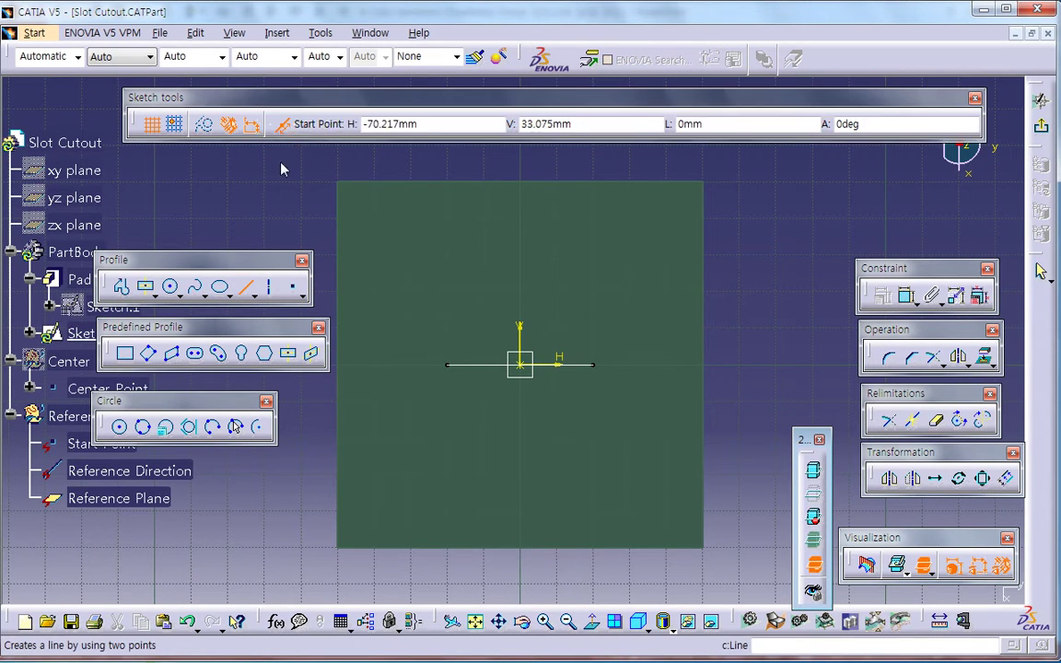
click(559, 449)
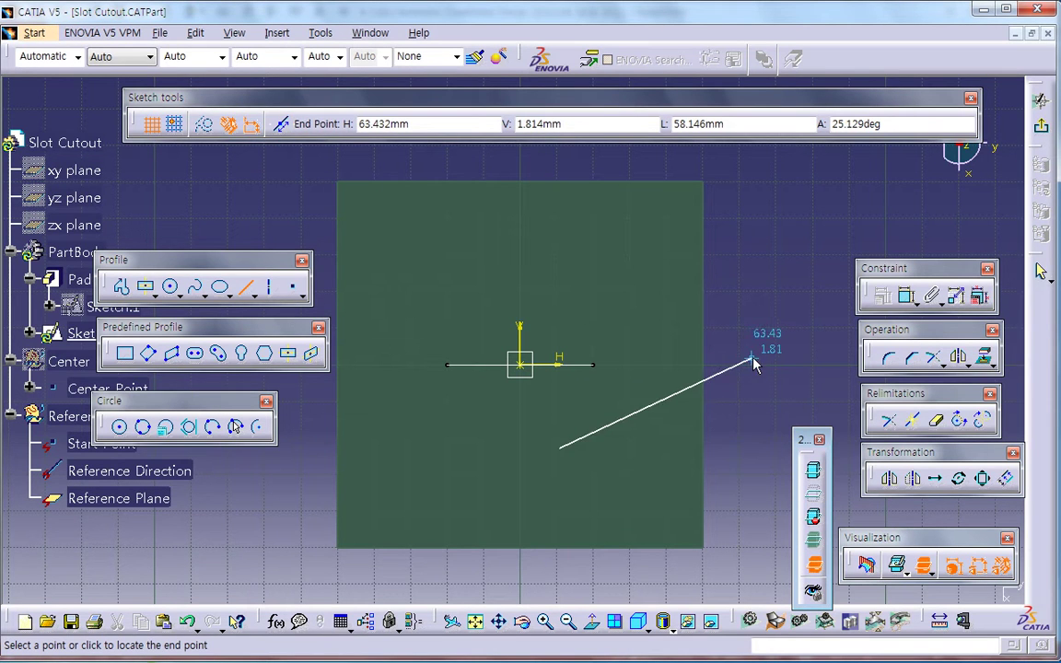
click(747, 394)
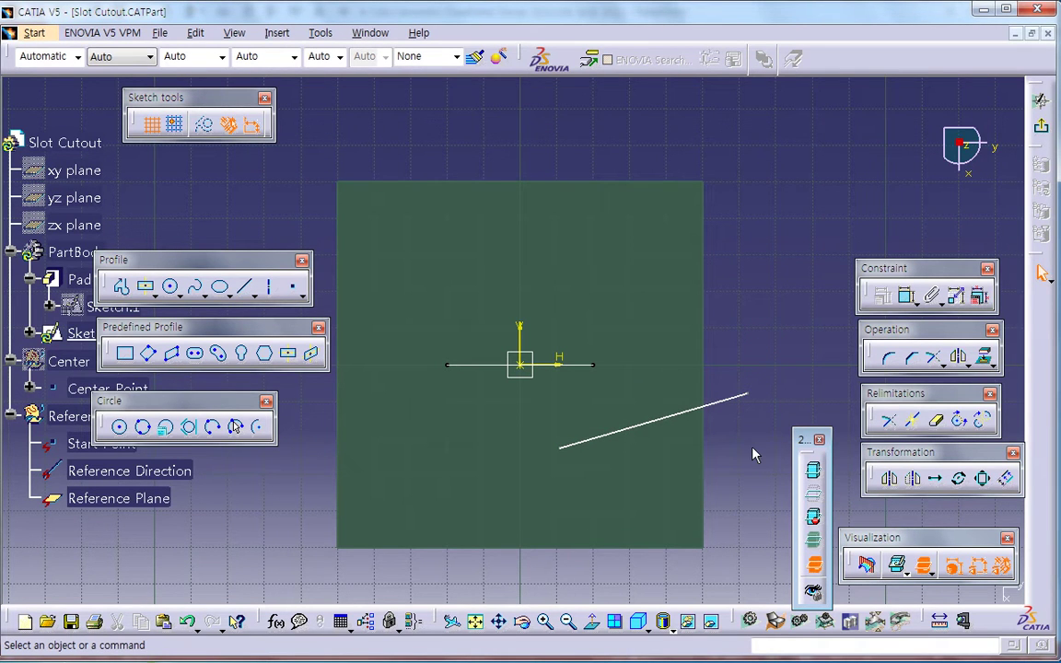
Constrain the slanted line's midpoint to Start Point, moving the Circle toolbar clear of the specification tree.
drag(212, 405, 224, 528)
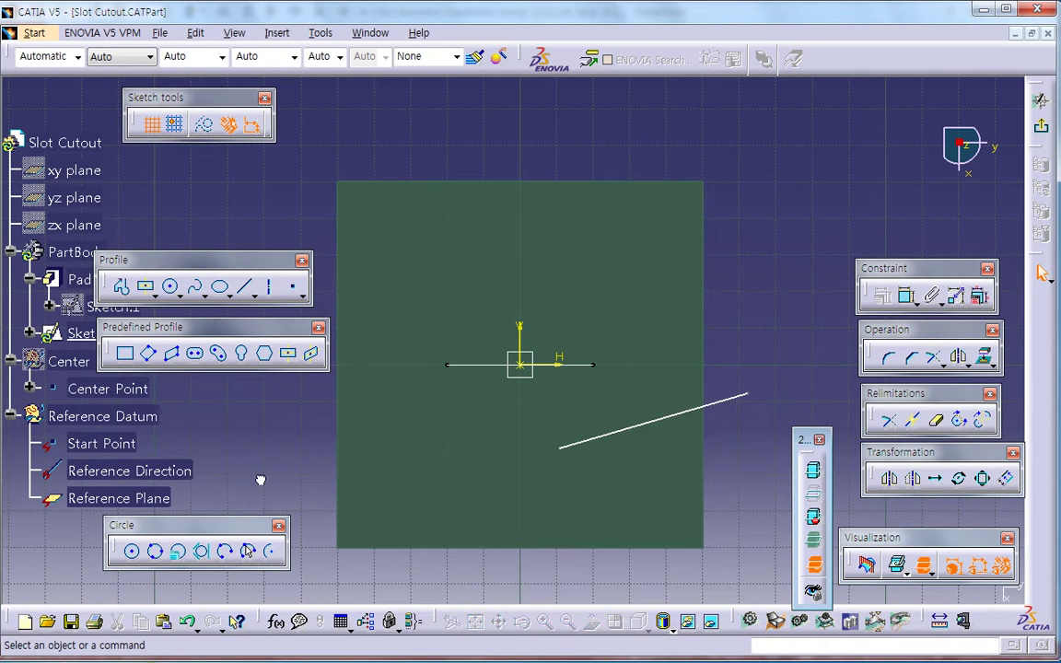
click(103, 443)
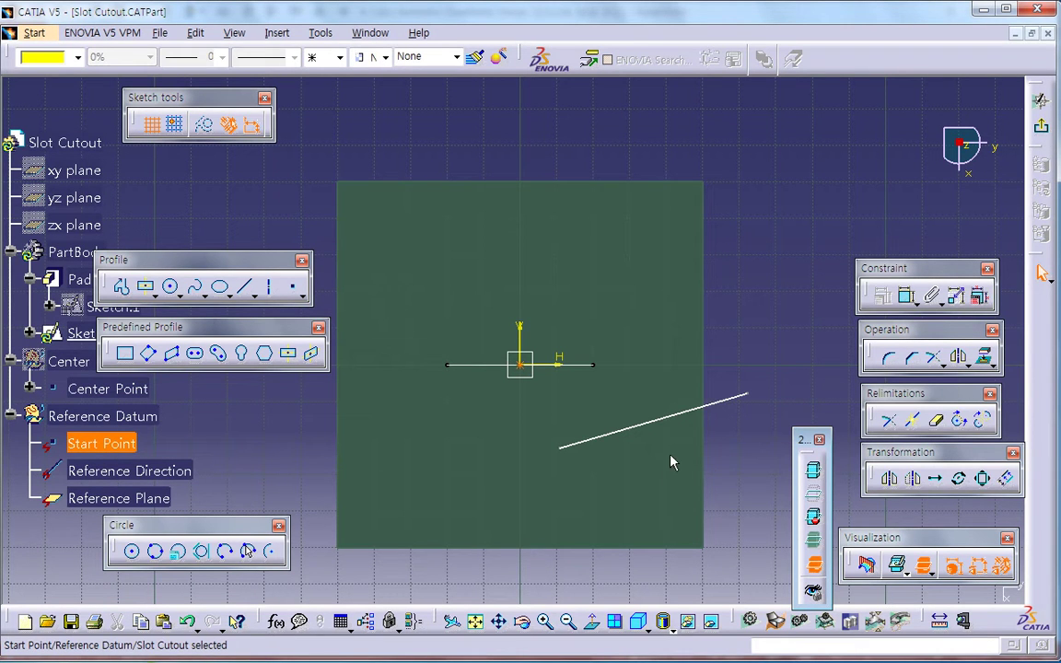
click(681, 415)
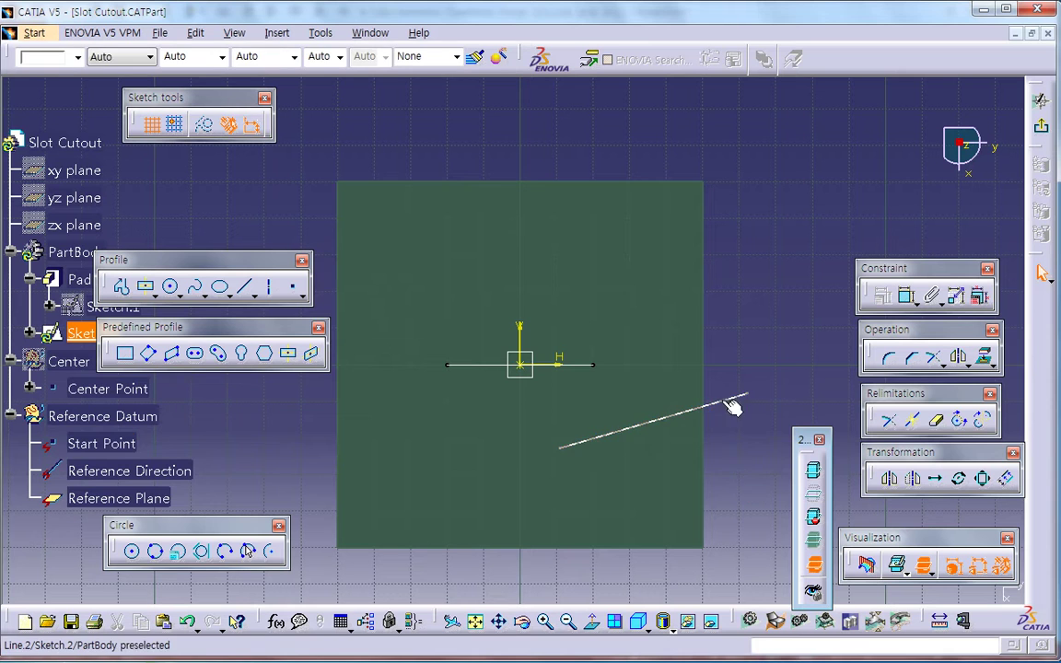
ctrl+click(103, 444)
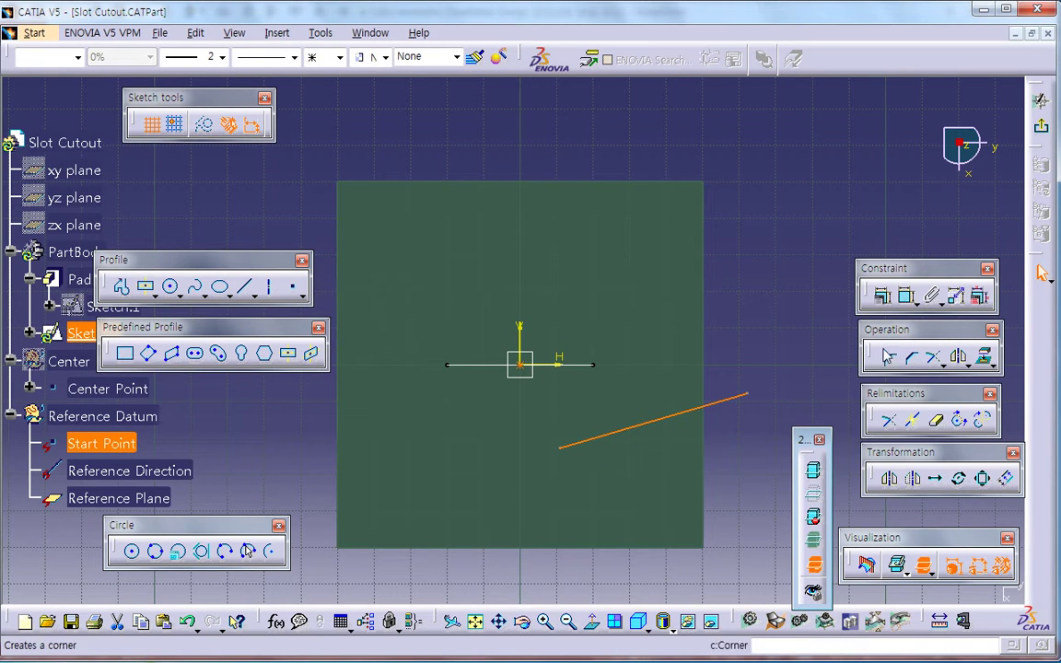
click(882, 294)
click(857, 541)
click(918, 581)
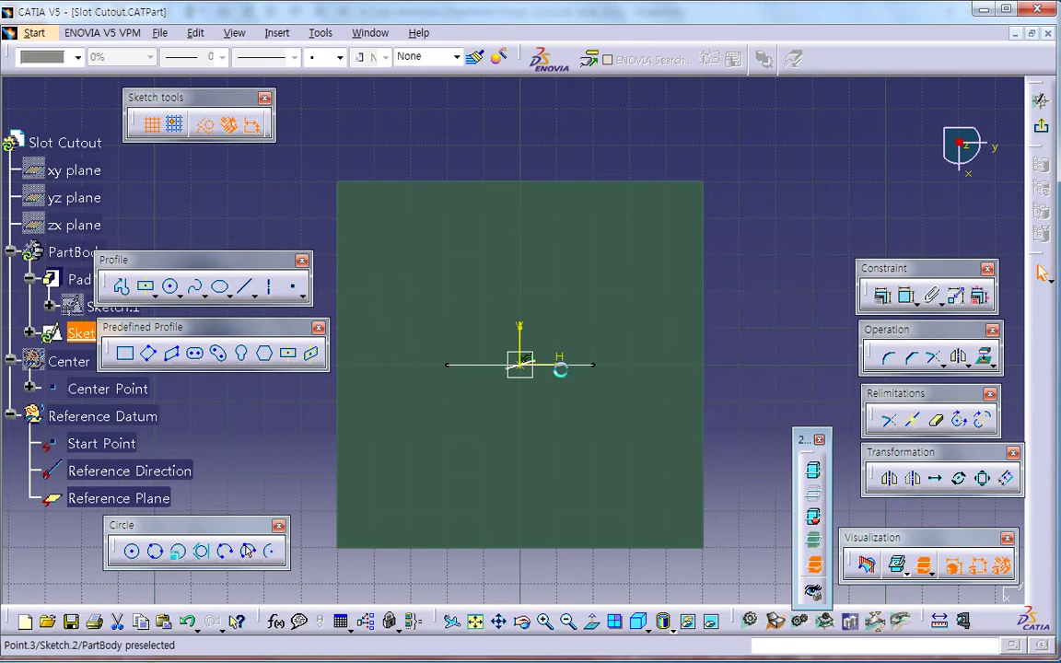
Stretch the centred slanted line across most of the plate's width and convert it to a construction element.
click(671, 305)
click(771, 354)
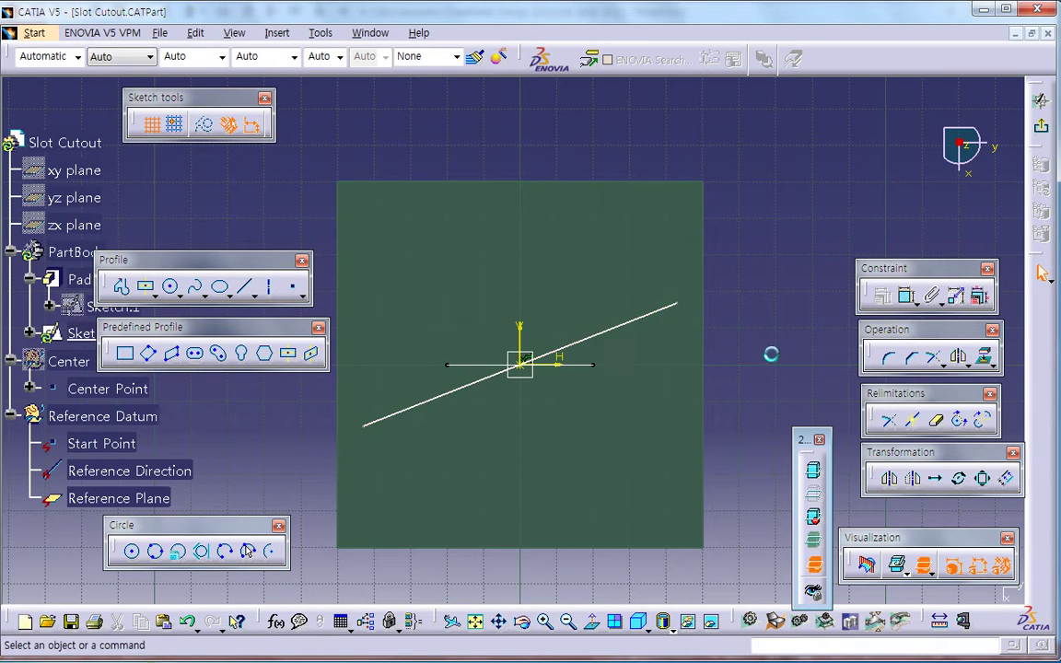
click(661, 310)
click(205, 125)
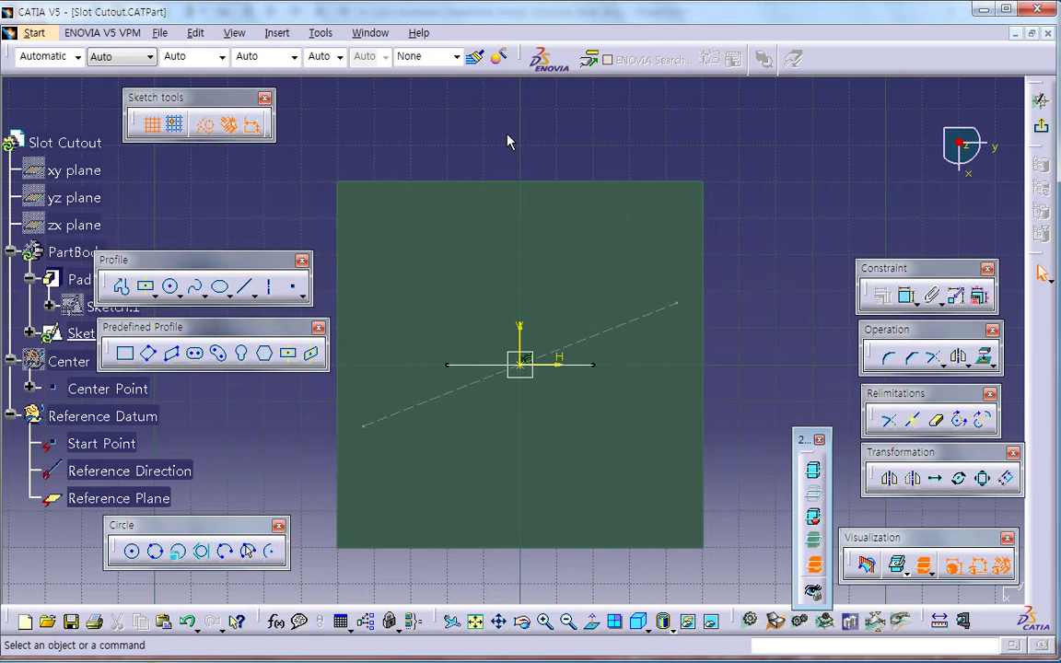
Add an angle constraint between the construction line and Reference Direction, and set it to 0 degrees.
click(627, 330)
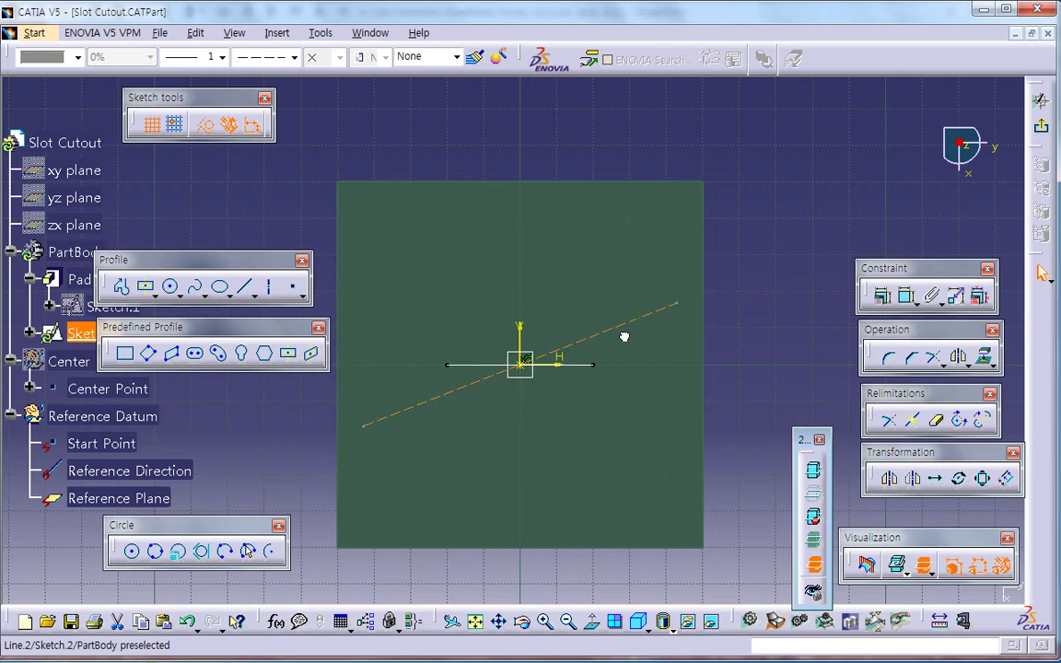
ctrl+click(182, 470)
click(907, 296)
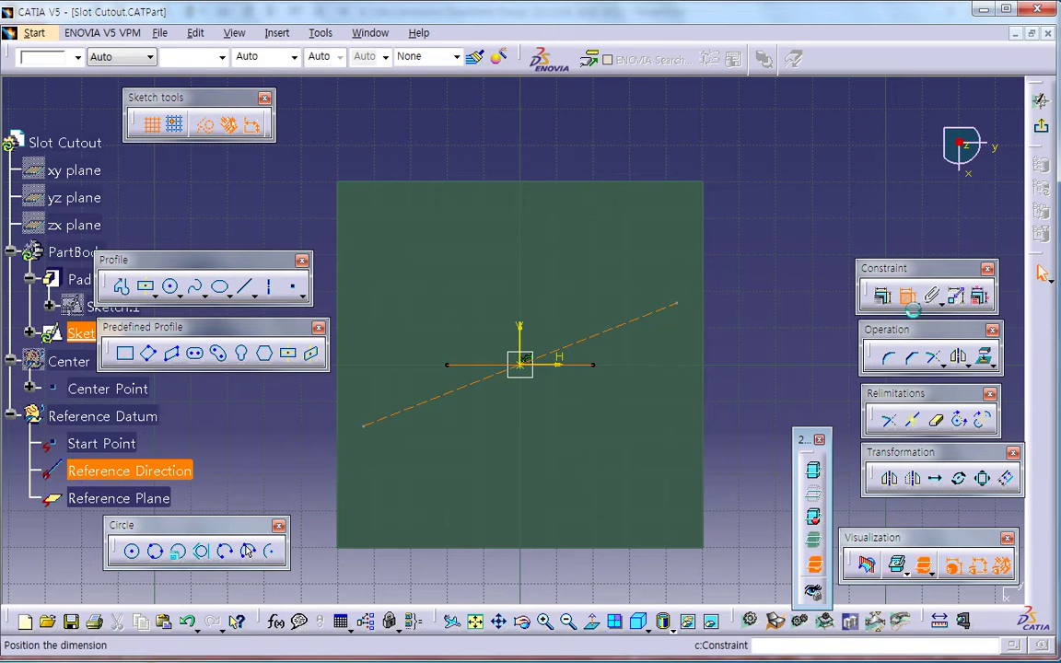
click(778, 330)
text(0)
key(Return)
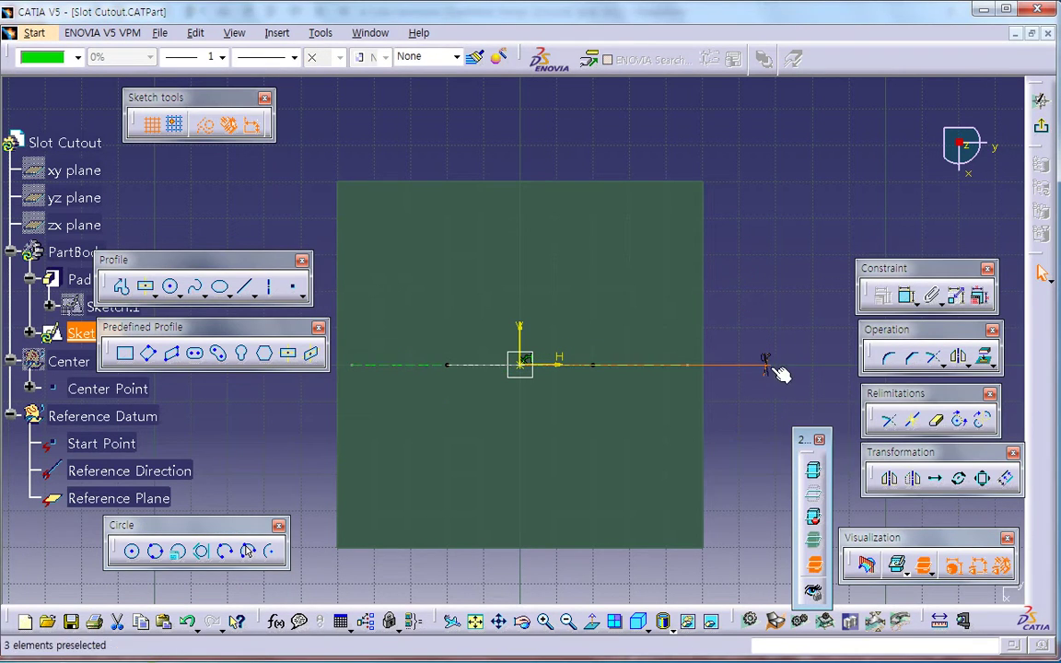
Sketch a horizontal construction line below the Reference Direction line and select its horizontal constraint.
click(700, 427)
click(241, 292)
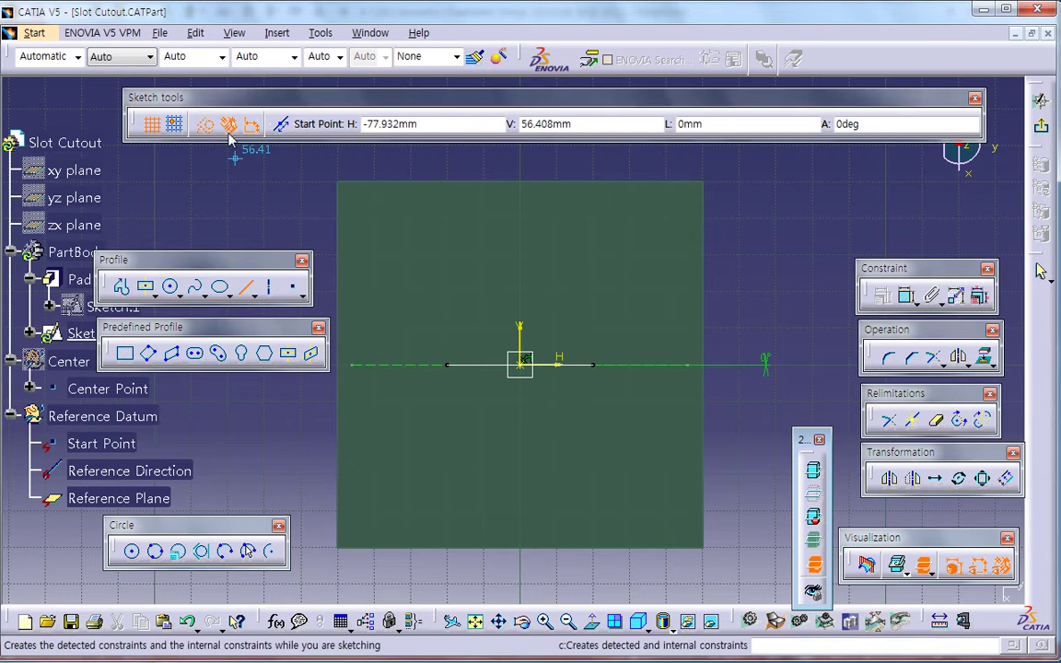
click(426, 449)
click(634, 449)
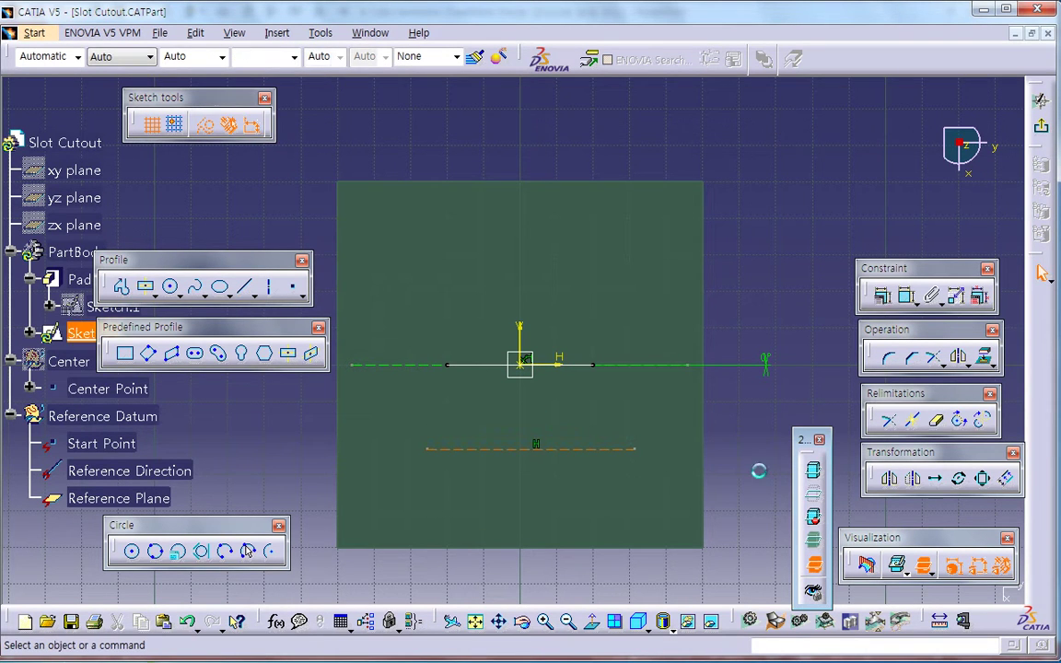
click(537, 445)
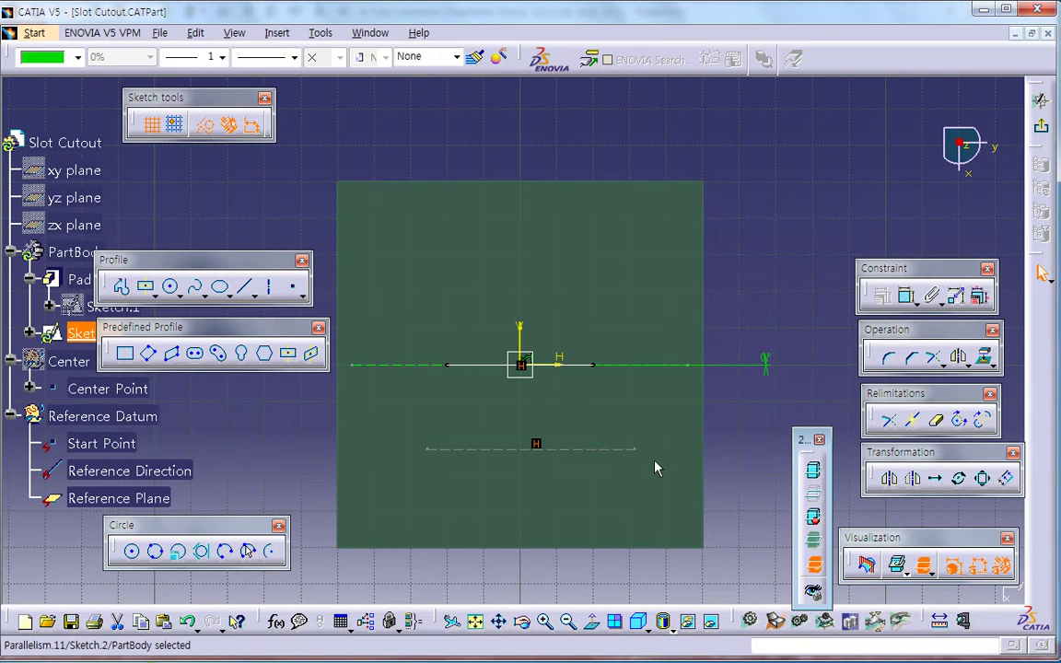
Try to dimension the distance from Reference Direction to the lower construction line, then discard the dimension and that line.
click(907, 304)
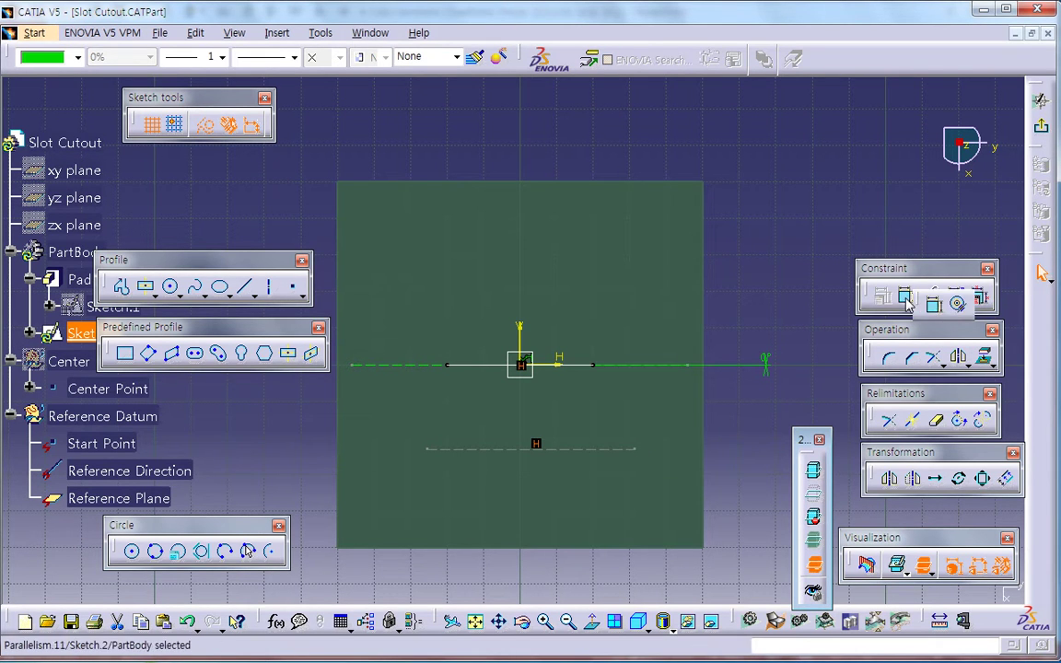
click(906, 296)
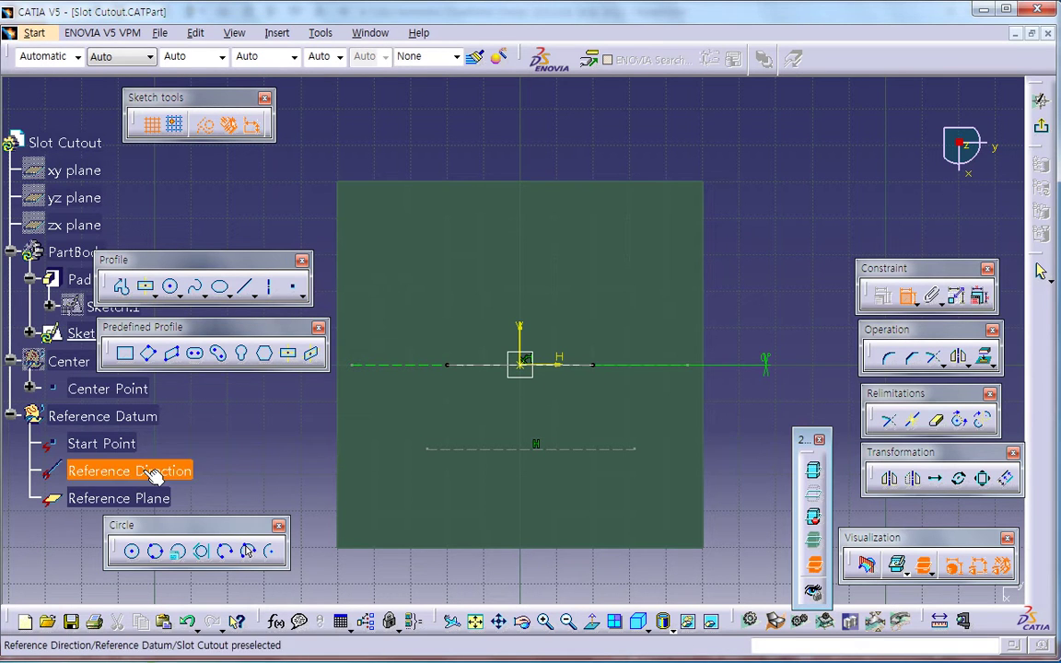
click(590, 369)
click(622, 450)
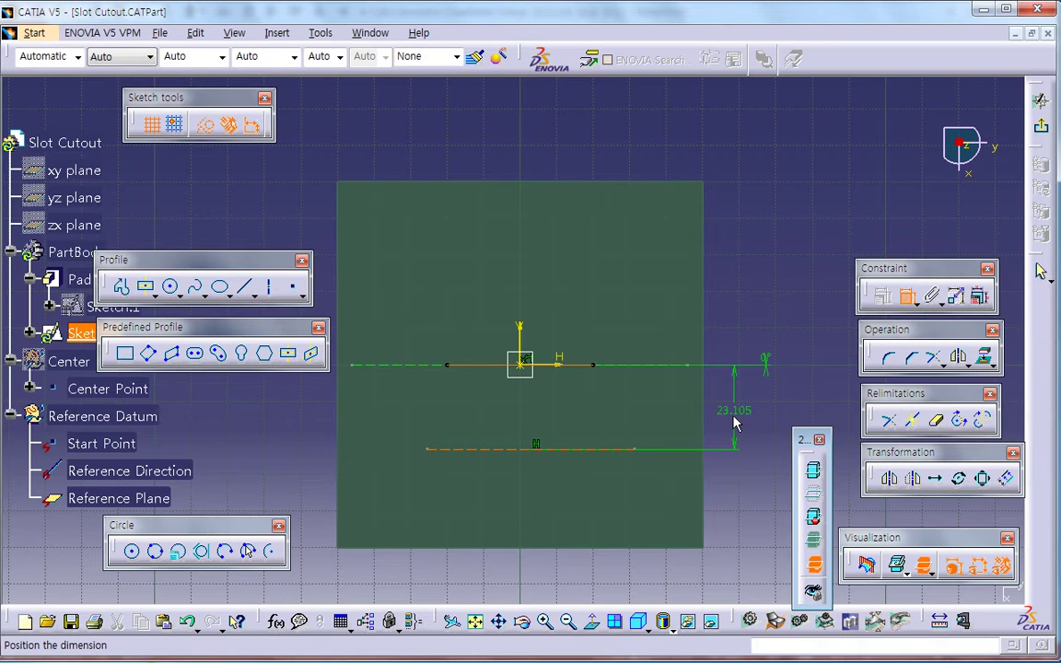
key(Escape)
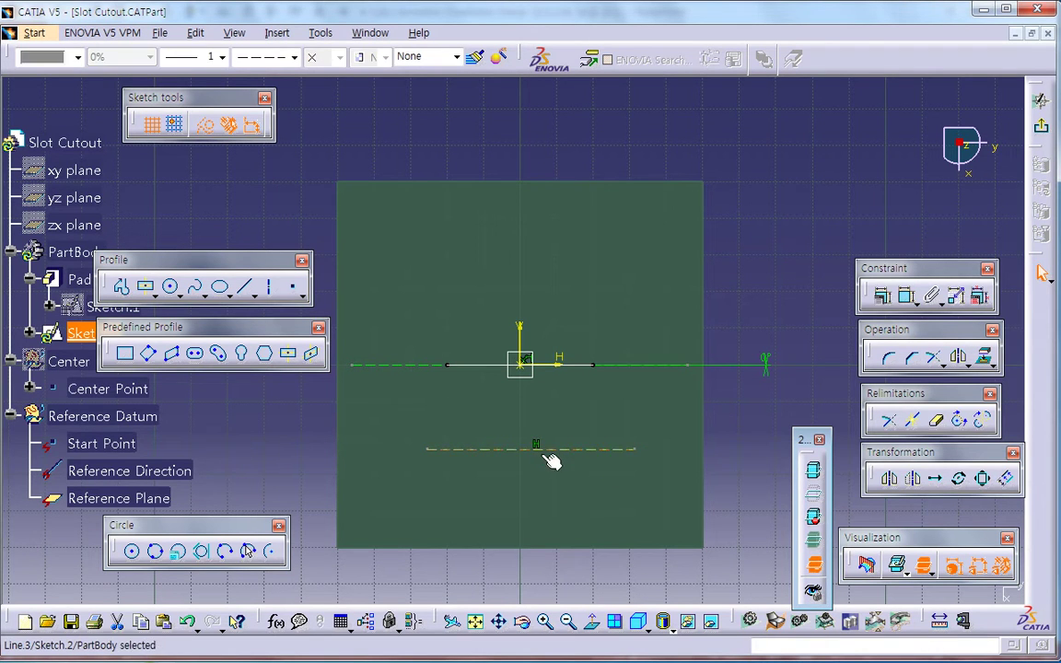
Test the construction line's angle constraint at 30 degrees, and return it to 0 degrees.
double_click(766, 361)
text(30)
key(Return)
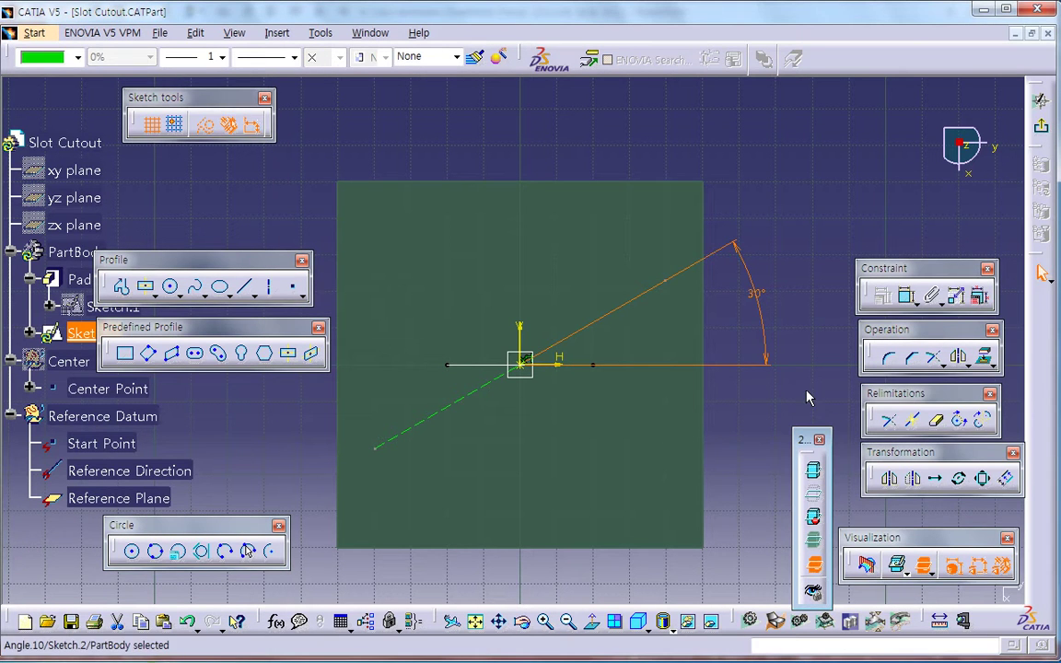
click(526, 375)
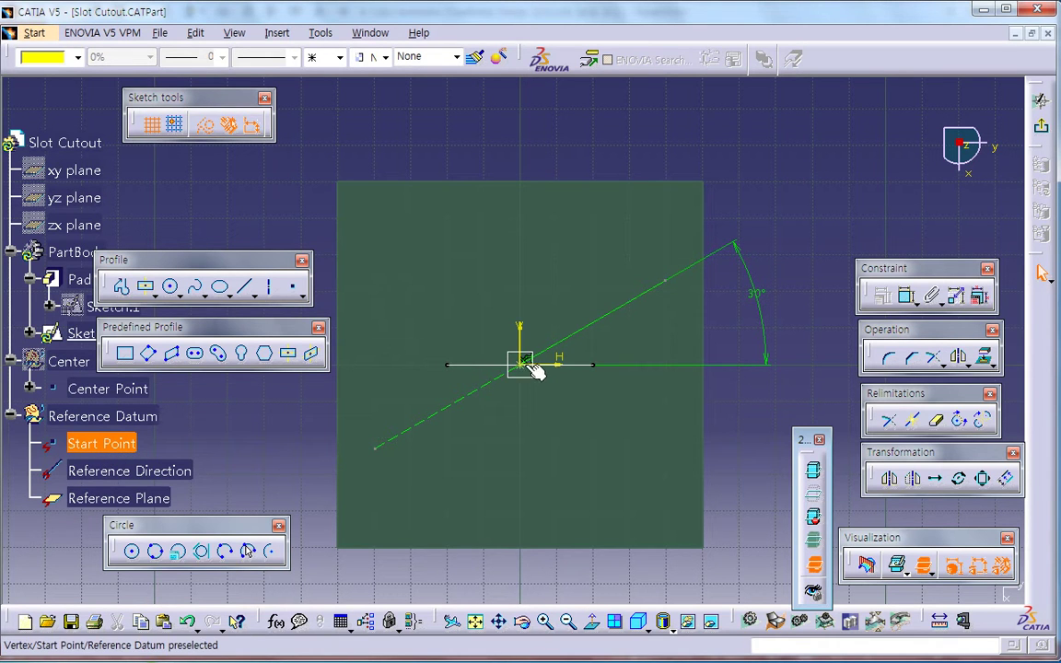
double_click(761, 299)
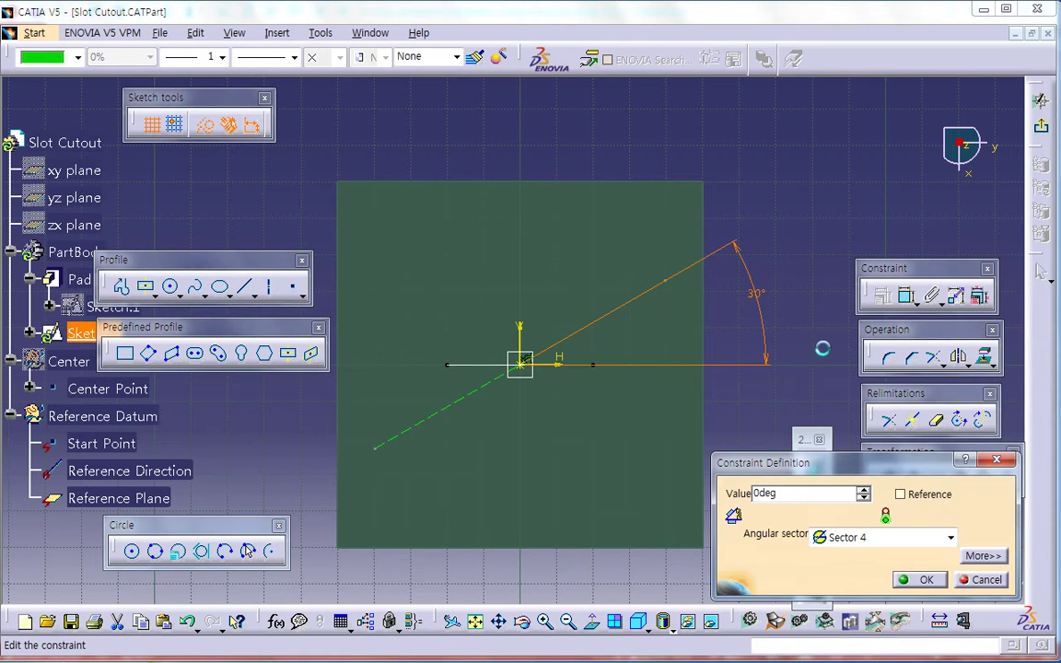
key(Return)
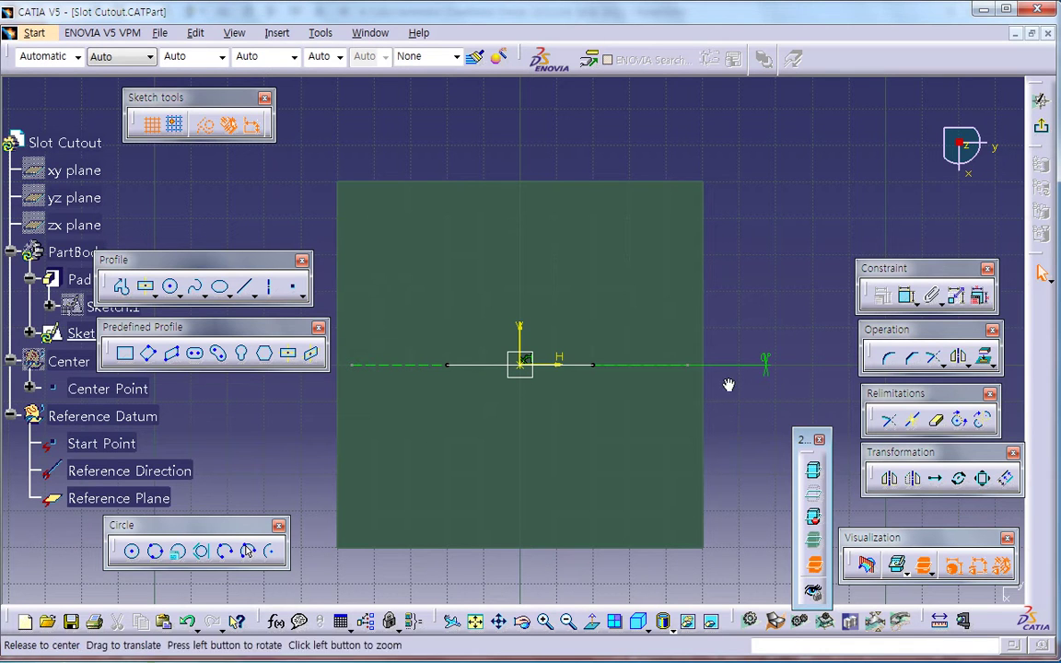
middle_drag(726, 378, 736, 406)
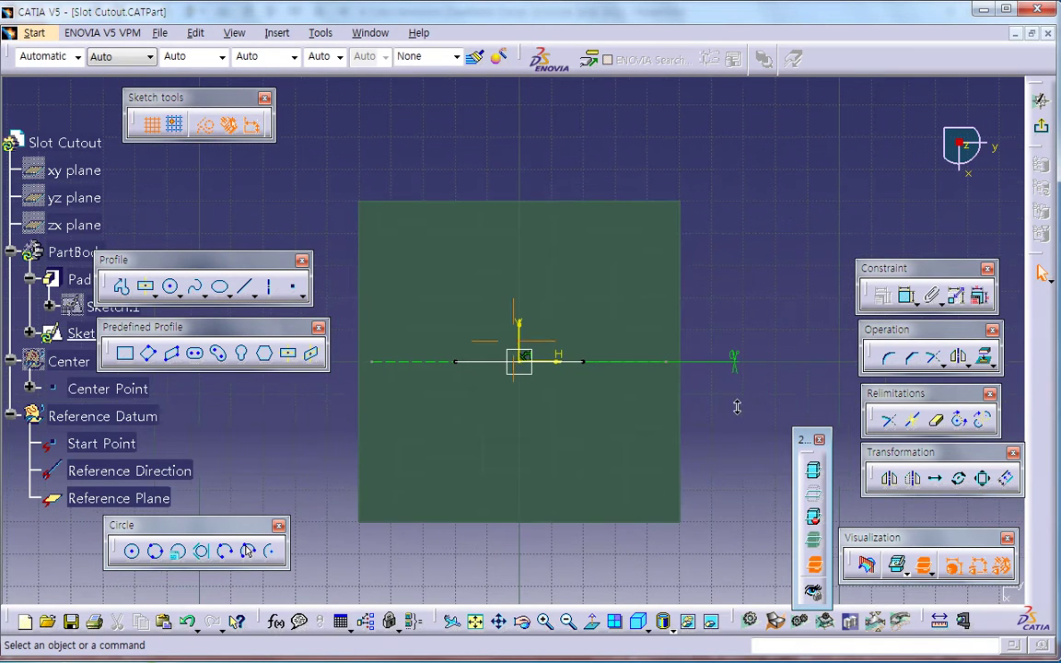
click(197, 356)
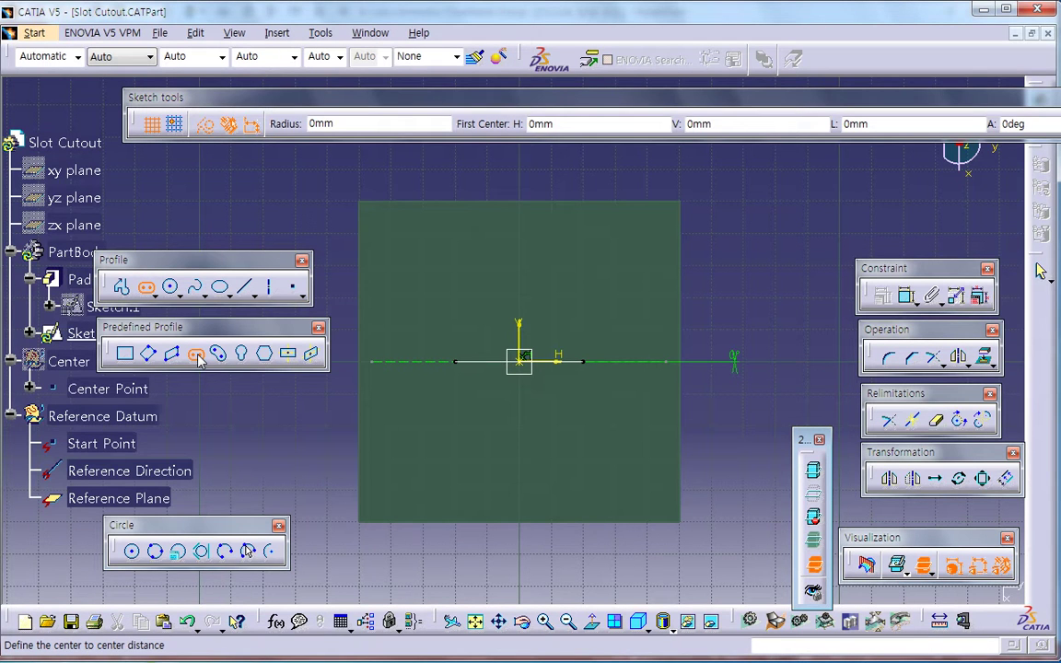
click(197, 355)
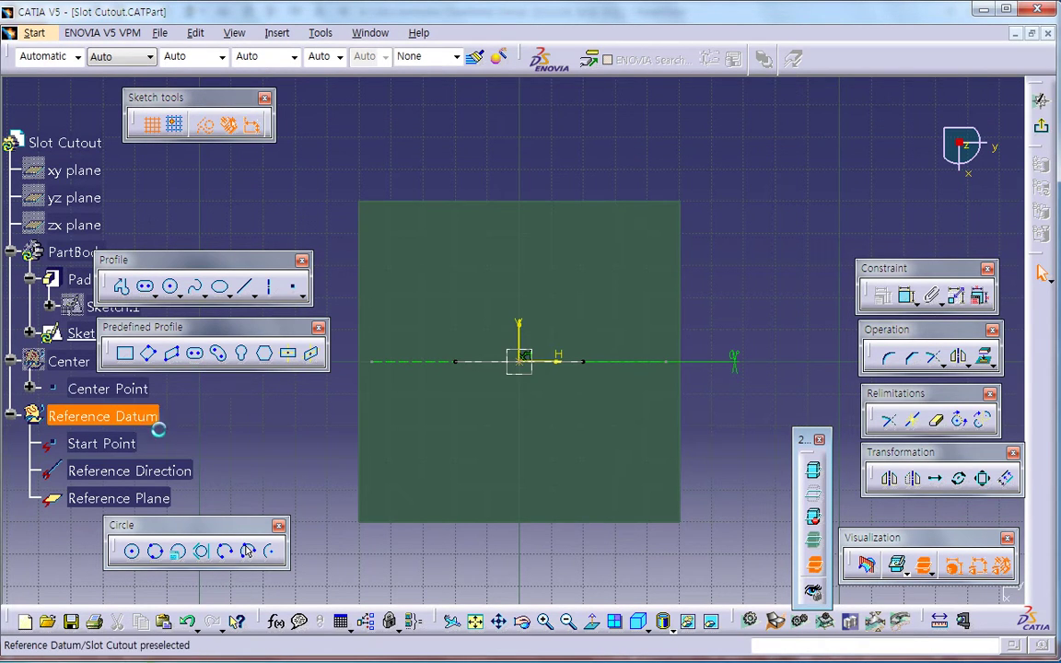
click(197, 355)
click(443, 458)
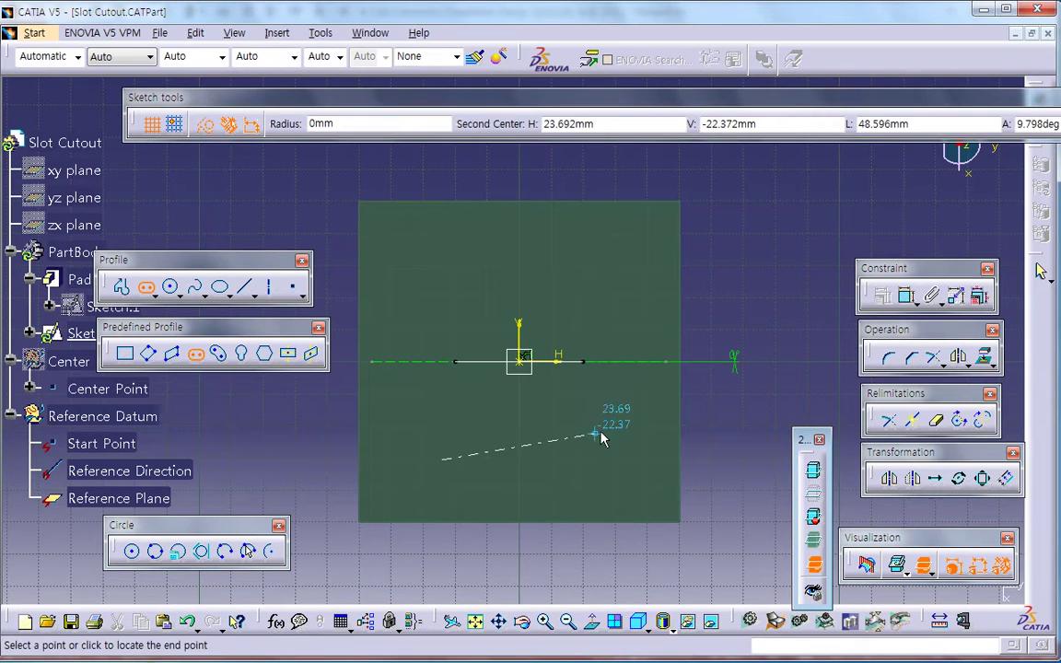
click(603, 432)
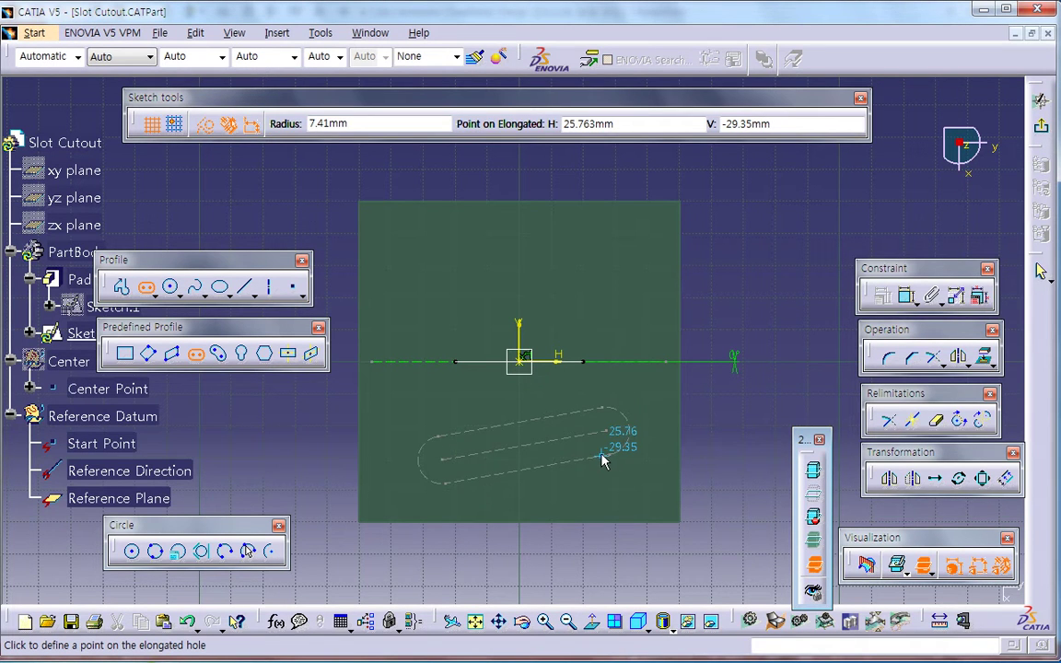
key(Escape)
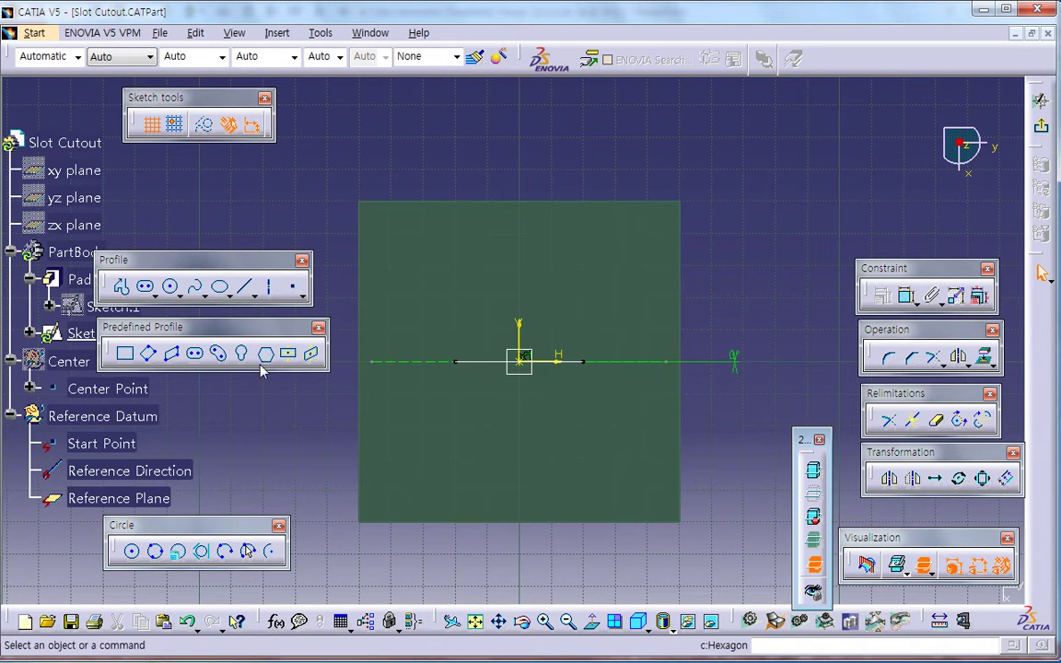
Sketch a slanted elongated hole with a radius of about 7.1 mm below the origin using standard elements, and delete its radius dimension.
click(194, 353)
click(463, 461)
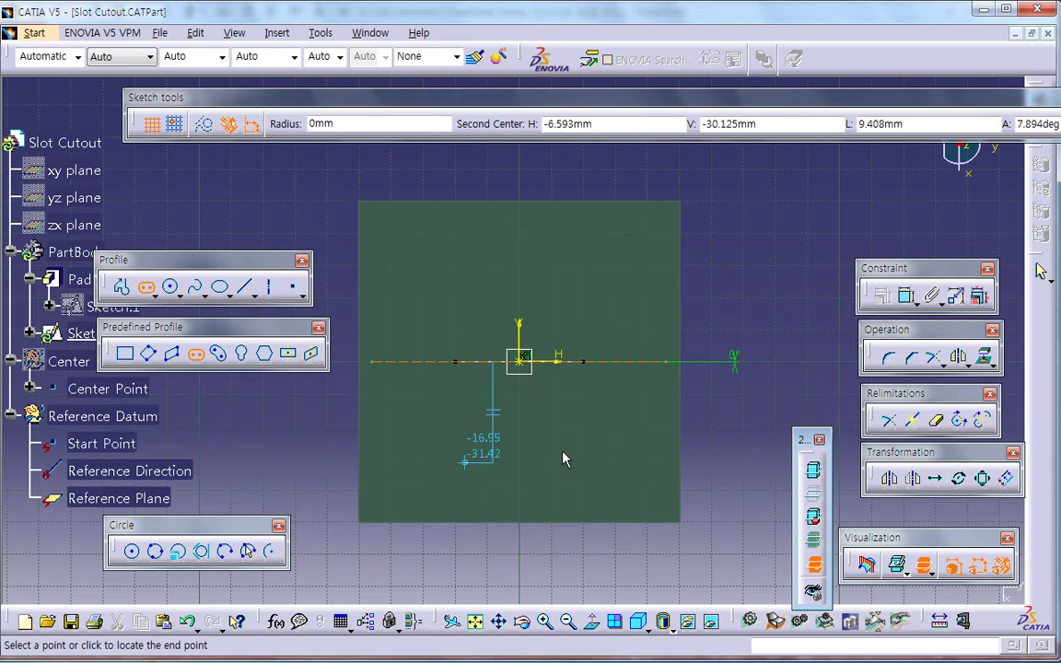
click(635, 429)
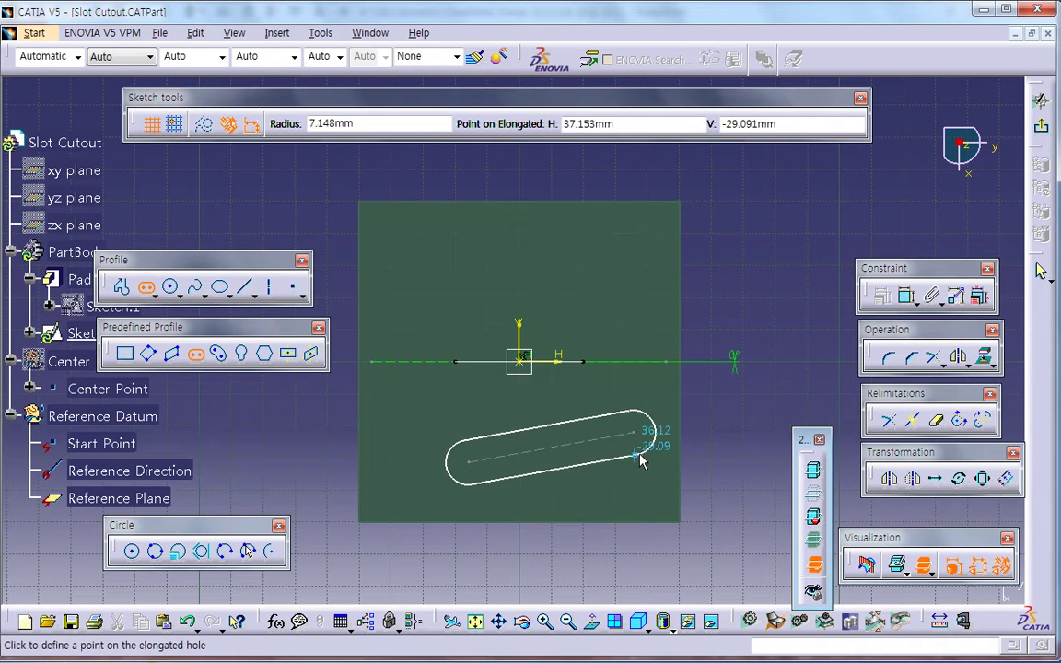
click(645, 458)
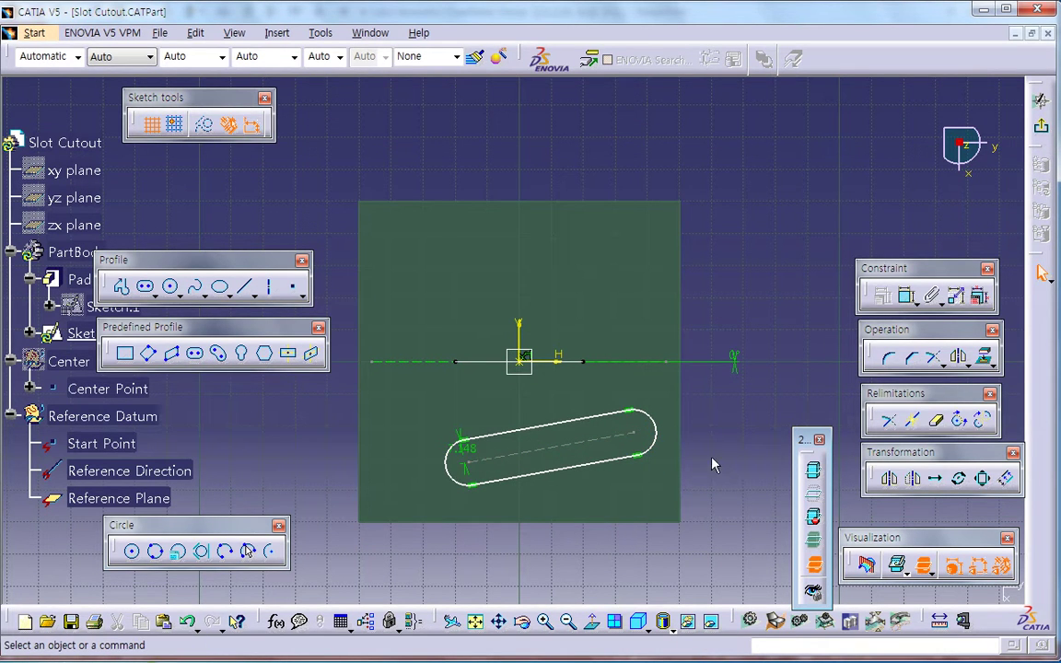
click(539, 468)
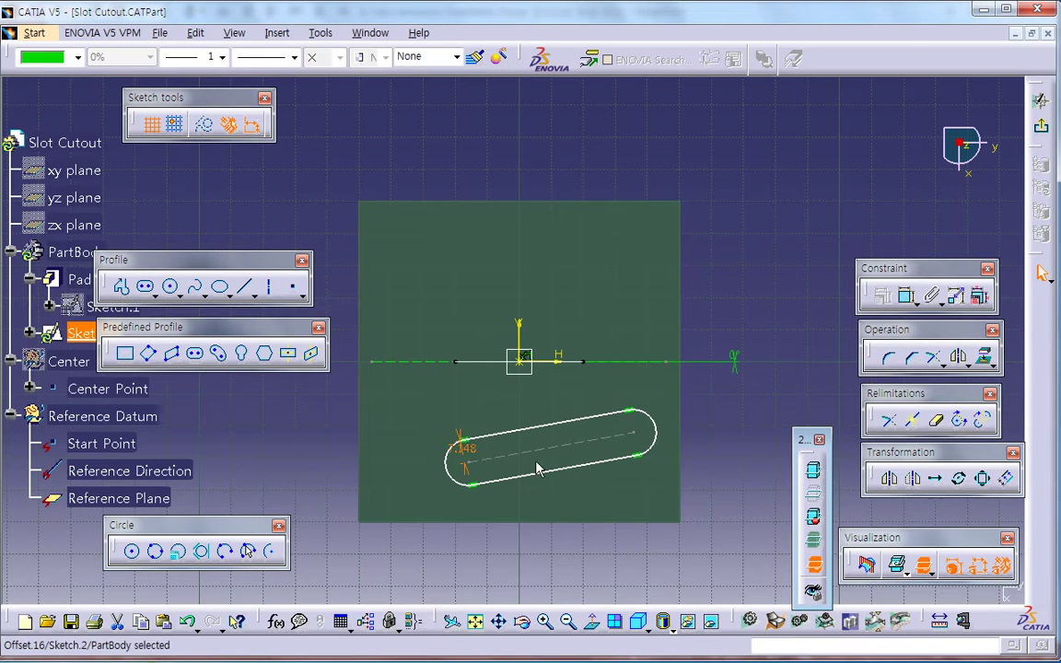
Constrain the Start Point as the midpoint of the elongated hole's center axis.
click(584, 453)
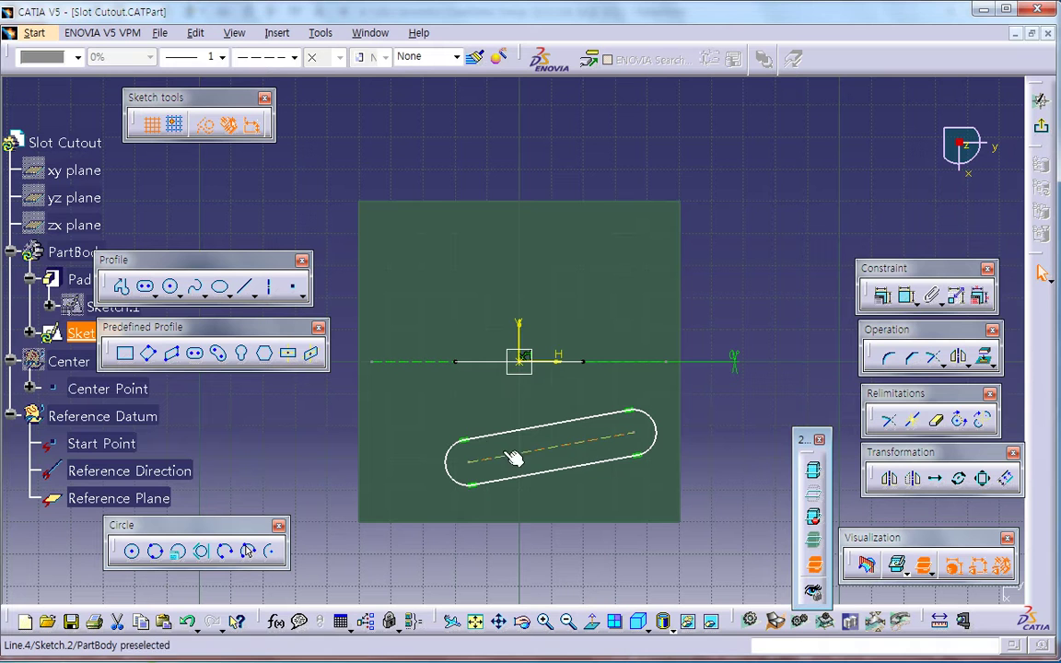
ctrl+click(101, 442)
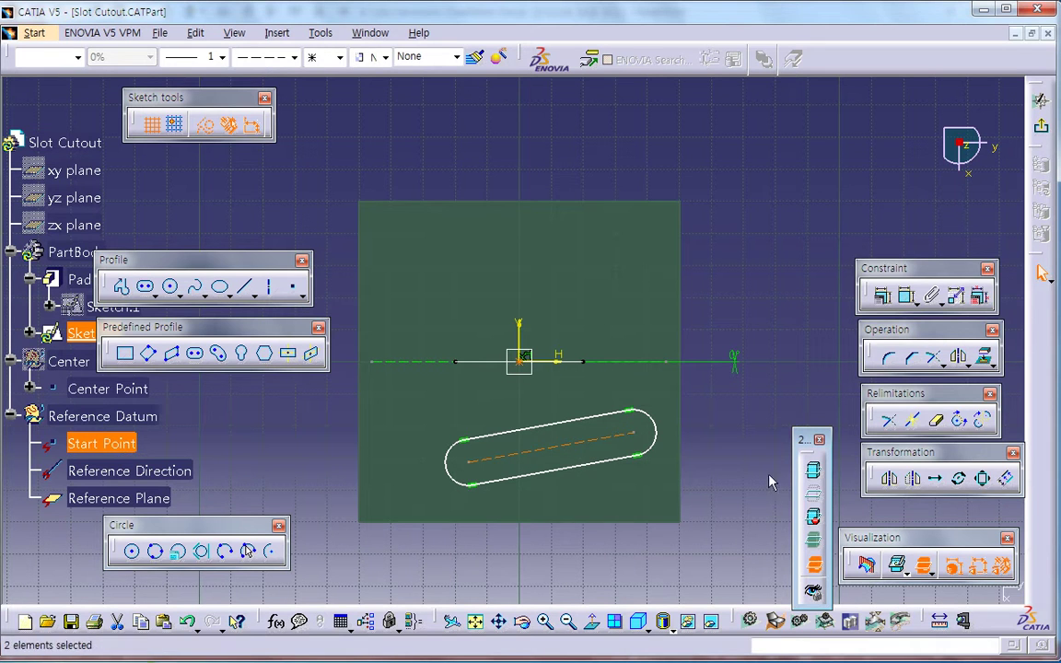
click(882, 295)
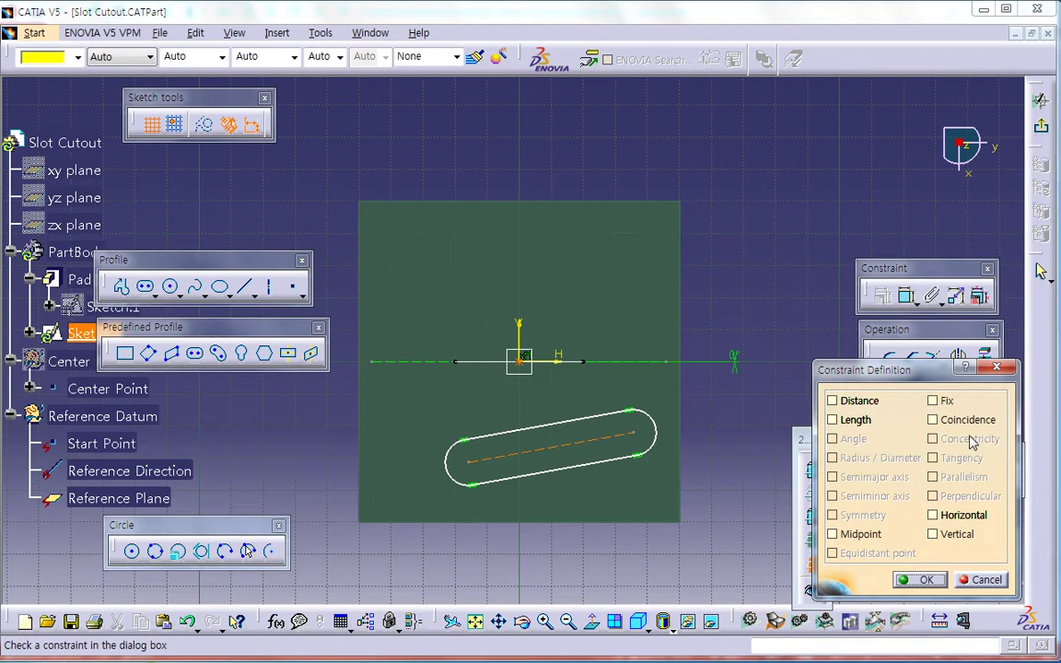
click(860, 535)
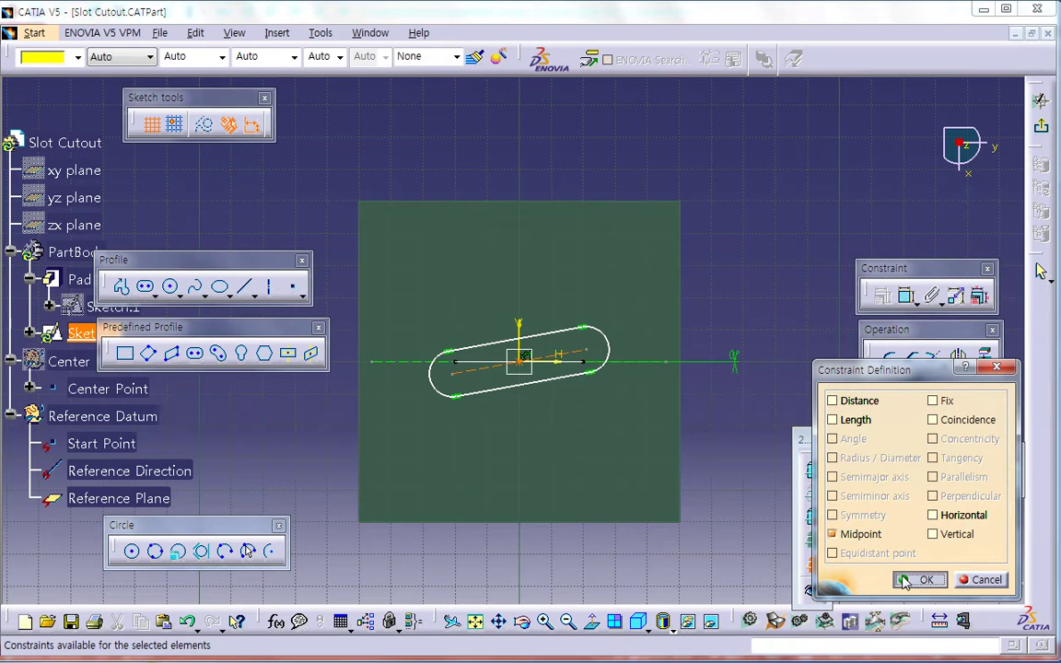
click(916, 579)
Make the elongated hole's slanted center axis coincident with the construction line through the origin.
click(485, 386)
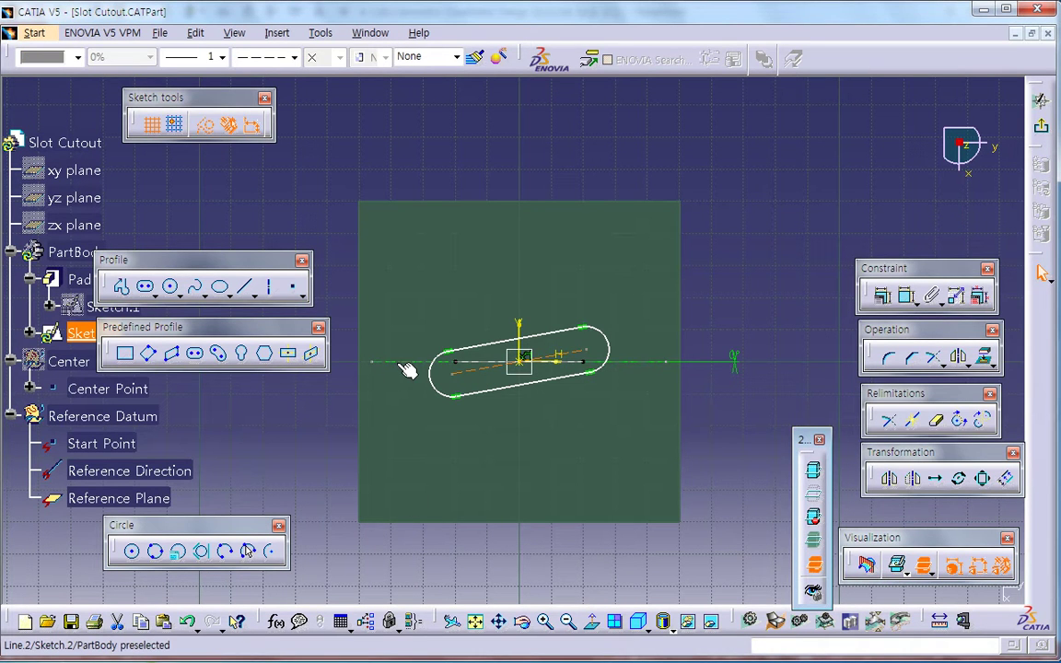
click(261, 478)
click(163, 475)
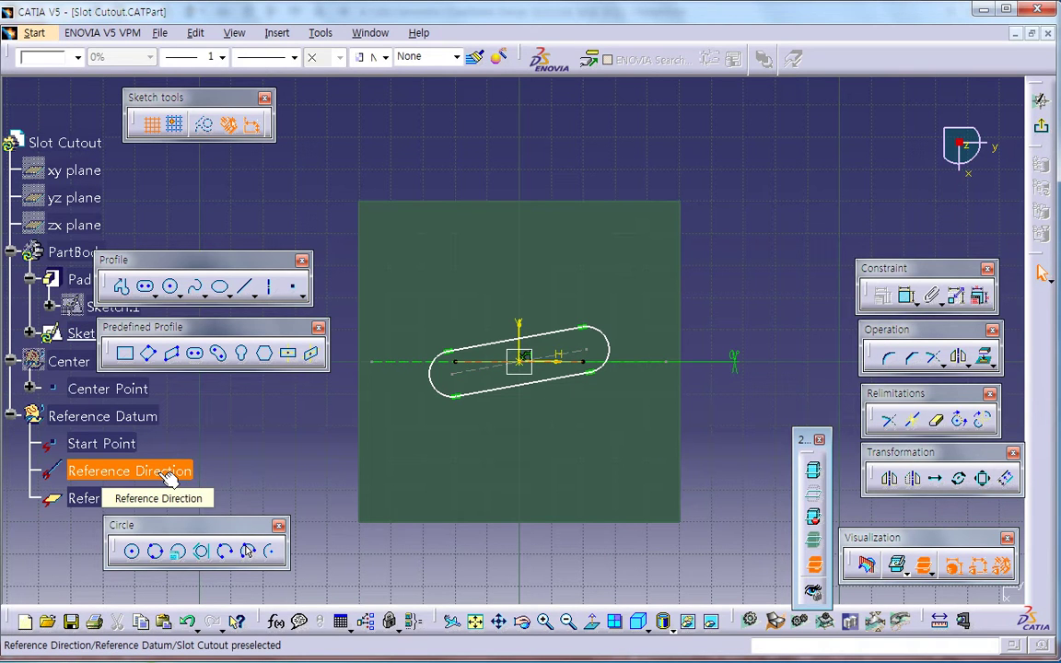
click(321, 471)
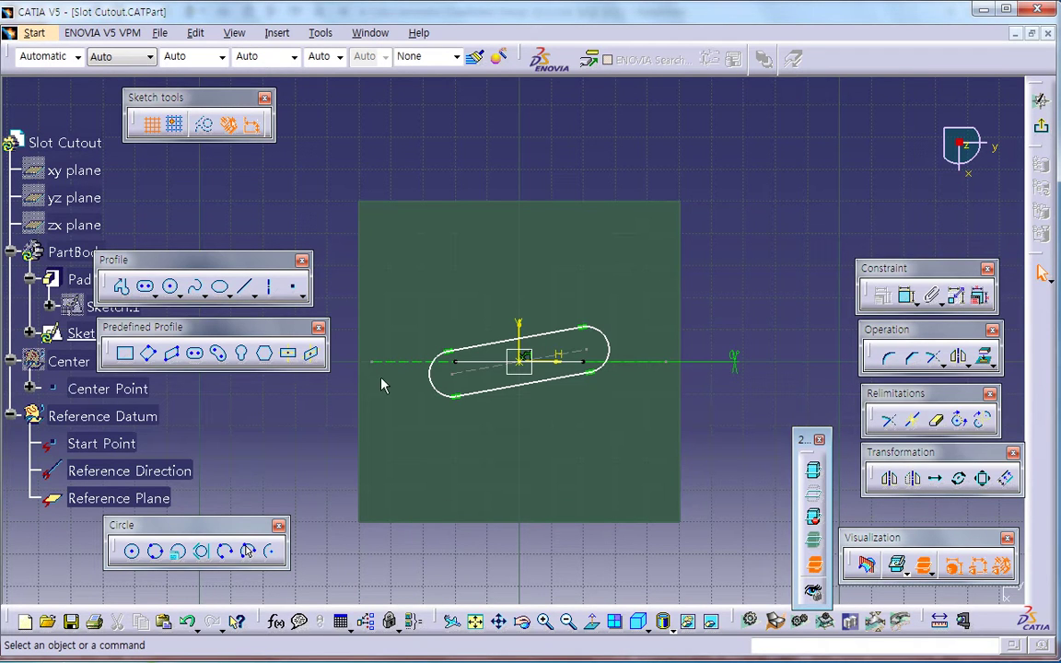
click(405, 363)
click(413, 365)
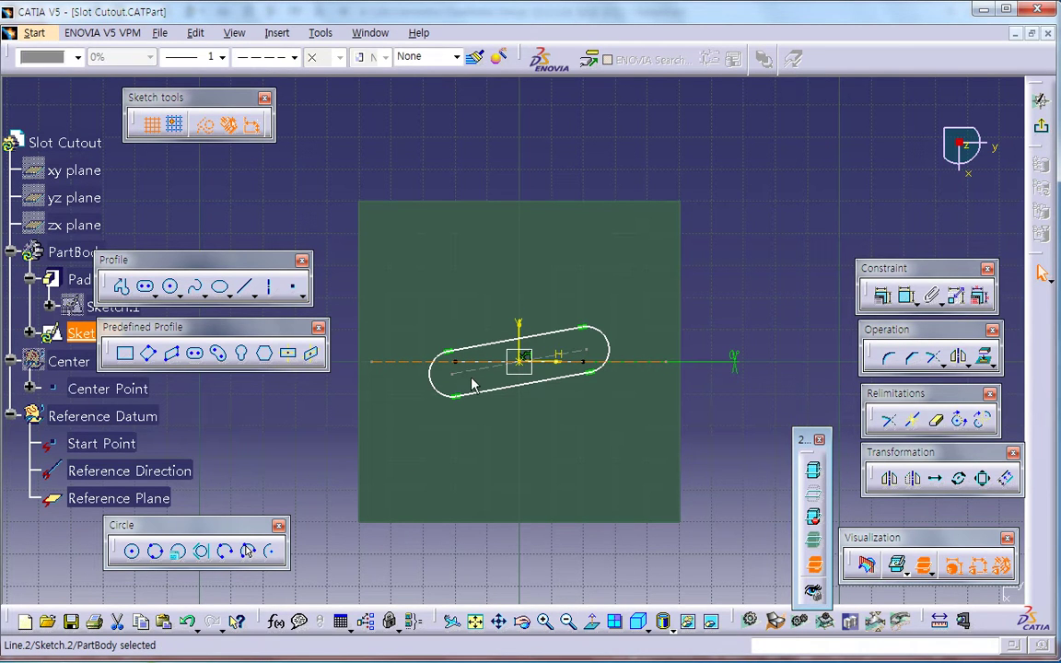
ctrl+click(505, 361)
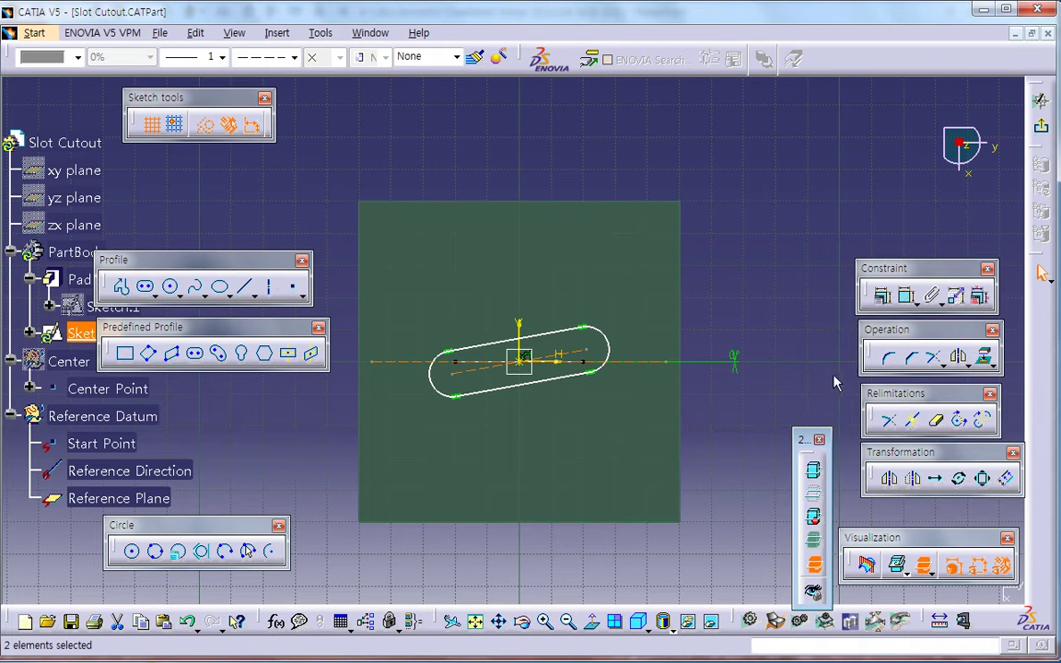
click(905, 295)
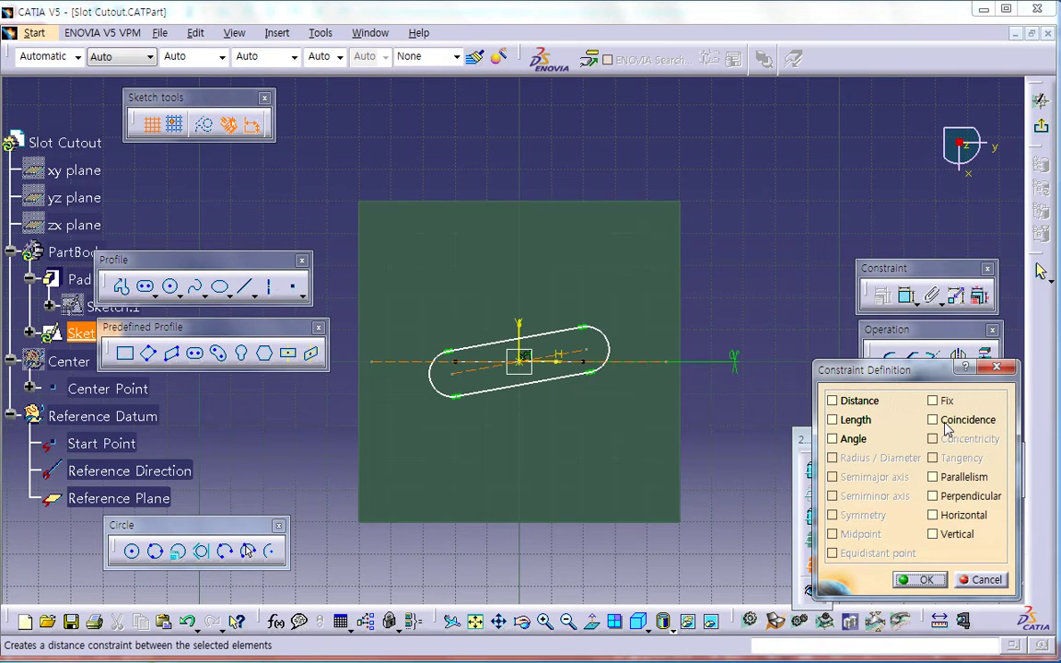
click(934, 419)
click(923, 580)
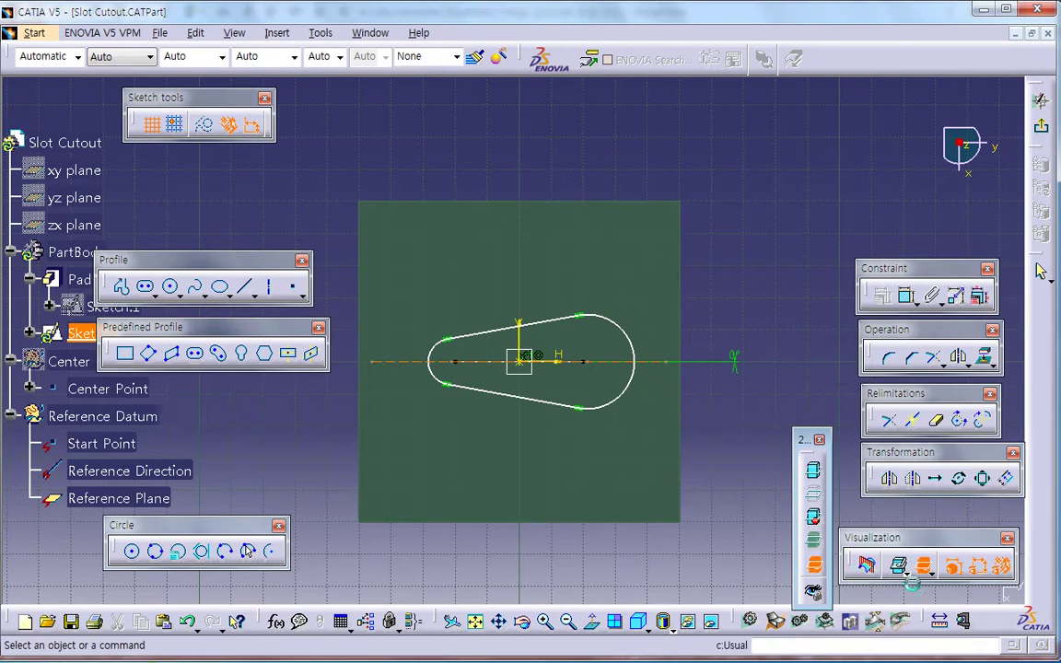
ctrl+middle_drag(731, 502, 669, 536)
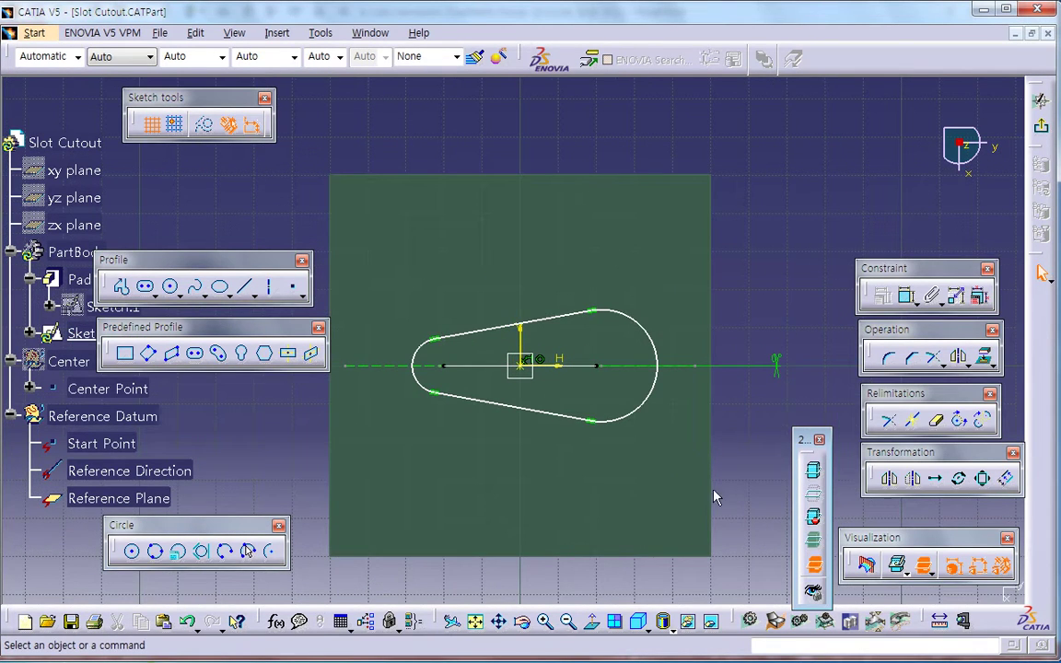
click(567, 320)
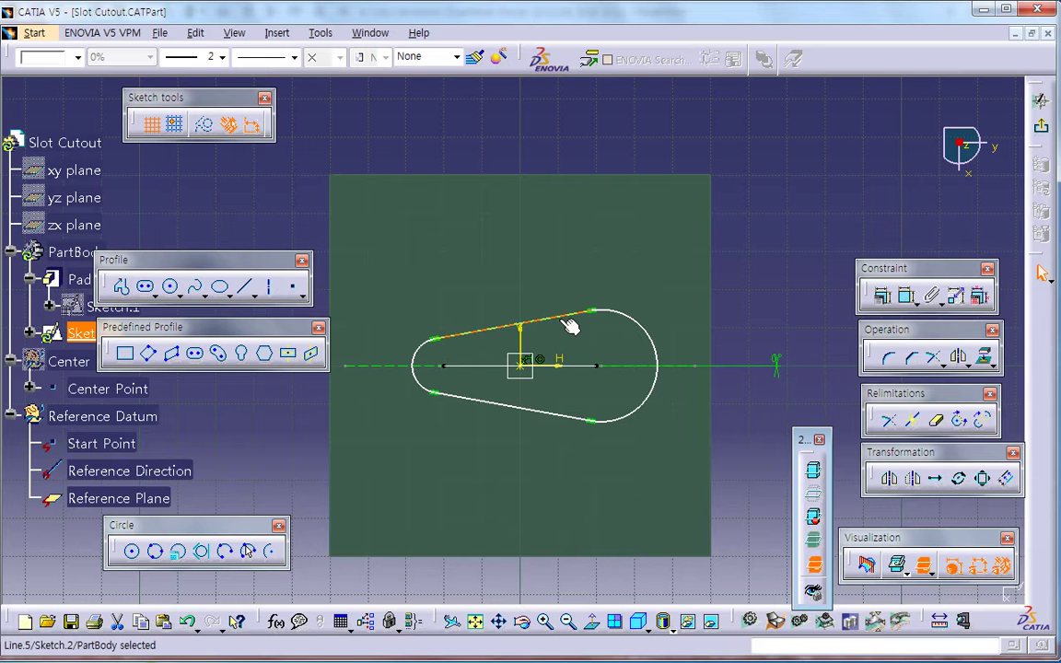
ctrl+click(189, 472)
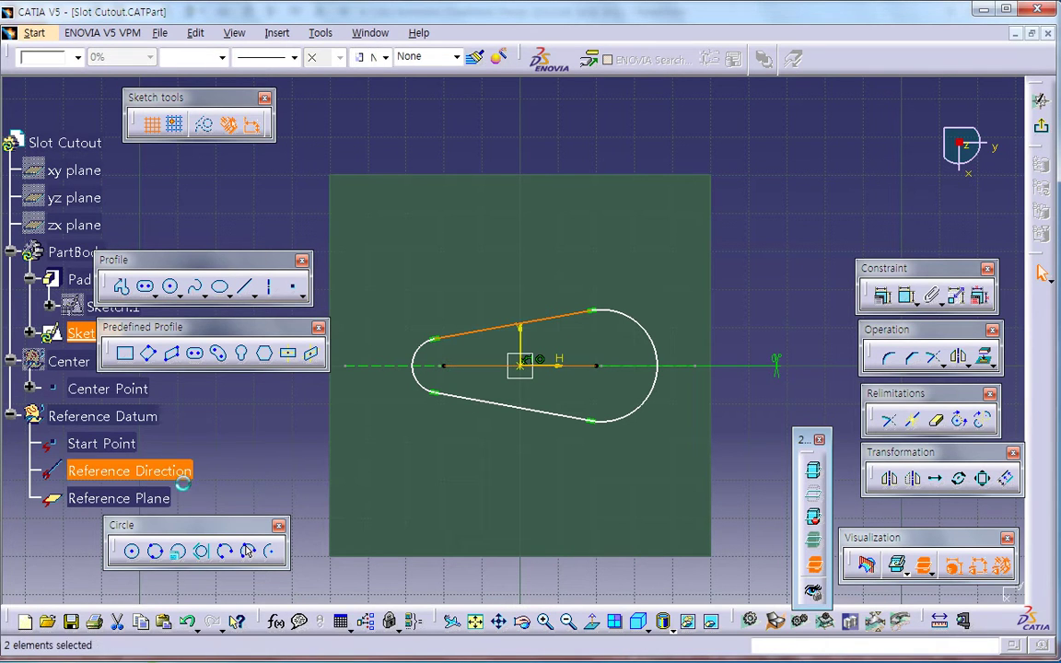
click(882, 295)
key(Escape)
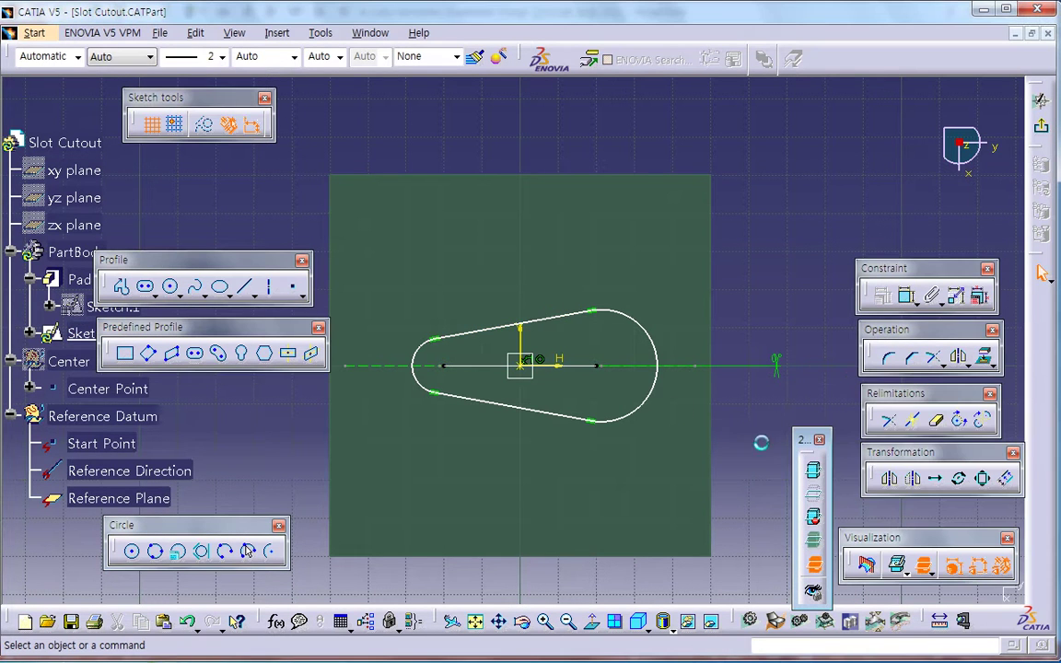
Constrain the slot's upper straight side parallel to the construction line.
click(580, 316)
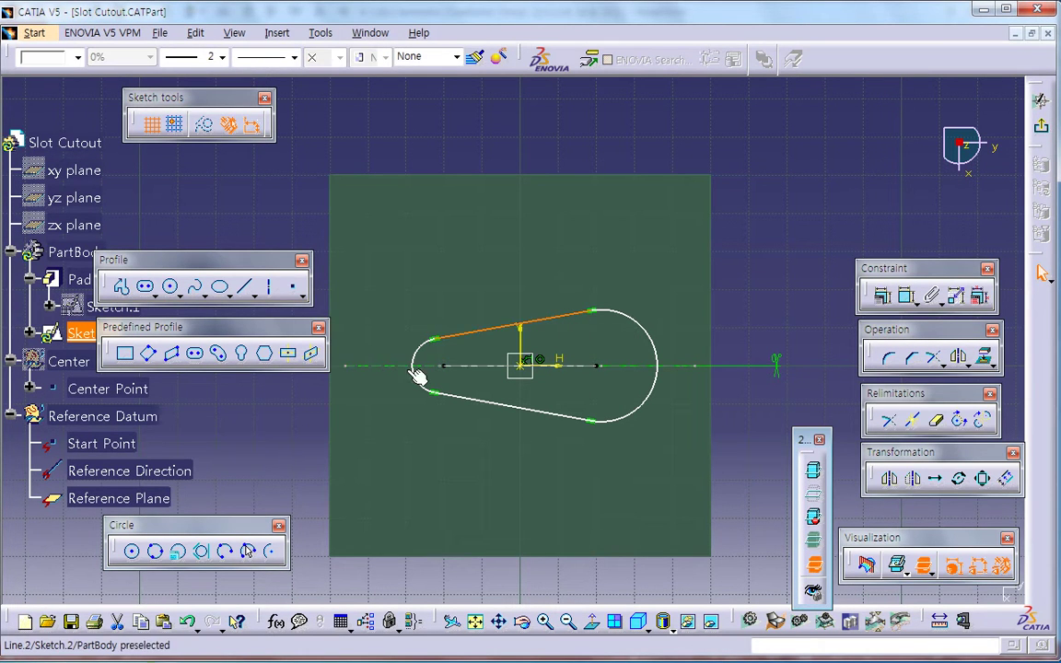
ctrl+click(376, 368)
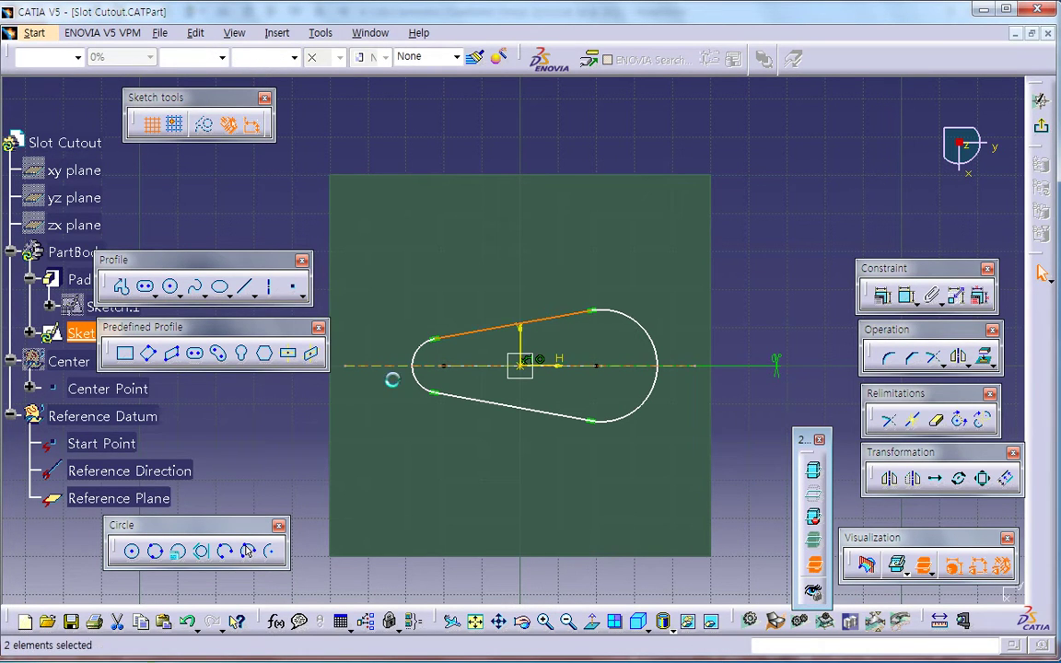
click(881, 295)
click(931, 476)
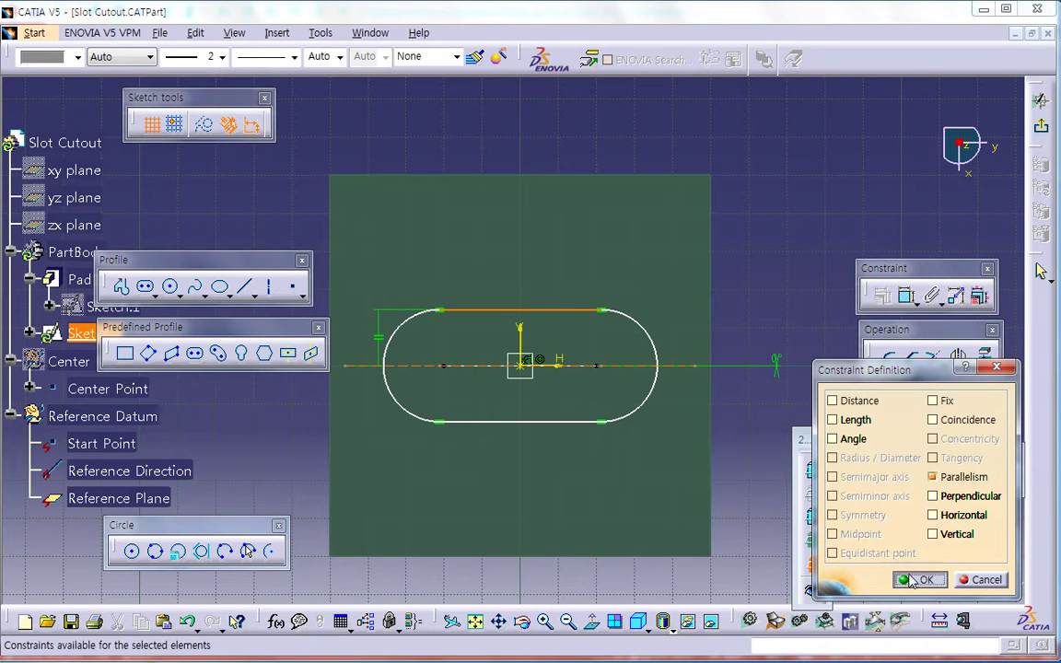
click(918, 579)
Constrain the slot's lower straight side parallel to its upper side.
click(577, 424)
ctrl+click(594, 311)
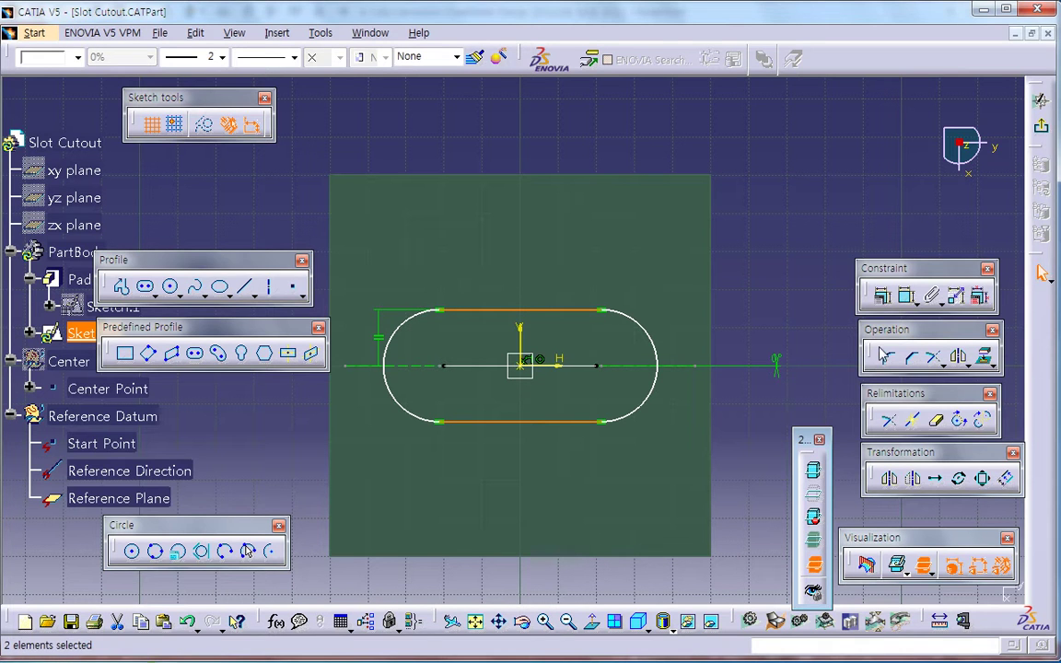
click(881, 294)
click(967, 477)
click(919, 579)
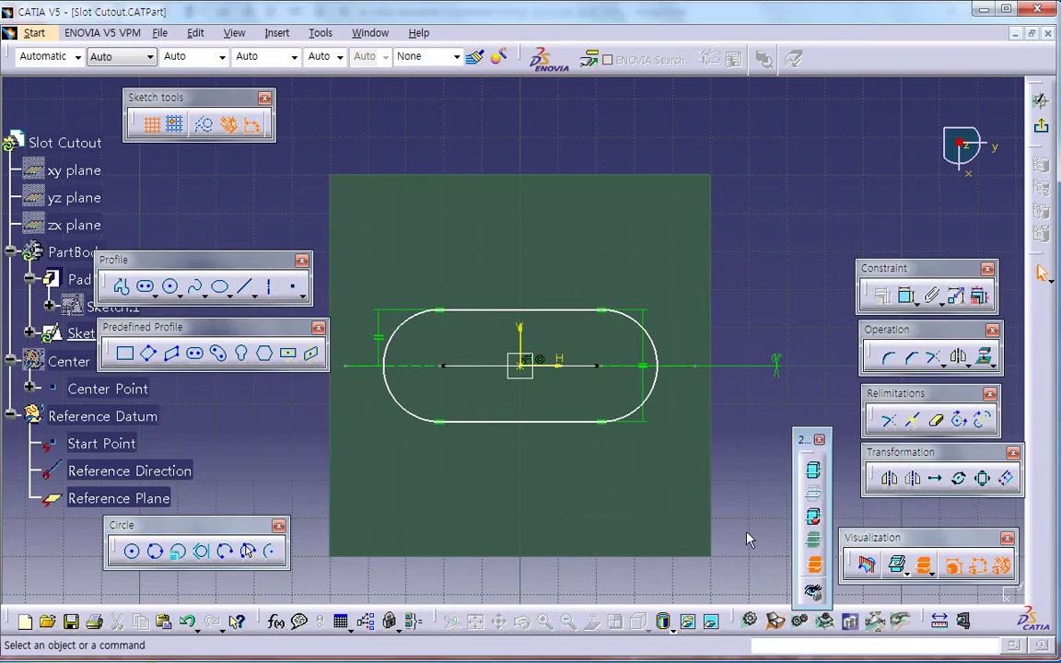
Move the parallelism symbol away from the slot, test the slot's rotation at 30 degrees, and return the angle to 0 degrees.
middle_drag(585, 450, 718, 463)
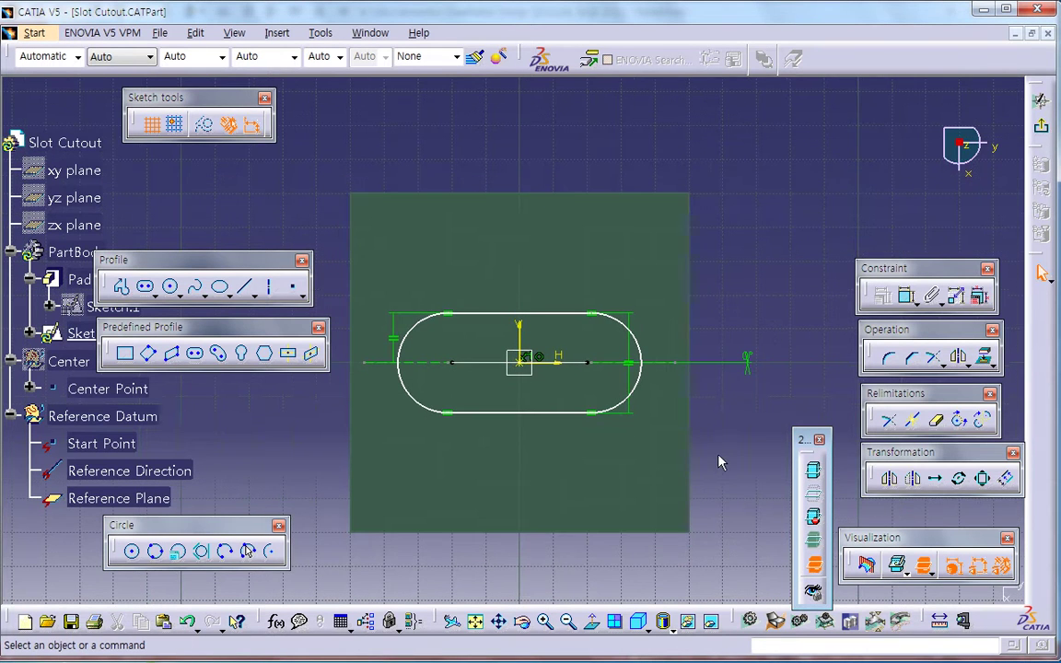
click(709, 320)
double_click(750, 361)
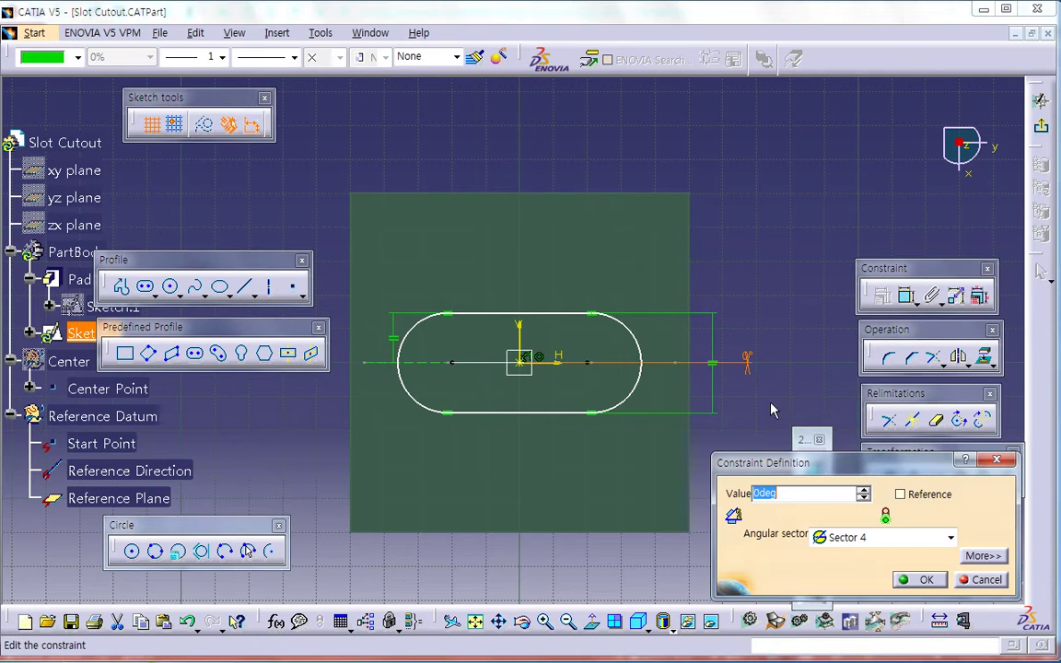
key(Return)
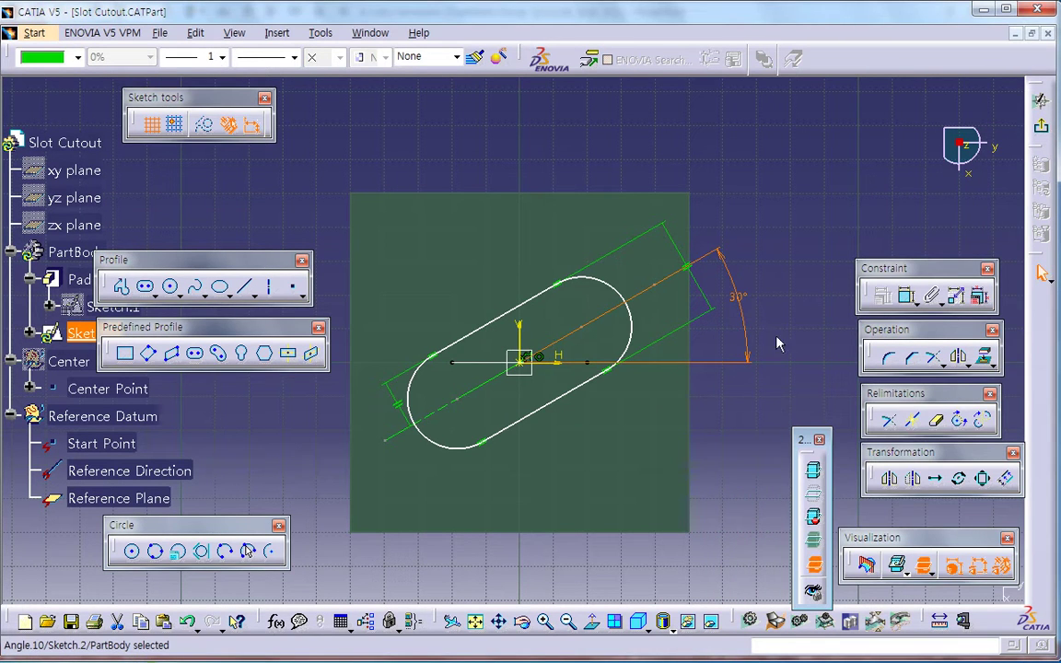
double_click(749, 303)
text(0)
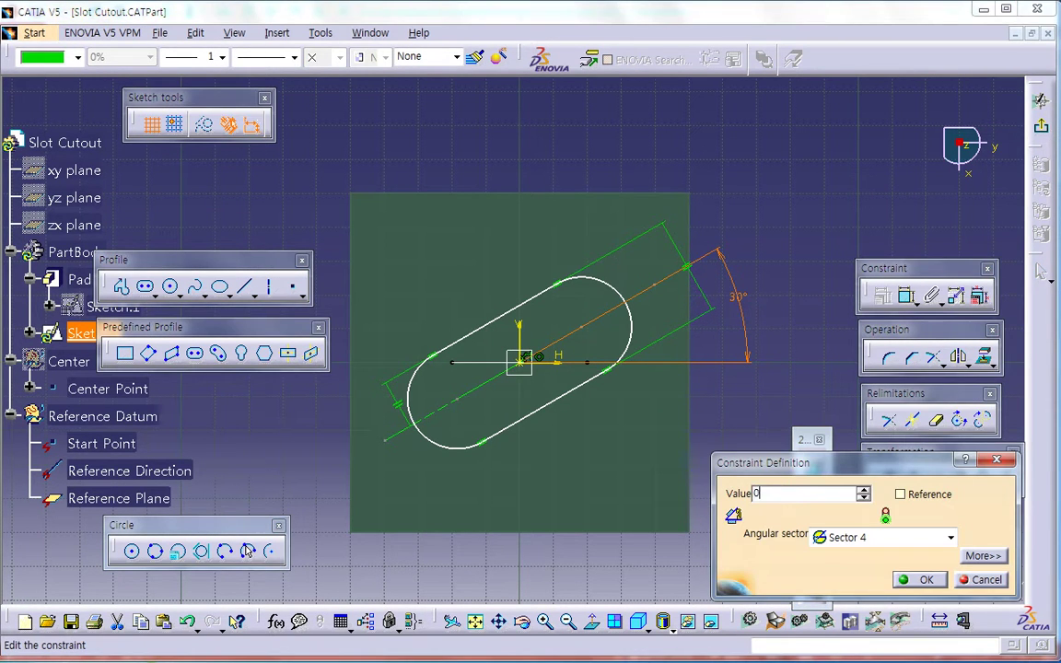
key(Return)
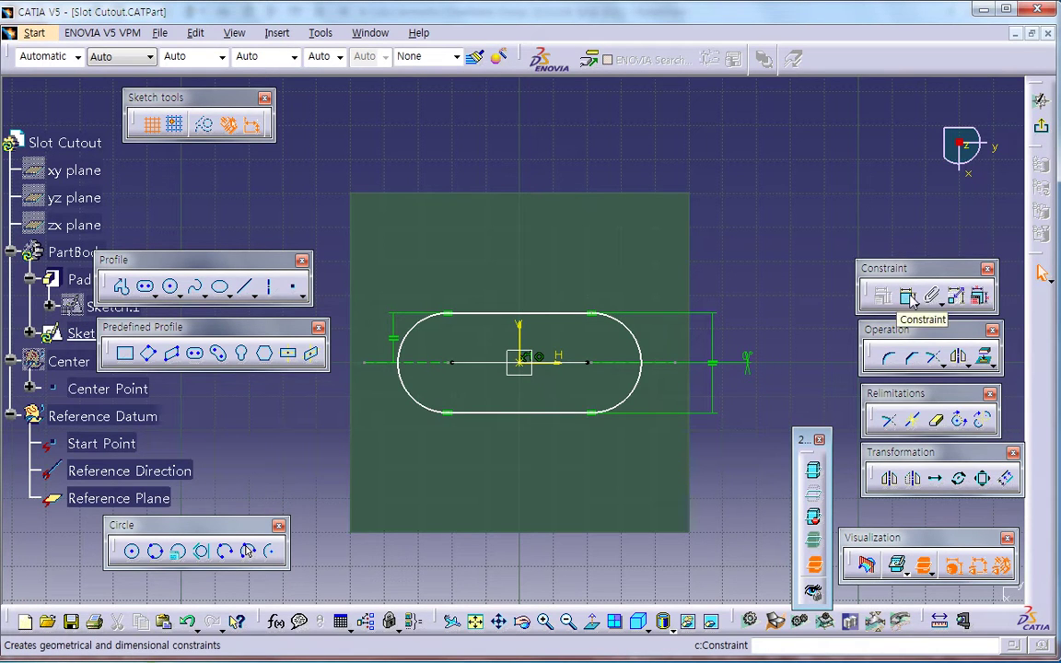
Hide the Reference Datum set and dimension the distance between the slot's two arc centers, placing the dimension below the plate.
right_click(150, 417)
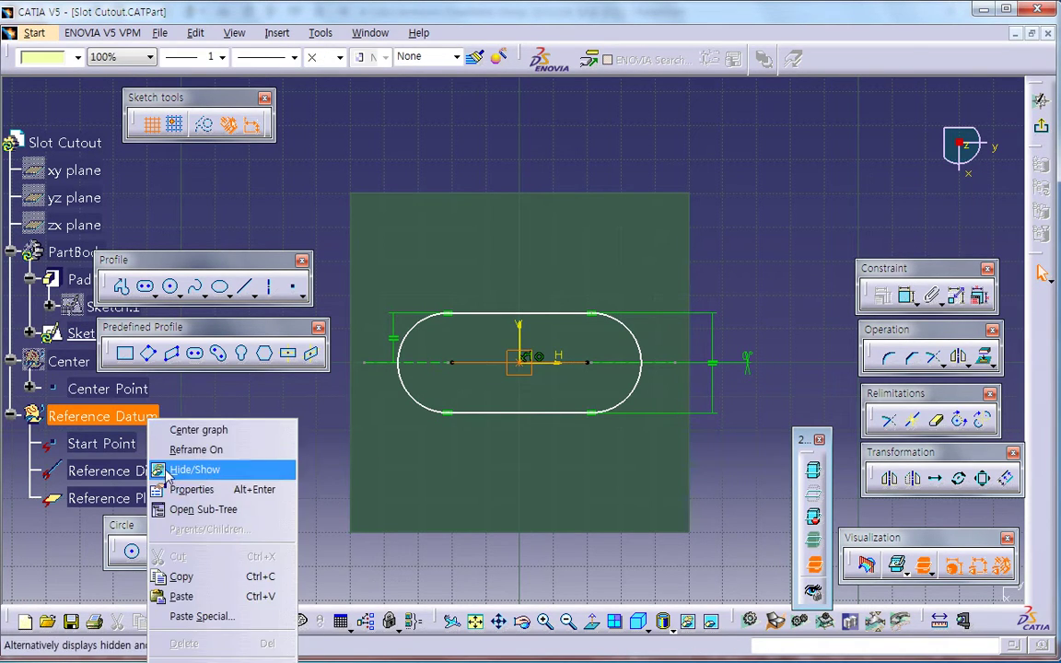
click(193, 469)
click(906, 295)
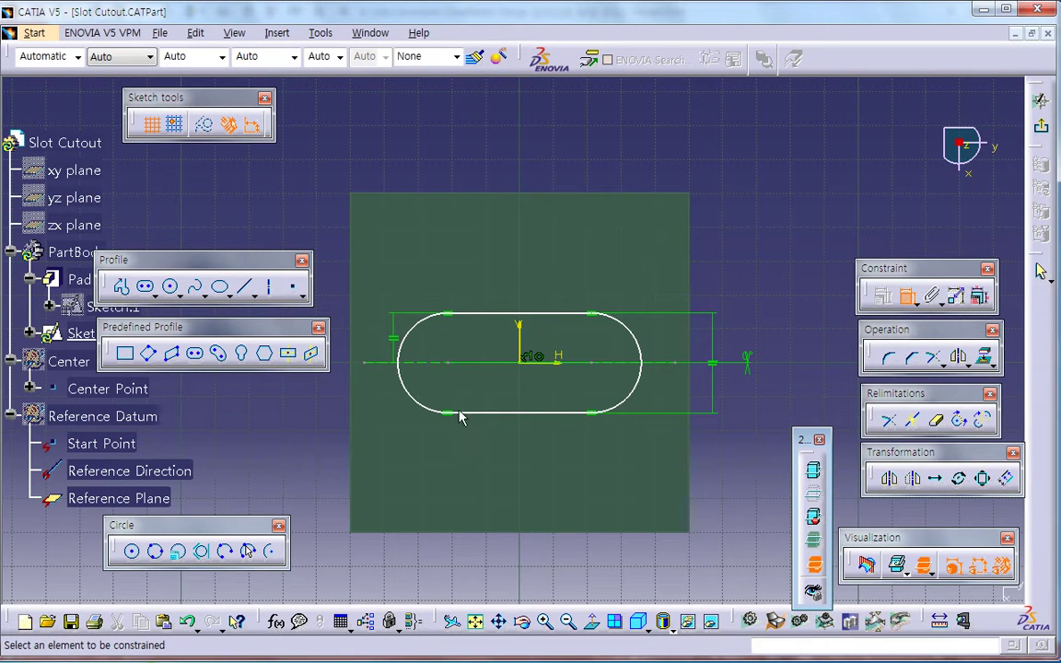
click(448, 371)
click(592, 370)
click(520, 539)
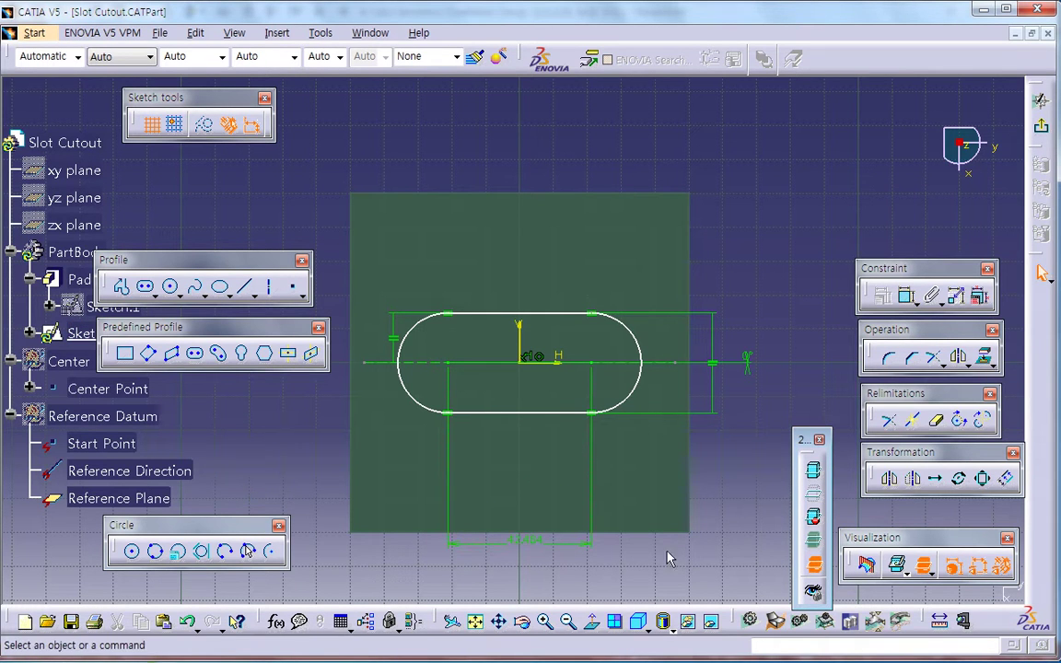
Dimension the radius of the slot's left end arc, placing the value near the plate's upper-left corner.
click(906, 295)
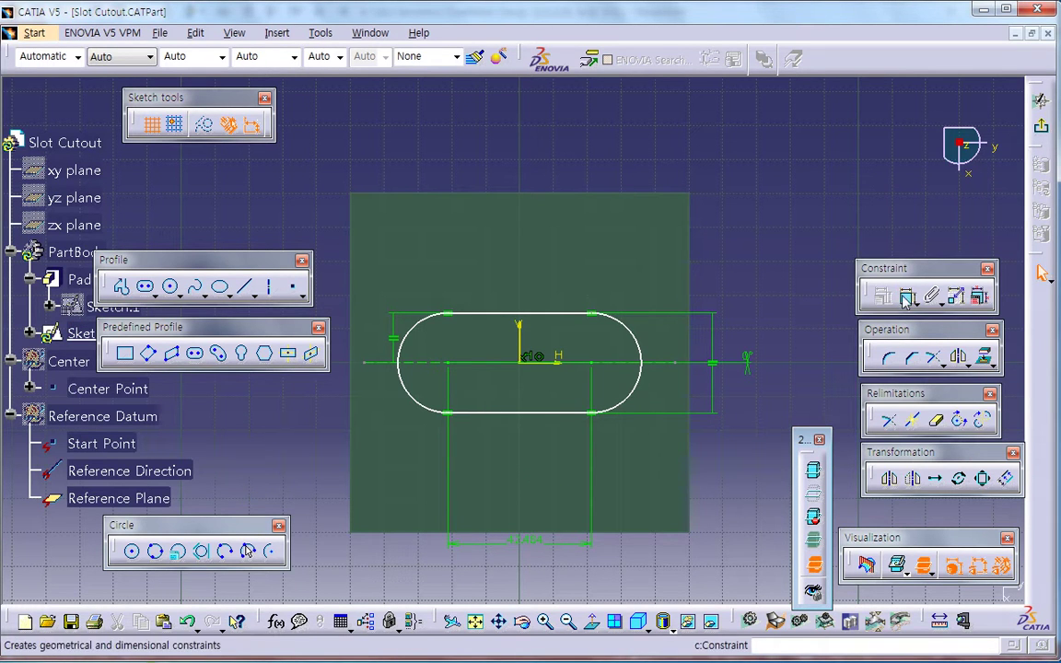
click(428, 333)
click(336, 230)
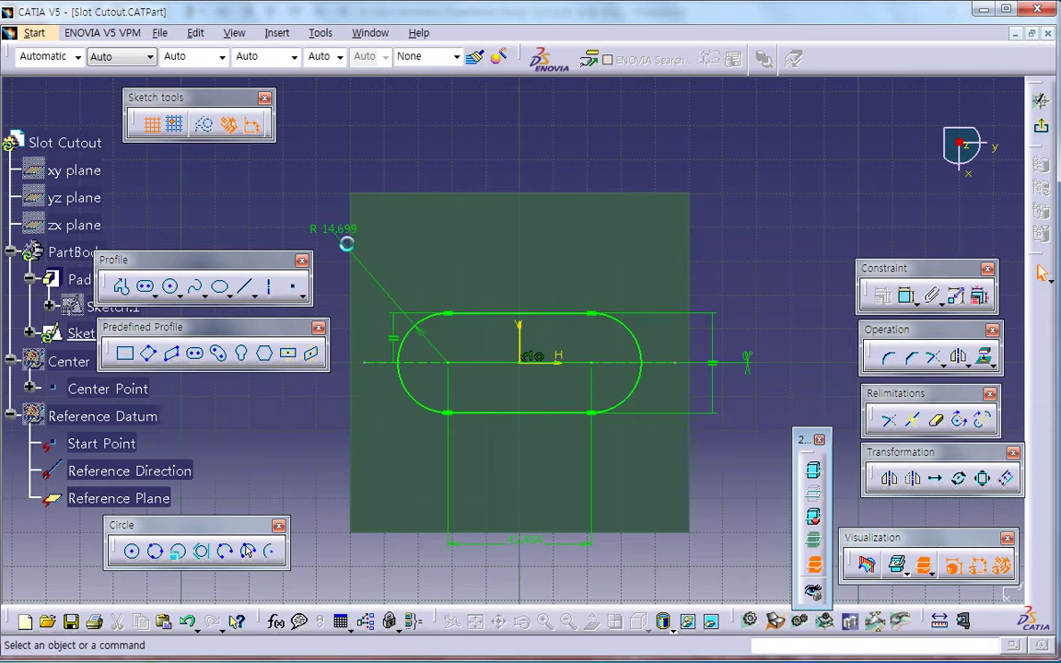
Leave the slot sketch and cut it through the plate as a 2 mm deep pocket with the direction reversed.
middle_drag(550, 340, 748, 294)
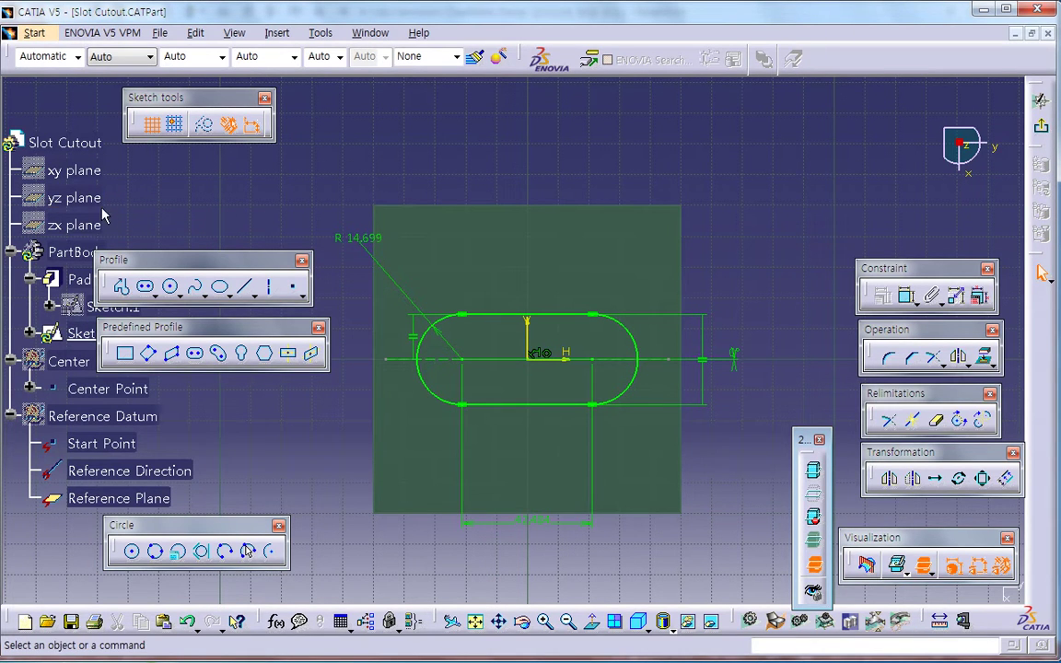
click(1040, 126)
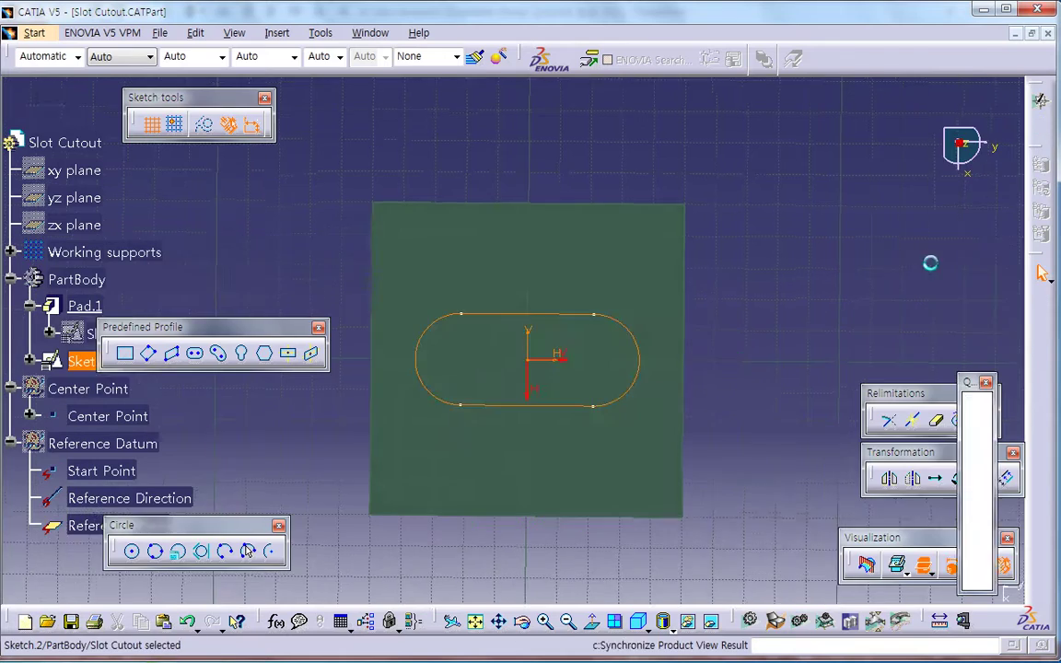
click(740, 408)
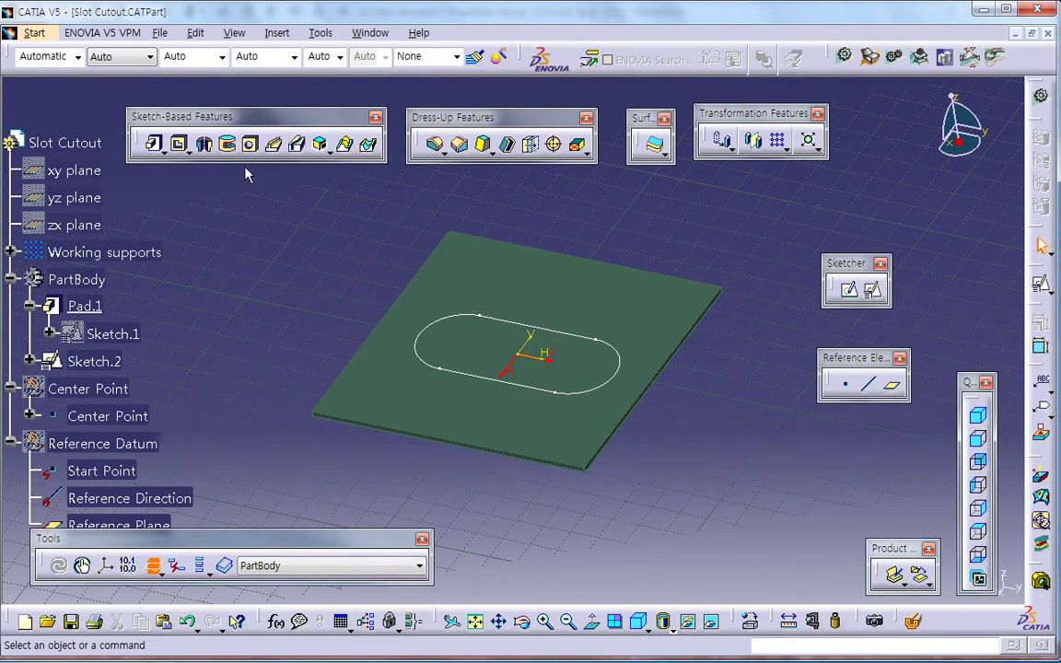
click(178, 144)
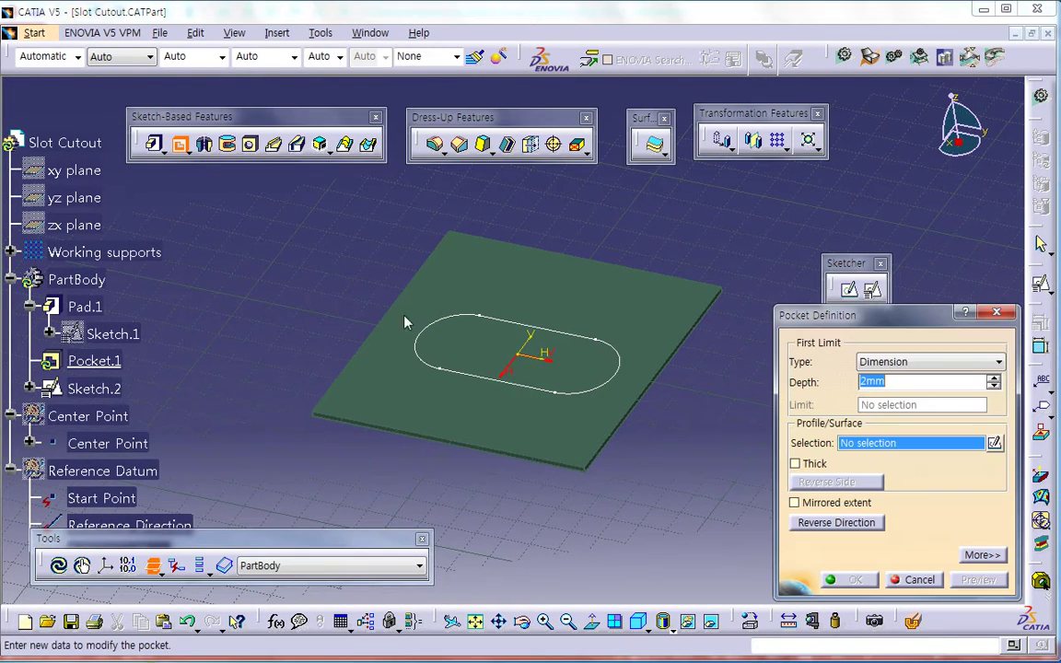
click(544, 394)
click(815, 522)
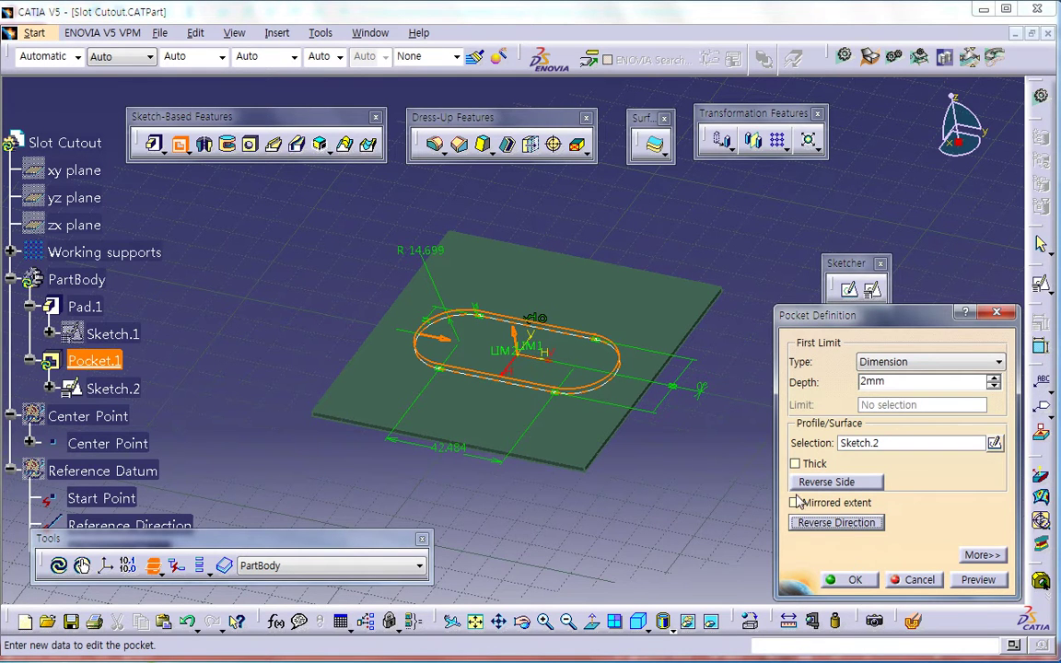
click(854, 580)
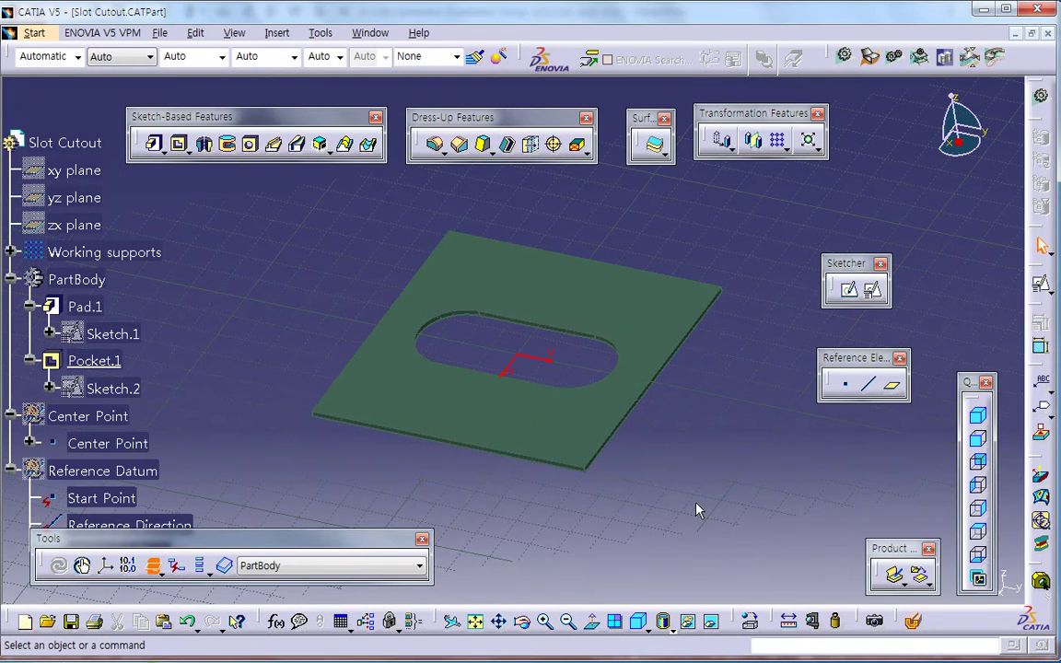
Restore the standard shaded display of the part and delete the Working supports set.
click(153, 567)
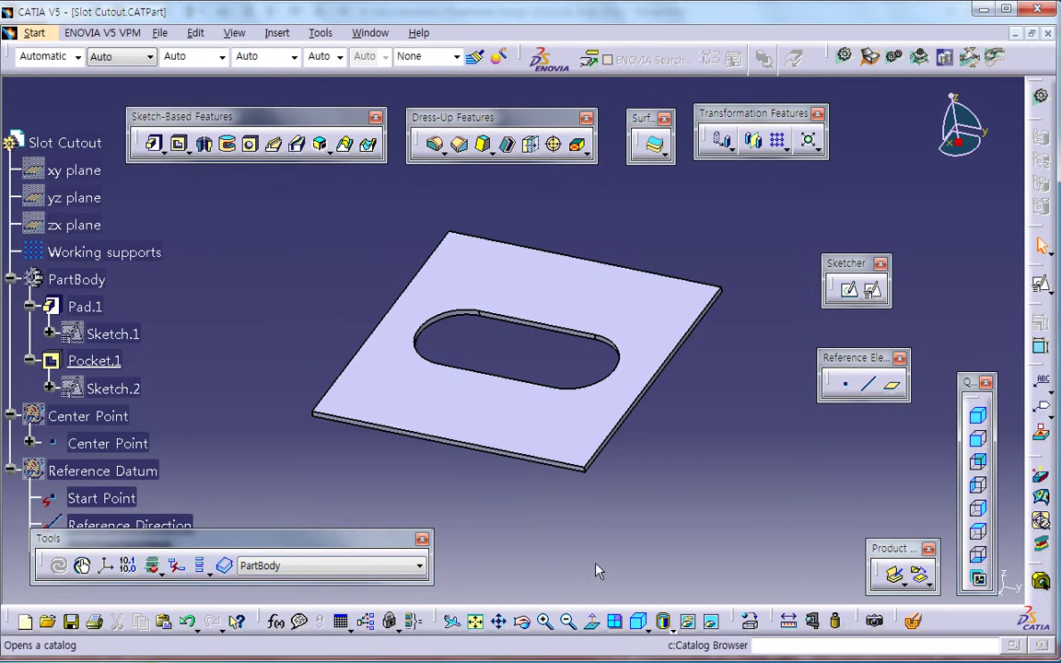
click(158, 258)
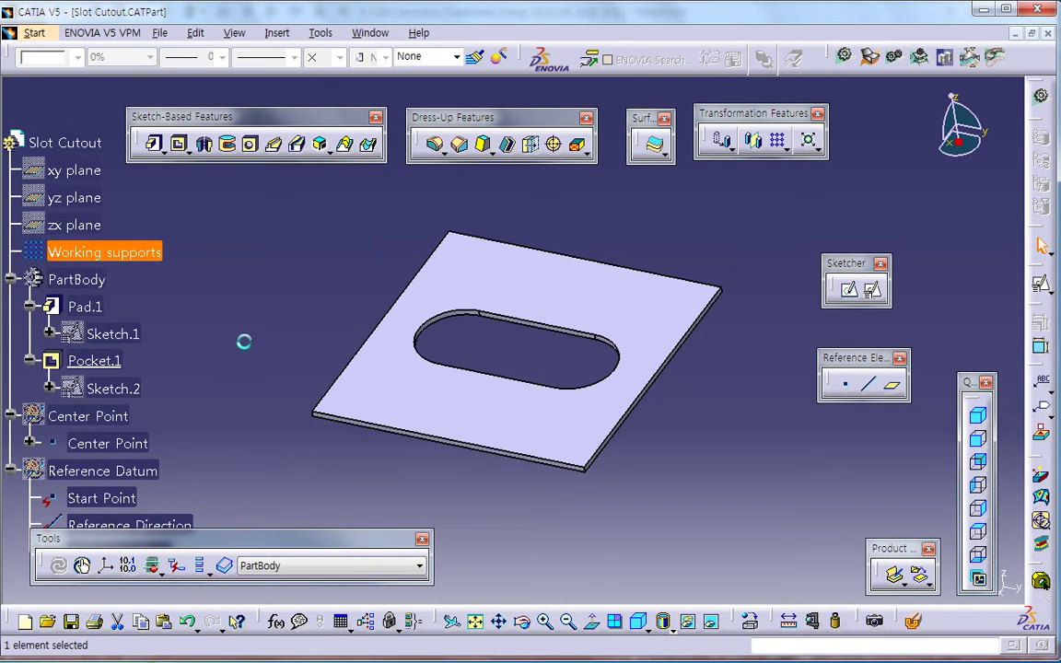
key(Delete)
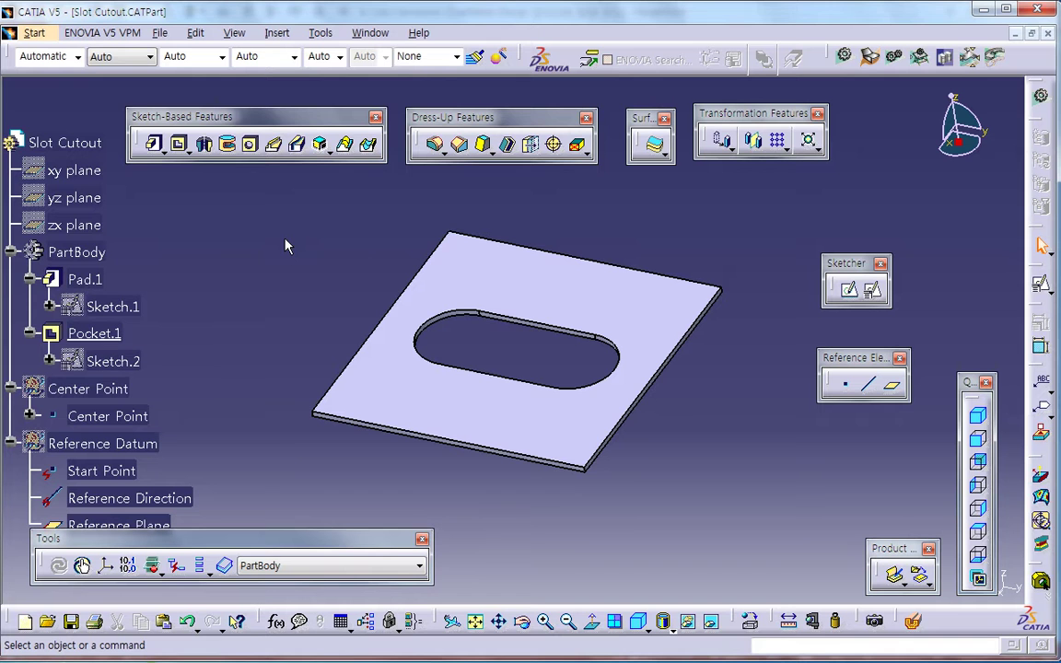
Reopen the pocket's sketch and rename the slot's angle parameter as Slot Angle.
double_click(113, 361)
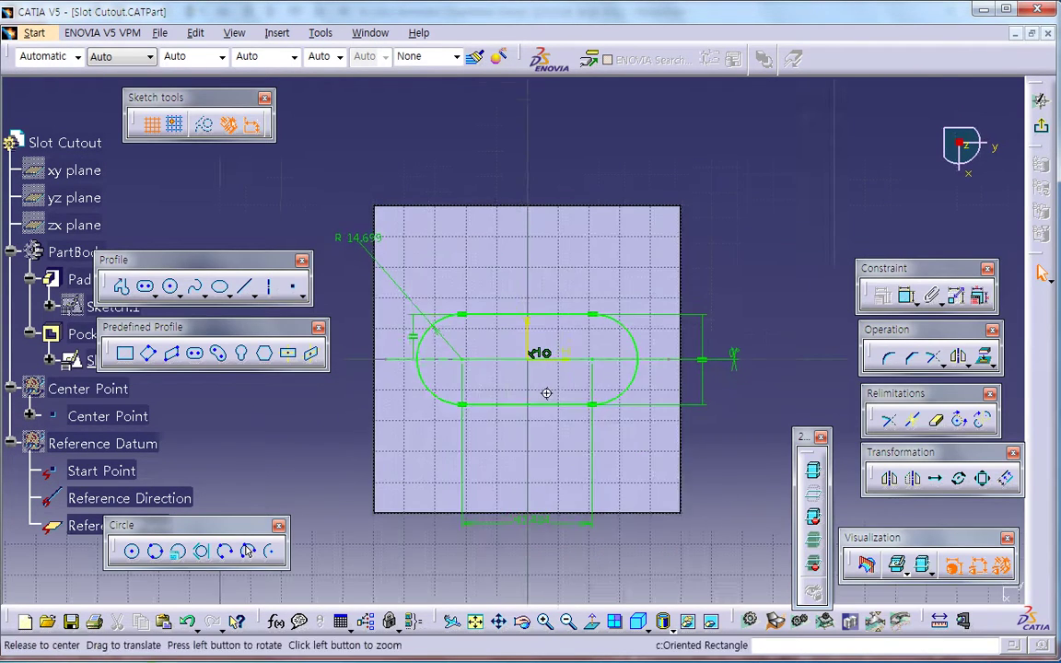
middle_drag(553, 424, 563, 445)
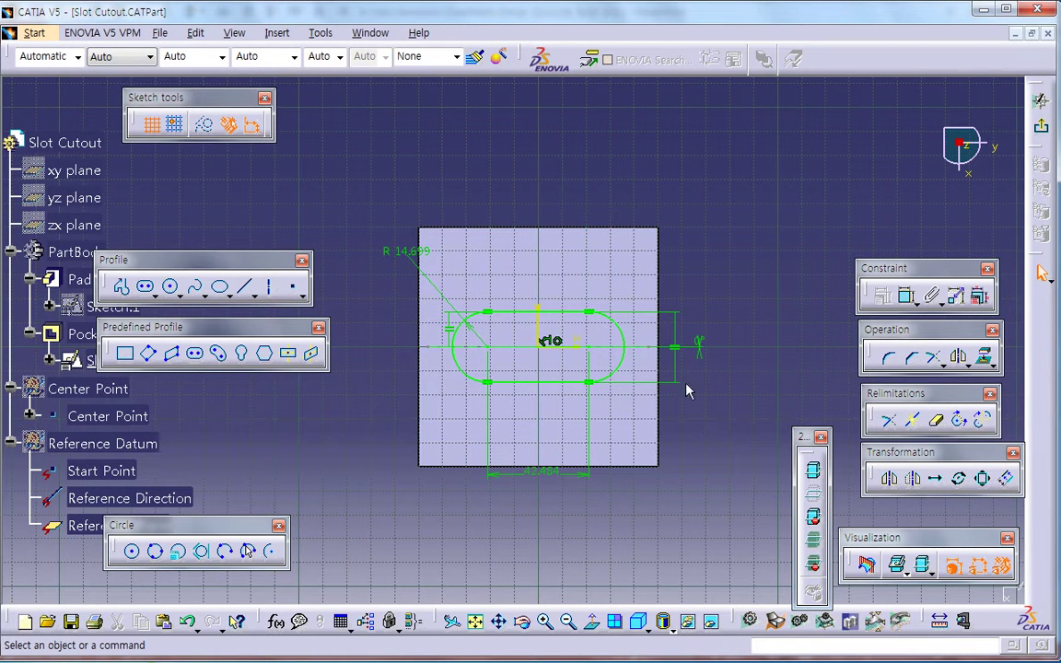
mouse_move(686, 442)
middle_down()
mouse_move(681, 414)
mouse_move(552, 490)
middle_up()
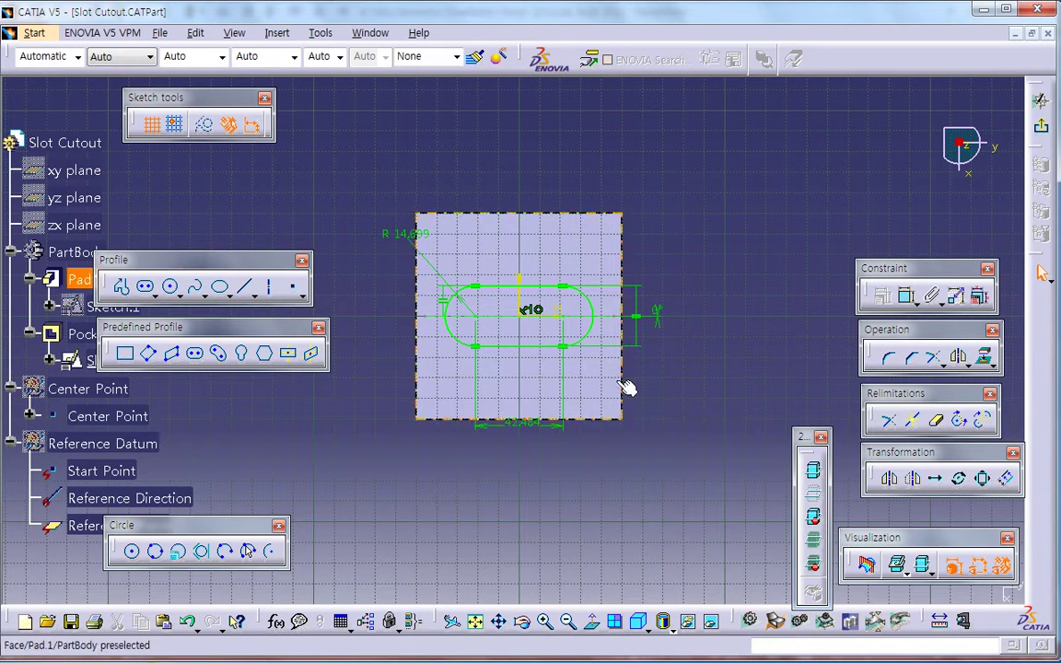
click(657, 315)
right_click(658, 317)
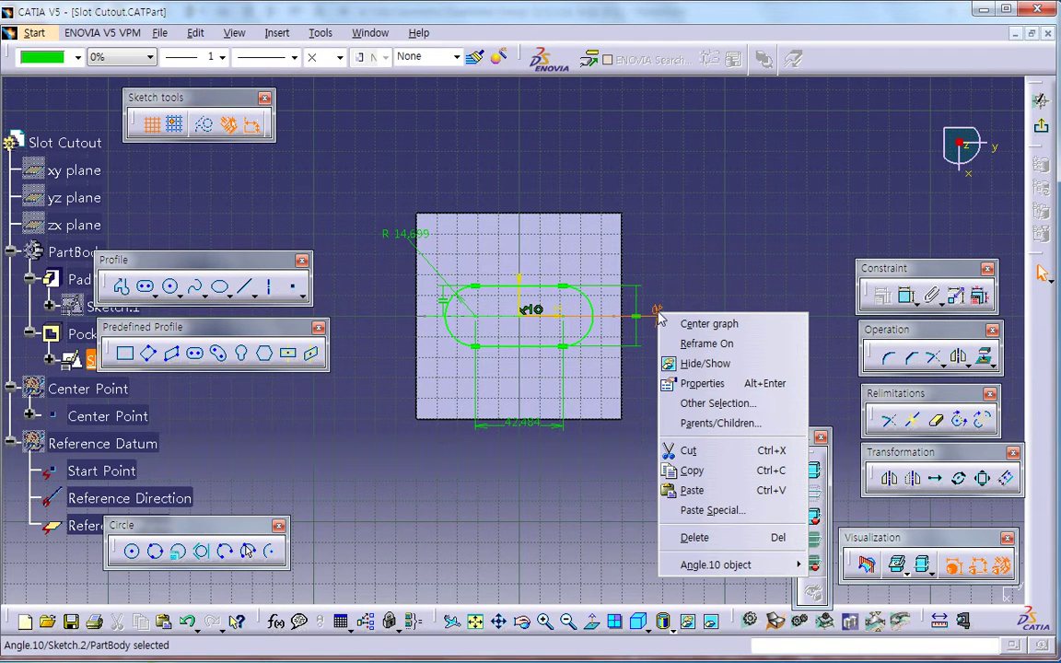
mouse_move(713, 565)
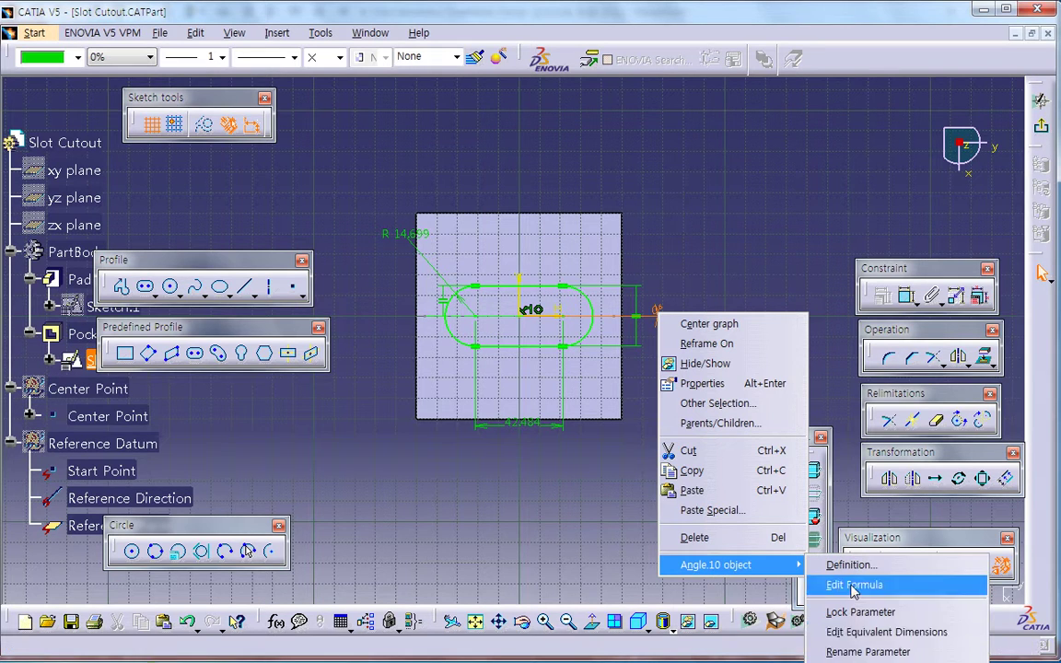
click(865, 652)
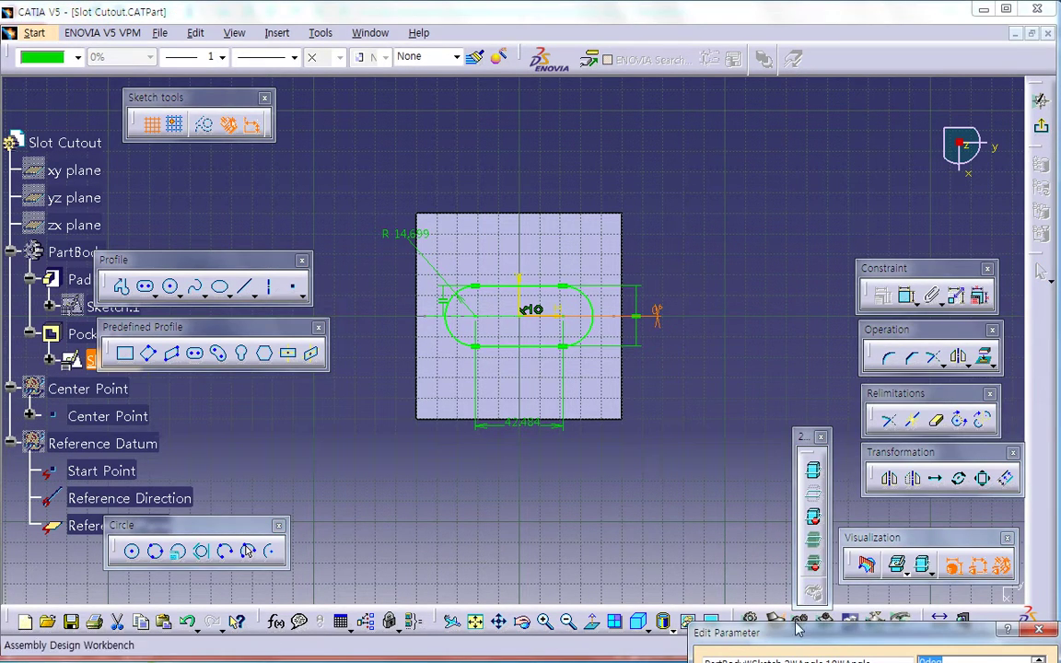
drag(763, 424, 617, 150)
drag(727, 189, 244, 184)
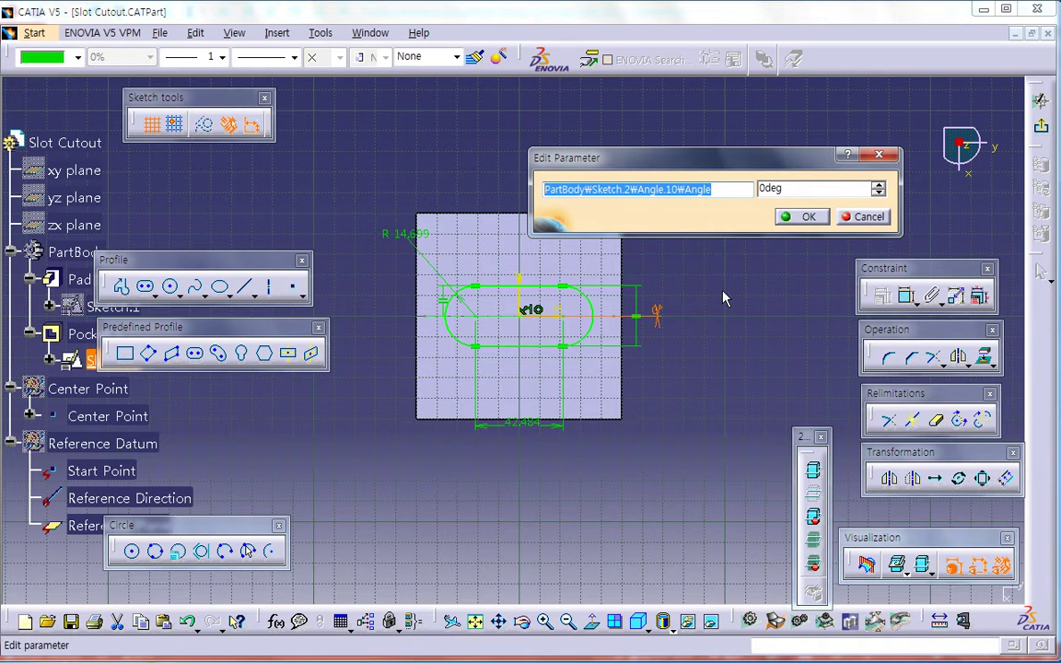
text(Slot)
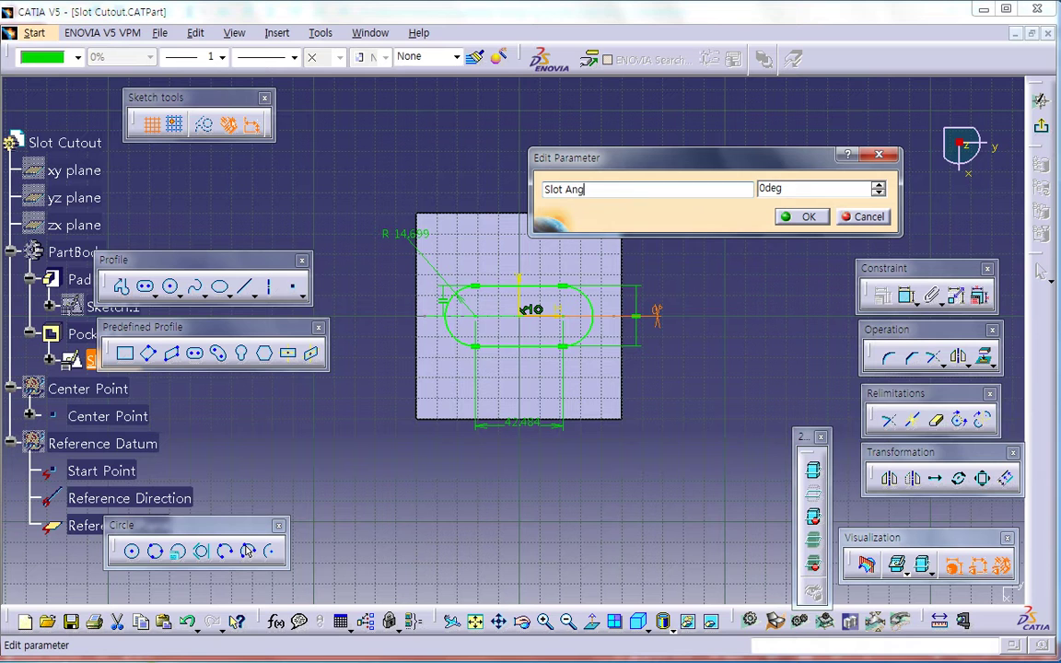
key(Tab)
click(804, 217)
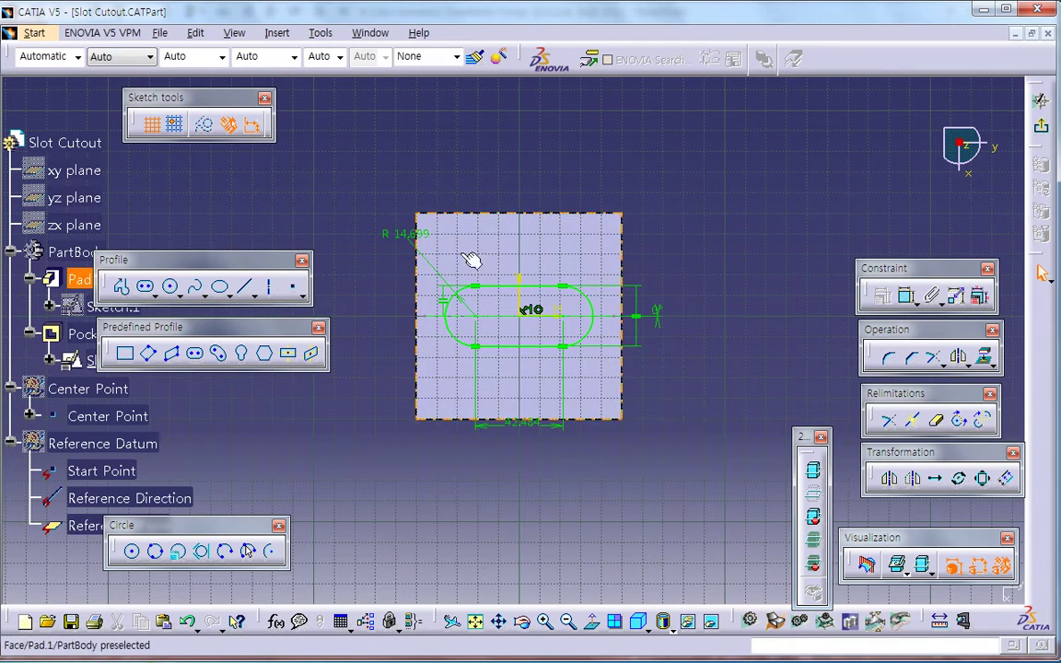
Rename the slot's arc radius parameter as Slot Radius and set its value to 5 mm.
right_click(405, 235)
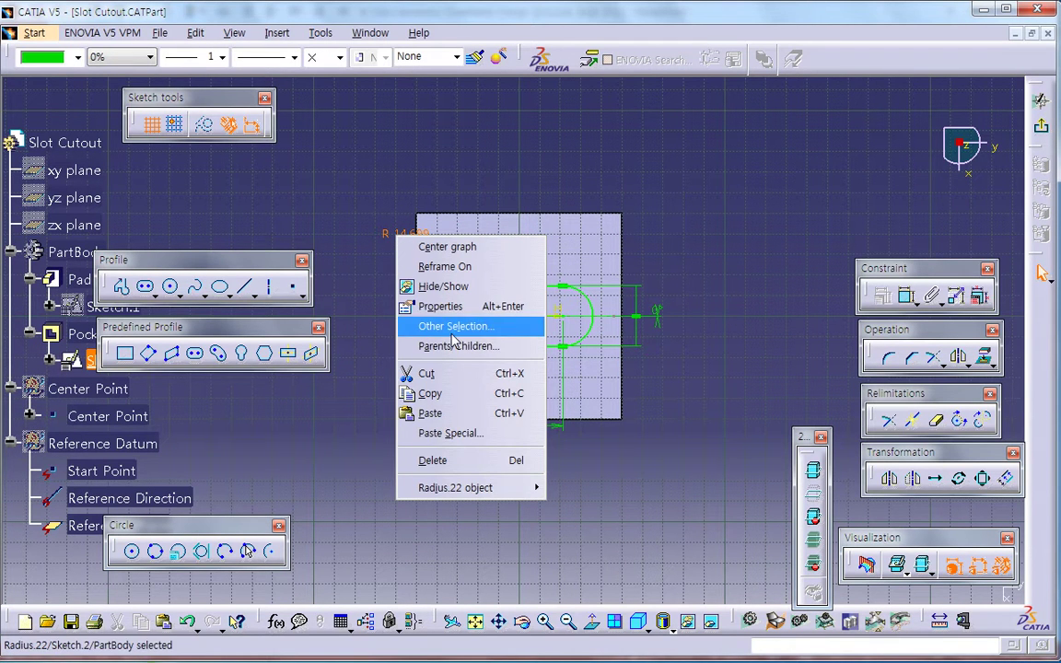
mouse_move(460, 487)
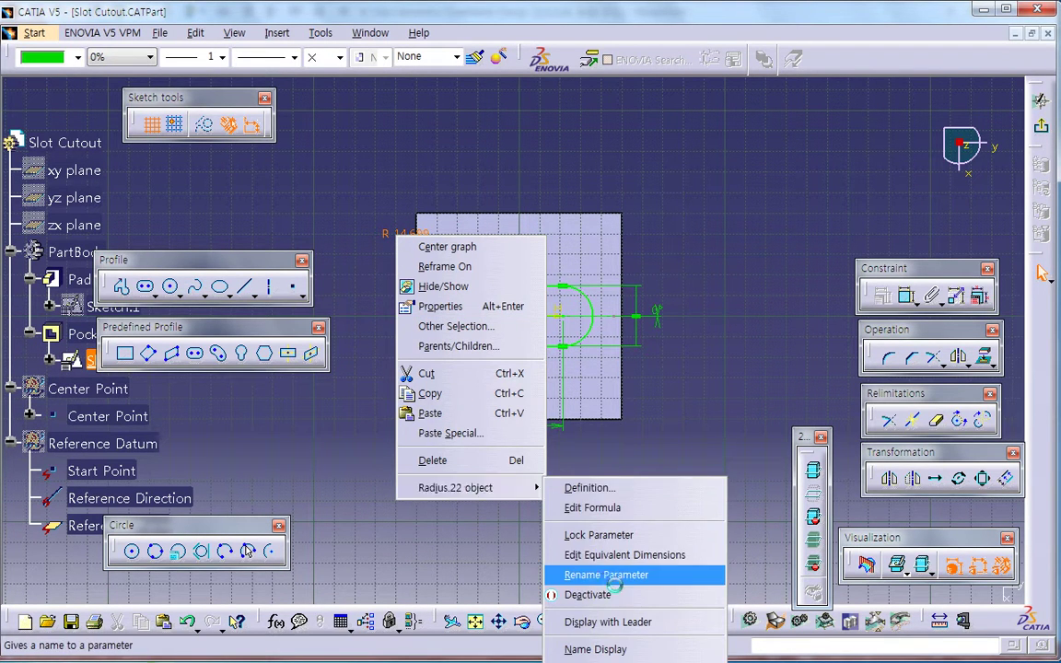
click(603, 574)
drag(831, 182, 831, 182)
key(shift+Tab)
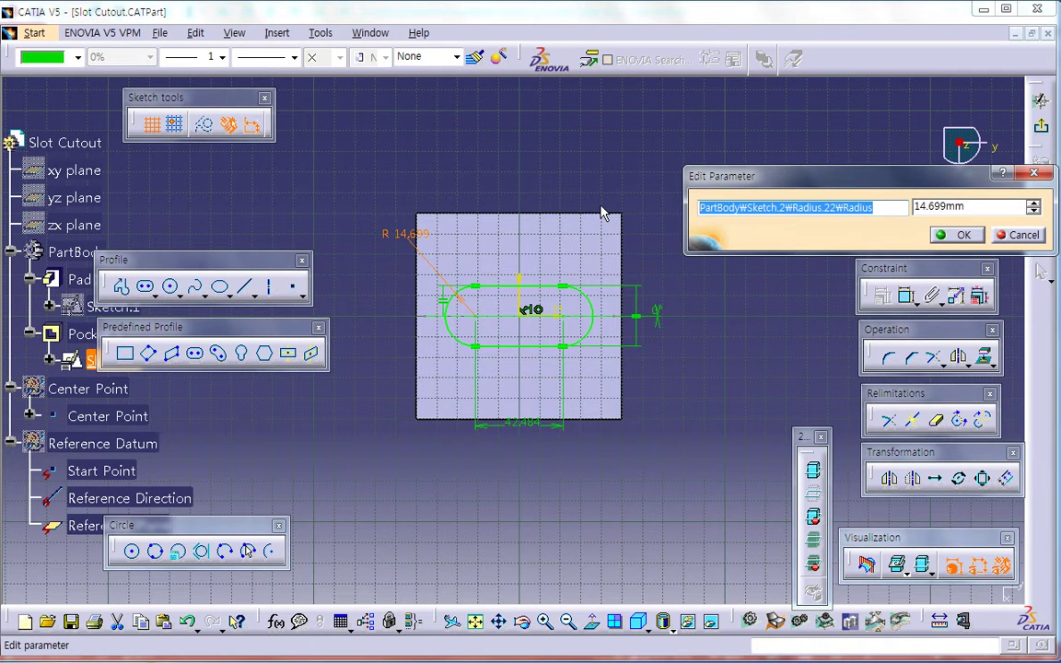
text(Slot)
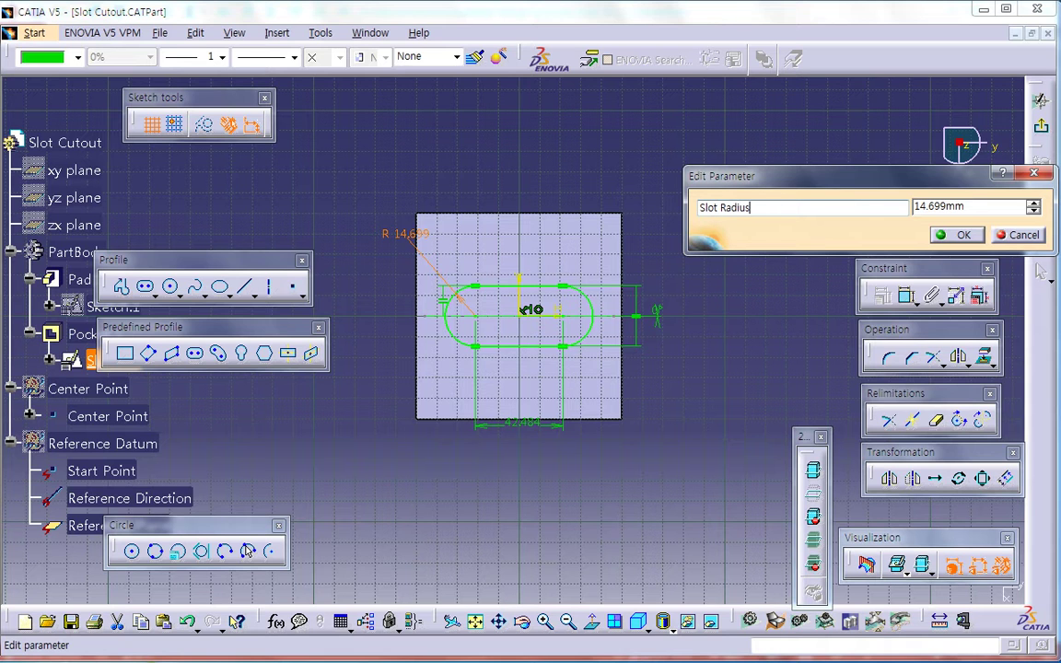
key(Tab)
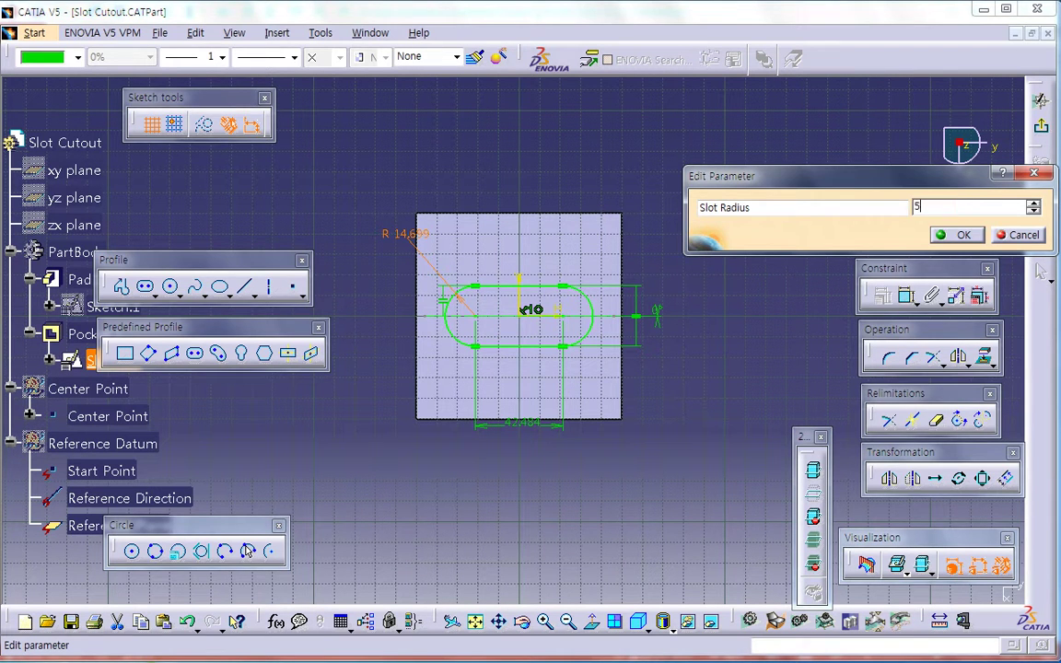
text(5)
key(Return)
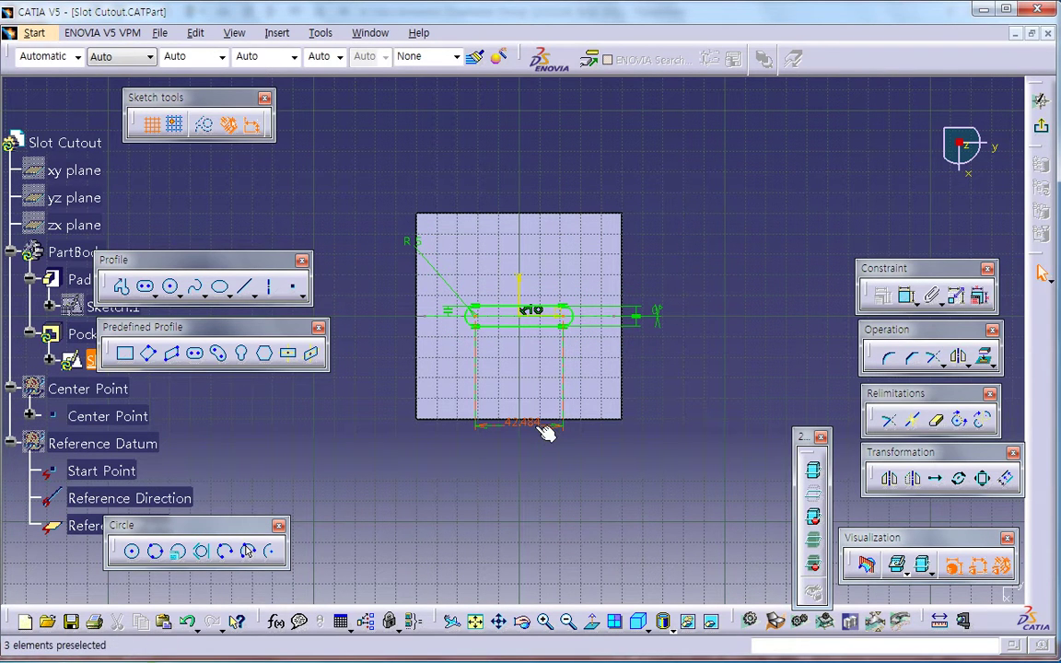
Rename the parameter for the distance between the slot's arc centers as Slot Length and set it to 15 mm.
right_click(547, 432)
click(767, 313)
middle_drag(669, 438, 629, 300)
right_click(484, 291)
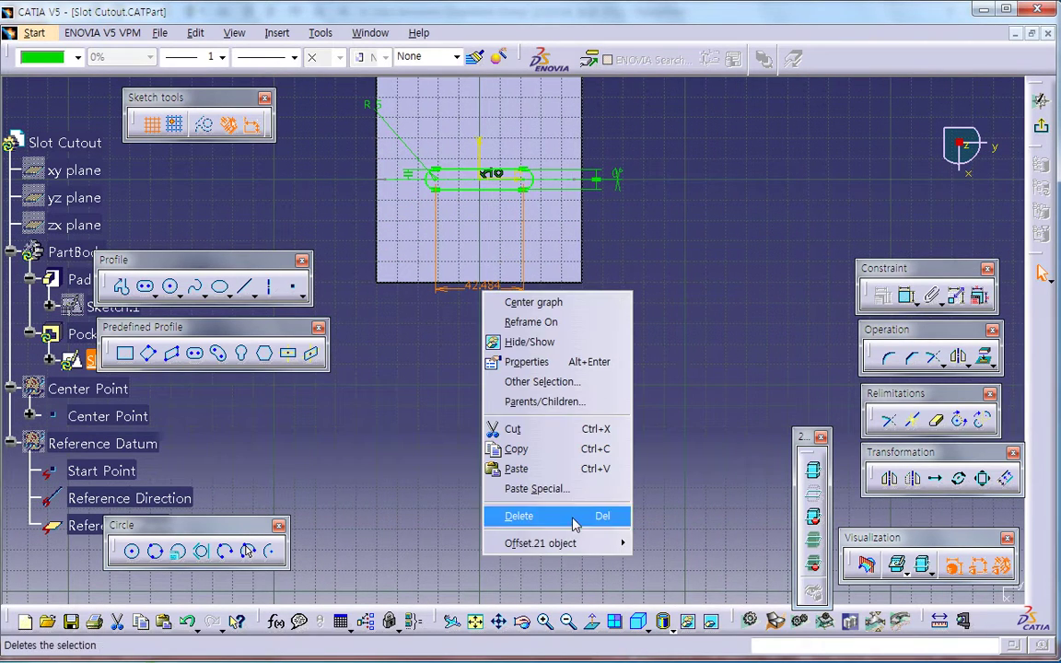
mouse_move(610, 544)
click(688, 630)
drag(816, 624, 627, 378)
drag(692, 412, 336, 355)
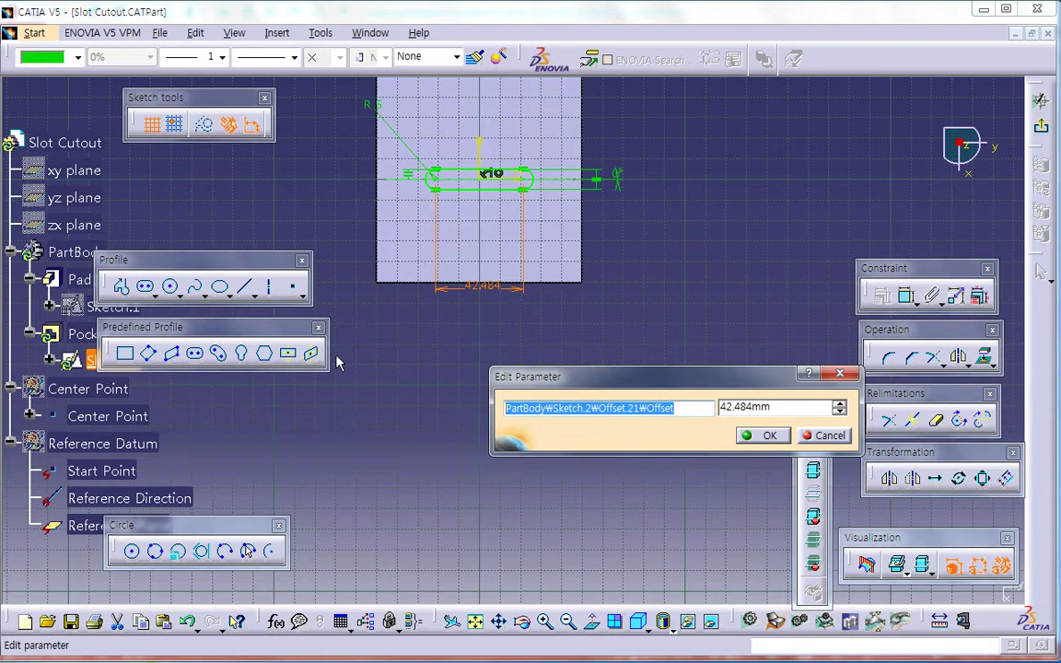
text(Slot Length)
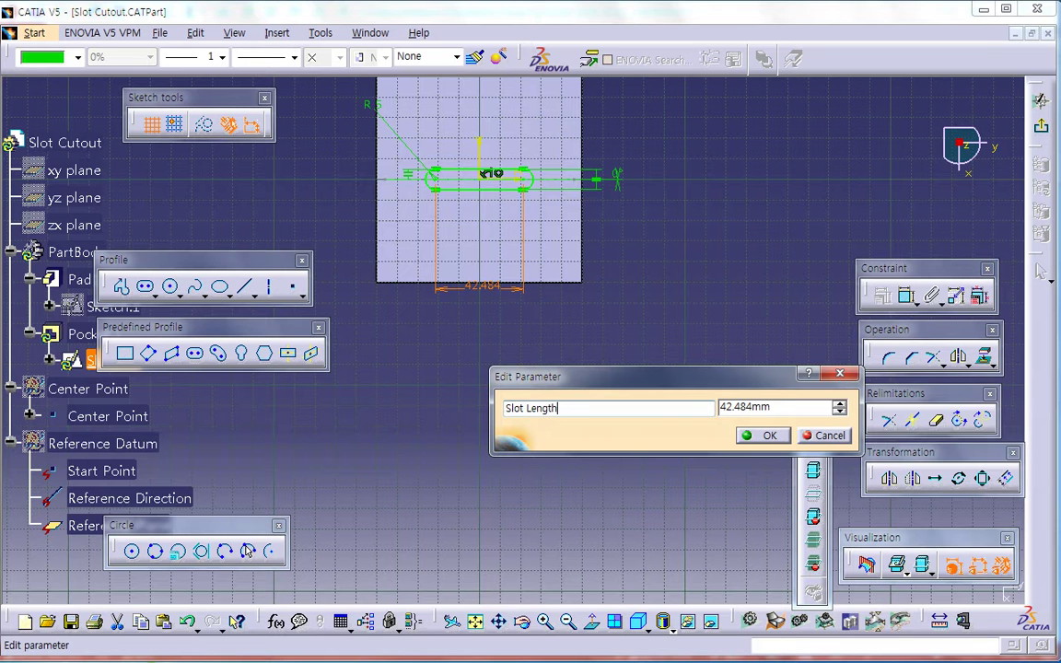
key(Tab)
text(15)
key(Return)
Move the length, angle and radius dimensions close around the slot inside the plate outline and leave the sketch.
middle_drag(609, 356, 703, 457)
click(704, 457)
drag(531, 449, 526, 342)
drag(651, 301, 584, 285)
drag(407, 213, 451, 260)
mouse_move(458, 324)
middle_down()
mouse_move(478, 419)
mouse_move(478, 387)
middle_up()
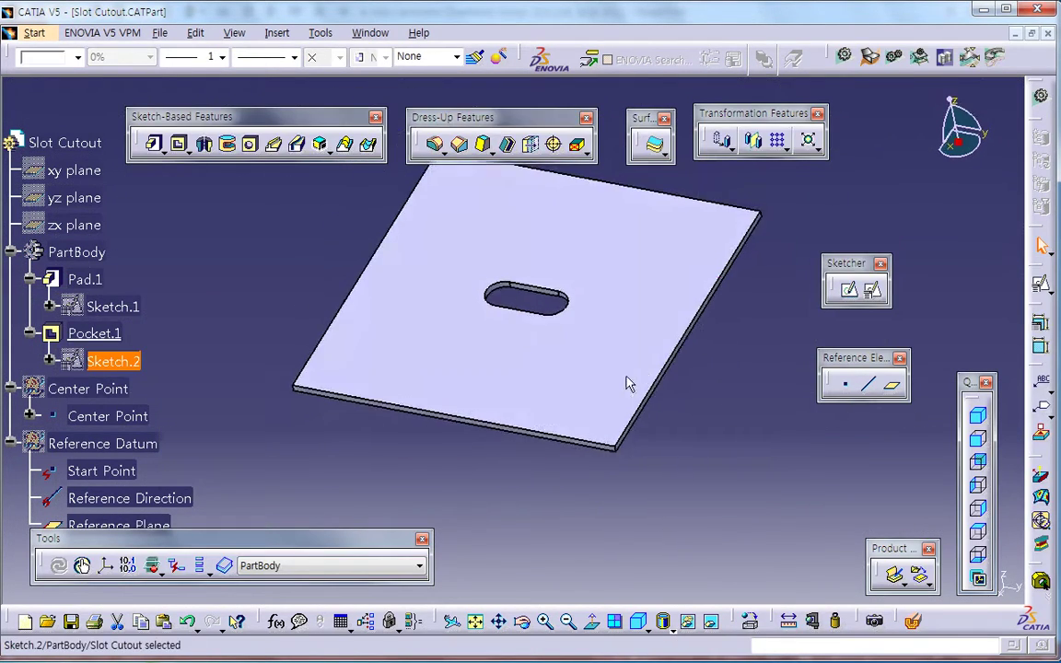
click(311, 291)
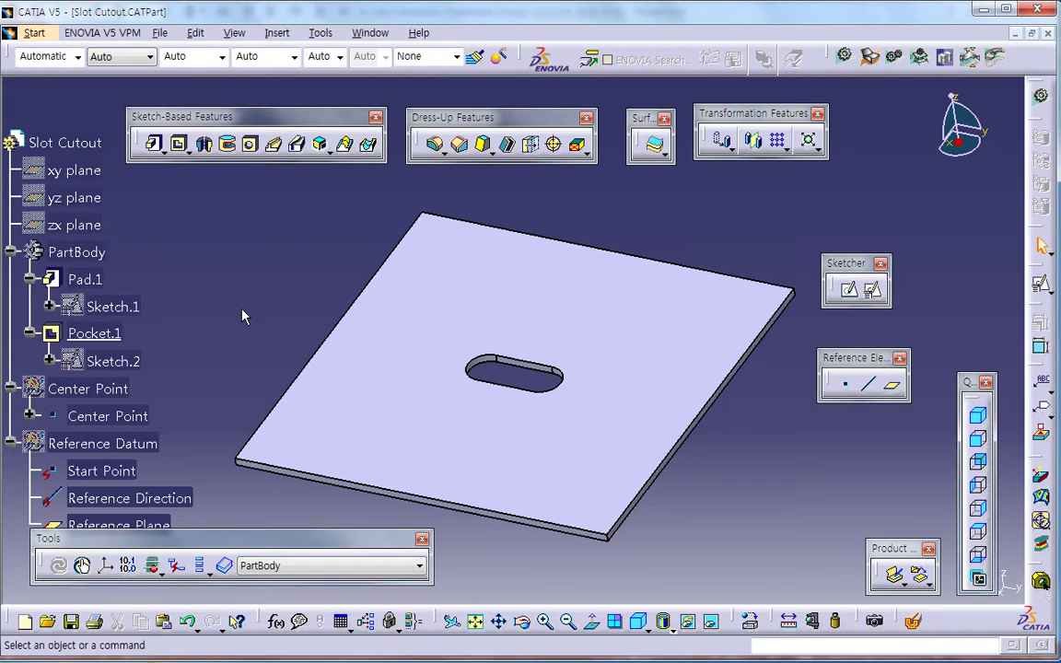
Reopen the pocket's sketch to review the slot's radius, length and angle dimensions, and return to the 3D part.
middle_drag(266, 322, 261, 312)
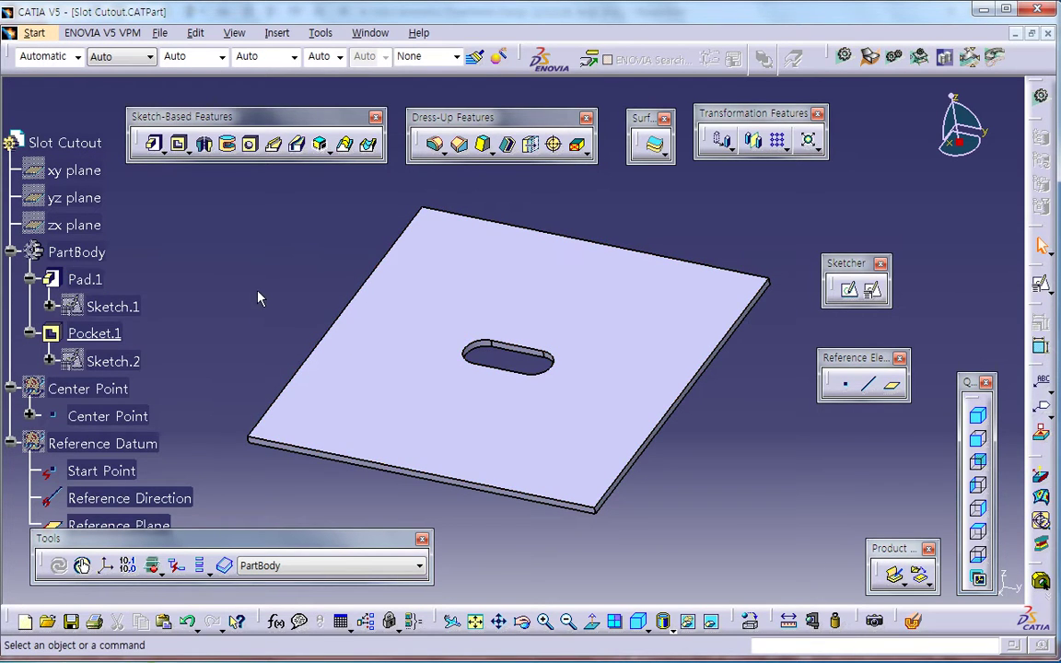
click(108, 361)
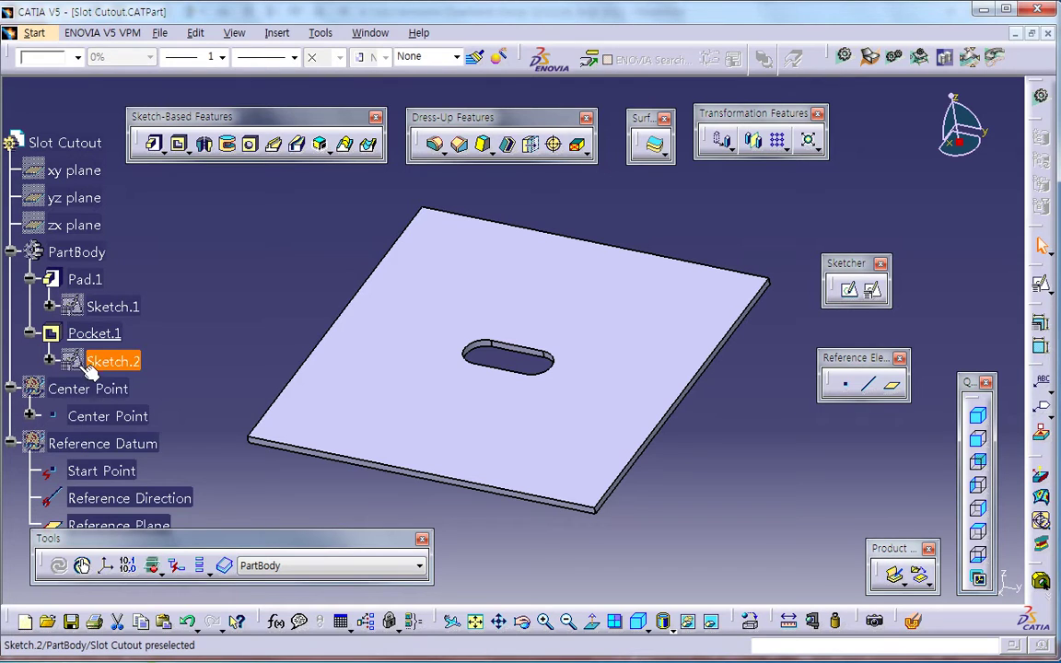
right_click(99, 363)
click(145, 413)
right_click(101, 363)
click(201, 398)
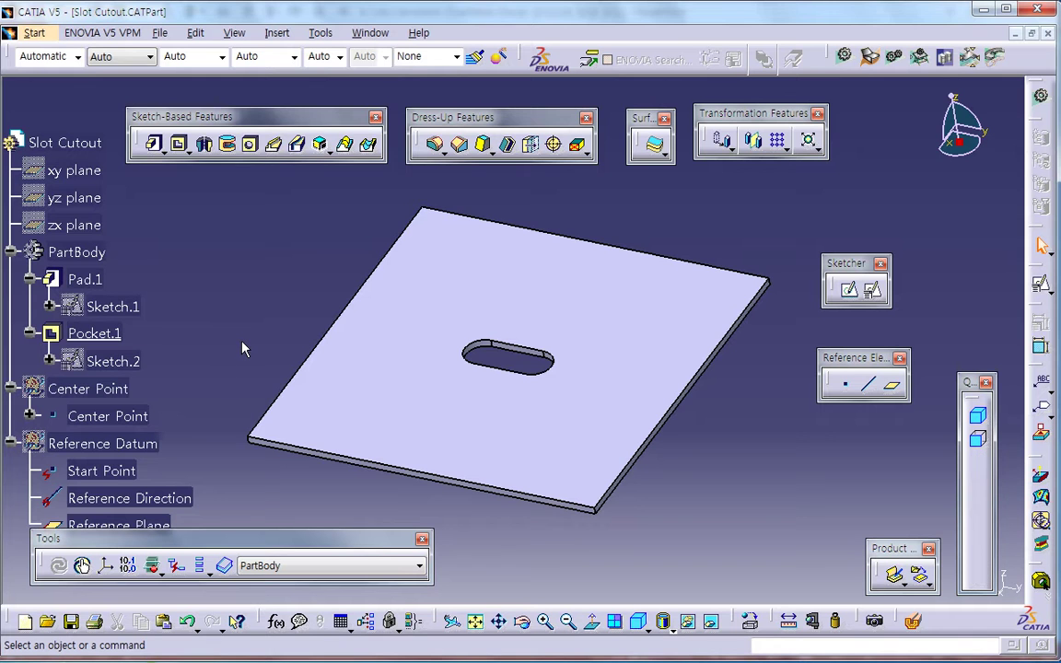
scroll(262, 348, down, 2)
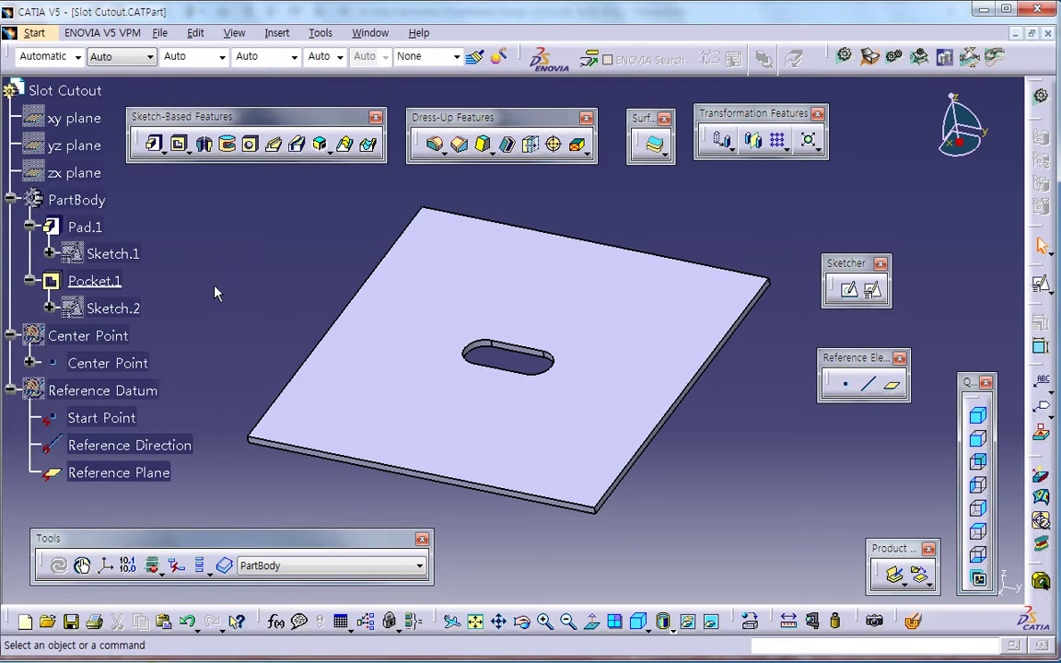
double_click(115, 308)
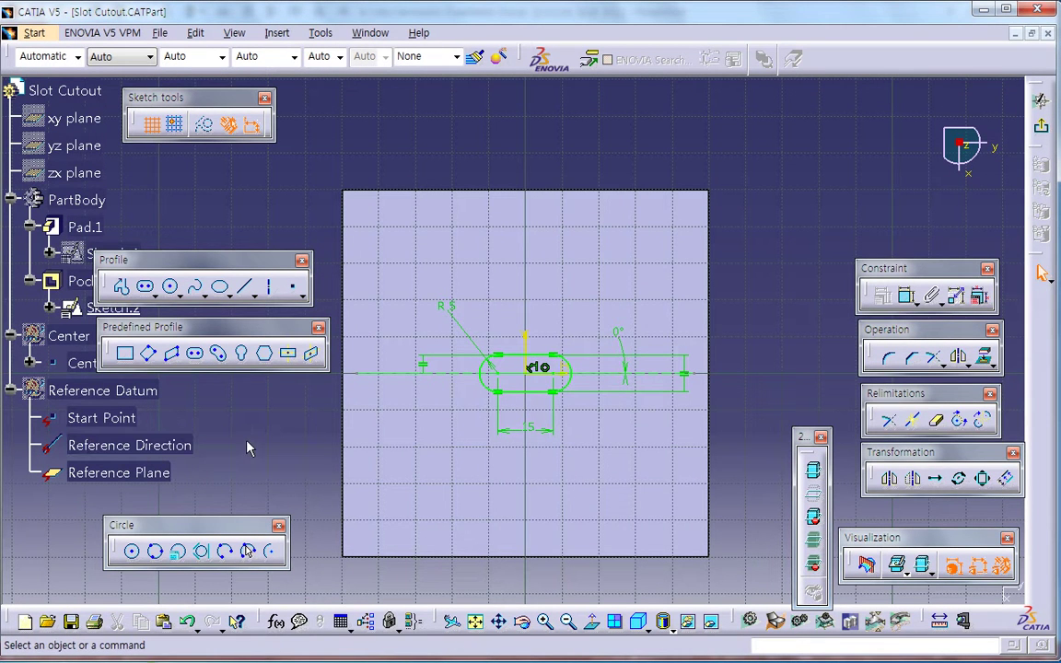
click(1042, 148)
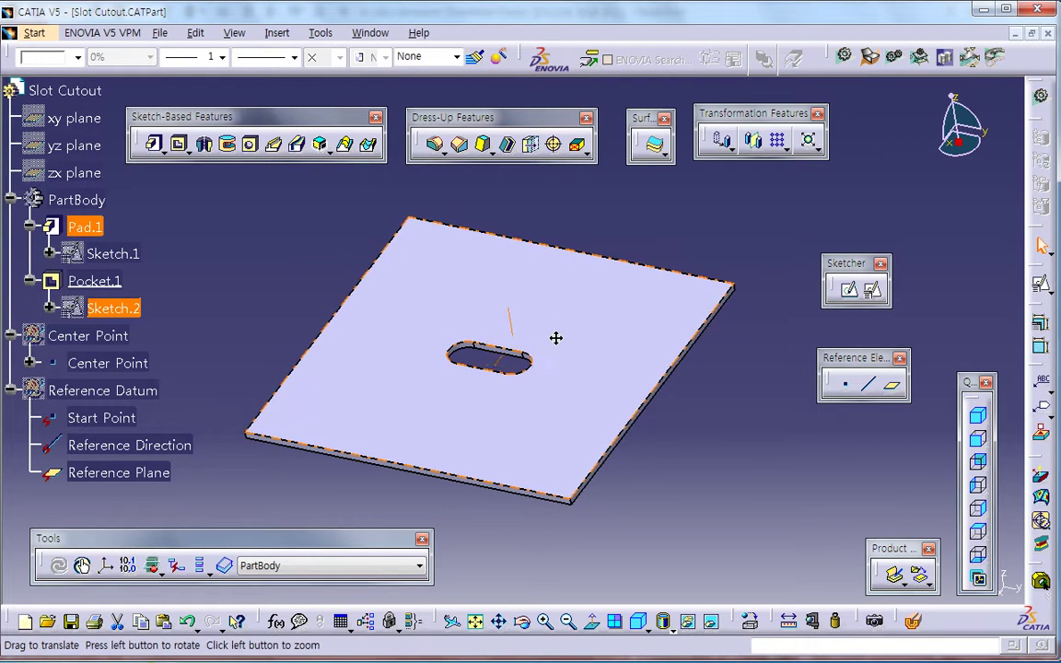